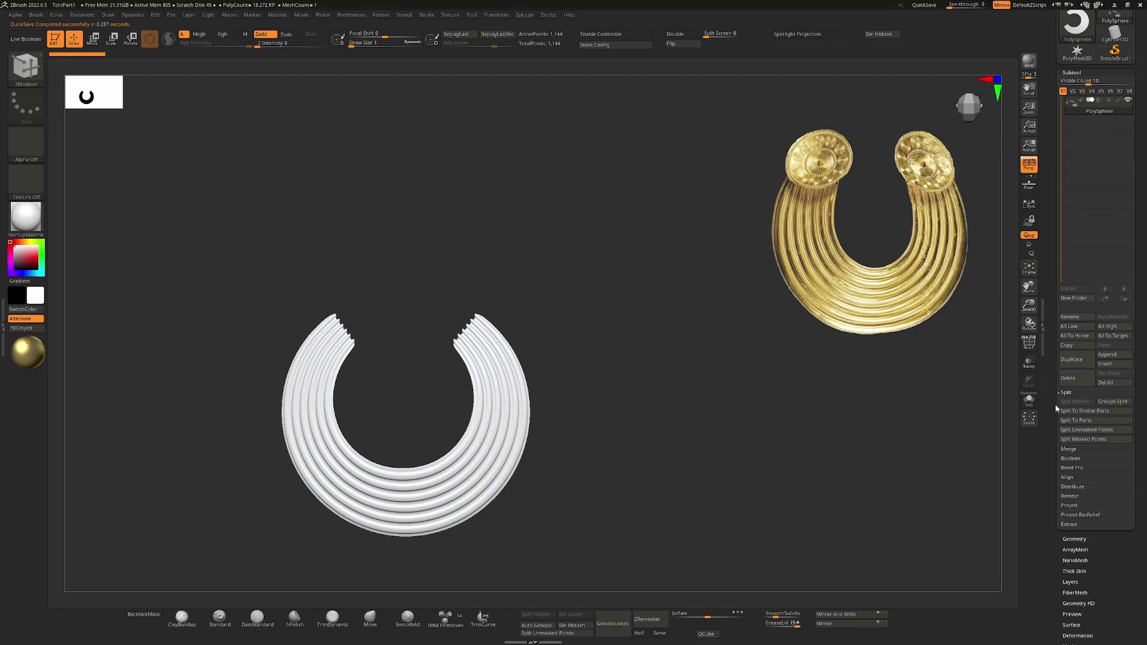
Append a Circle3D mesh as a new subtool and make it active with its polyframe shown
left_click(1115, 356)
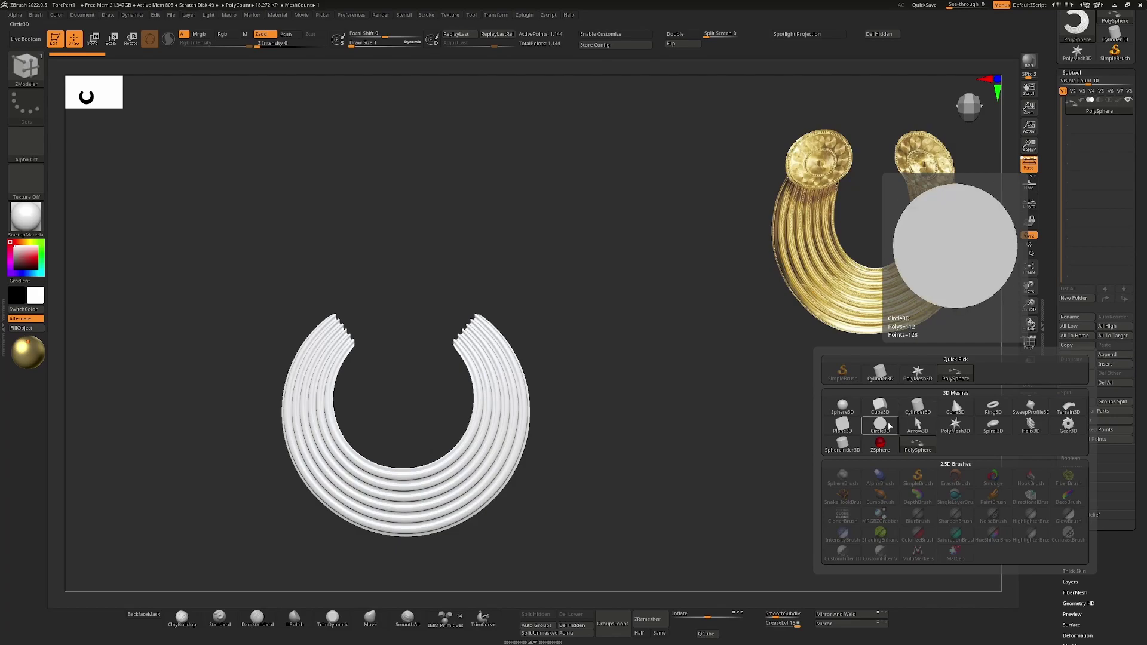
left_click(881, 425)
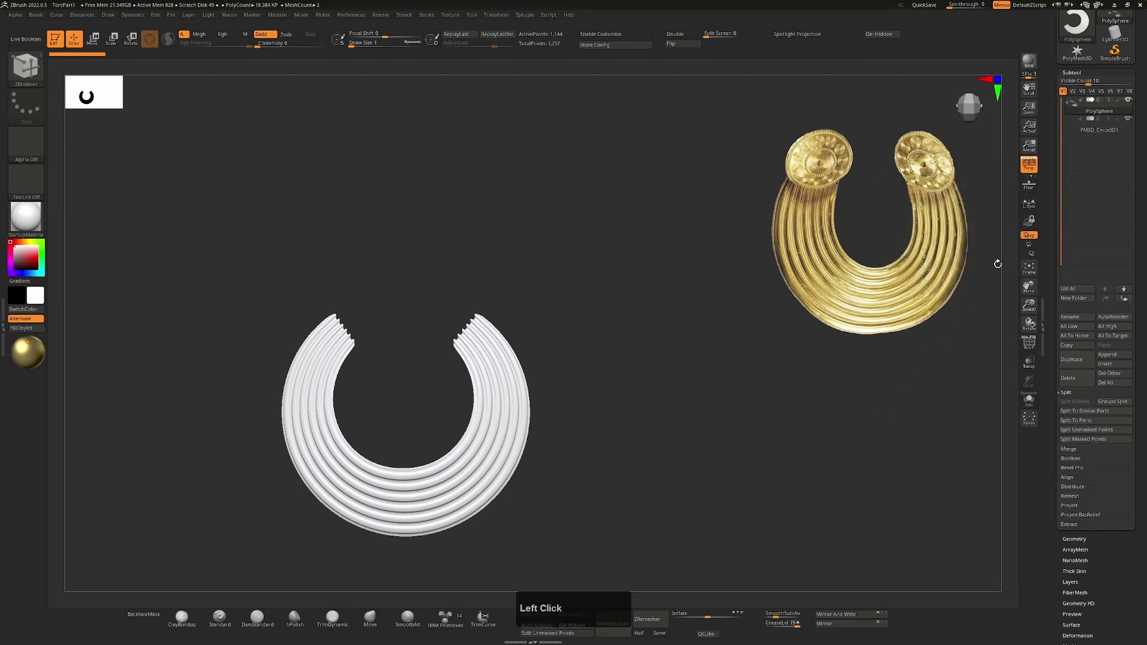
left_click_drag(765, 386, 750, 317)
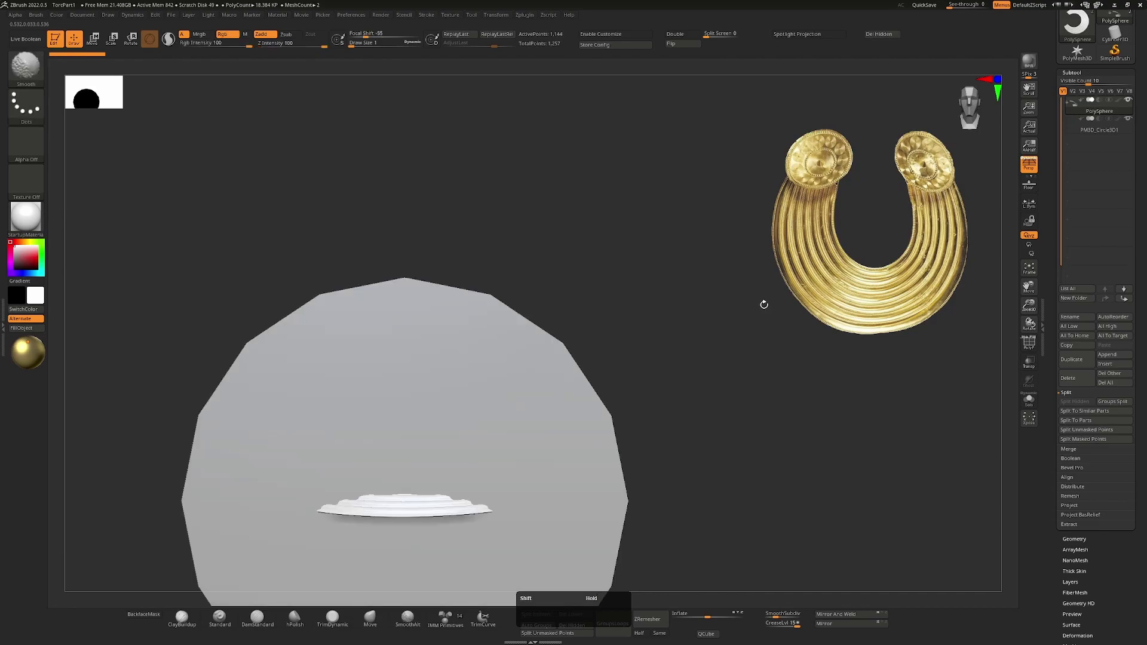
right_click_drag(725, 359, 735, 325)
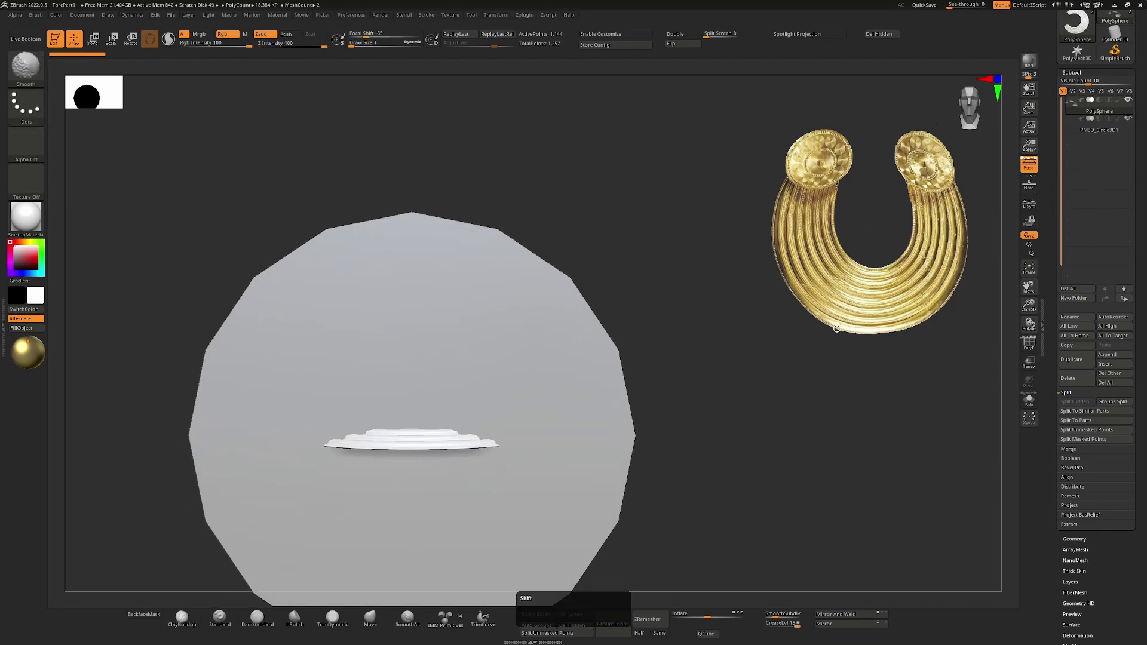
key("shift+f")
left_click(1106, 123)
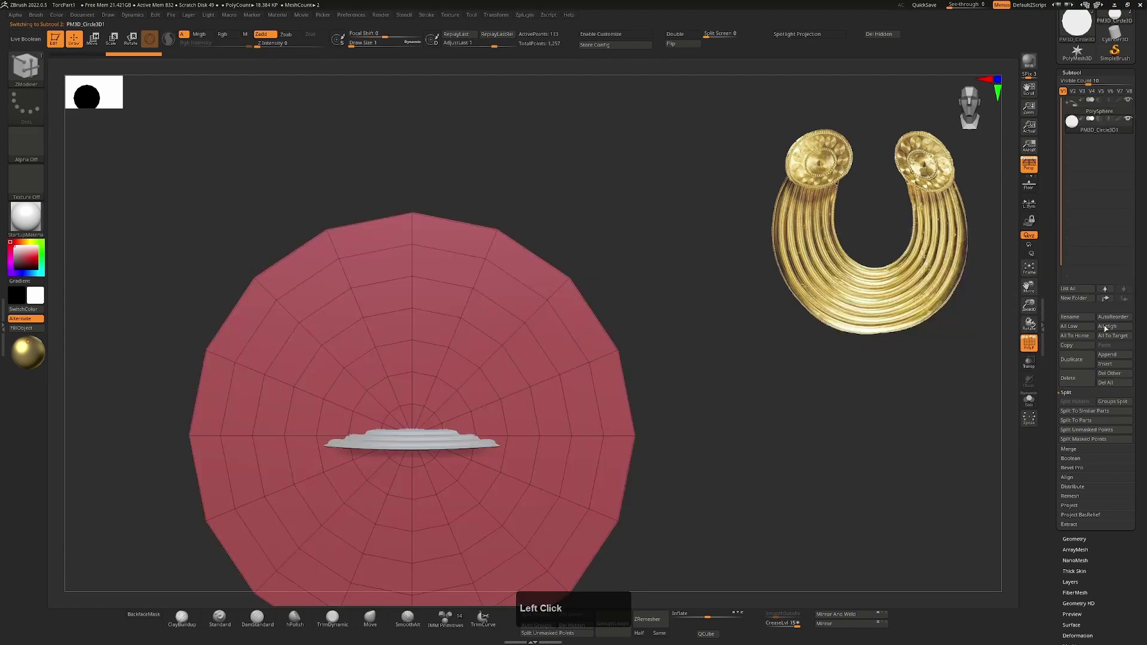
Rotate the circle subtool a quarter turn so it lies flat in the plane of the torc rings
left_click_drag(760, 400, 715, 441)
key("w")
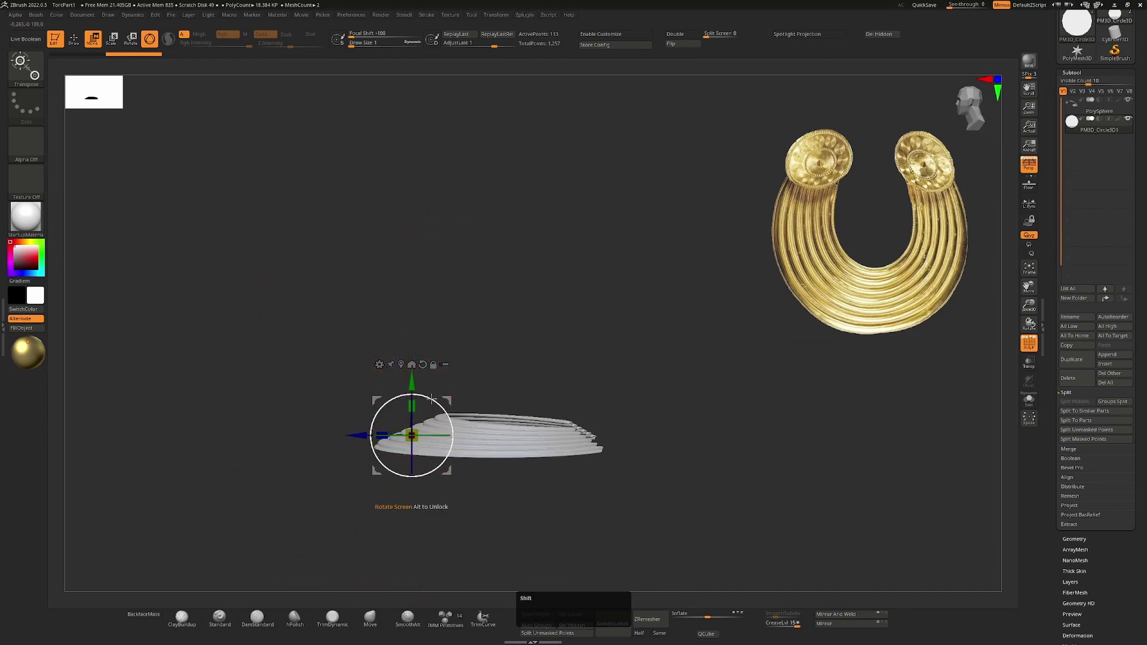
left_click_drag(433, 398, 471, 465, "shift")
left_click_drag(686, 454, 764, 457, "shift")
left_click(736, 408)
right_click_drag(681, 428, 538, 355)
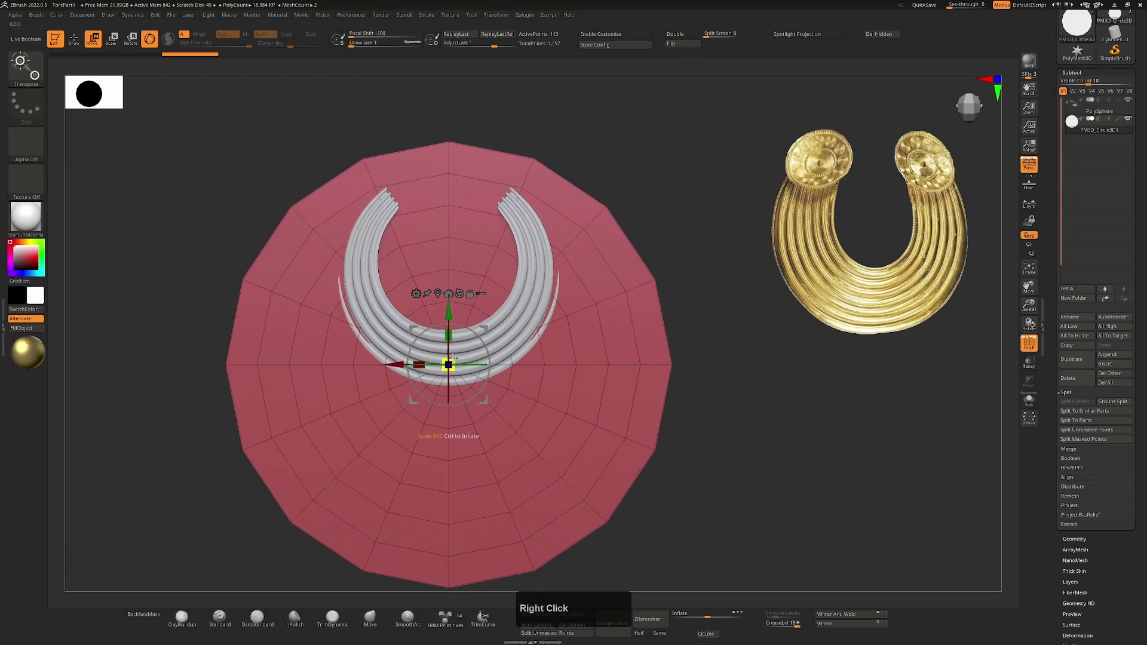
Scale the circle down uniformly until it is roughly as wide as the torc's ringed band
left_click_drag(452, 355, 366, 417)
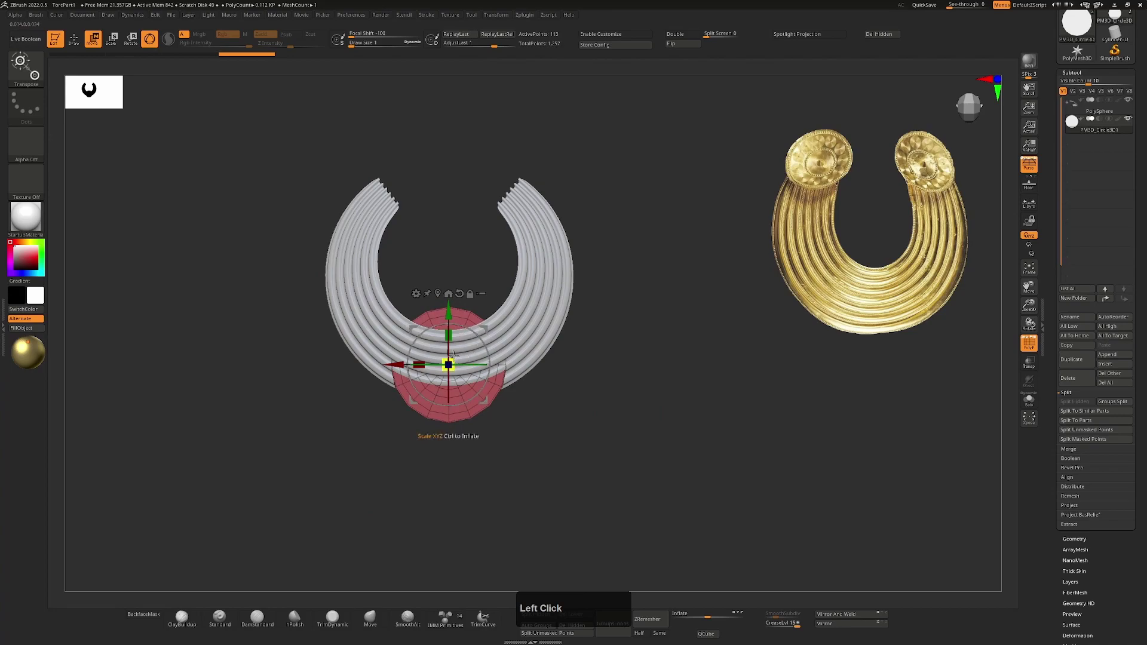
left_click_drag(452, 357, 417, 382)
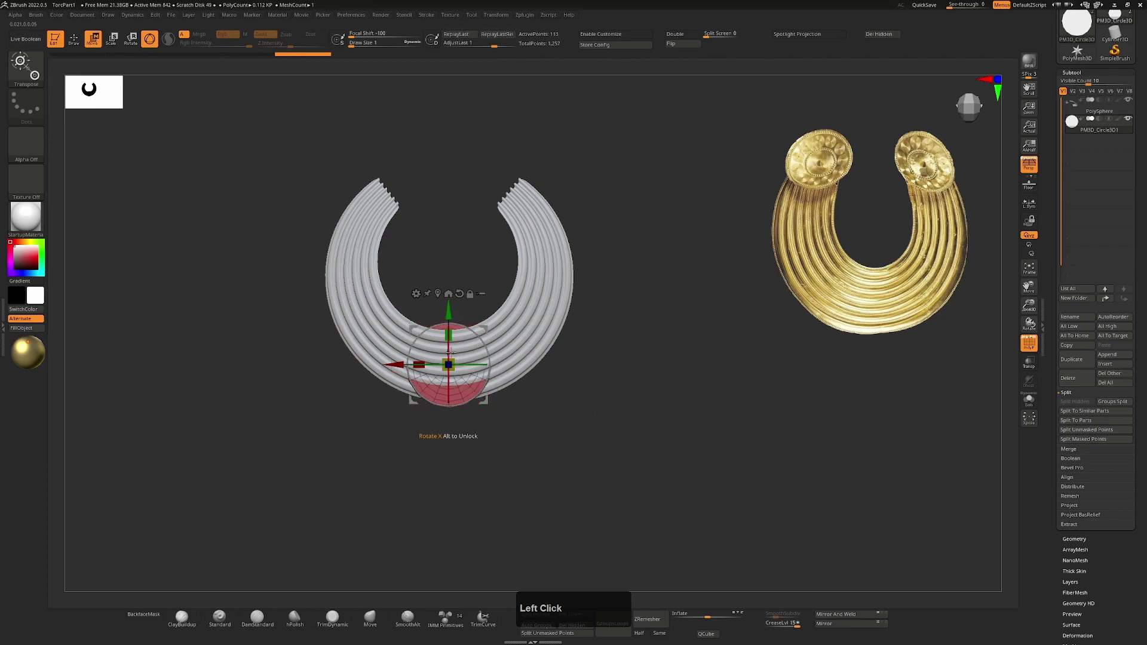
right_click_drag(633, 330, 658, 395, "ctrl")
Hide the ringed torc subtool to isolate the circle and return to Draw mode
left_click(1127, 100)
key("q")
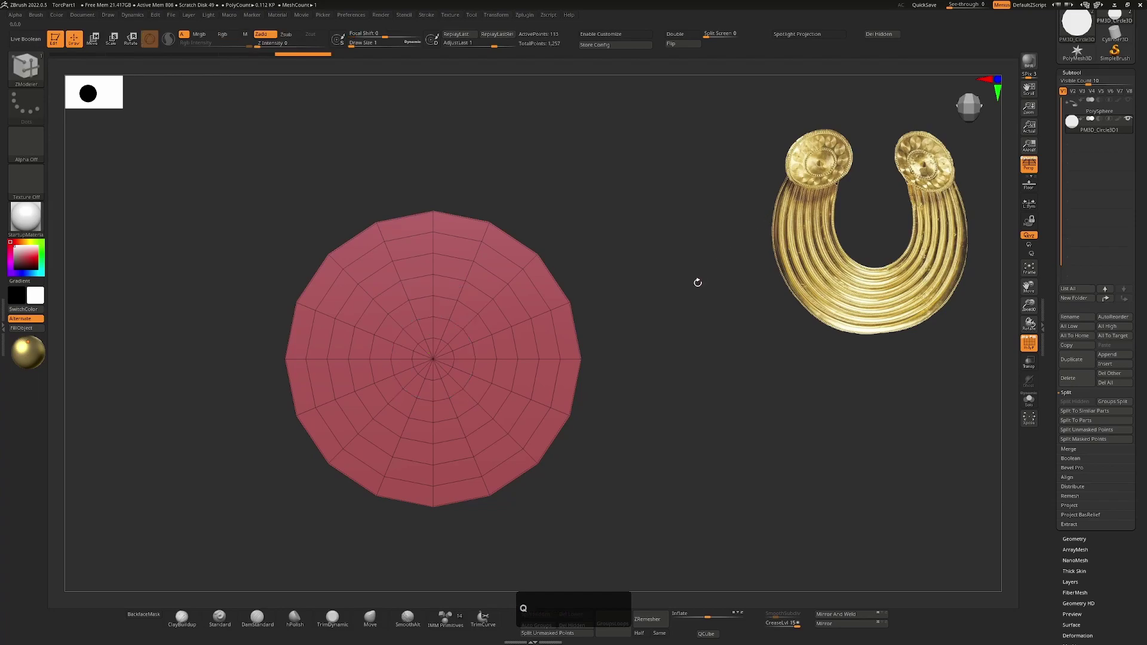
right_click_drag(649, 281, 695, 359, "alt")
left_click_drag(694, 364, 703, 395)
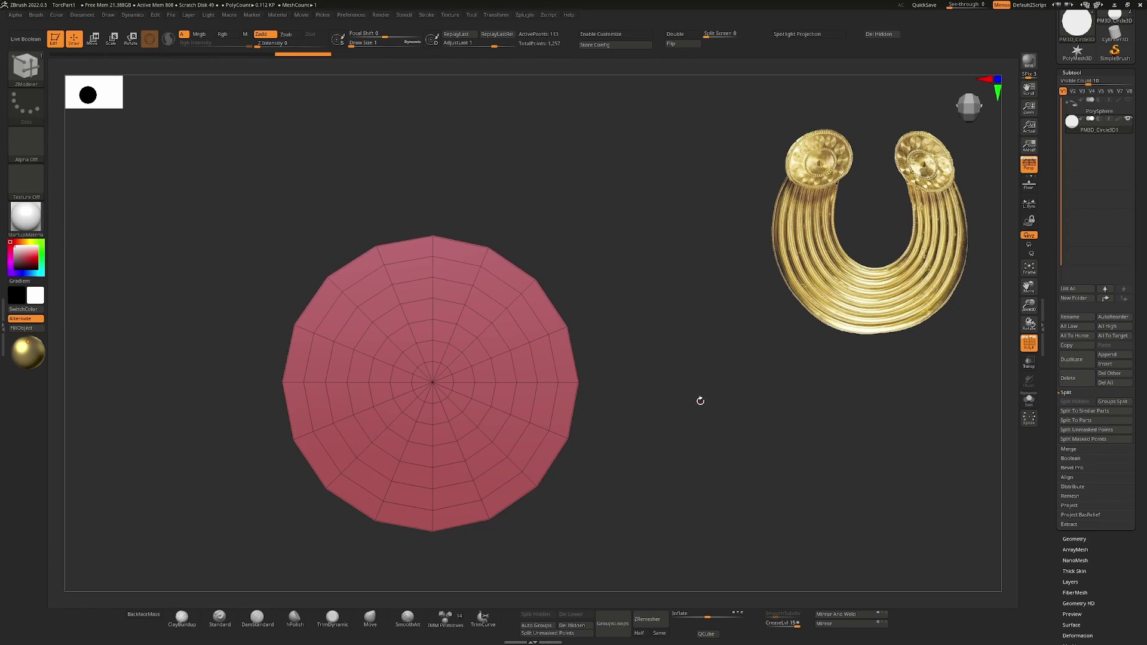
left_click_drag(676, 402, 634, 350)
right_click_drag(613, 328, 831, 184)
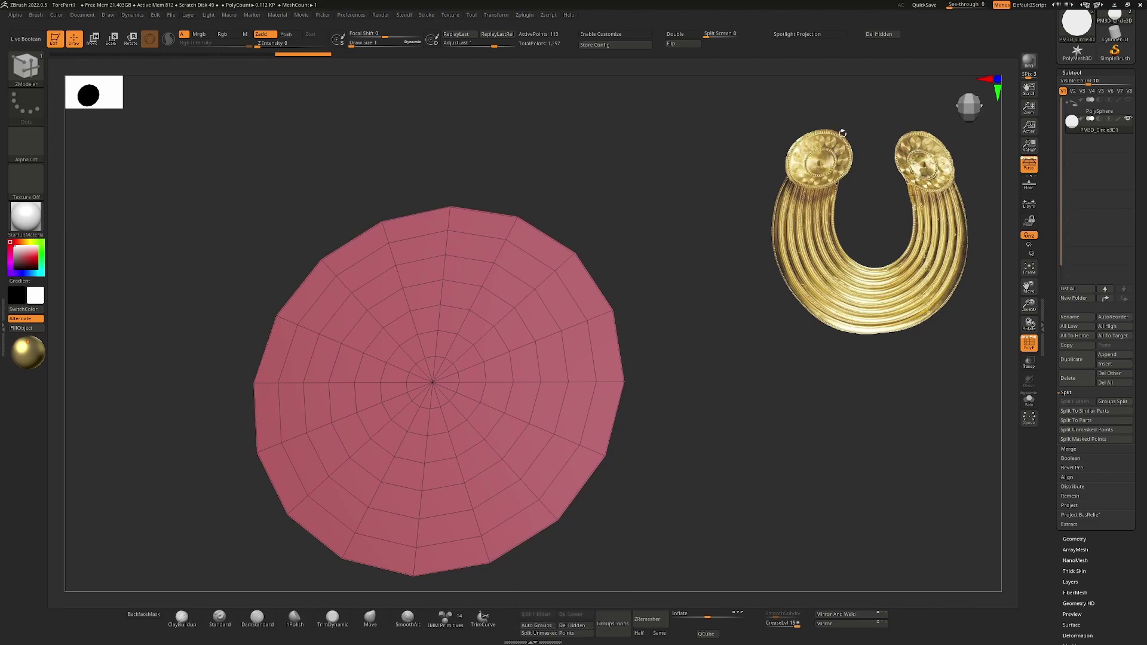
left_click_drag(655, 285, 666, 275)
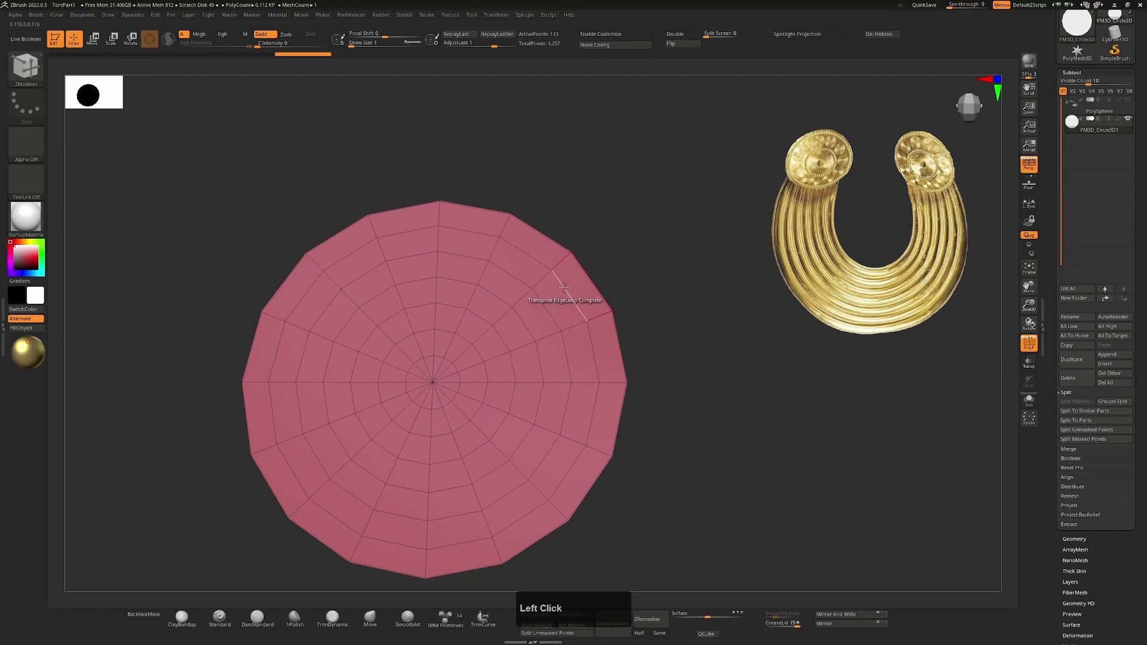
Set the ZModeler edge action to Insert Single EdgeLoop and delete edge loops from the circle until only two rings remain inside its rim
key("space")
left_click(551, 307)
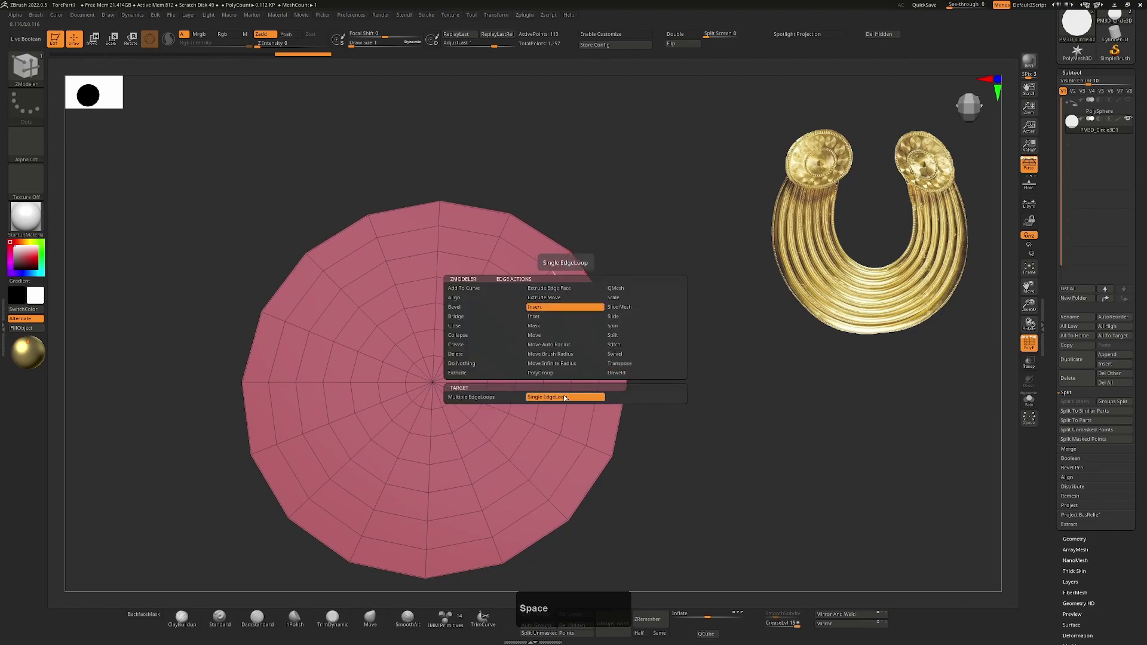
key("alt")
left_click(565, 285, "alt")
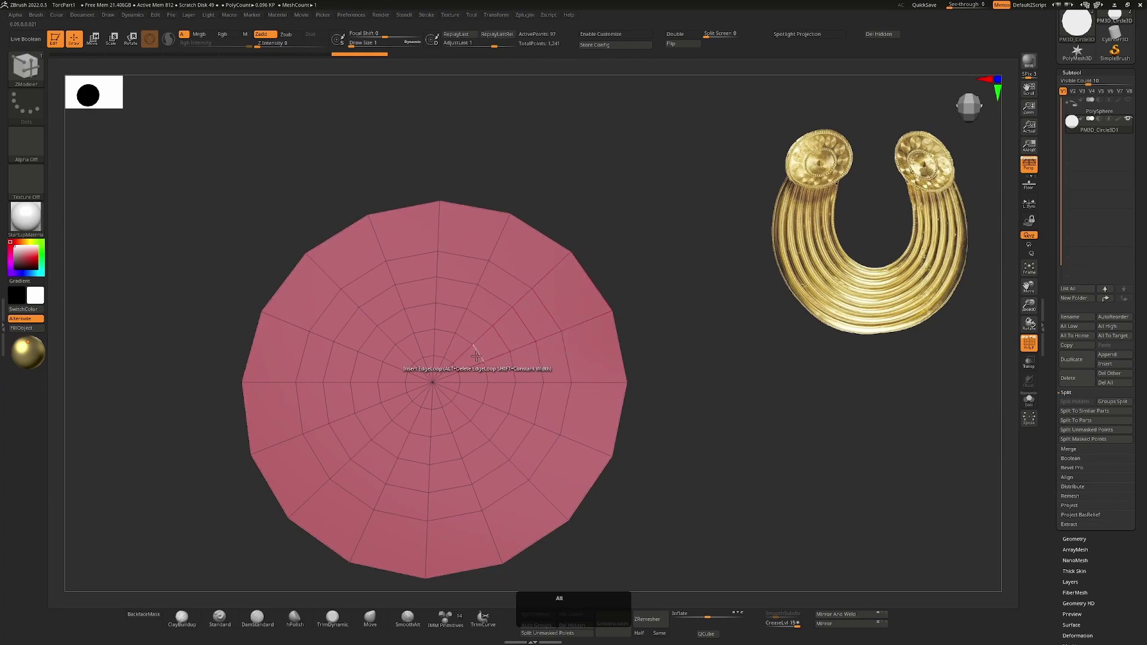
left_click(454, 367, "alt")
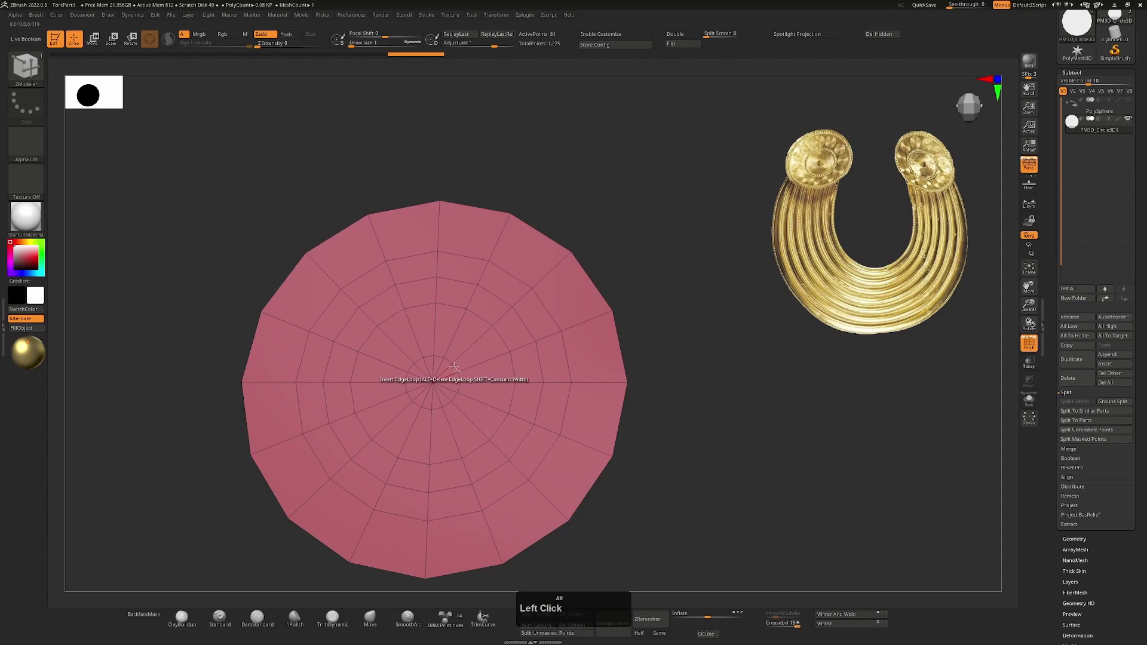
left_click(459, 362, "alt")
left_click(462, 359, "alt")
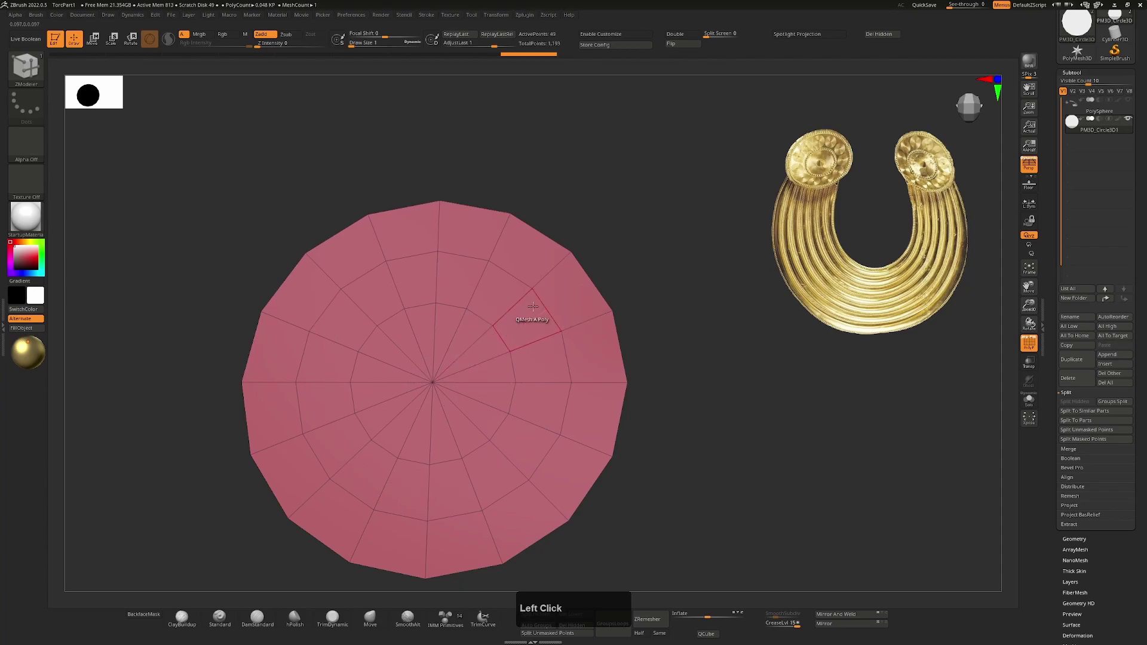
Replace the circle's two inner rings with a single edge loop about halfway between its centre and rim
left_click(533, 307)
left_click(504, 345, "alt")
left_click(521, 316)
left_click(519, 320, "alt")
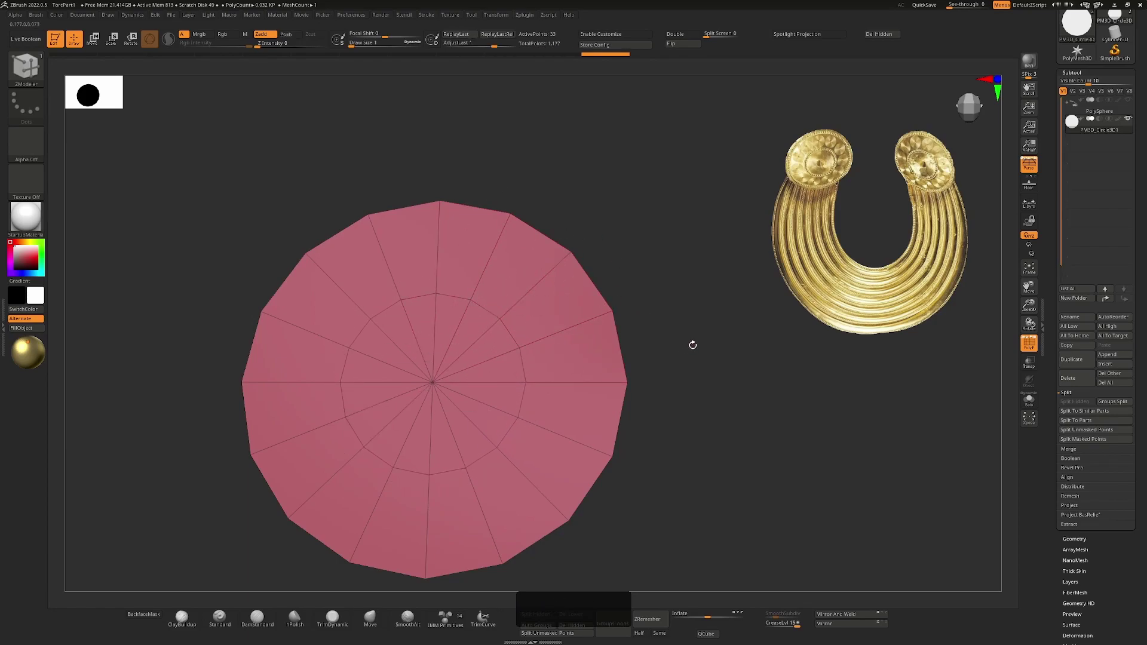
Set the ZModeler edge action to Transpose with EdgeLoop Complete and apply it to the circle's outer edge loop
left_click_drag(693, 345, 681, 335)
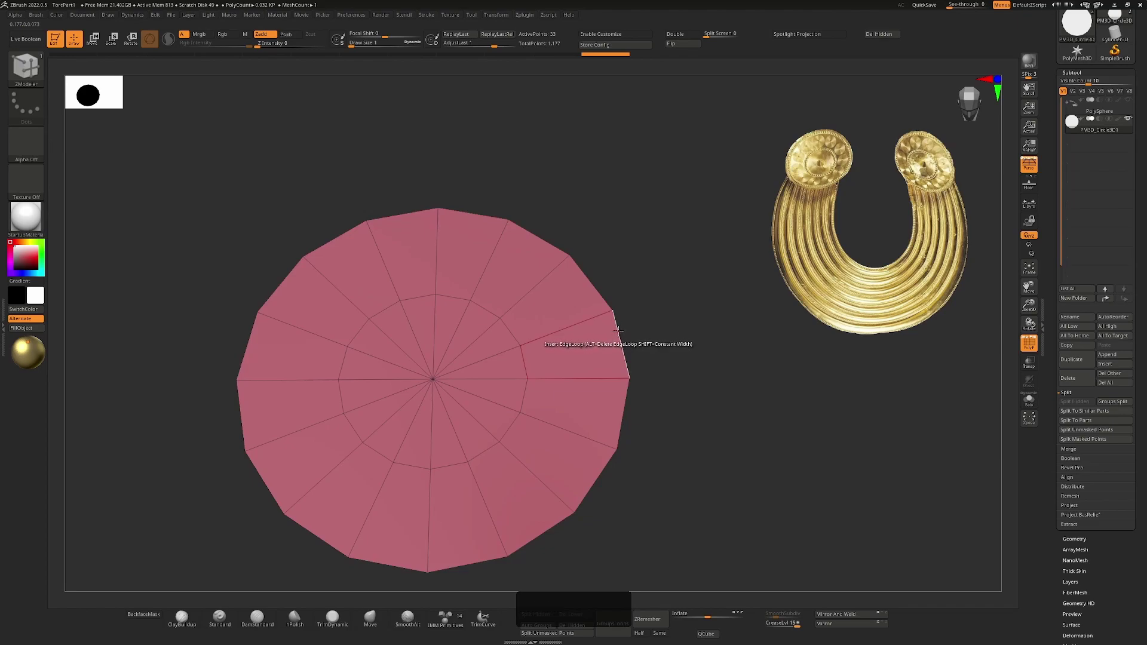
mouse_move(633, 331)
left_mouse_down()
mouse_move(676, 317)
mouse_move(626, 322)
left_mouse_up()
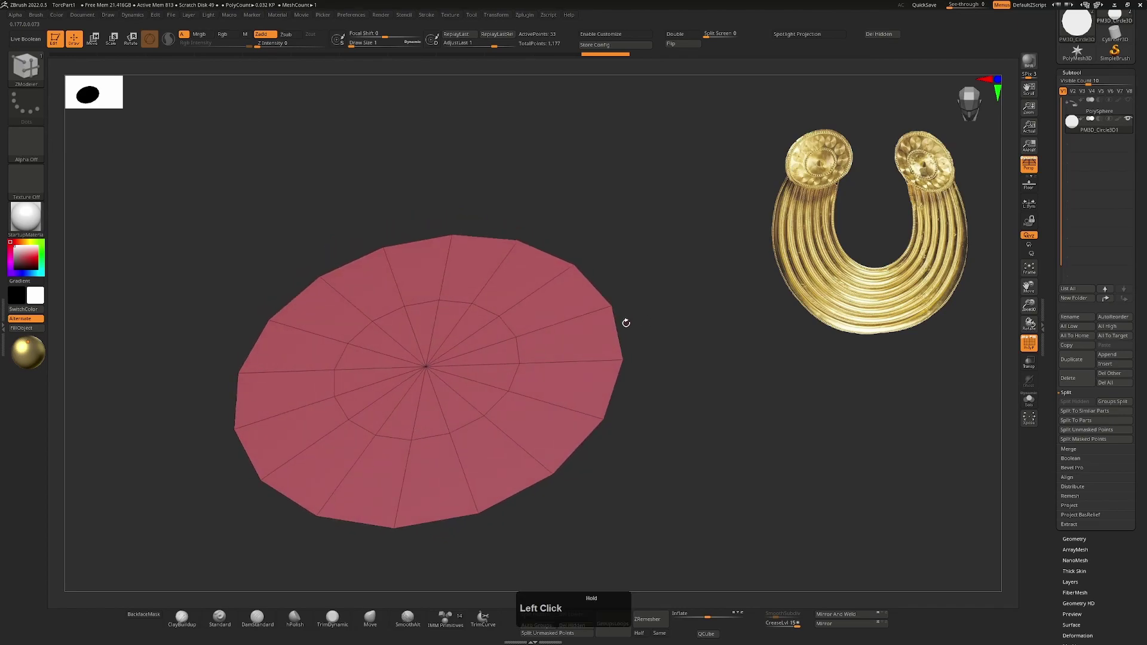
key("space")
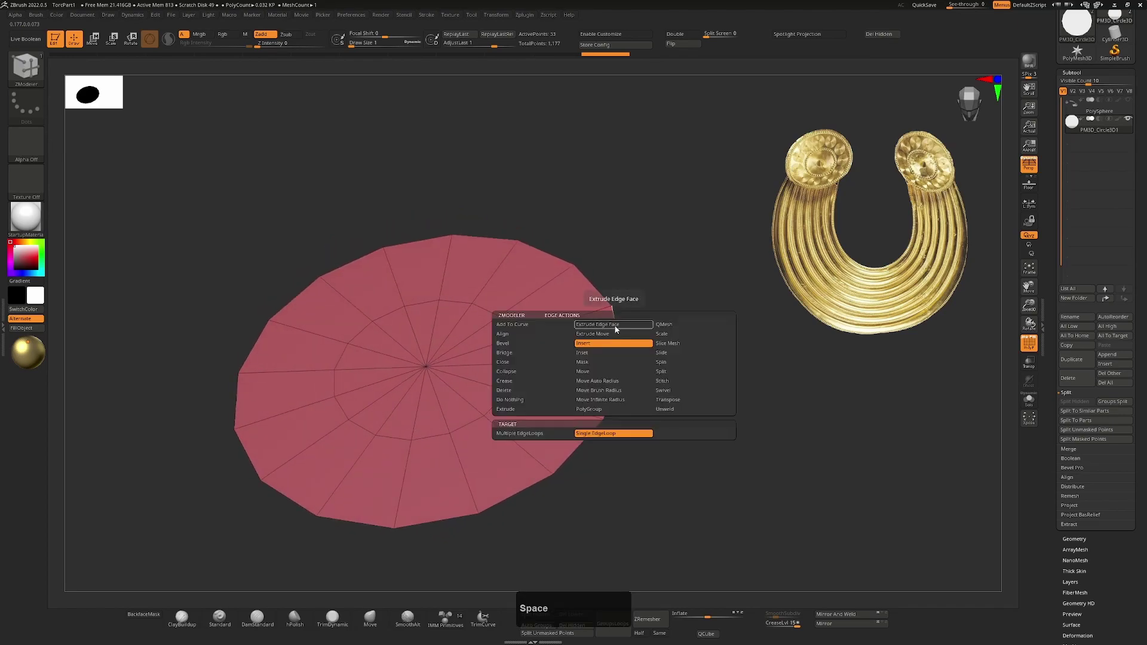
left_click(670, 399)
left_click(549, 443)
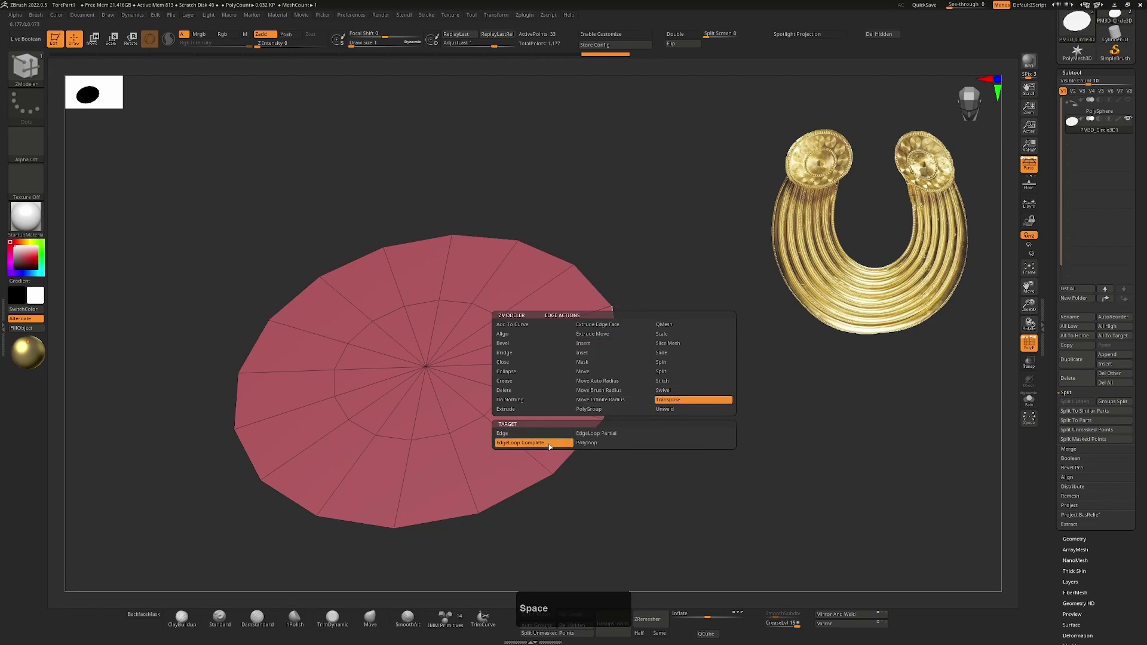
left_click(613, 387)
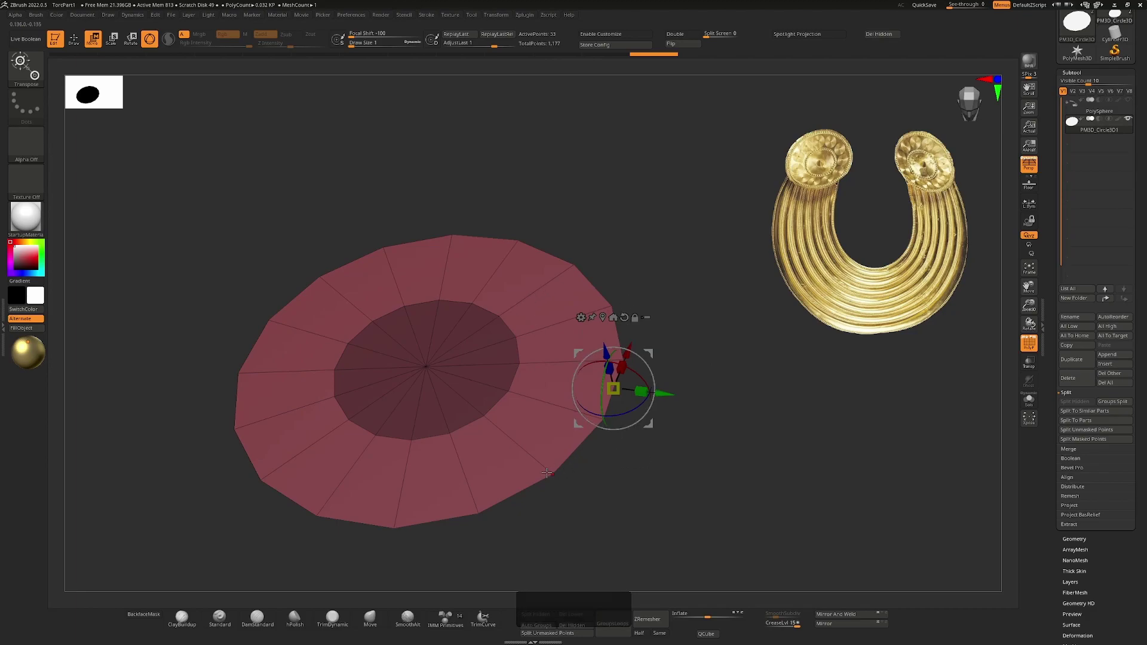
Reset the gizmo's mesh orientation and move the unmasked outer rim upward to form a shallow dish
left_click_drag(740, 405, 747, 348)
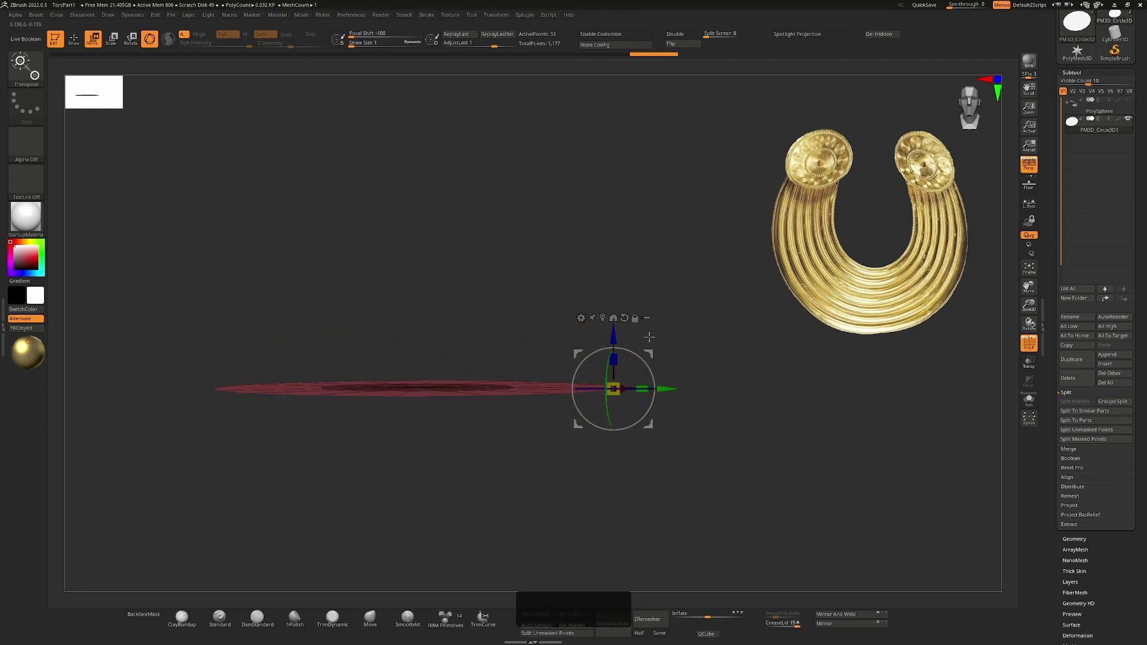
left_click(625, 317, "alt")
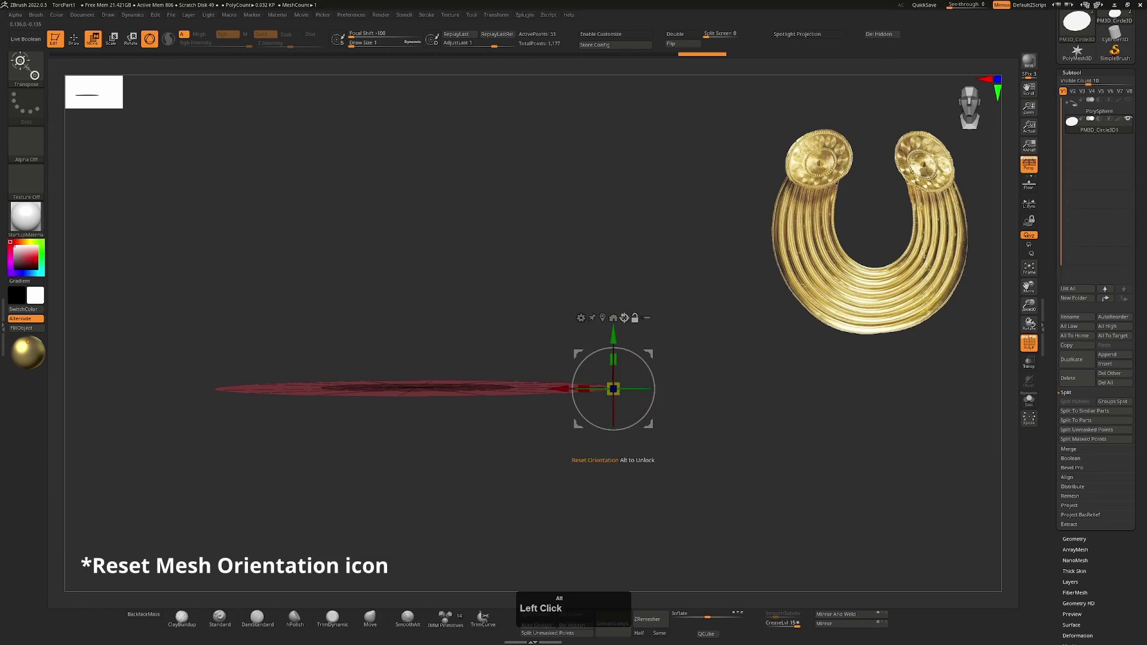
left_click_drag(614, 335, 614, 290)
Clear the mask from the dish and return to Draw mode with the ZModeler brush
left_click_drag(725, 382, 681, 346)
right_click_drag(681, 346, 713, 373, "alt")
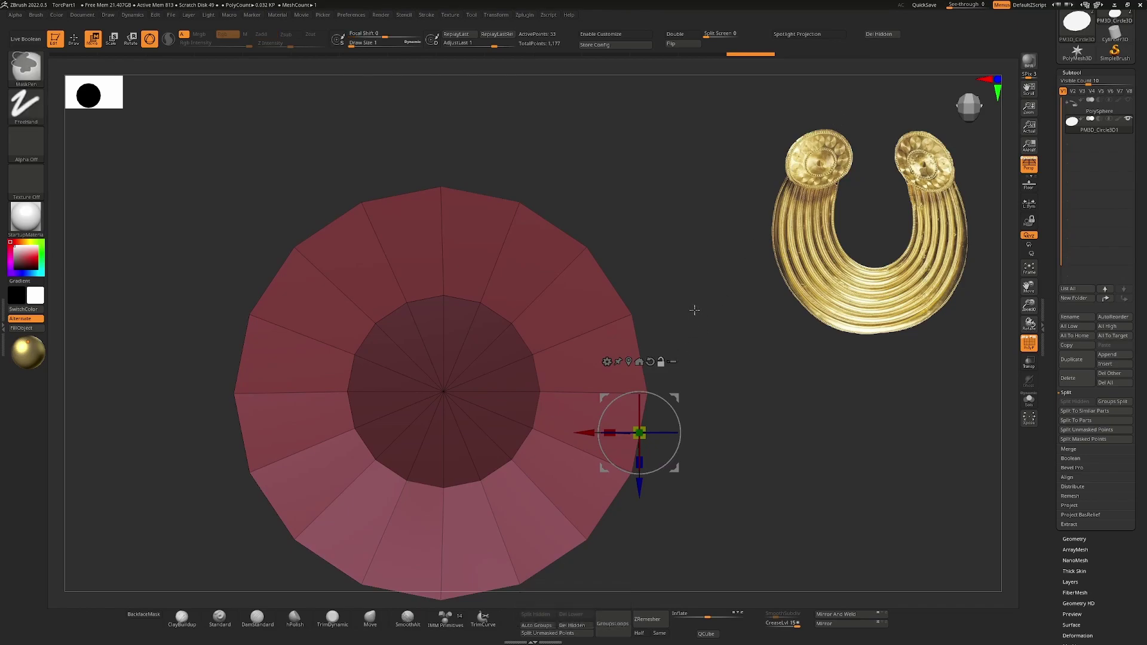
left_click(703, 345)
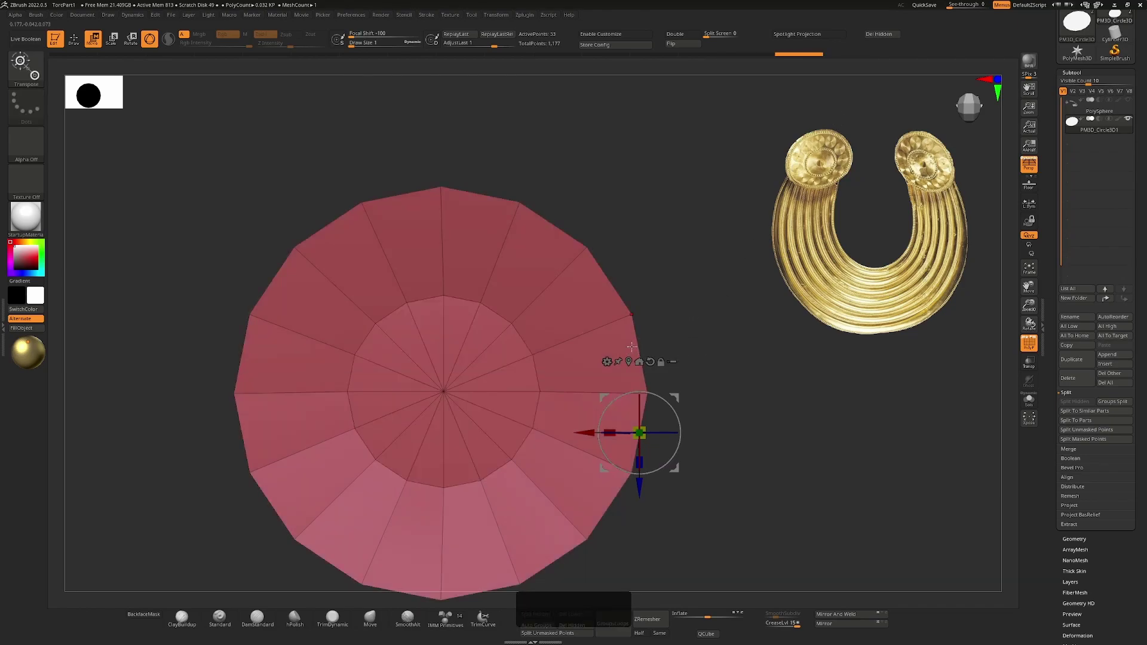
key("q")
right_click_drag(596, 343, 662, 356, "alt")
right_click_drag(600, 316, 604, 283, "alt")
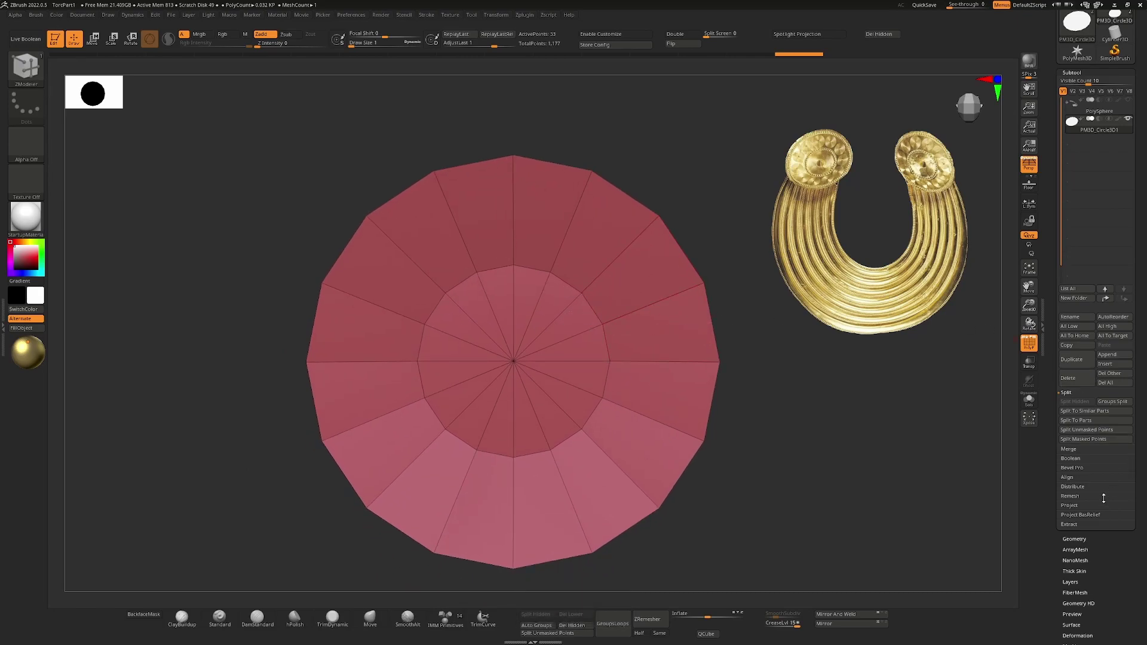
Try dividing the dish's geometry three times and undo the divisions
left_click(1075, 539)
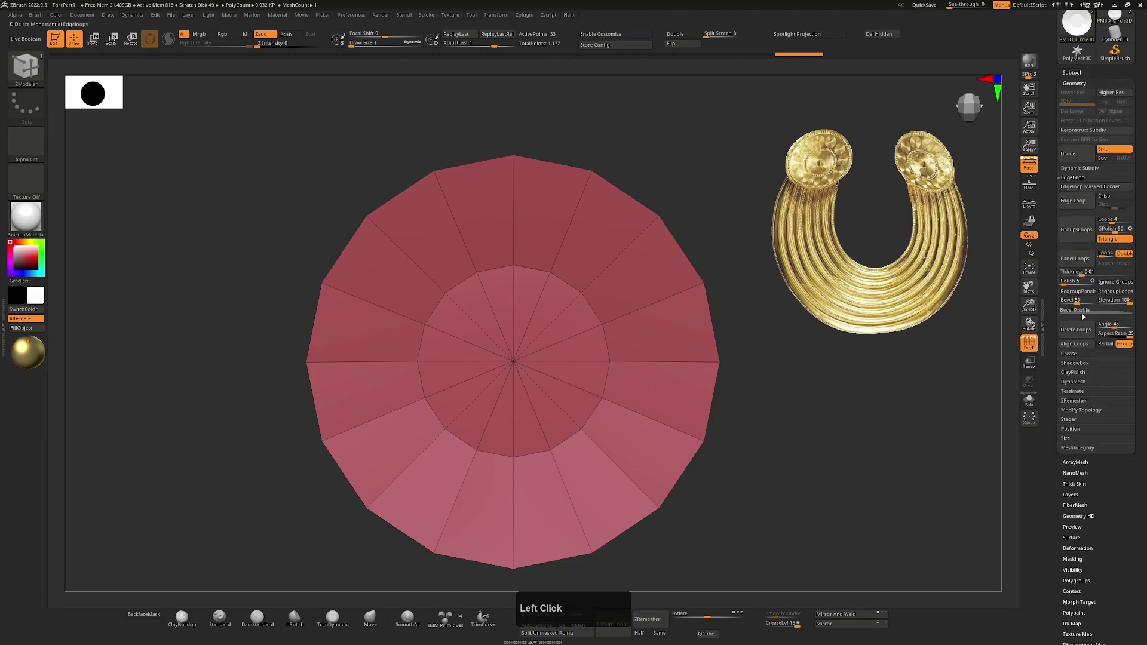
left_click(1073, 177)
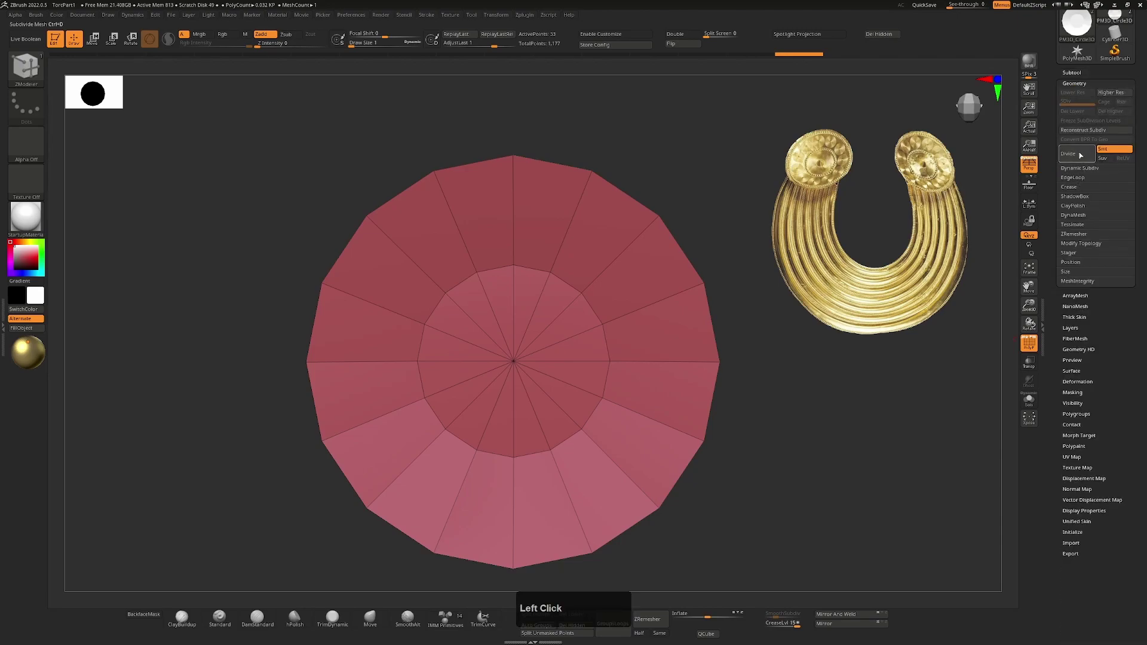
left_click(1081, 154)
left_click(1082, 154)
left_click(1082, 154)
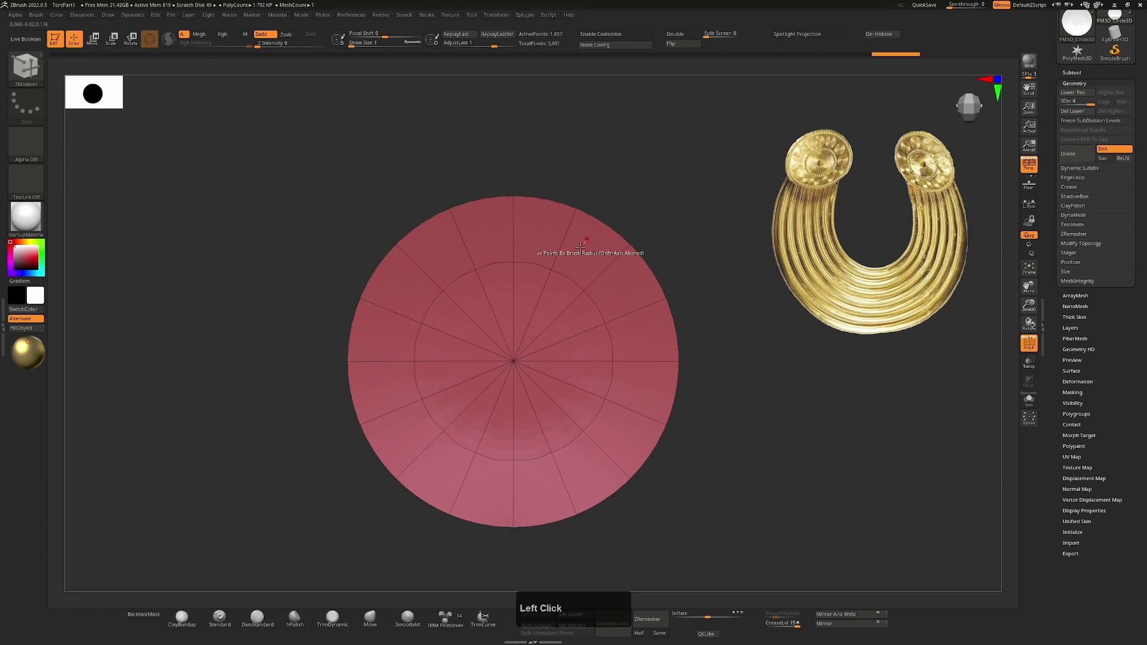
key("ctrl+z")
key("ctrl+z")
key("ctrl+z")
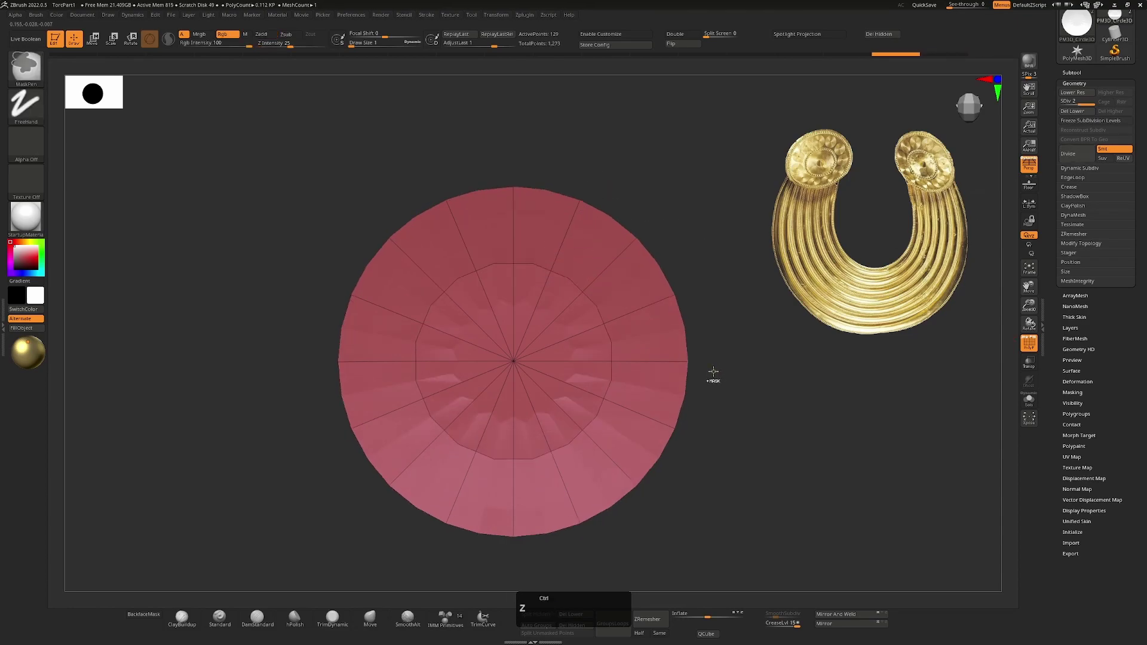
Turn on Dynamic Subdiv for the dish, toggling it off and on to compare the low-poly and smoothed shapes
left_click(1079, 168)
left_click(1069, 178)
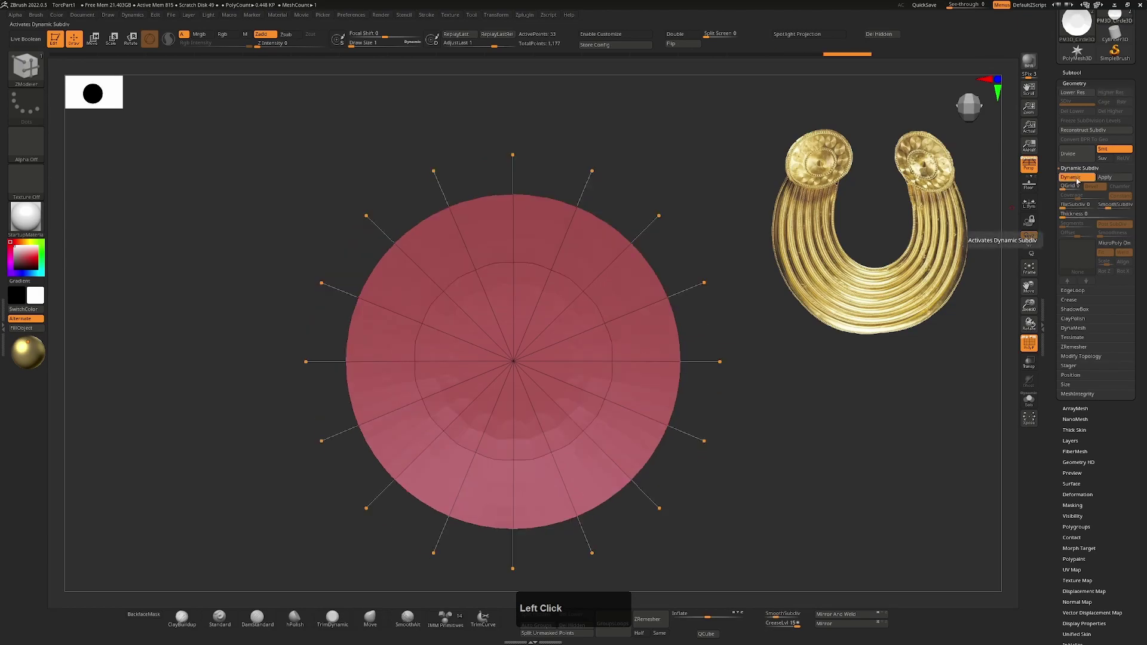
left_click(1083, 177)
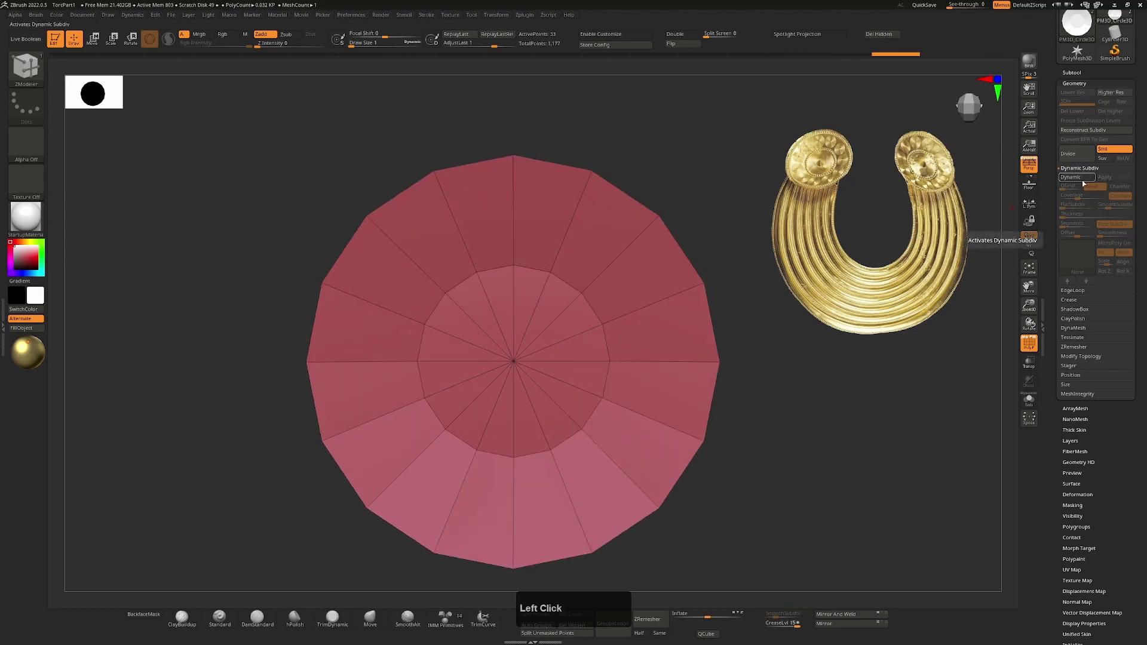
left_click(1083, 178)
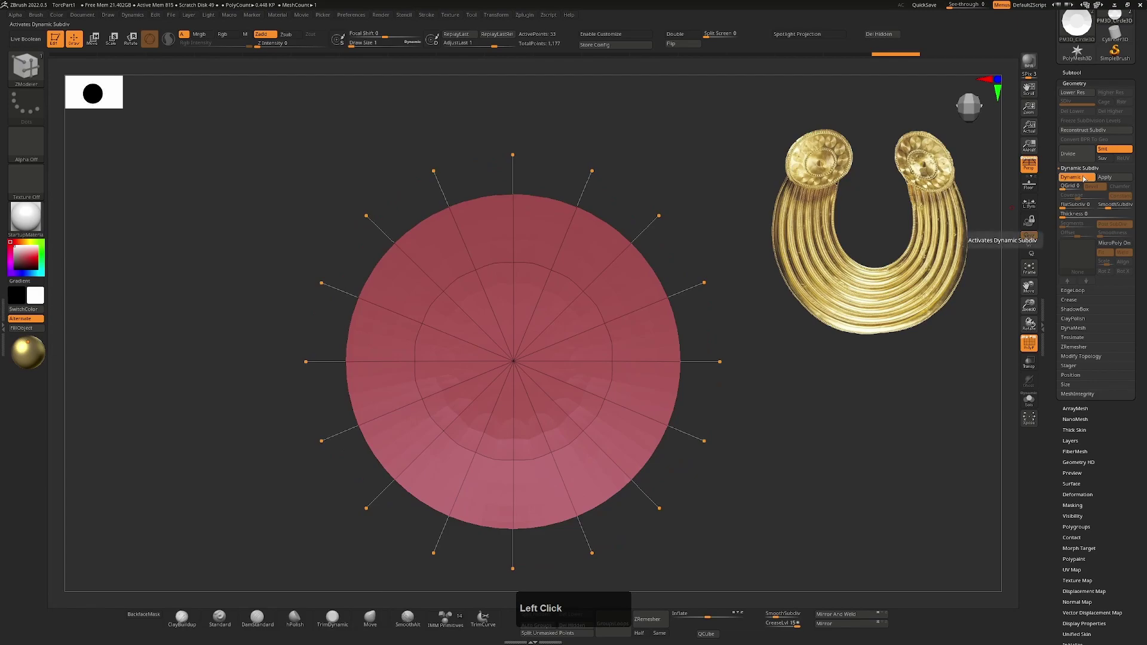
Crease the dish's open outer border and turn Dynamic Subdiv back on to check the smoothed rim
left_click(1084, 178)
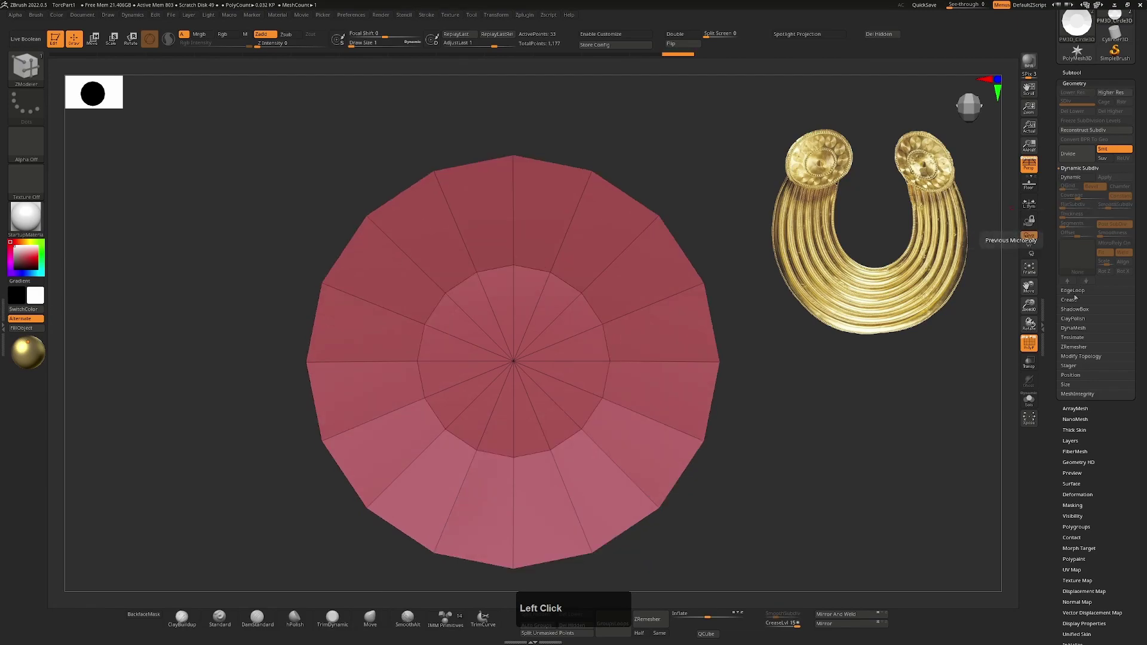
left_click(1074, 301)
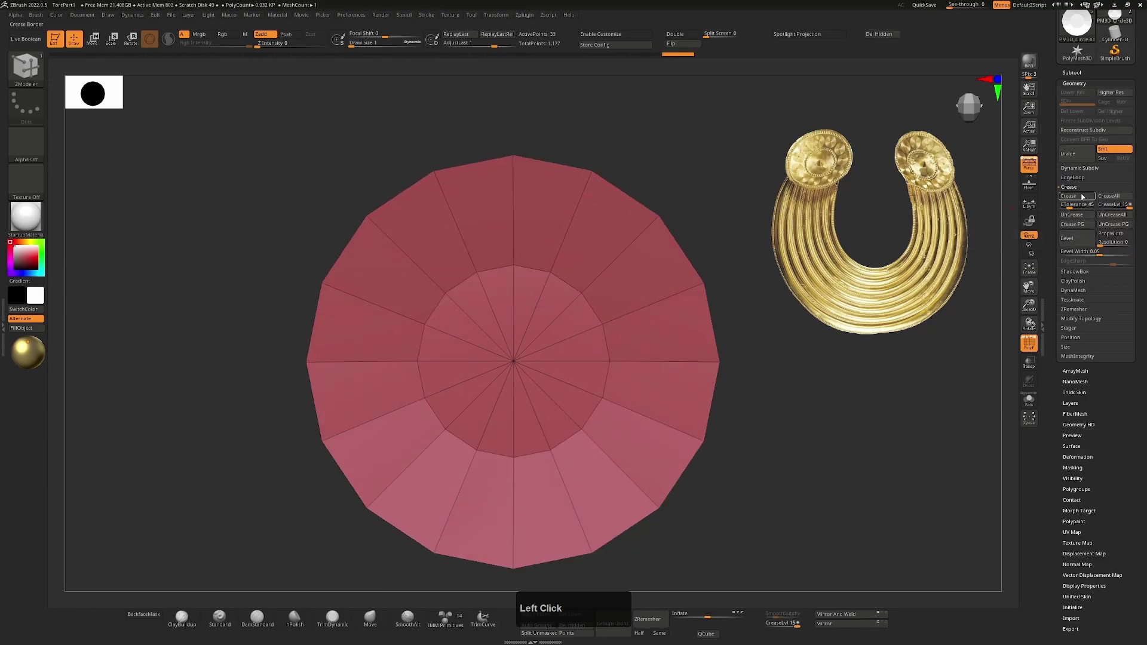
left_click(1083, 168)
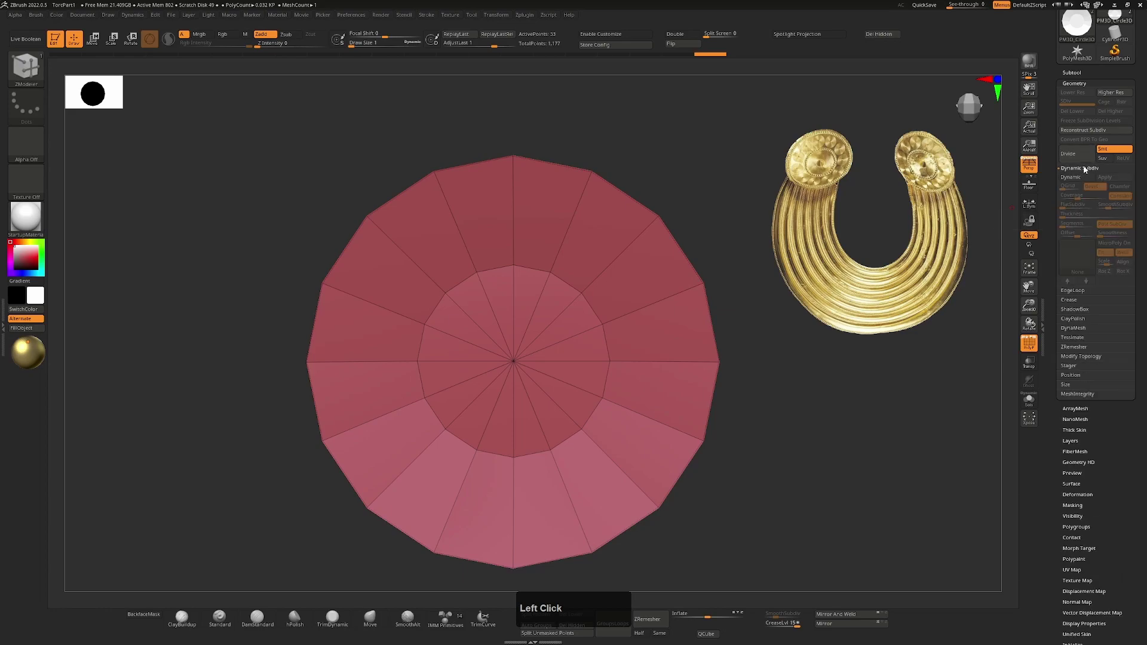
left_click(1069, 177)
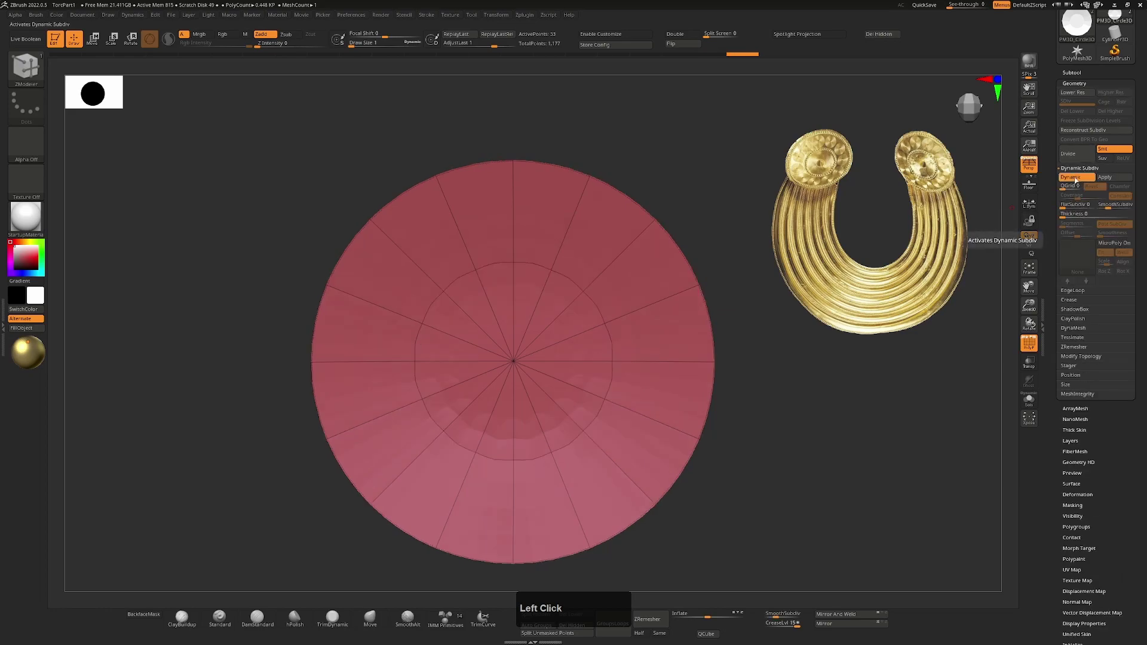
left_click_drag(778, 436, 764, 405)
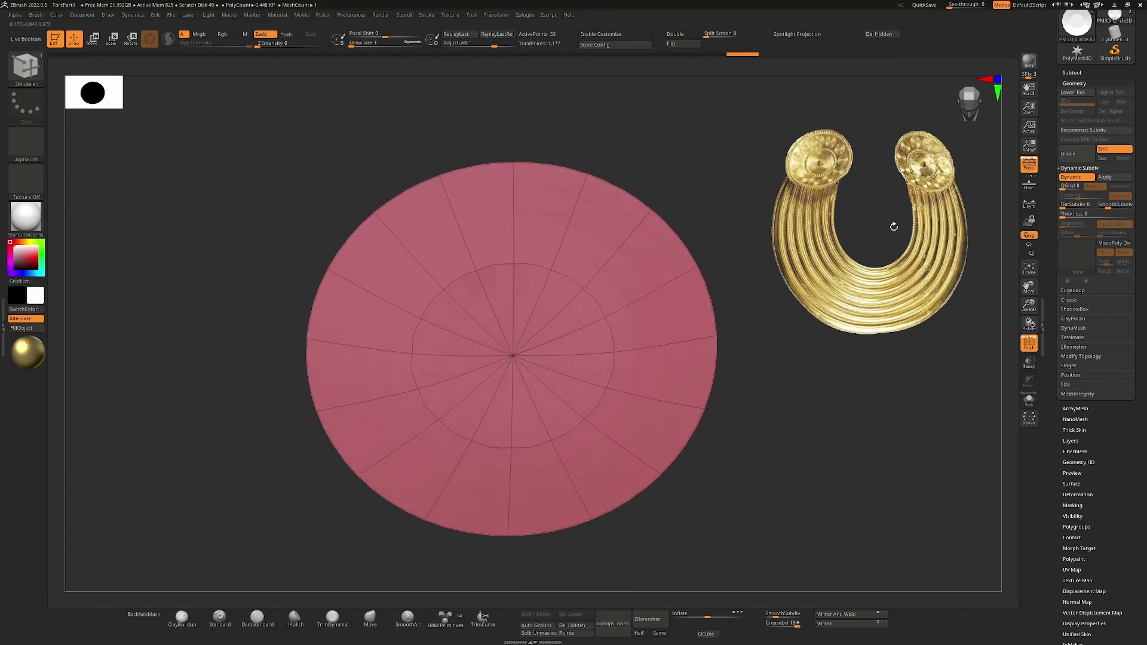
Crease the complete edge loop around the dish's inner circle and reactivate Dynamic Subdiv, choosing to always auto-activate it
left_click(1078, 181)
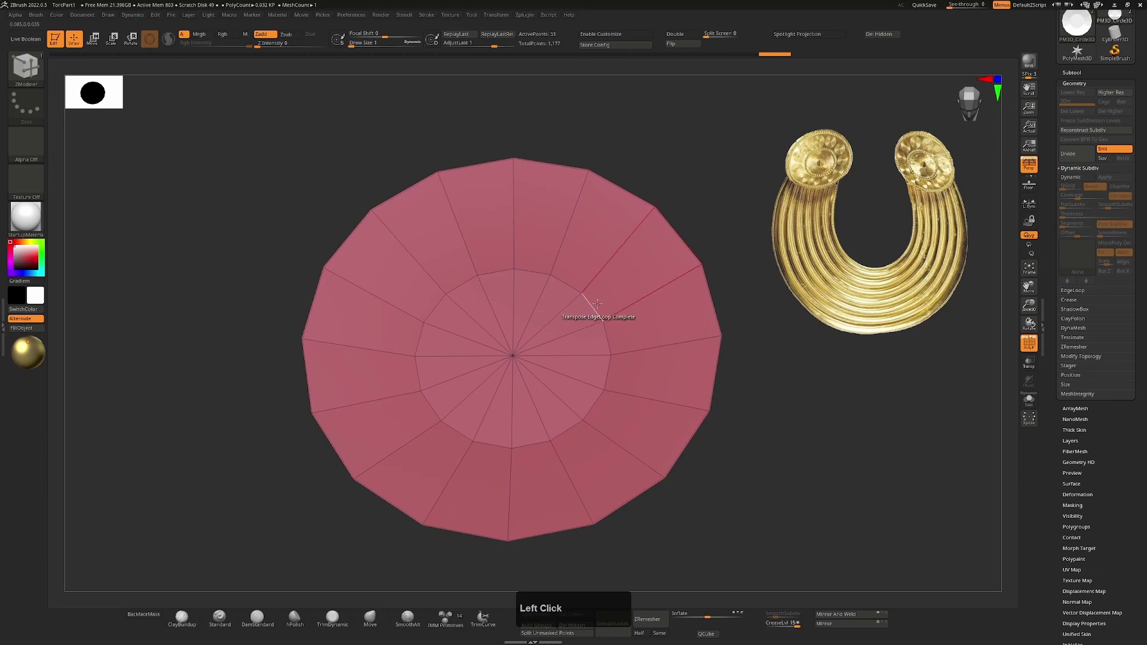
key("space")
left_click(511, 360)
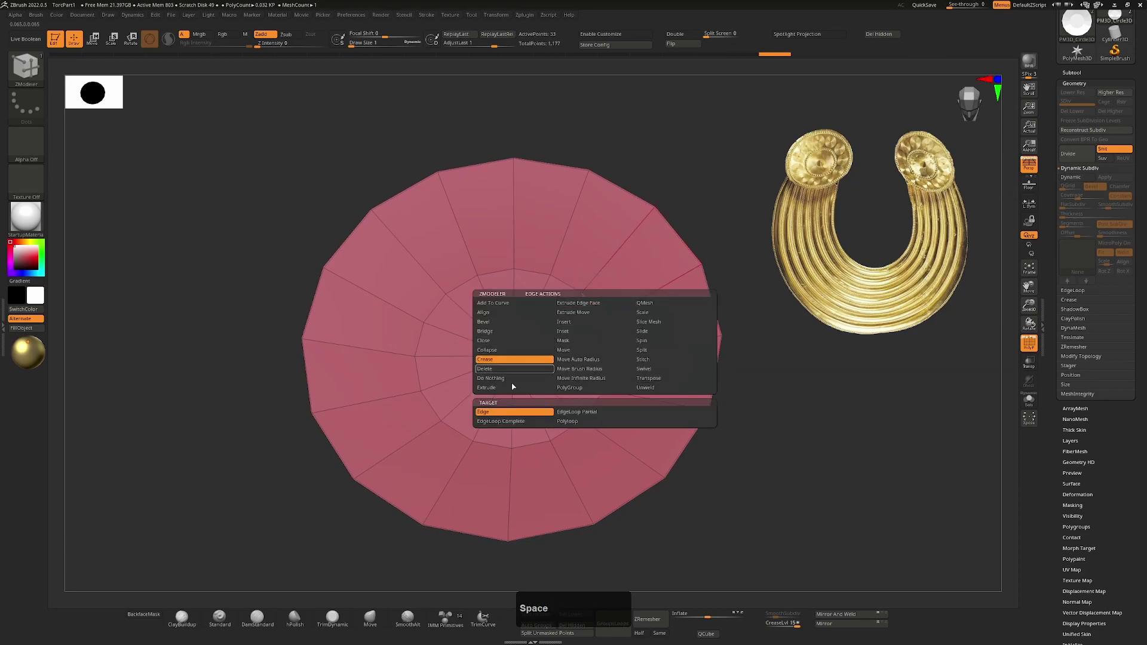
left_click(512, 421)
left_click(590, 303)
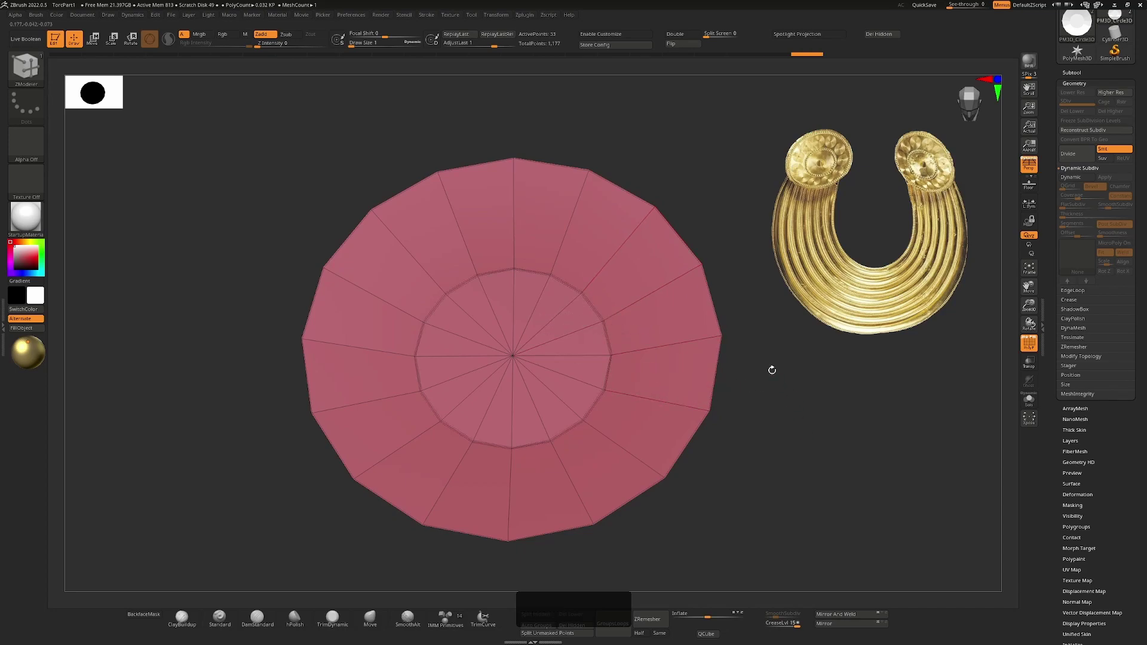
left_click(709, 292)
key("d")
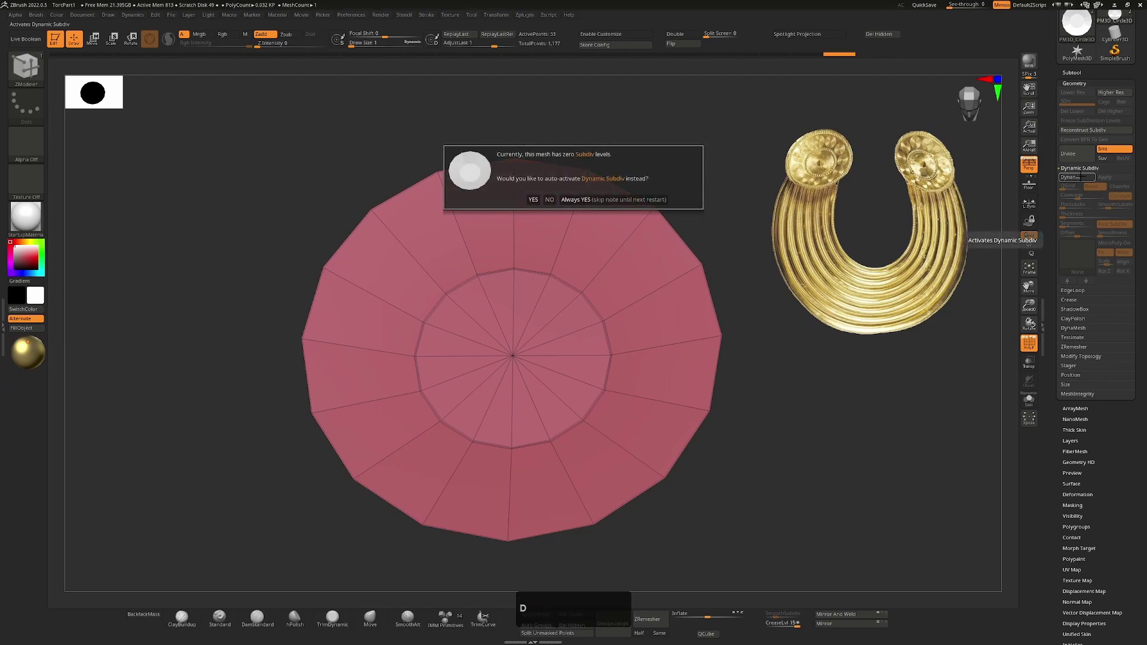
left_click(590, 199)
left_click_drag(824, 444, 801, 415)
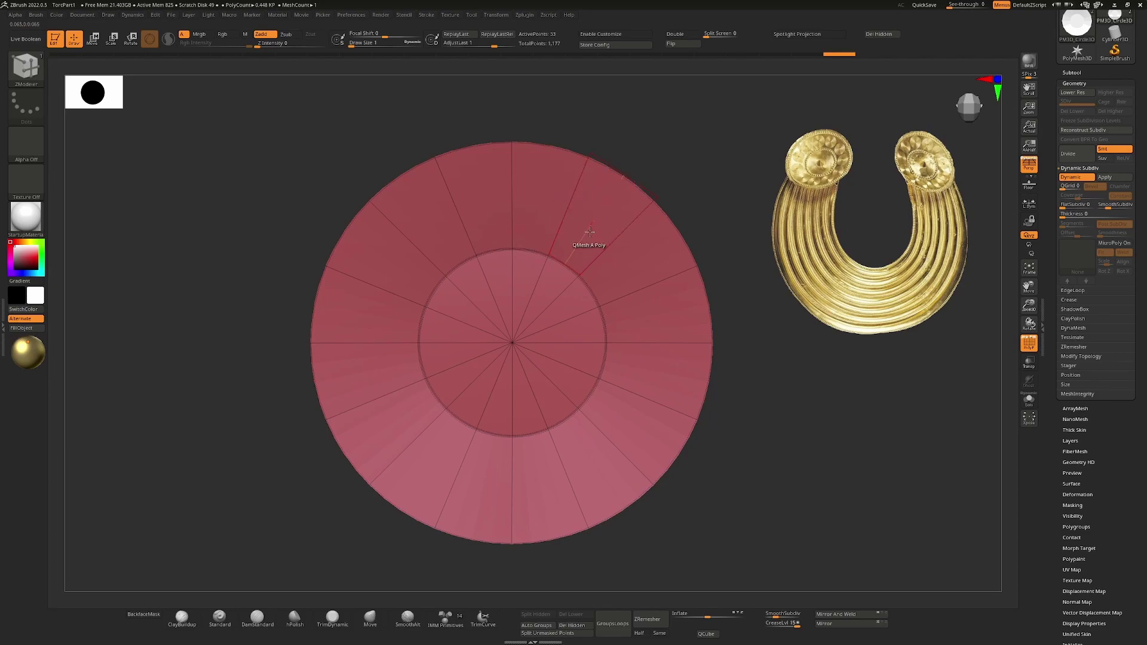
Insert multiple edge loops across the dish's outer band and inner circle with ZModeler, and merge everything into one polygroup
key("space")
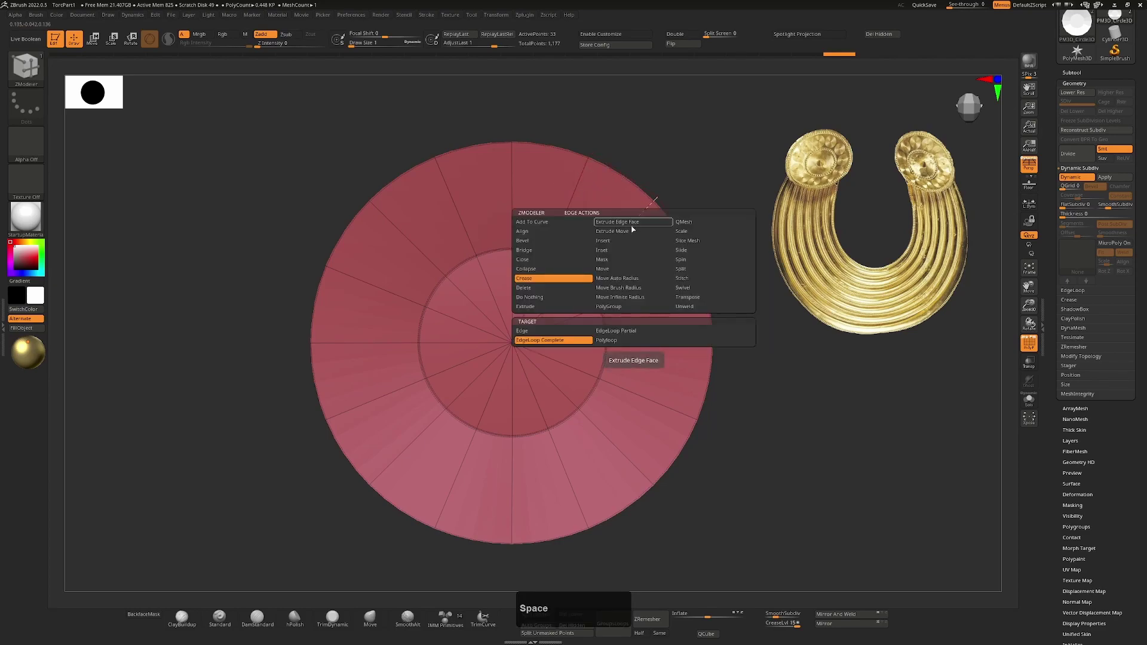
left_click(621, 241)
left_click(555, 330)
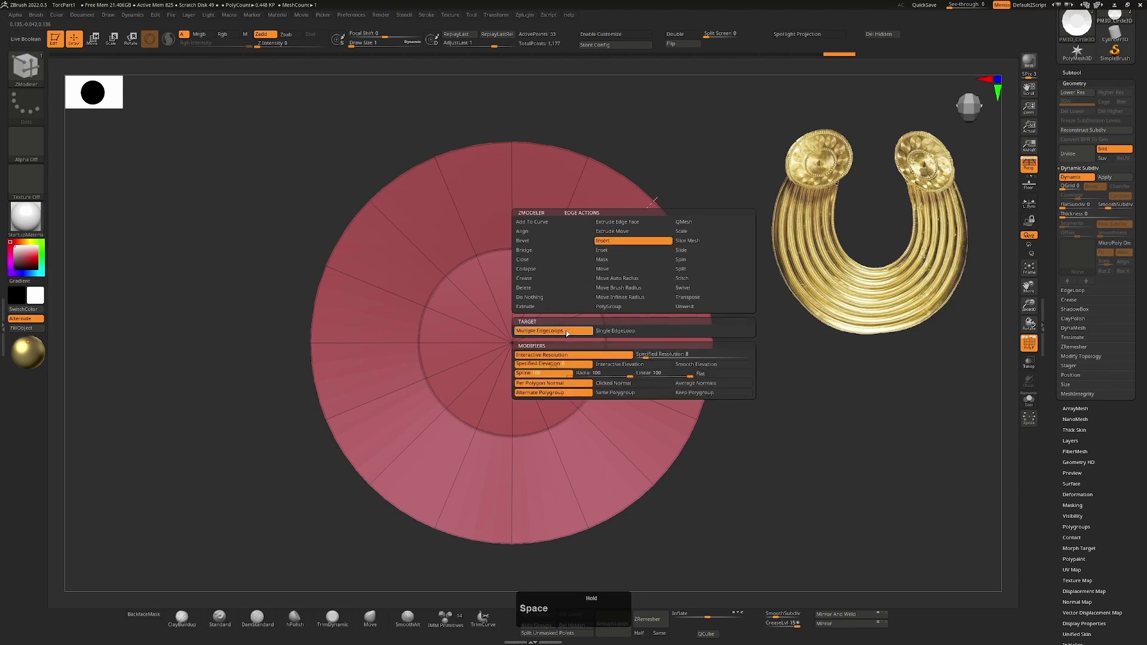
left_click_drag(623, 231, 656, 205)
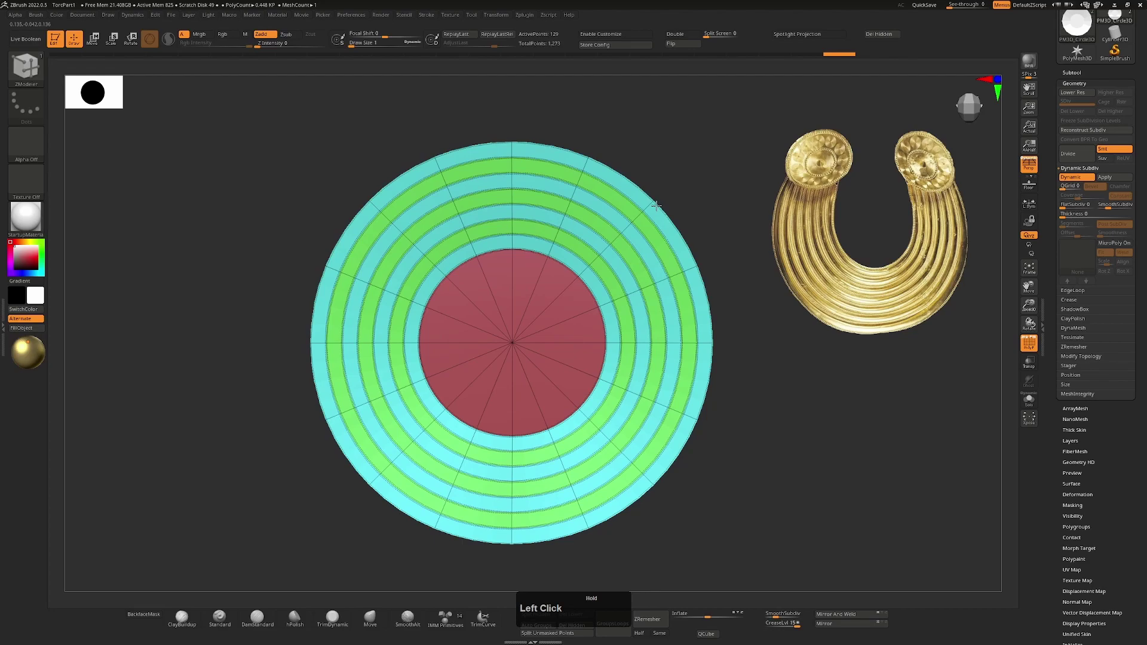
left_click(559, 292)
key("ctrl")
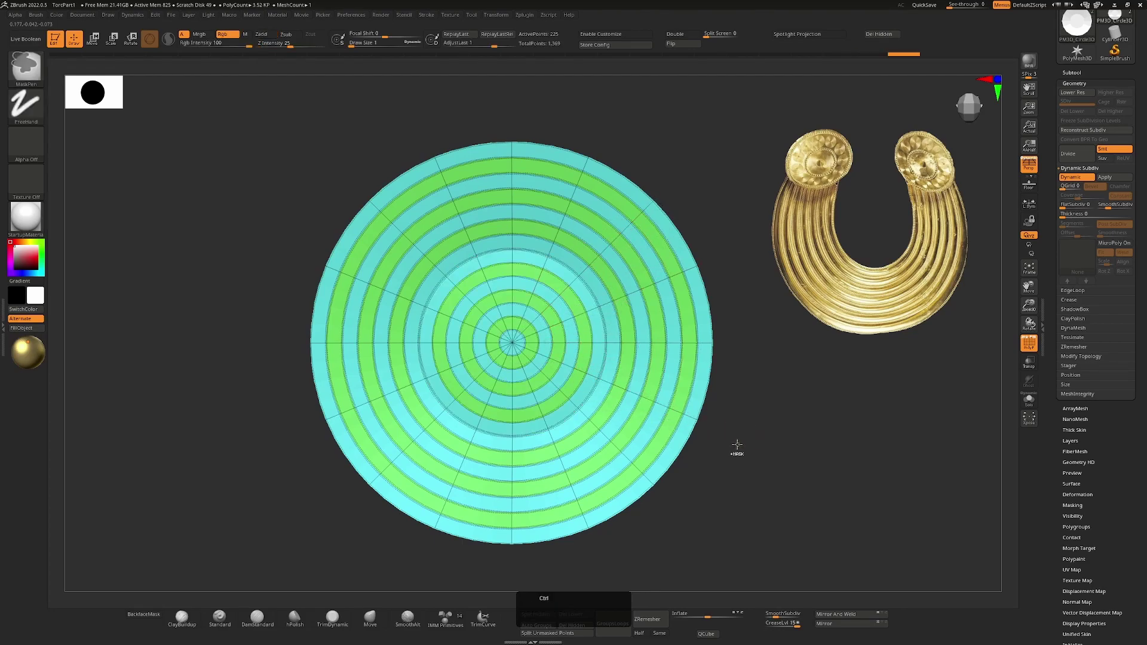
key("w")
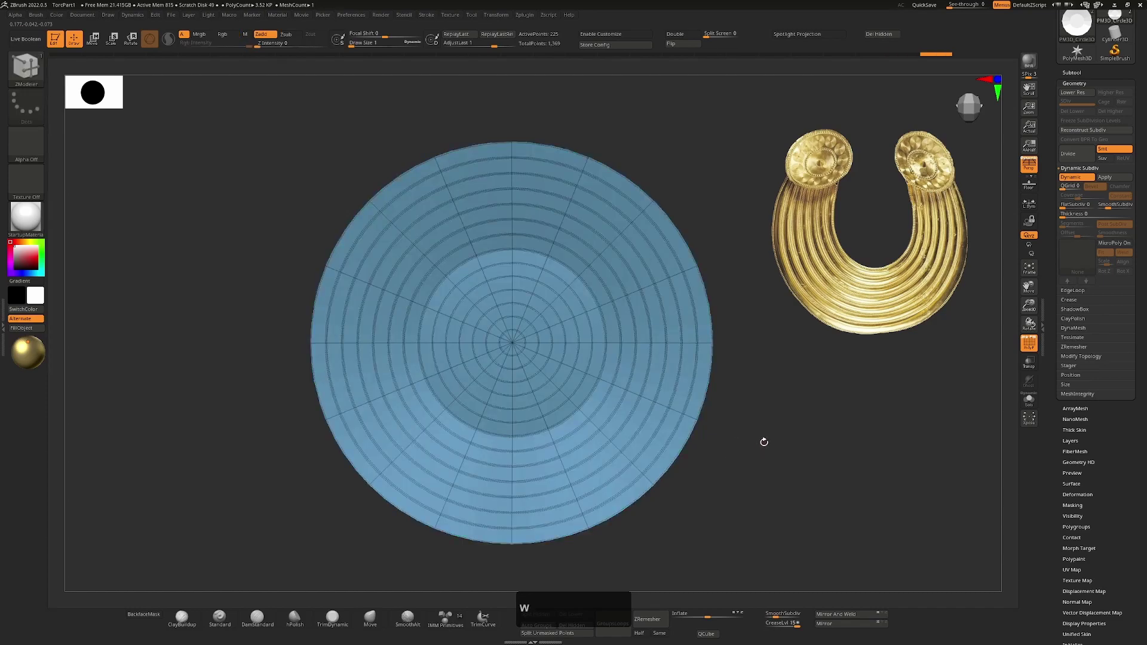
Remove all creases from the dish, then crease only its border and inner circle using a crease tolerance of 15
left_click_drag(801, 422, 776, 343)
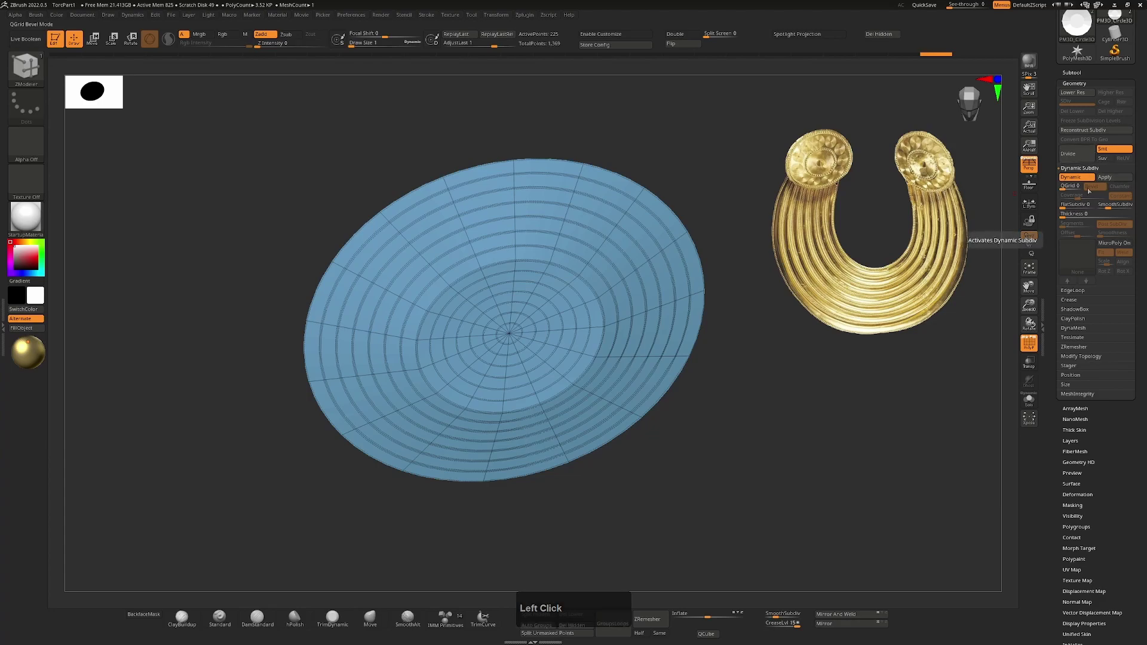
left_click(1078, 299)
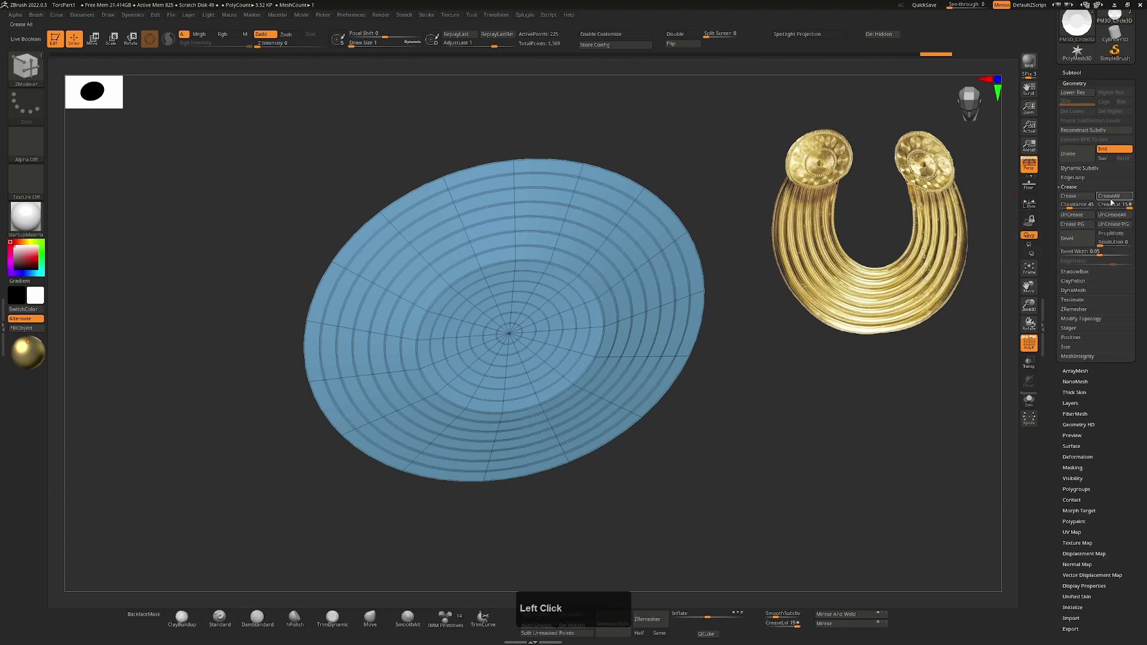
left_click(1114, 215)
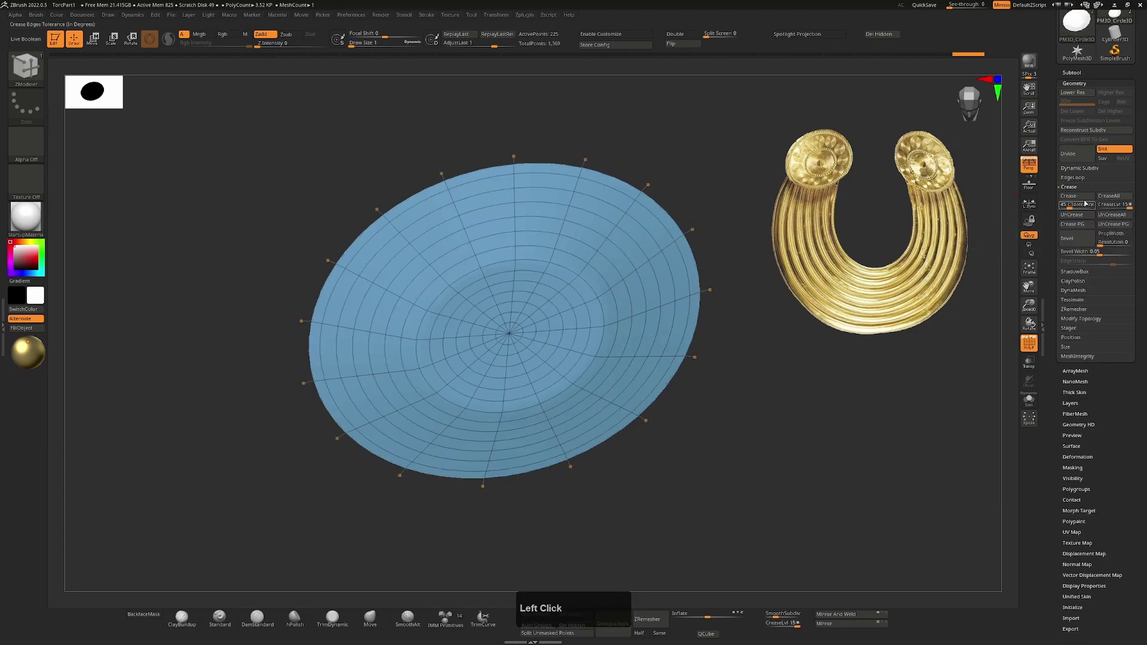
left_click(1085, 198)
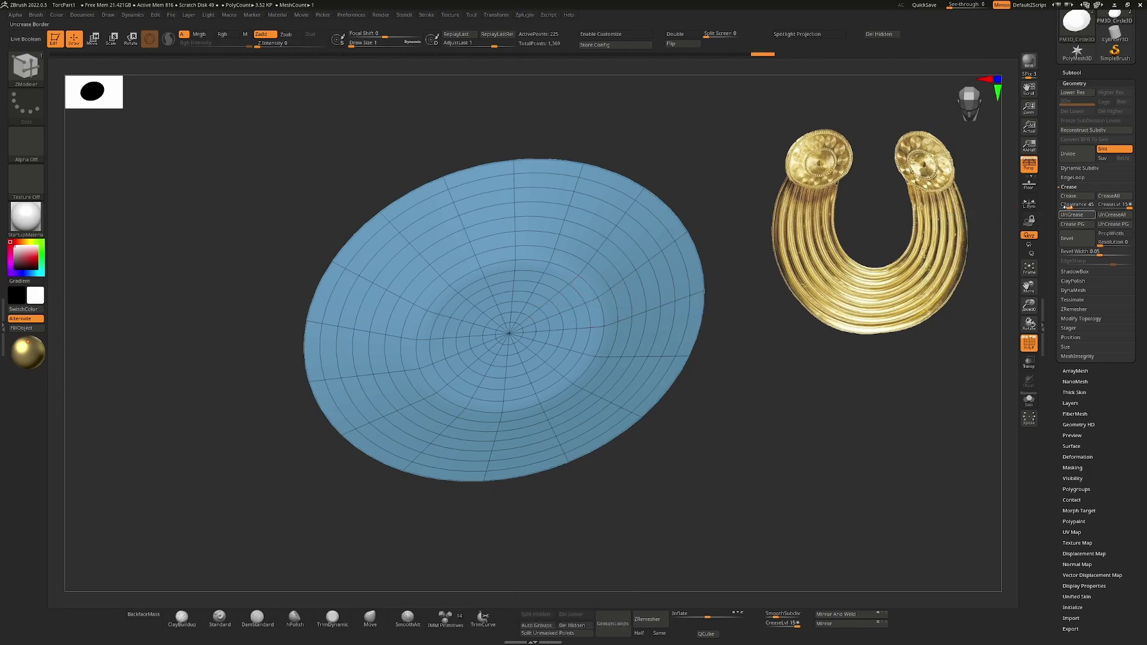
left_click_drag(1070, 205, 1060, 205)
left_click(1076, 197)
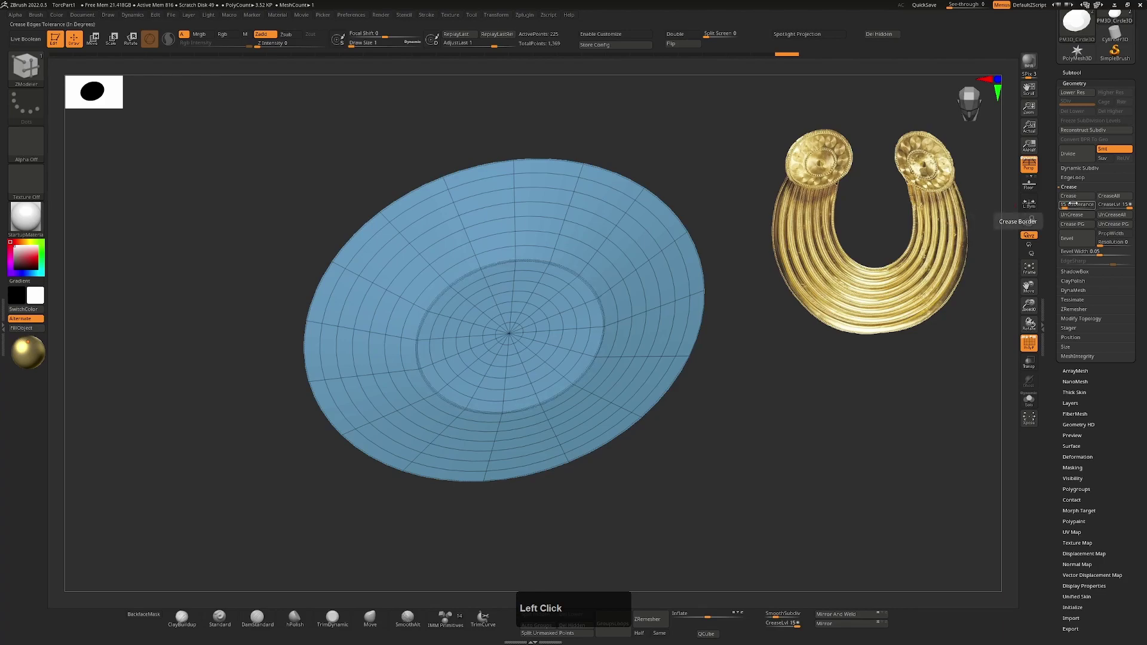
Inspect the creased dish from the front with the wireframe off and on, and reselect the ZModeler brush
mouse_move(734, 419)
left_mouse_down()
mouse_move(789, 395)
mouse_move(773, 361)
mouse_move(658, 299)
mouse_move(711, 358)
mouse_move(737, 428)
mouse_move(773, 425)
mouse_move(801, 464)
left_mouse_up()
key("shift+f")
key("shift+f")
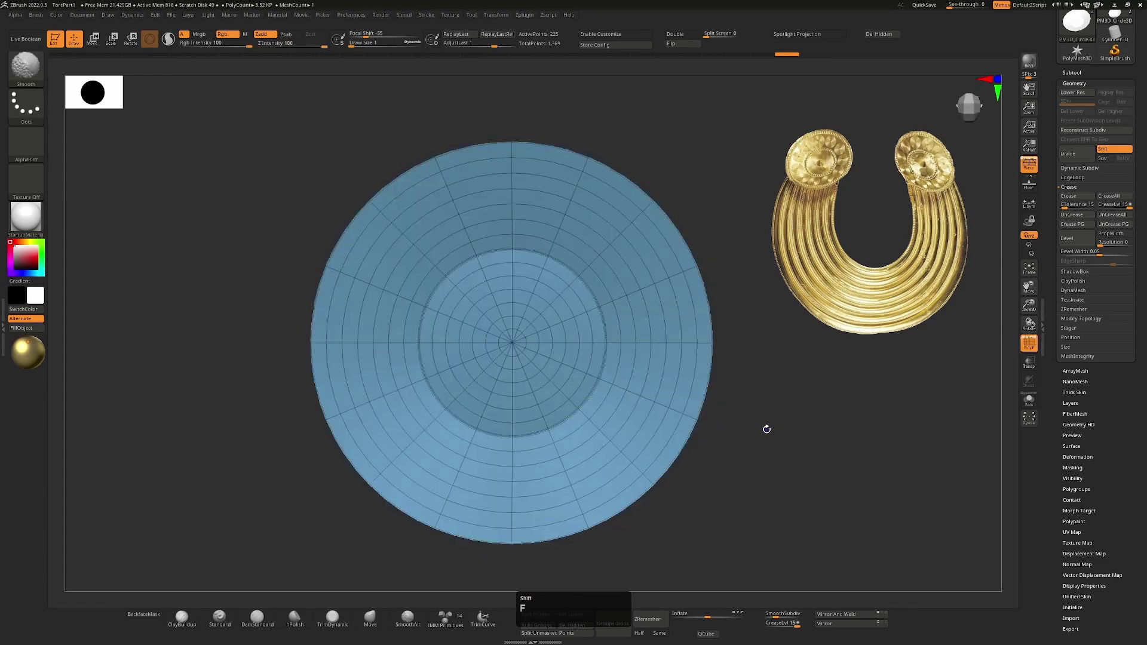
key("b")
key("z")
key("m")
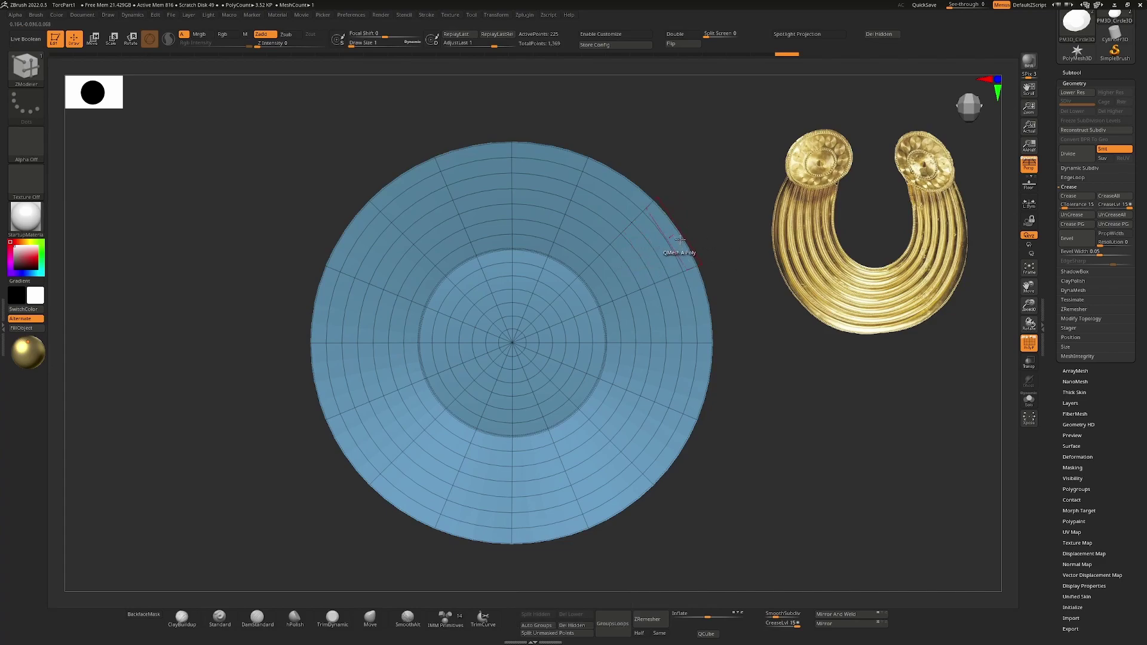
right_click_drag(680, 141, 659, 174, "alt")
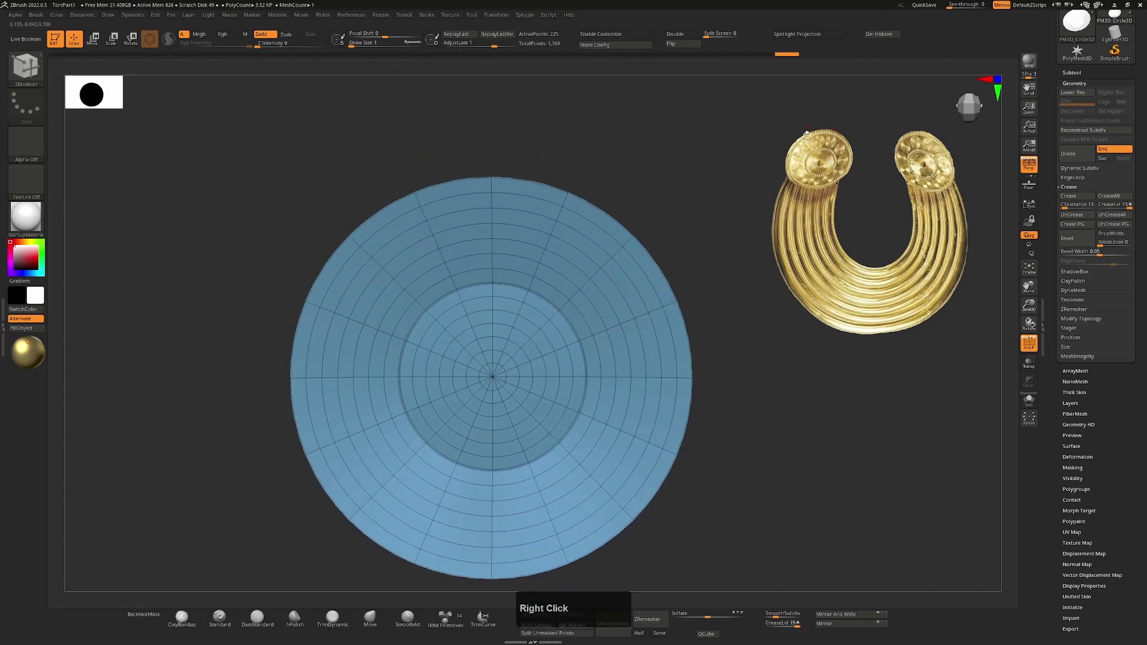
Enlarge the torc reference image and position it beside the dish so its decorated round end shows in detail
key("z")
left_click_drag(902, 120, 948, 172)
left_click_drag(872, 164, 1026, 242)
key("z")
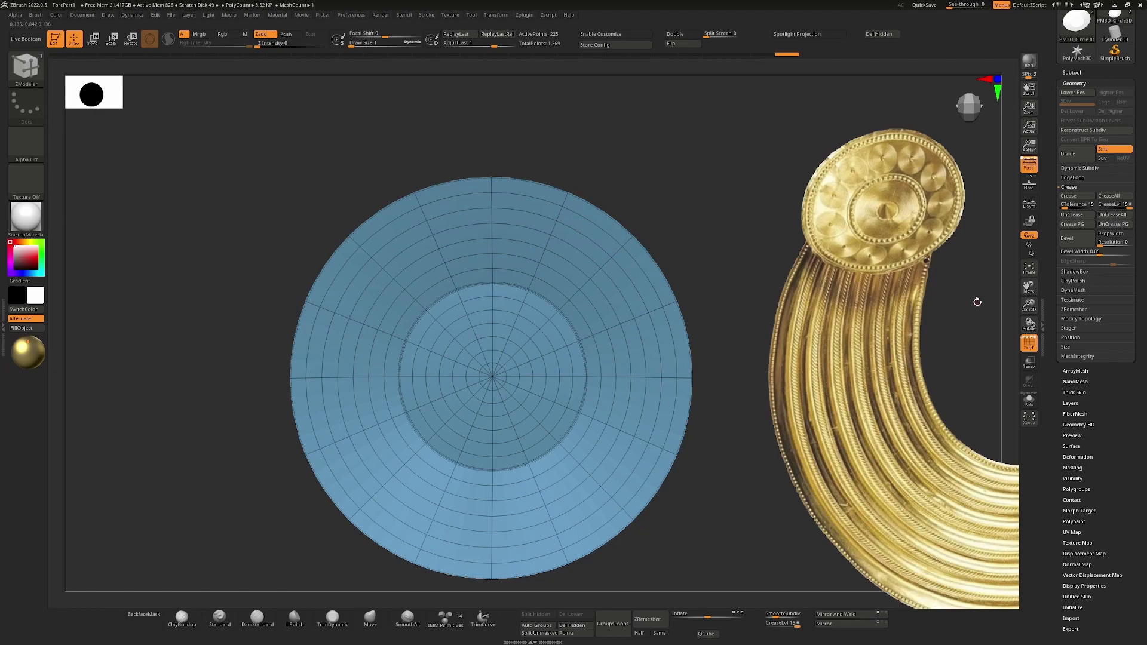
Thicken the low-poly dish slightly by applying QMesh to its whole polygroup, and turn Dynamic Subdiv back on
mouse_move(718, 183)
left_mouse_down()
mouse_move(704, 177)
mouse_move(706, 231)
mouse_move(683, 238)
mouse_move(707, 238)
mouse_move(653, 245)
left_mouse_up()
key("shift")
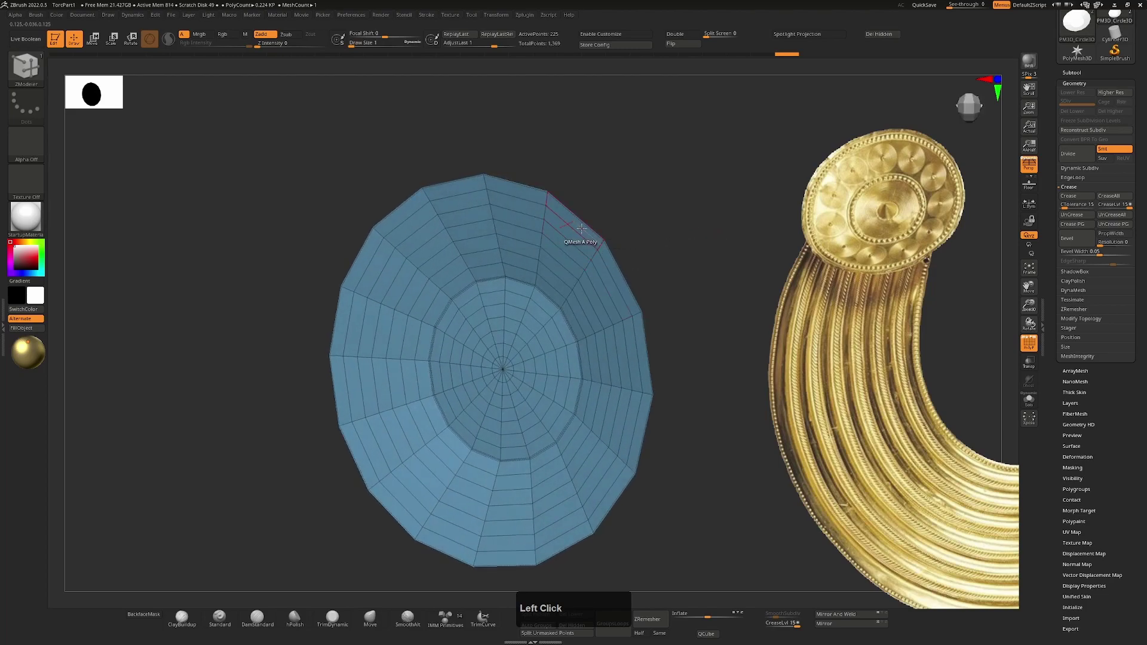
key("space")
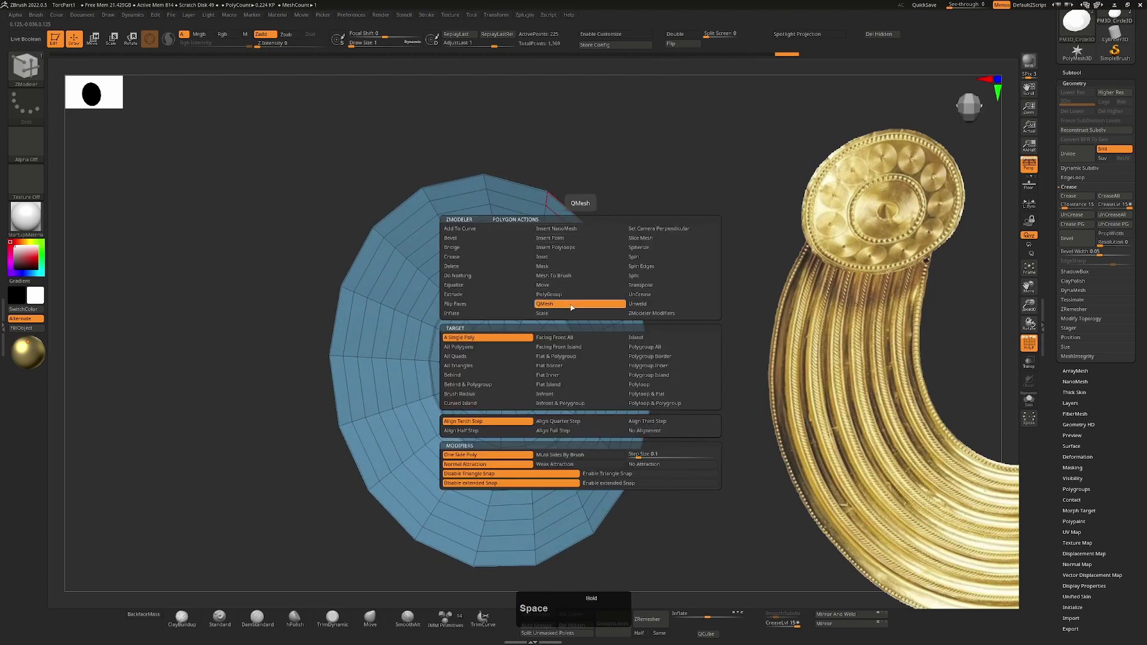
left_click(658, 354)
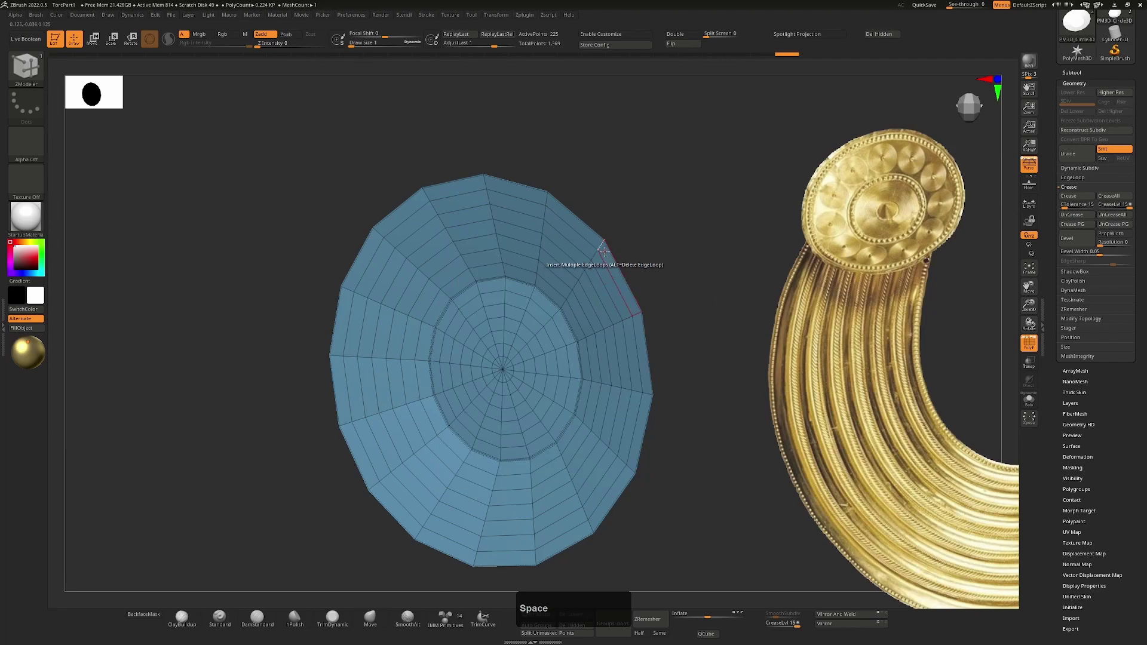
left_click(599, 254)
left_click_drag(599, 254, 693, 241)
key("d")
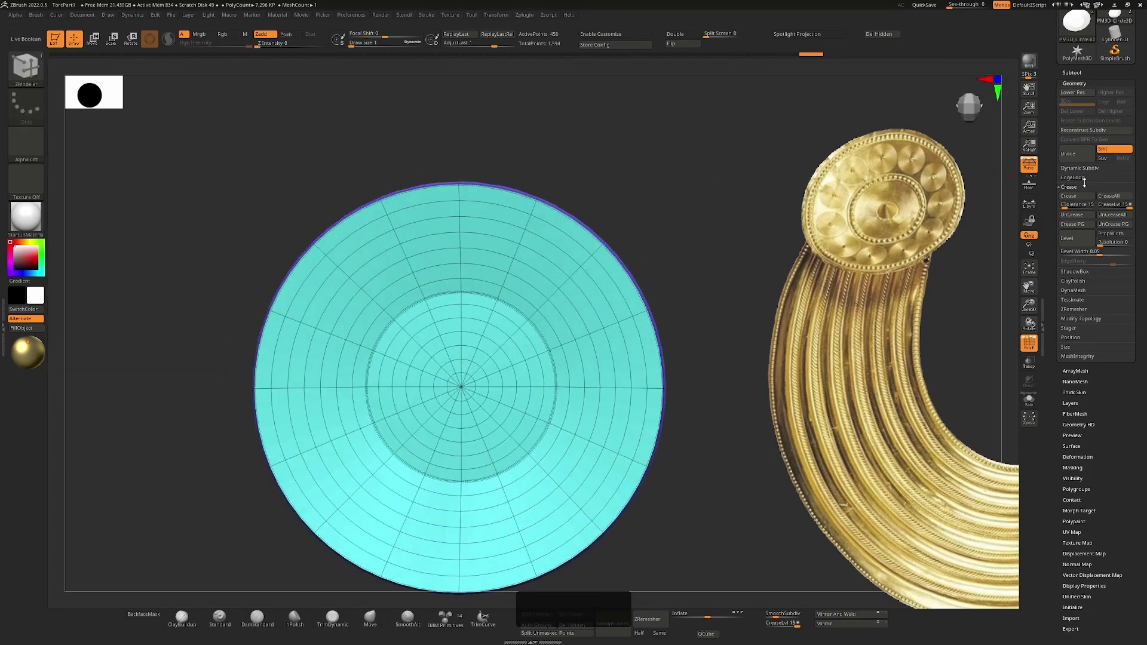
left_click(1086, 168)
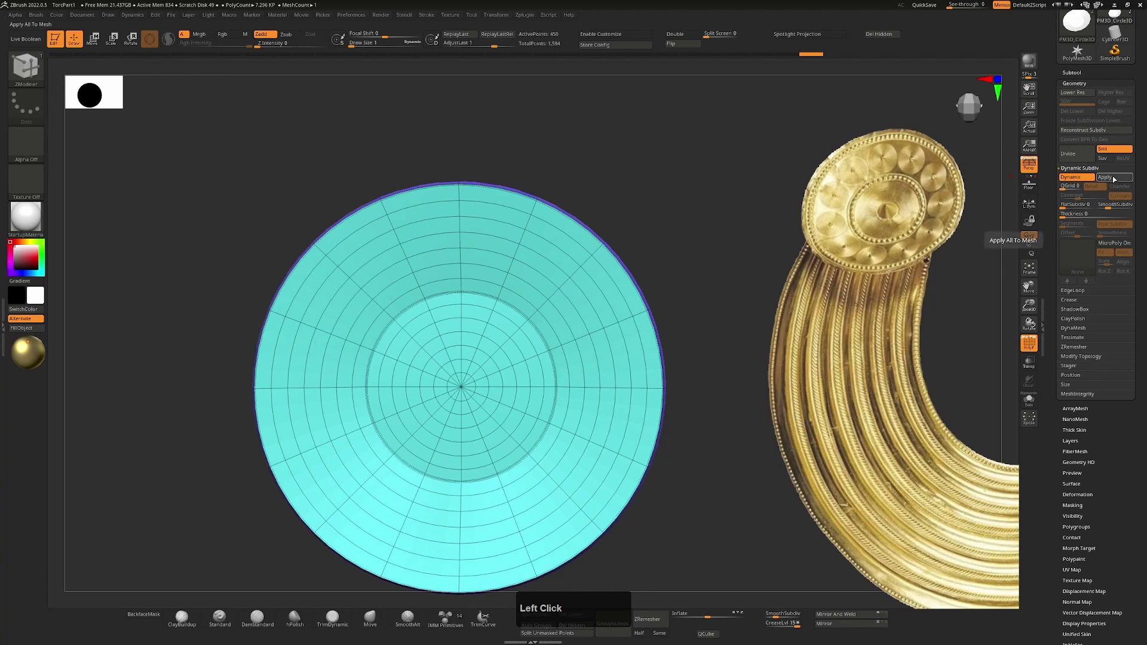
left_click(1114, 178)
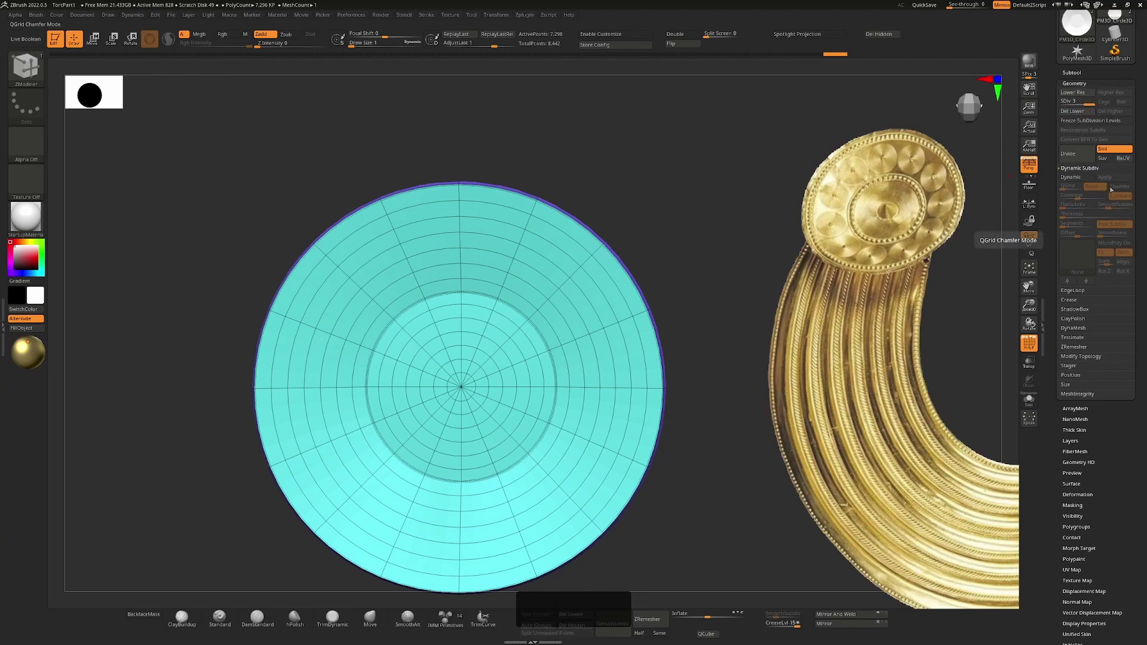
key("ctrl+z")
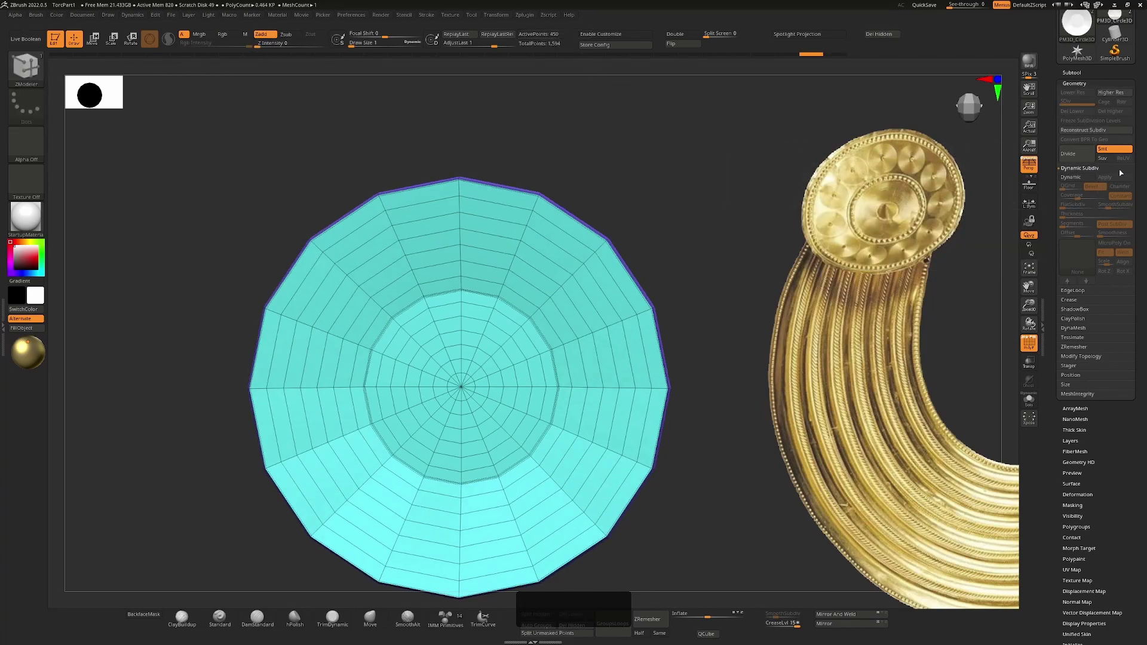
left_click(1087, 179)
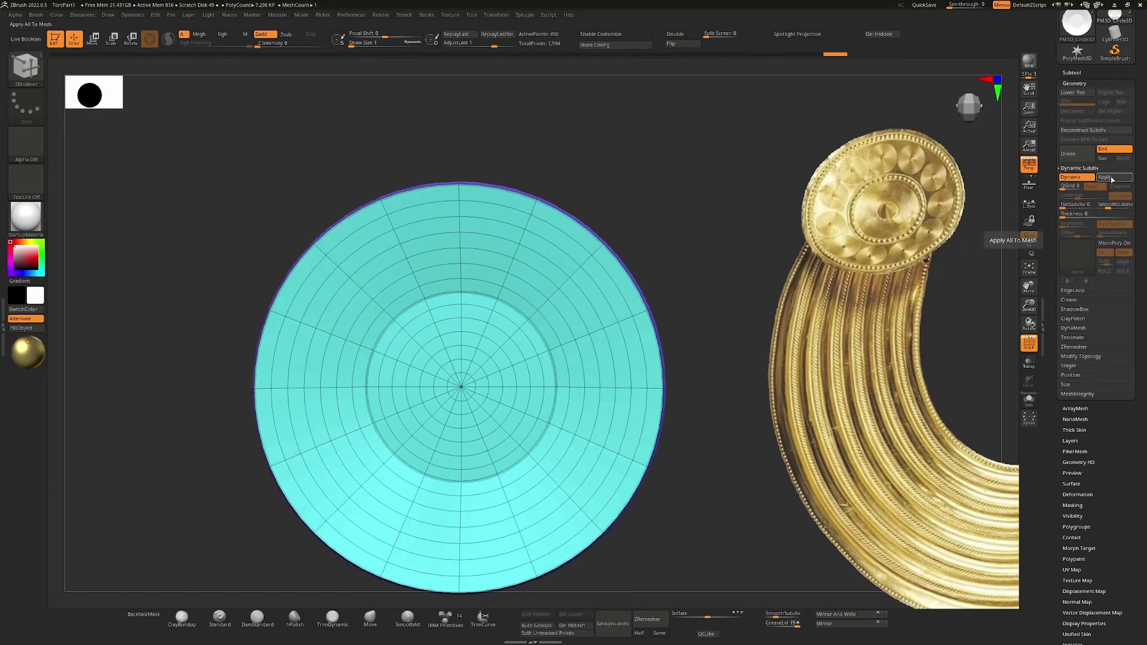
Apply Dynamic Subdiv to the dish, divide its geometry four more times to SDiv 7, and hide the wireframe
left_click(1111, 178)
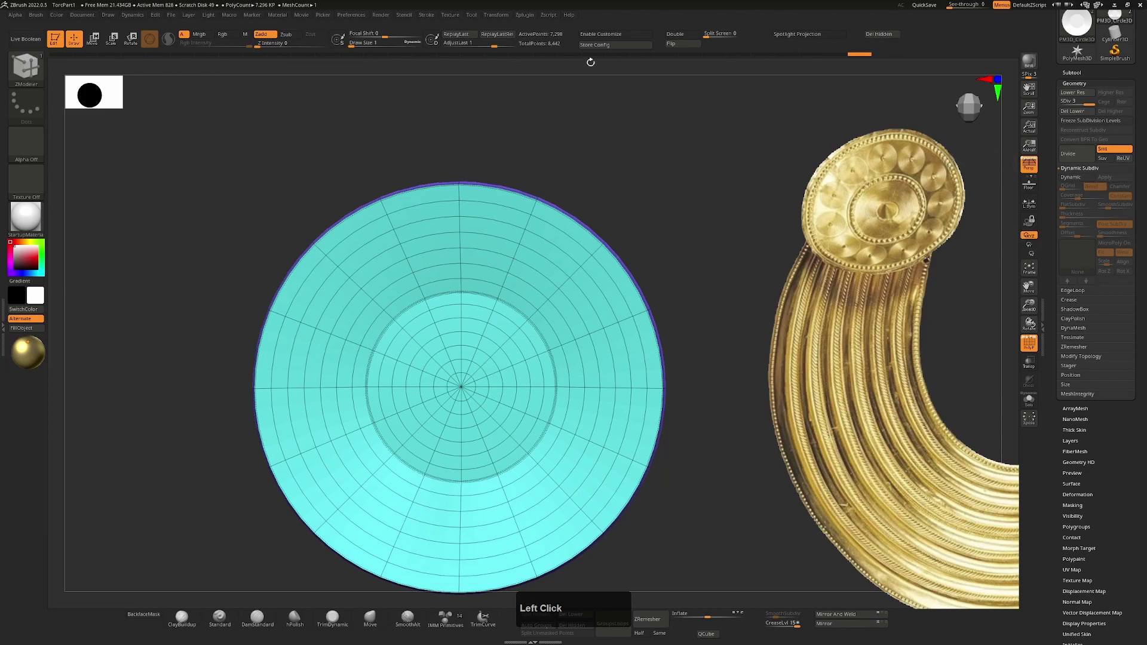
left_click(1084, 155)
left_click(1084, 154)
left_click(1083, 156)
left_click(1084, 155)
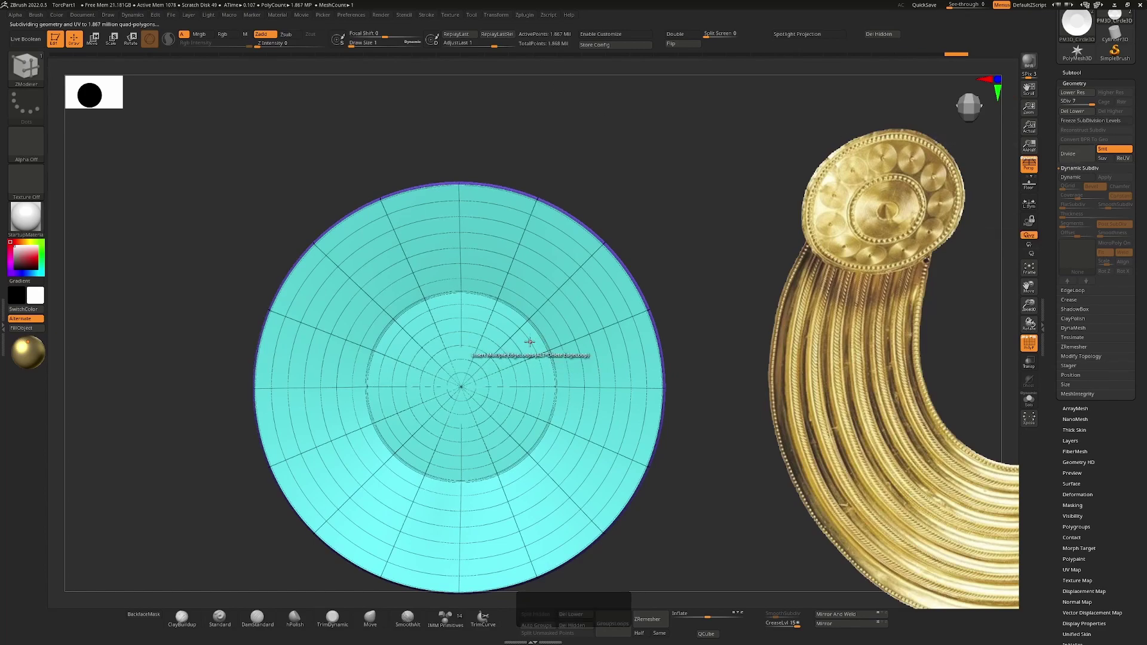
key("shift")
key("shift+f")
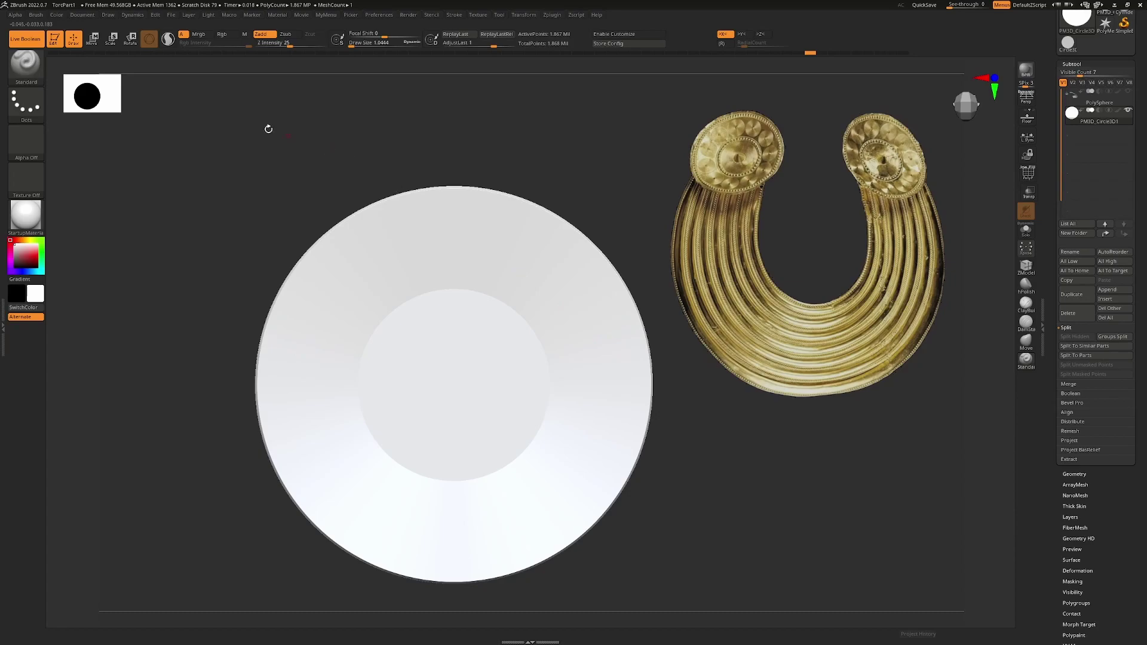
Turn off Spotlight Projection in the Standard brush's sample settings and undo the test strokes on the dish
left_click(37, 15)
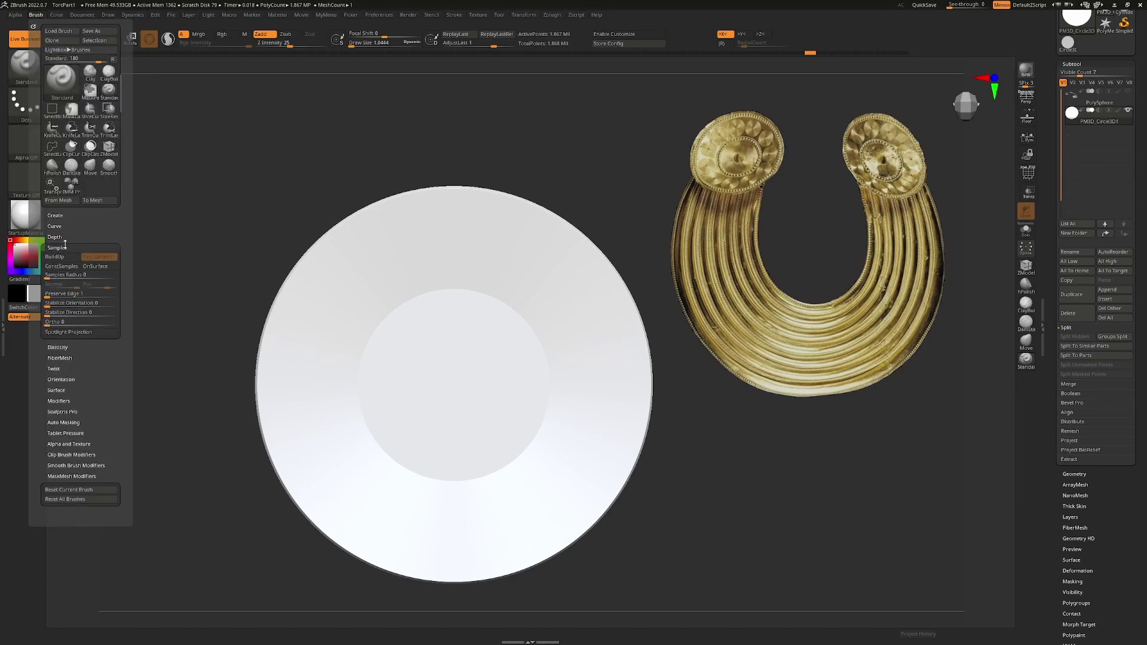
left_click(64, 243)
left_click(63, 244)
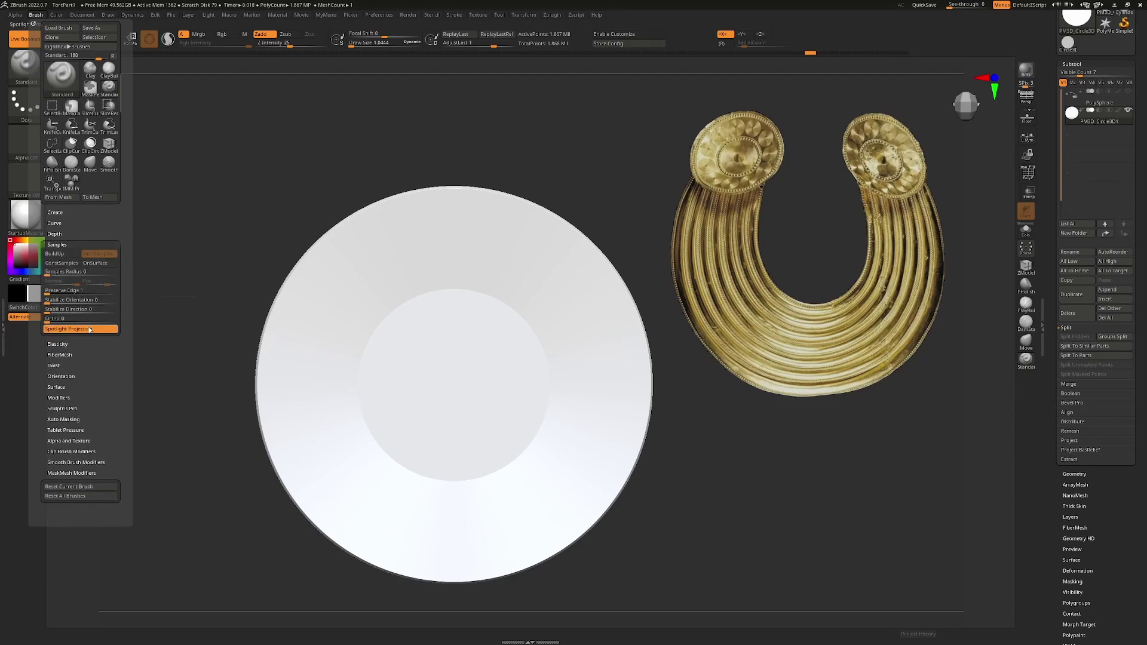
left_click(85, 330)
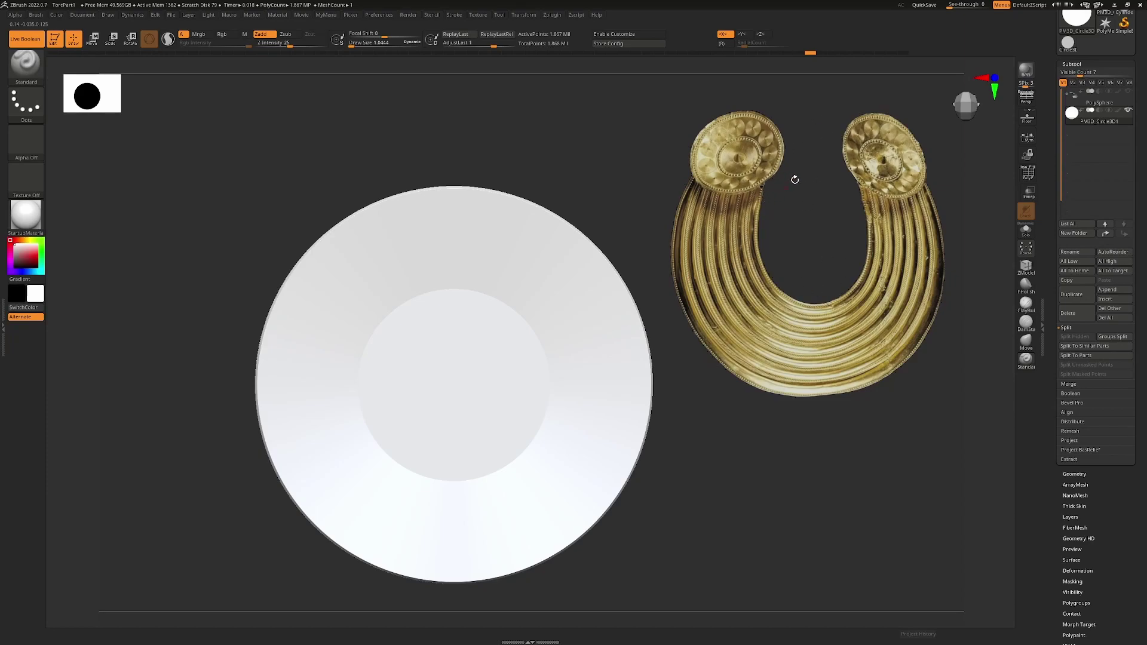
left_click(37, 14)
key("ctrl+z")
key("ctrl+z")
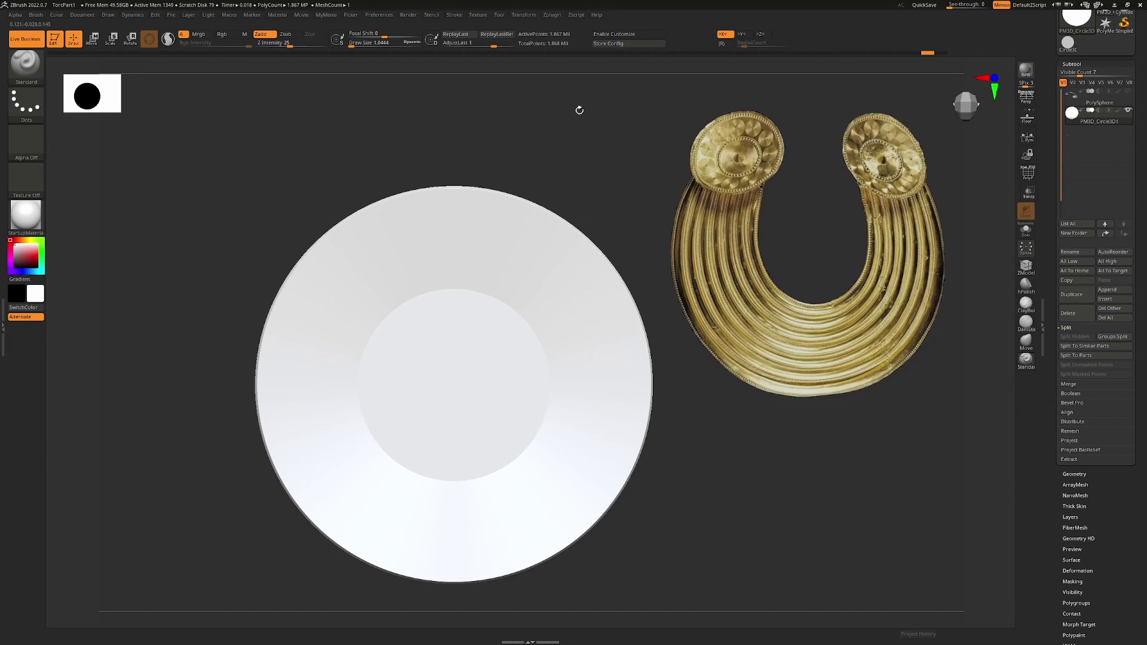
Turn on radial symmetry and check from several angles how its points around the X axis fall on the dish
left_click(530, 15)
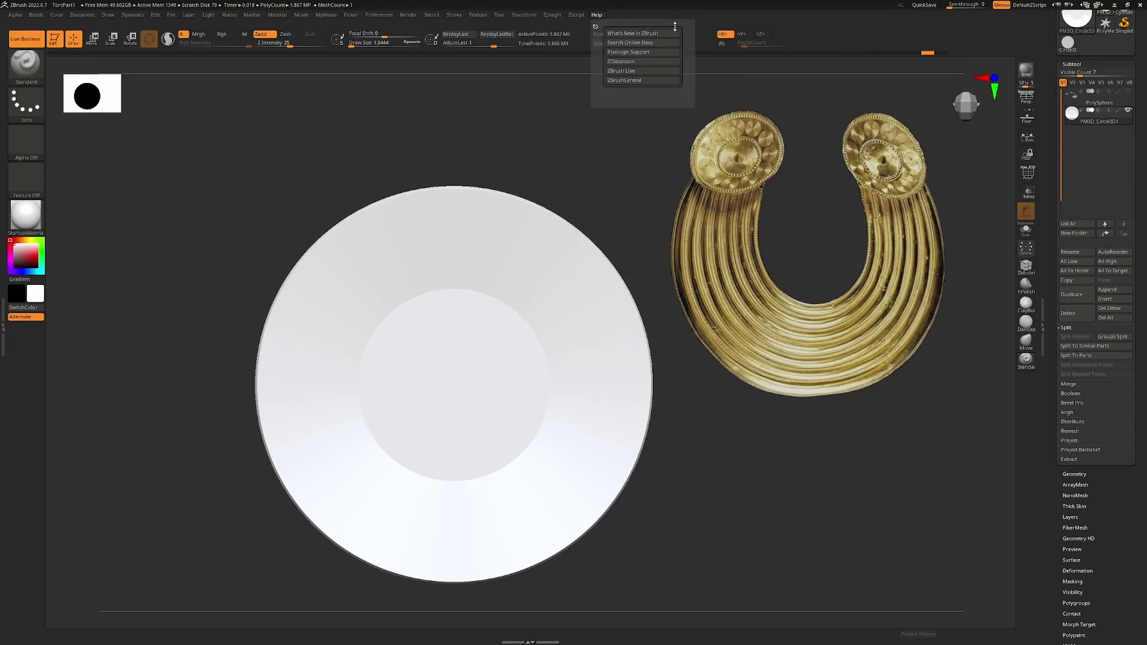
left_click(524, 14)
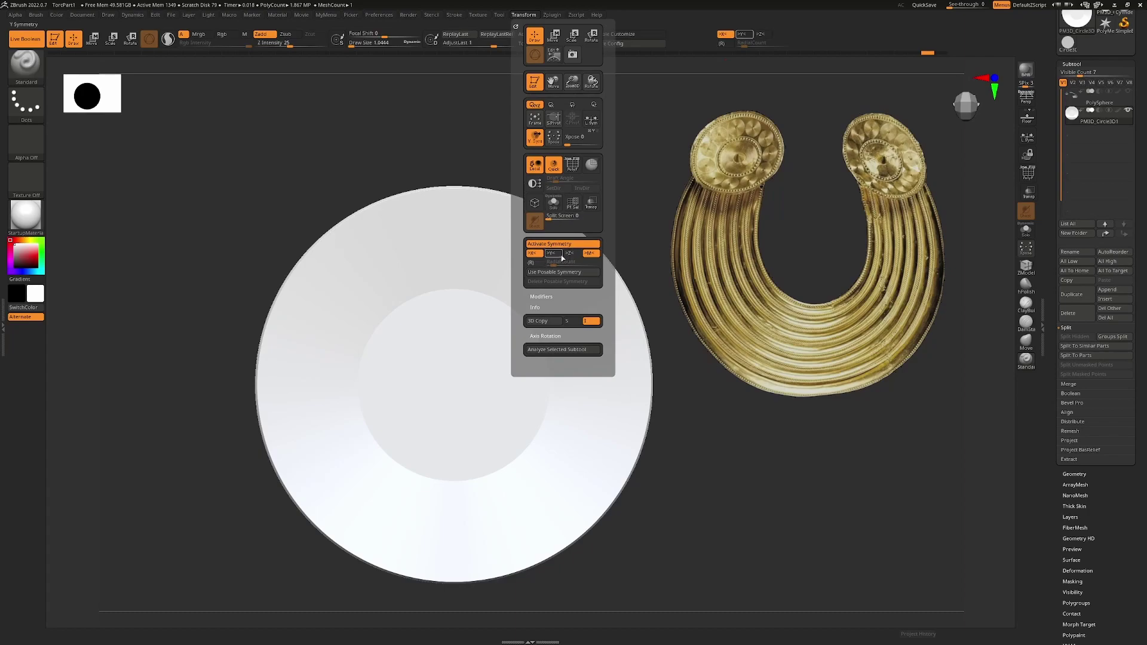
left_click(725, 43)
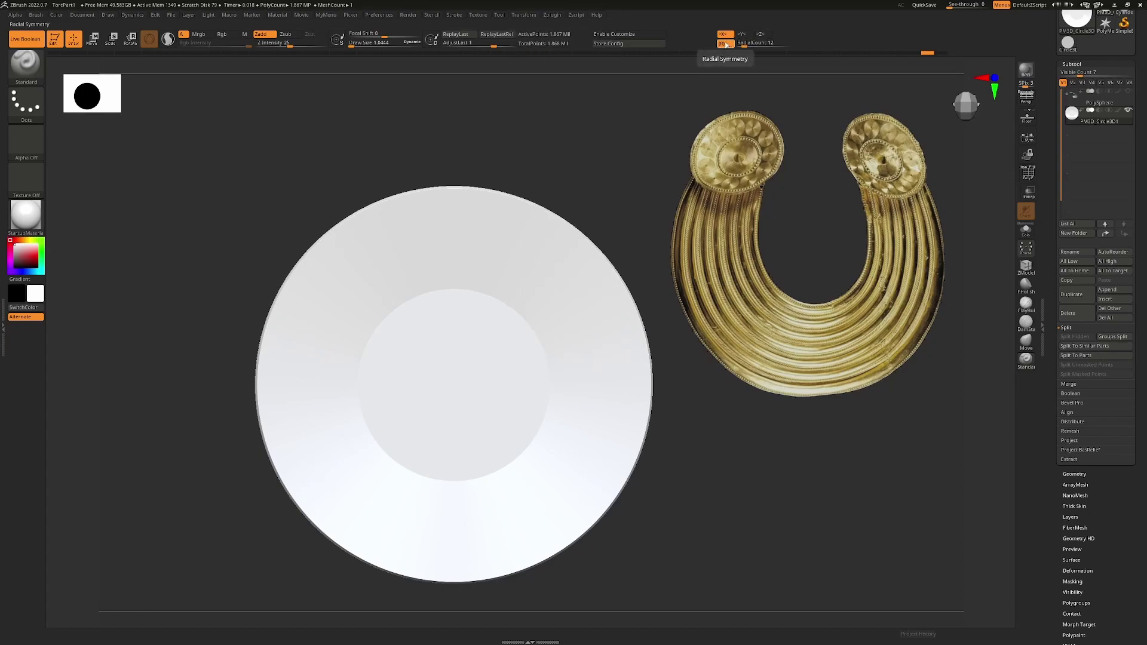
left_click_drag(624, 133, 639, 161)
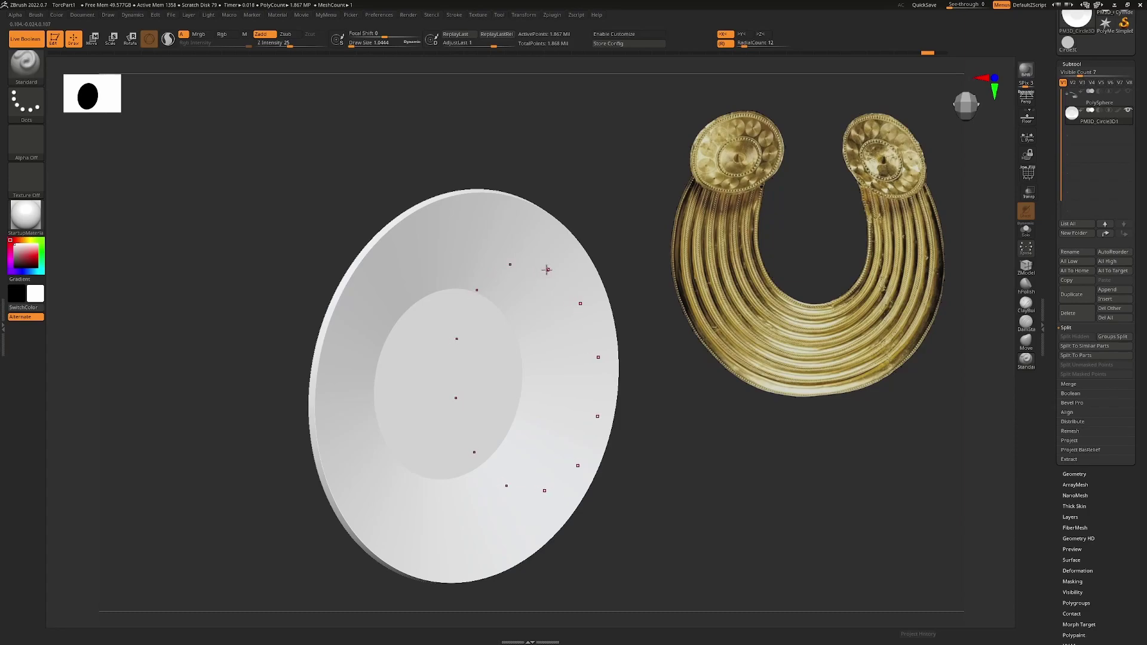
left_click_drag(599, 217, 550, 242)
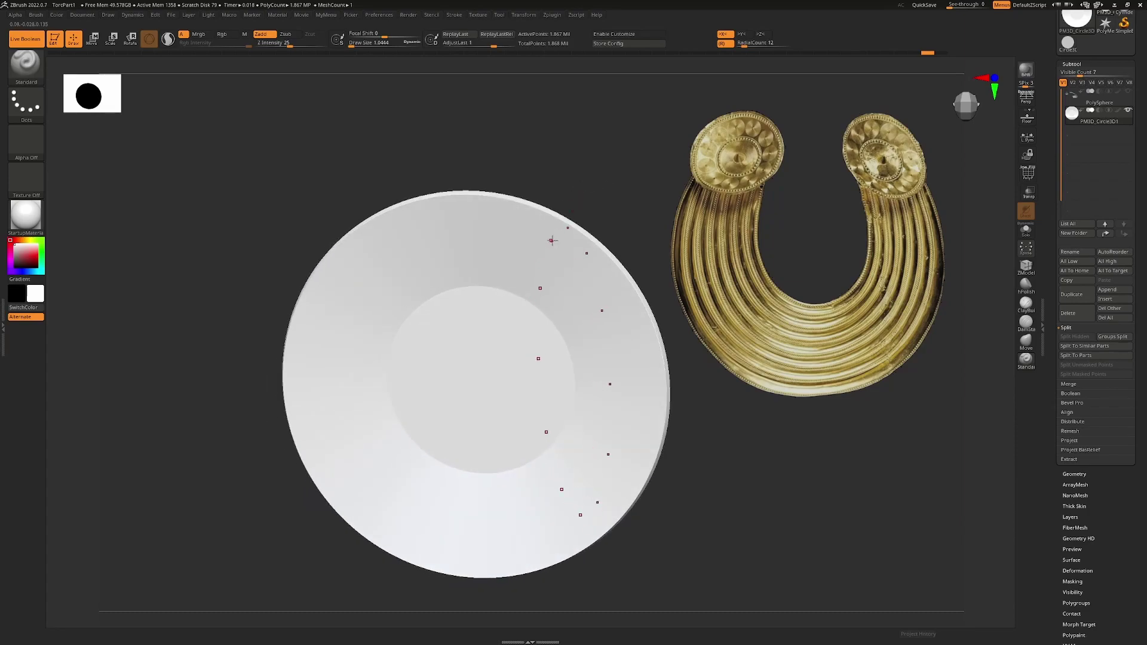
left_click_drag(602, 187, 555, 257)
left_click_drag(583, 217, 613, 169, "shift")
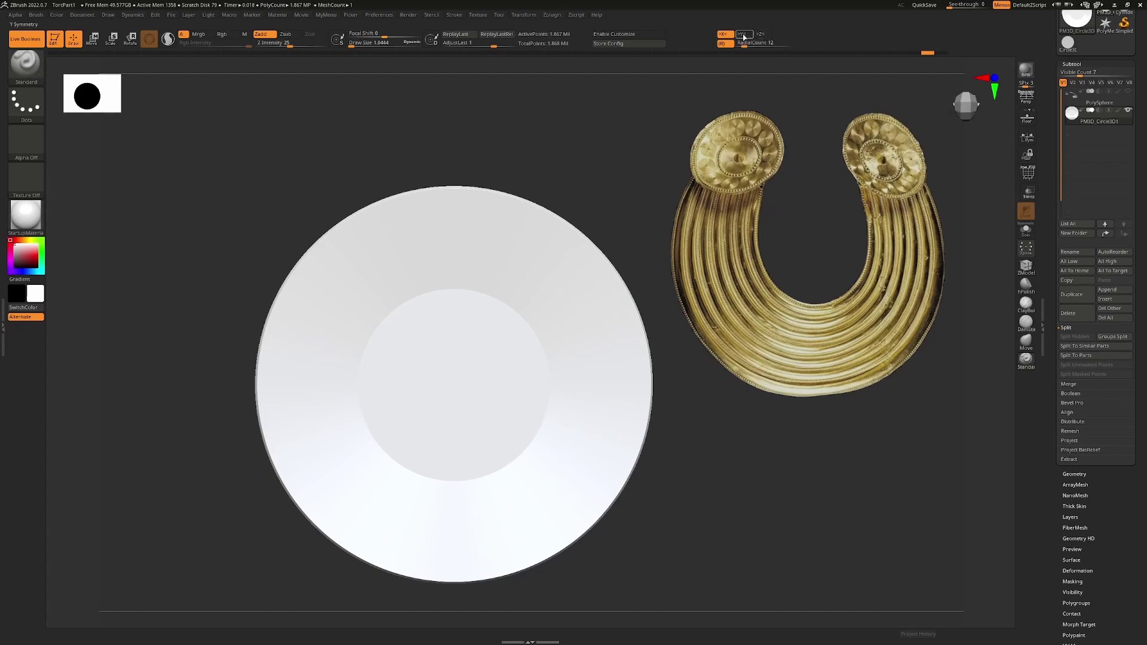
Switch the radial symmetry from the X axis to the Y axis, try a squiggle stroke on the dish and undo it
left_click(725, 36)
left_click_drag(473, 246, 486, 283)
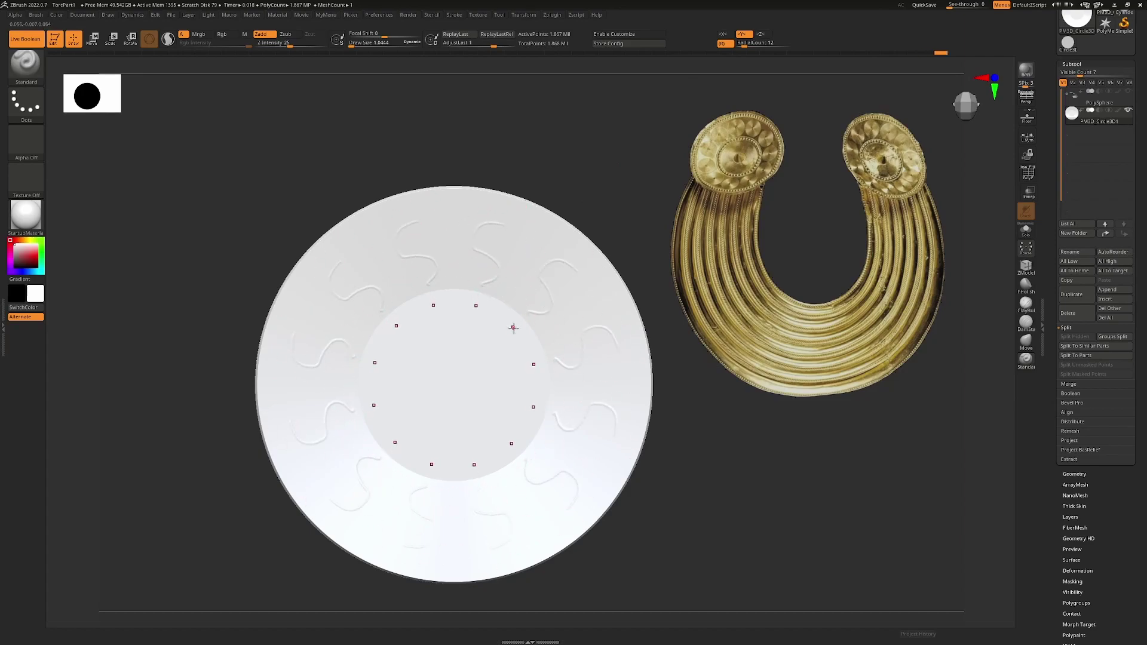
key("ctrl+z")
Set the radial count to 100 and sculpt a ring of small raised beads just inside the dish's outer rim
left_click(746, 43)
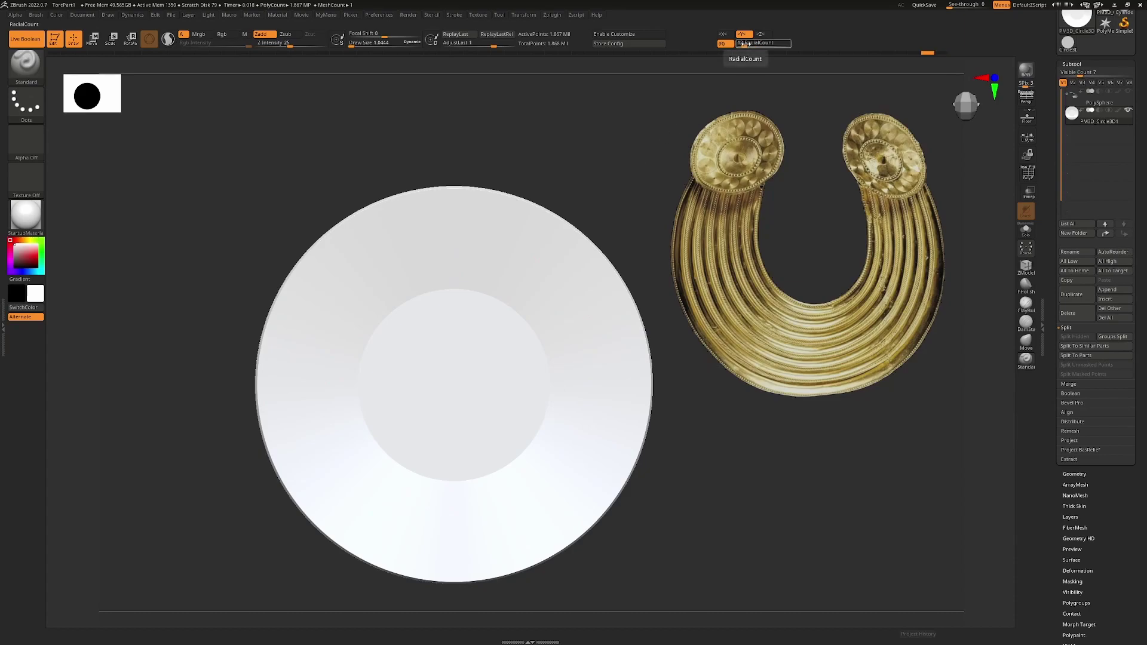
left_click_drag(745, 44, 792, 40)
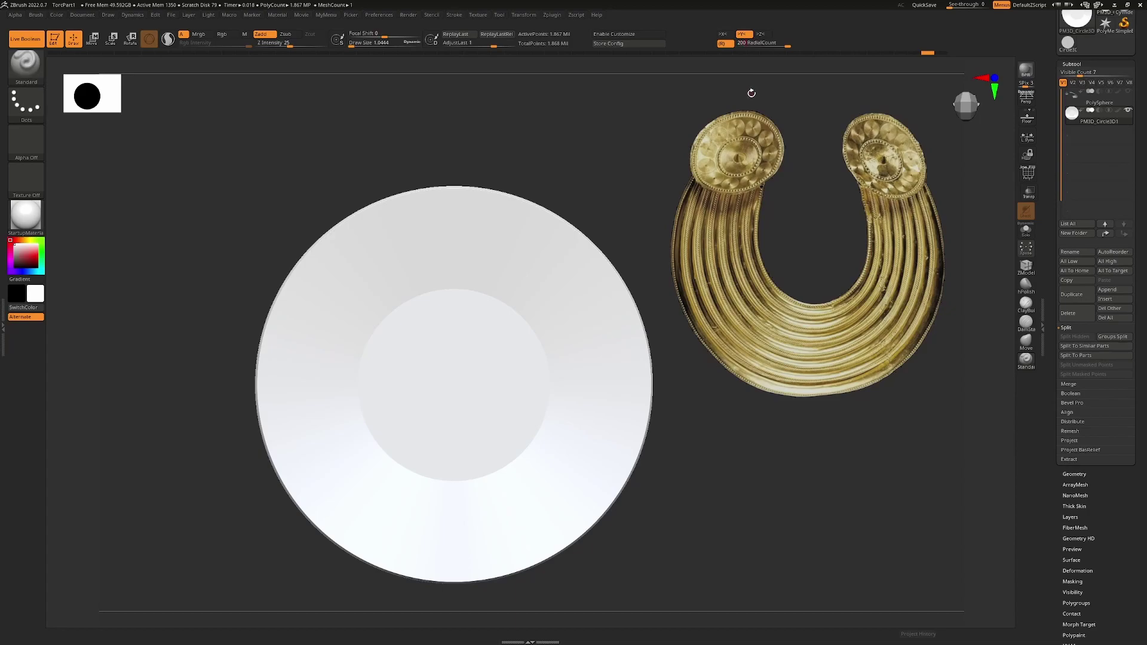
right_click_drag(477, 192, 466, 257, "ctrl")
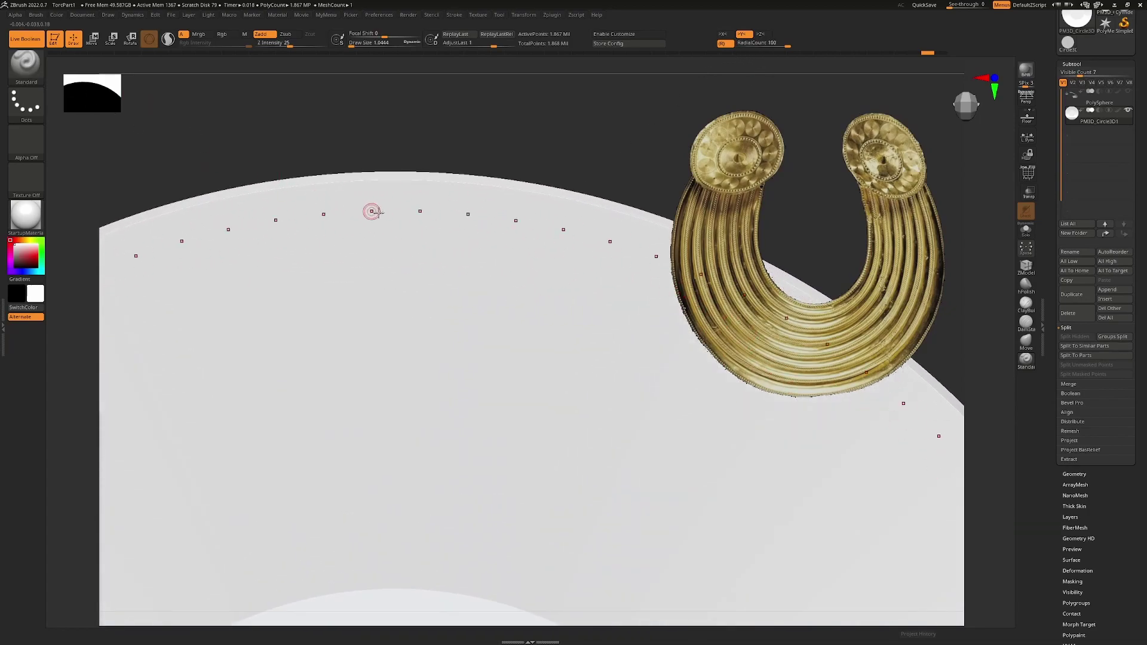
right_click_drag(399, 205, 480, 197, "alt")
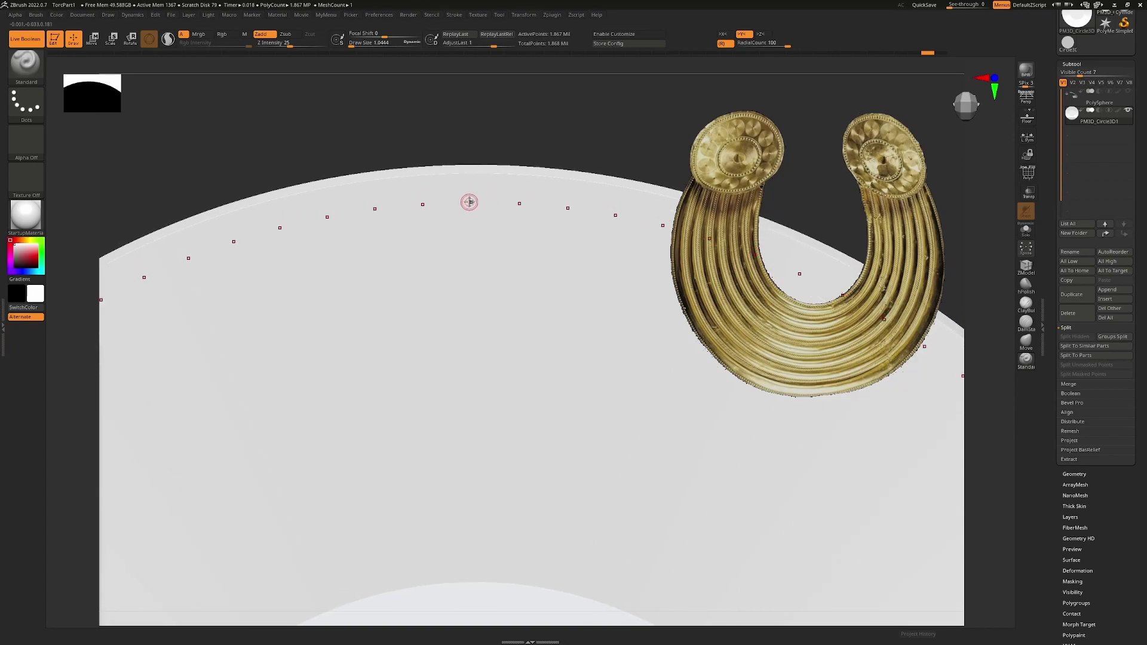
left_click_drag(462, 200, 467, 202)
mouse_move(462, 287)
left_mouse_down()
mouse_move(471, 227)
mouse_move(441, 201)
left_mouse_up()
right_click_drag(443, 287, 420, 209, "ctrl")
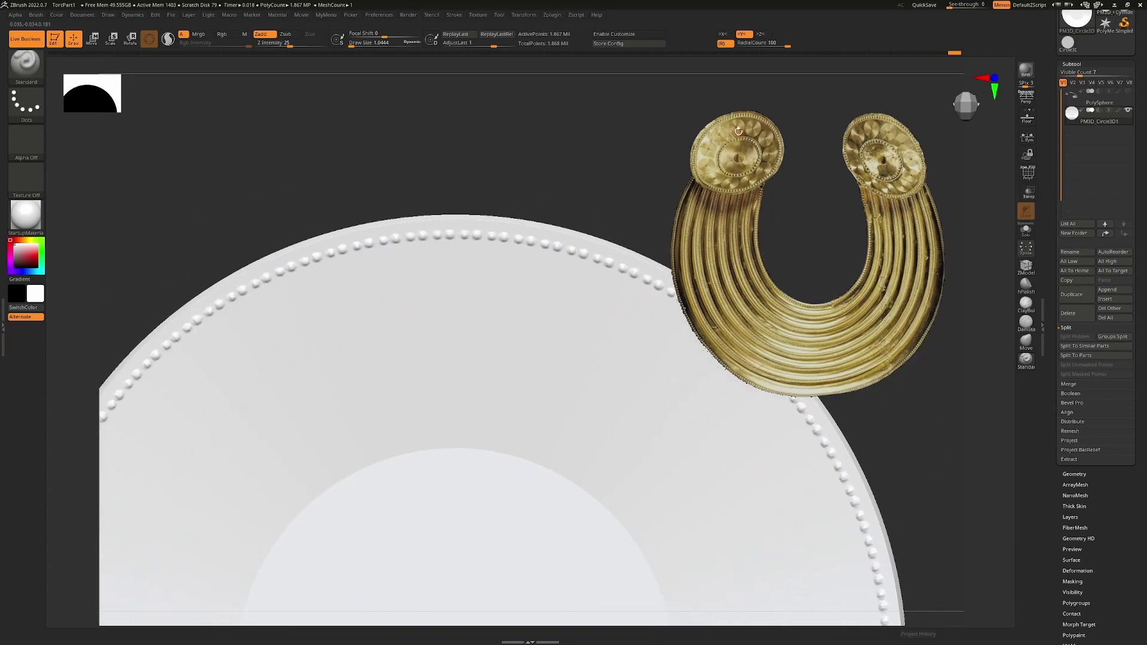
Carve a thin groove along the inner and outer sides of the rim's bead ring with the DamStandard brush
mouse_move(311, 234)
right_mouse_down("ctrl")
mouse_move(353, 274)
mouse_move(471, 239)
right_mouse_up("ctrl")
key("b")
key("d")
key("s")
key("b")
key("d")
key("s")
mouse_move(411, 238)
left_mouse_down()
mouse_move(341, 258)
mouse_move(381, 245)
mouse_move(365, 249)
left_mouse_up()
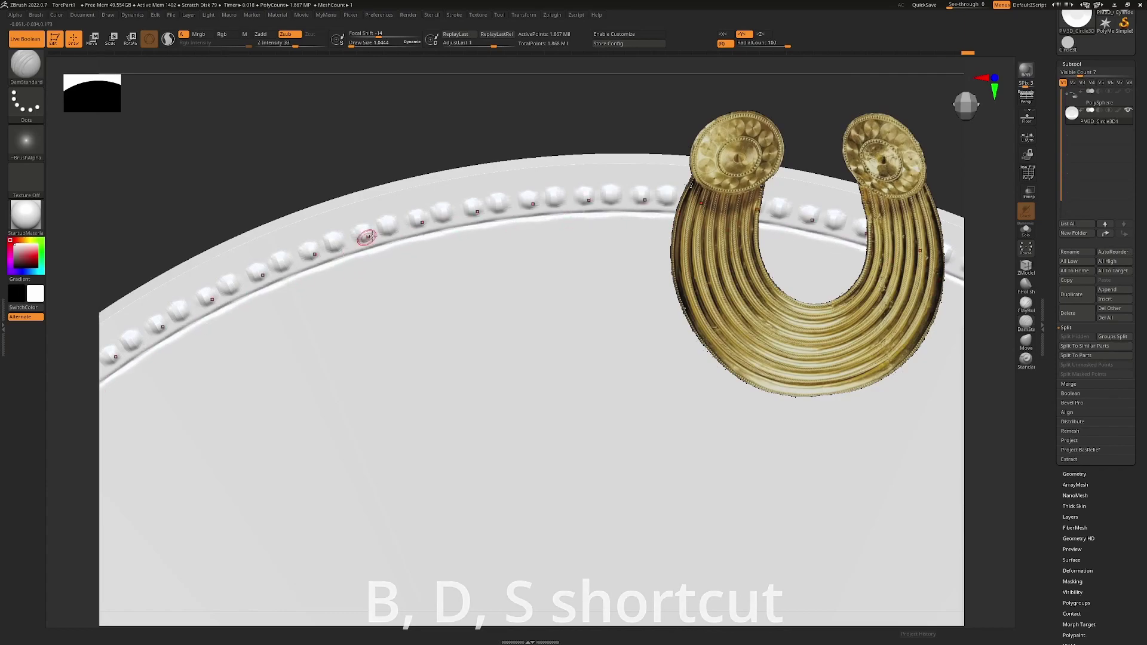
mouse_move(408, 207)
left_mouse_down()
mouse_move(358, 219)
mouse_move(459, 197)
left_mouse_up()
right_click_drag(472, 262, 478, 305, "ctrl")
Carve two closely spaced concentric grooves around the edge of the dish's central disc with the DamStandard brush
right_click_drag(553, 395, 460, 295, "alt")
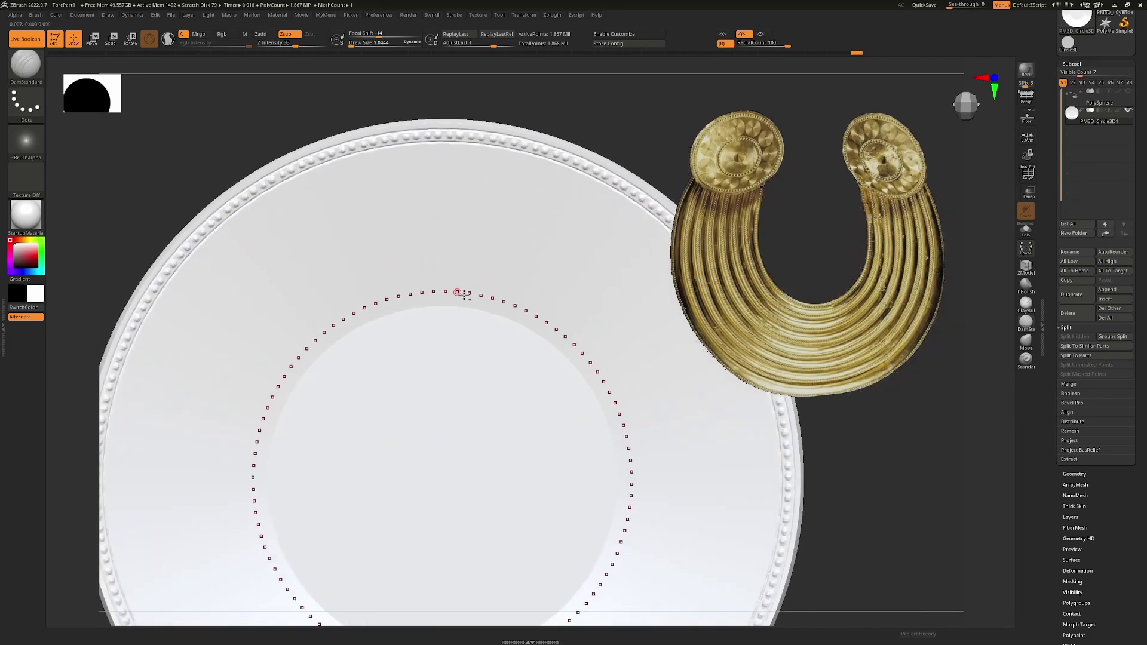
scroll(408, 225, "up", 3)
left_click(448, 241)
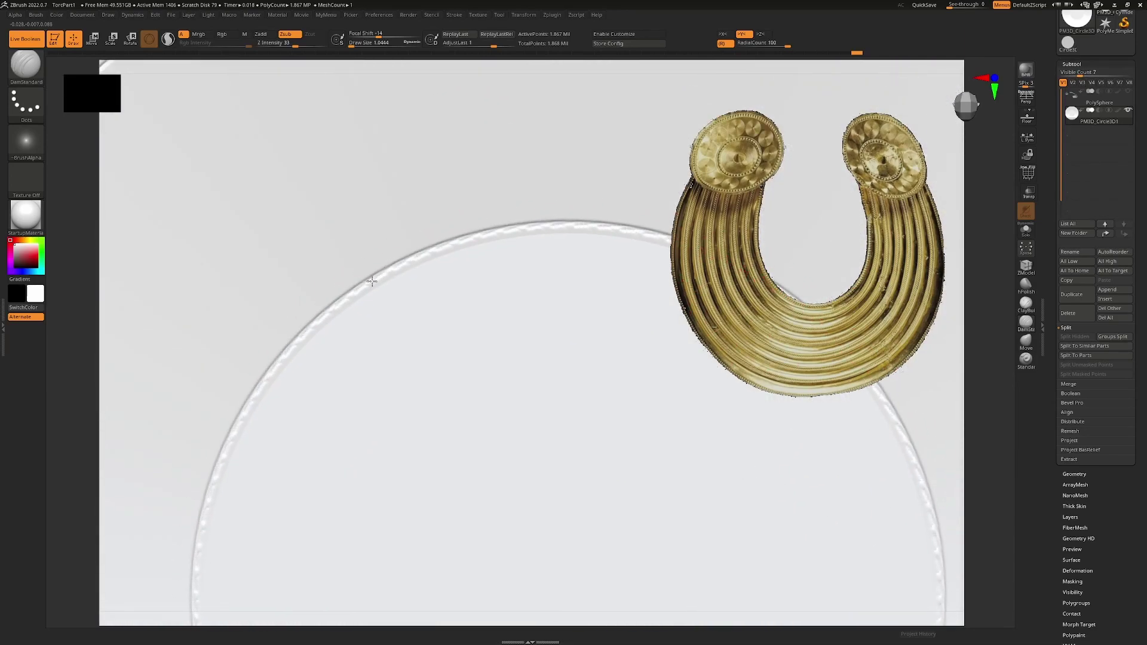
left_click(458, 243)
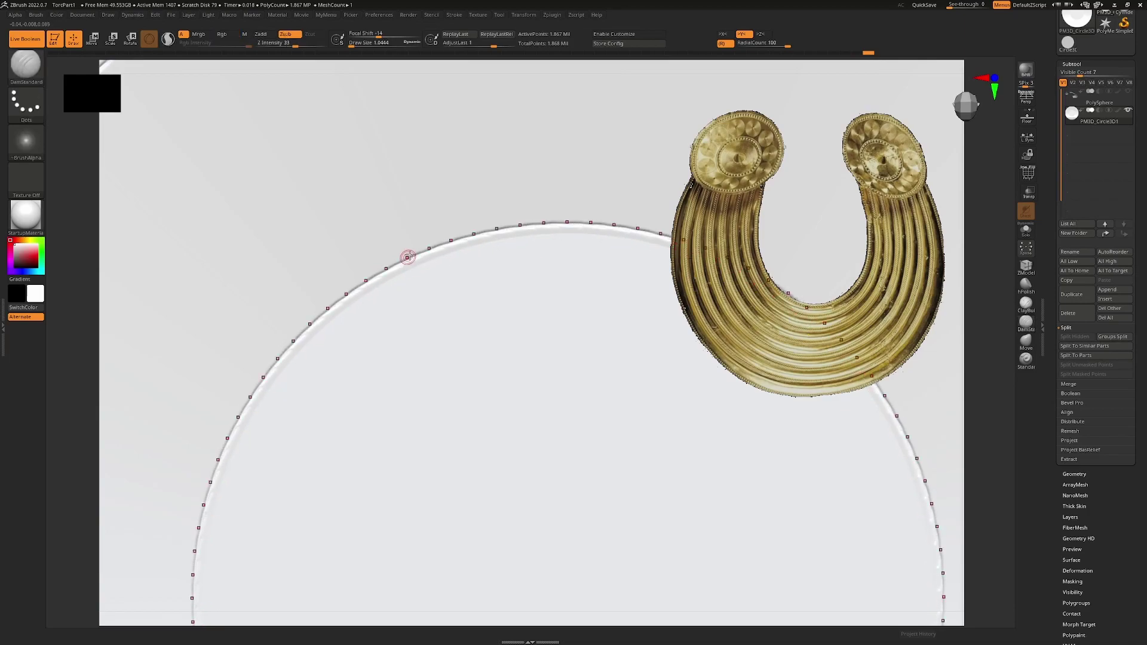
left_click_drag(439, 227, 382, 250)
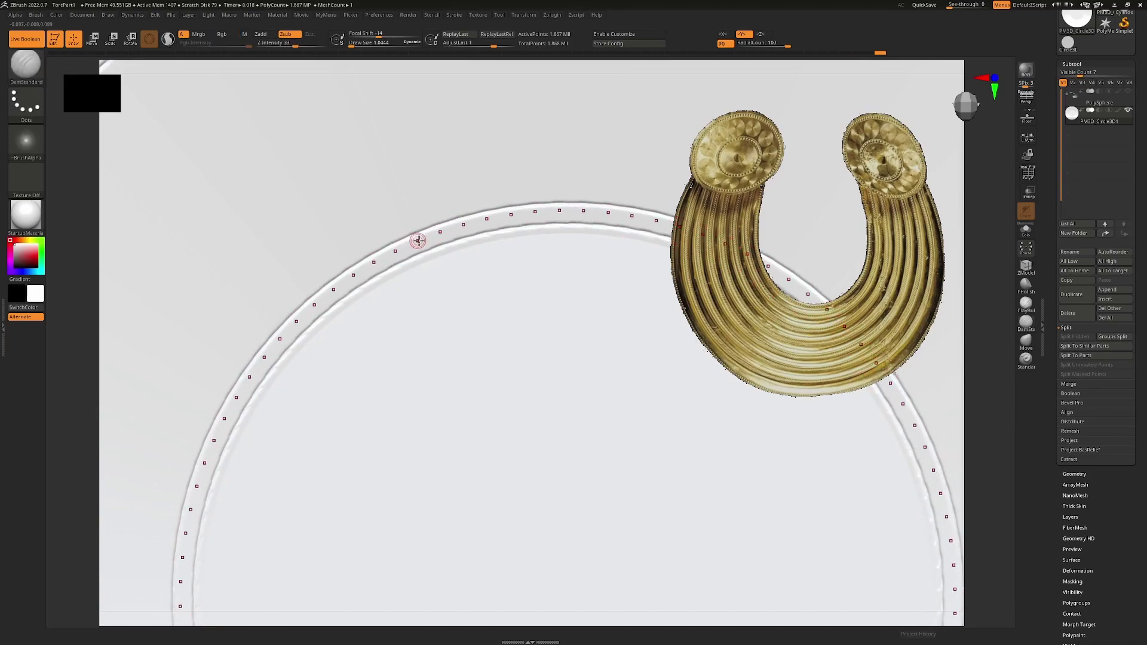
Switch back to the Standard brush and sculpt a ring of small beads between the two grooves around the central disc
key("b")
key("s")
key("t")
left_click(420, 241)
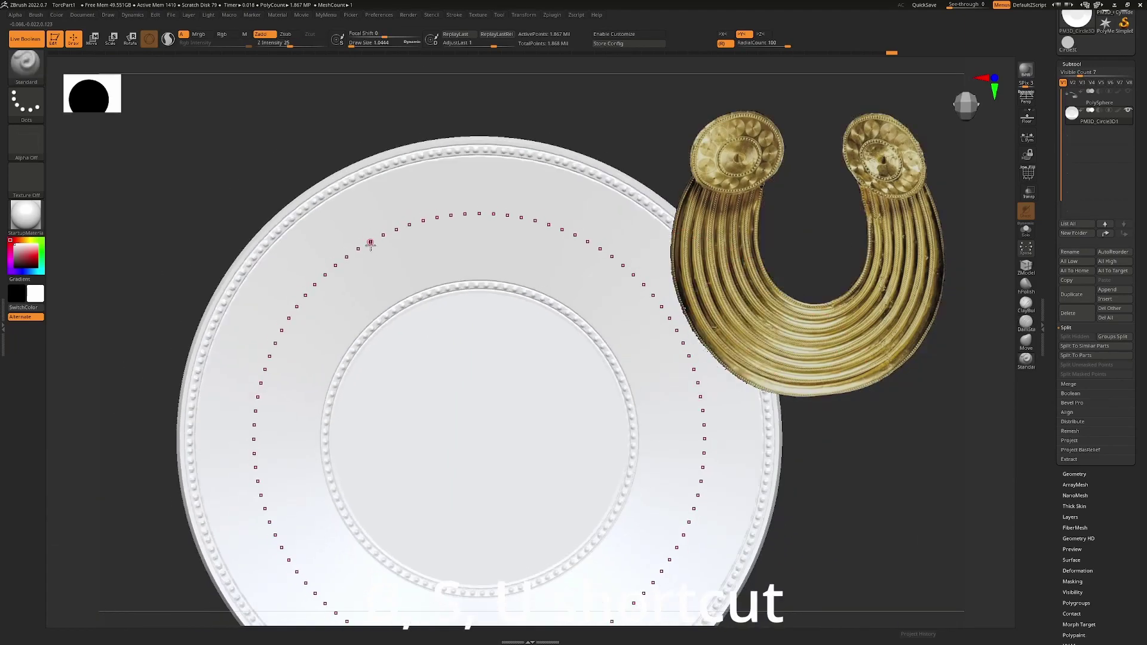
Examine the outer and inner beaded rings of the dish from several angles and up close
left_click_drag(422, 376, 435, 390)
right_click_drag(436, 390, 379, 322, "ctrl")
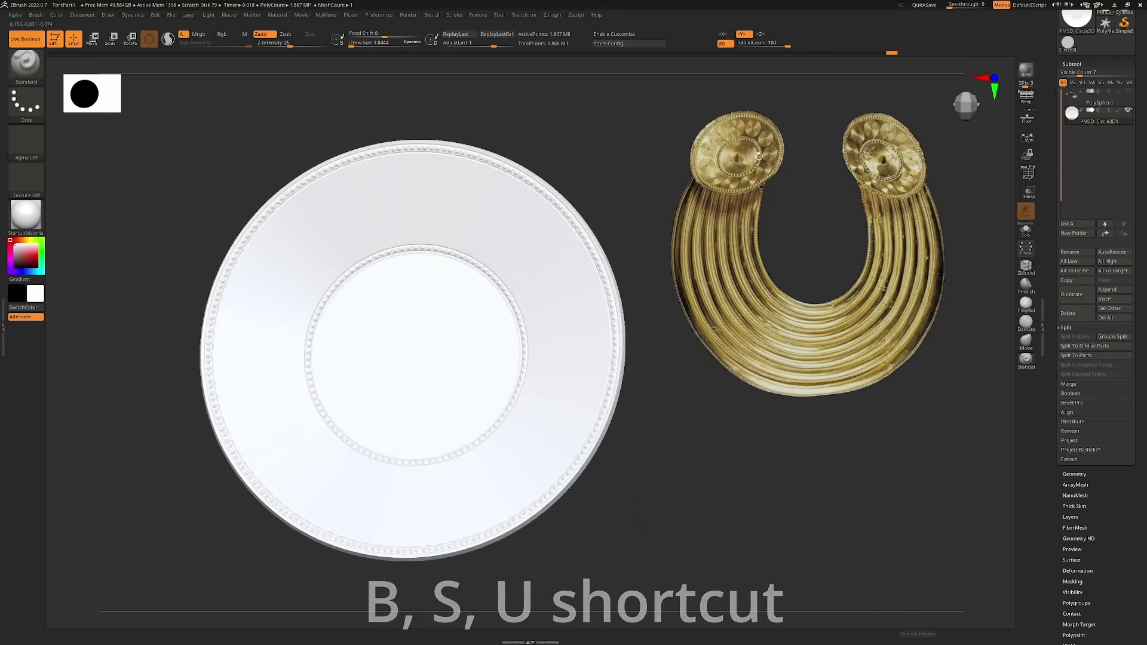
left_click_drag(715, 334, 666, 434)
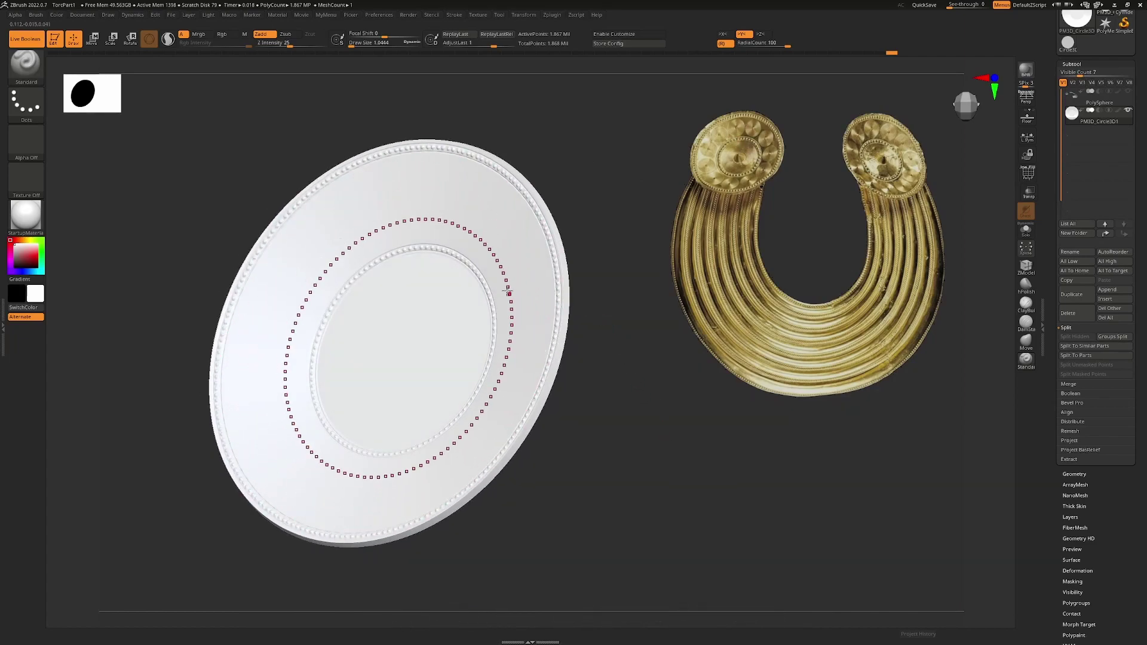
left_click_drag(457, 275, 540, 248)
left_click_drag(595, 147, 604, 236)
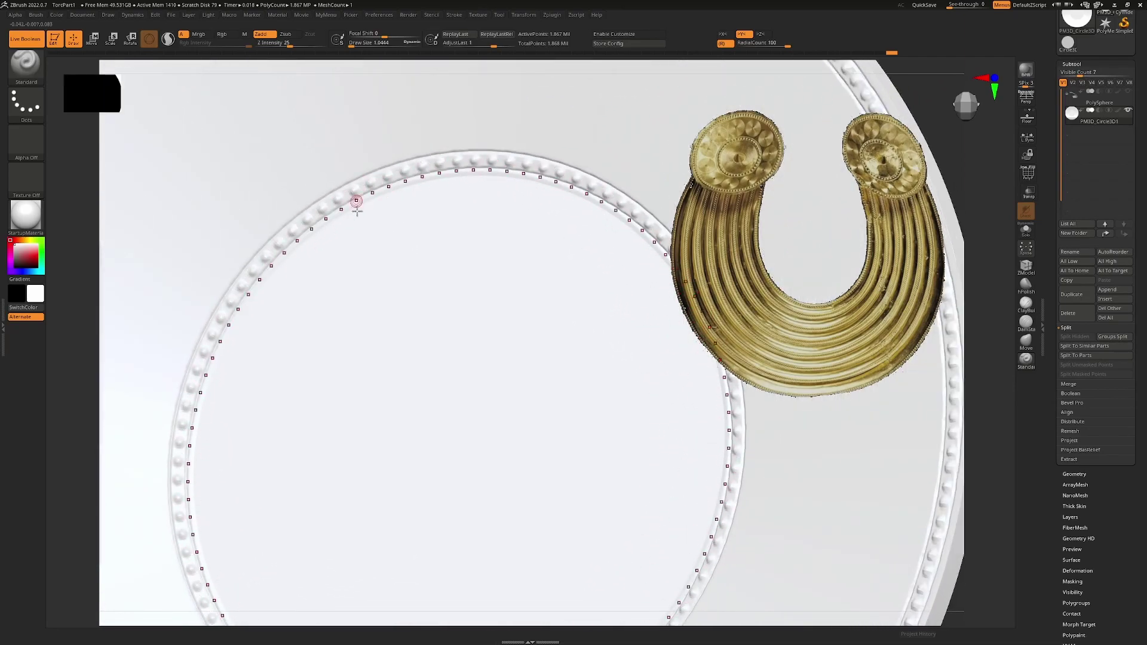
right_click_drag(350, 283, 352, 287)
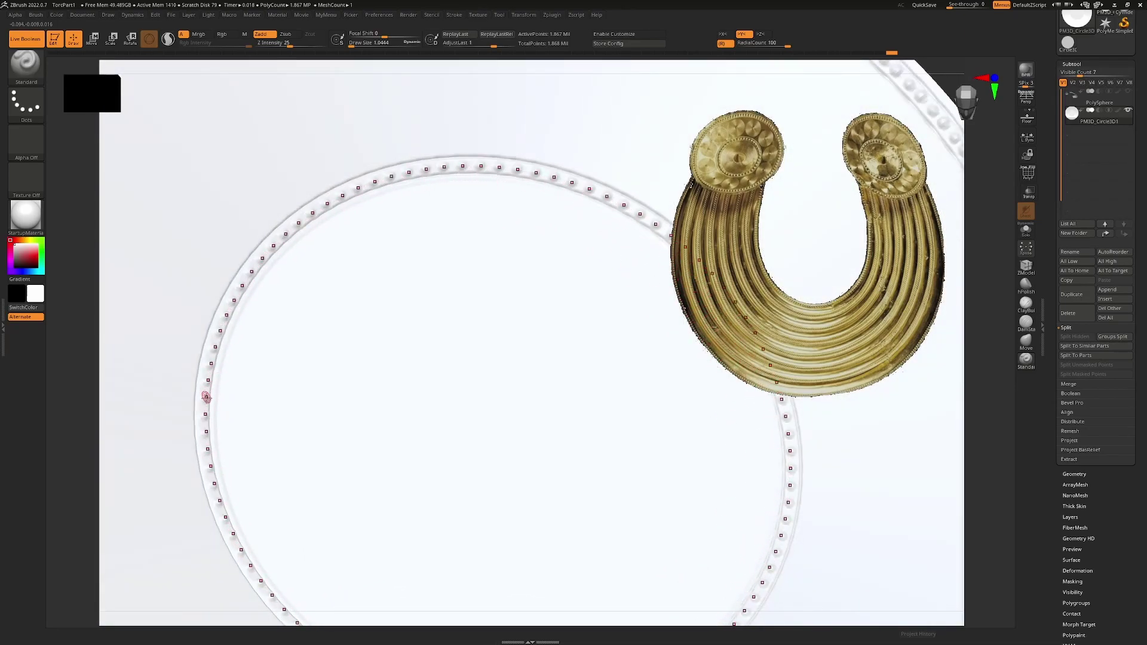
right_click_drag(397, 412, 375, 386, "ctrl")
right_click_drag(460, 381, 447, 343)
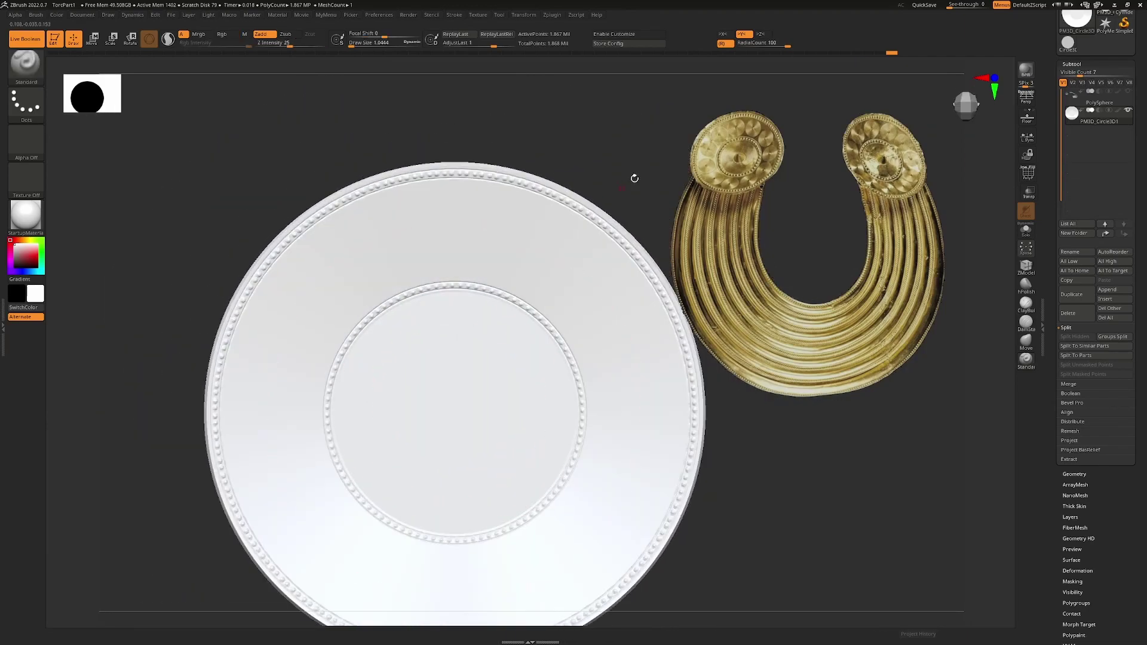
Set the radial count to 12, try an S-shaped stroke on the band between the bead rings and undo it
left_click(787, 44)
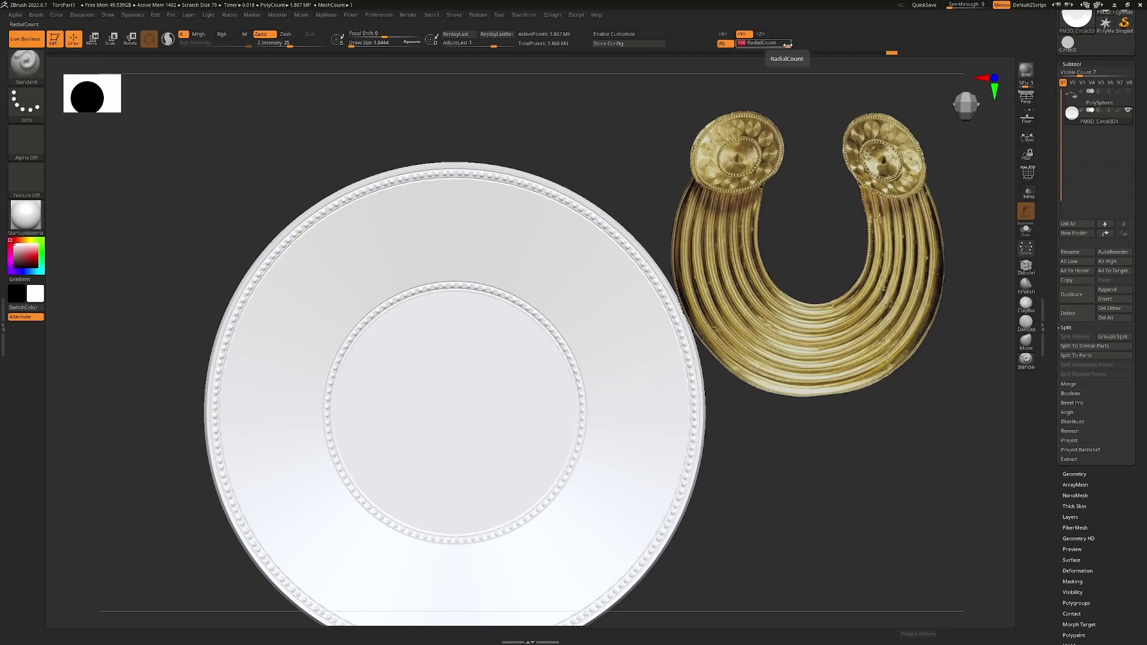
key("Return")
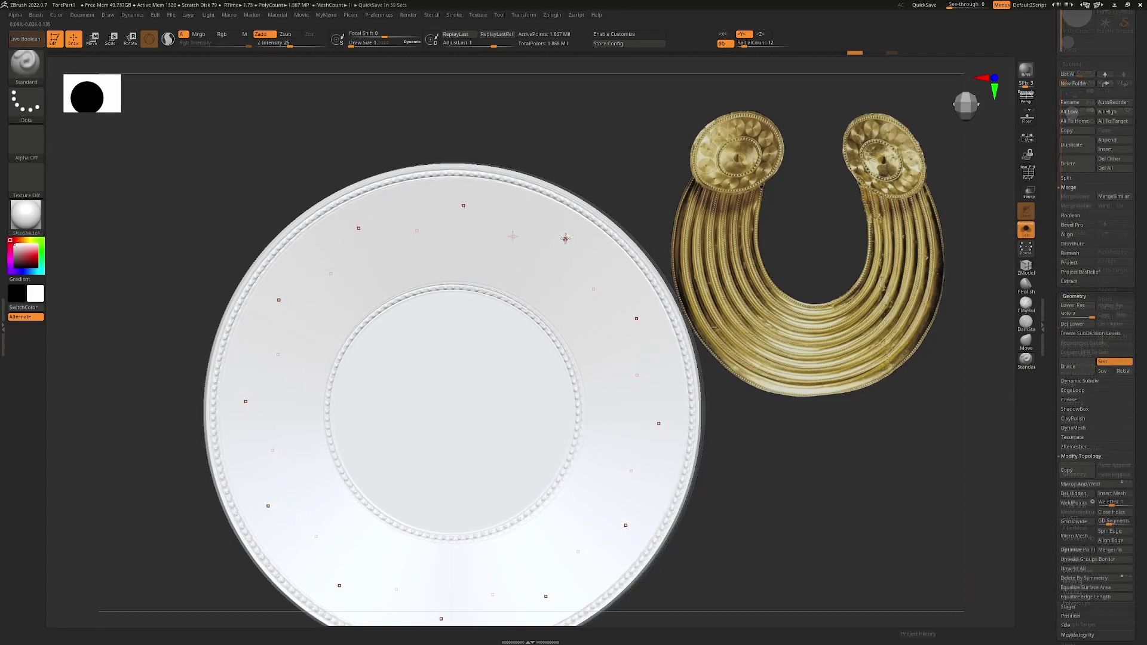
mouse_move(578, 236)
left_mouse_down()
mouse_move(539, 248)
mouse_move(539, 289)
left_mouse_up()
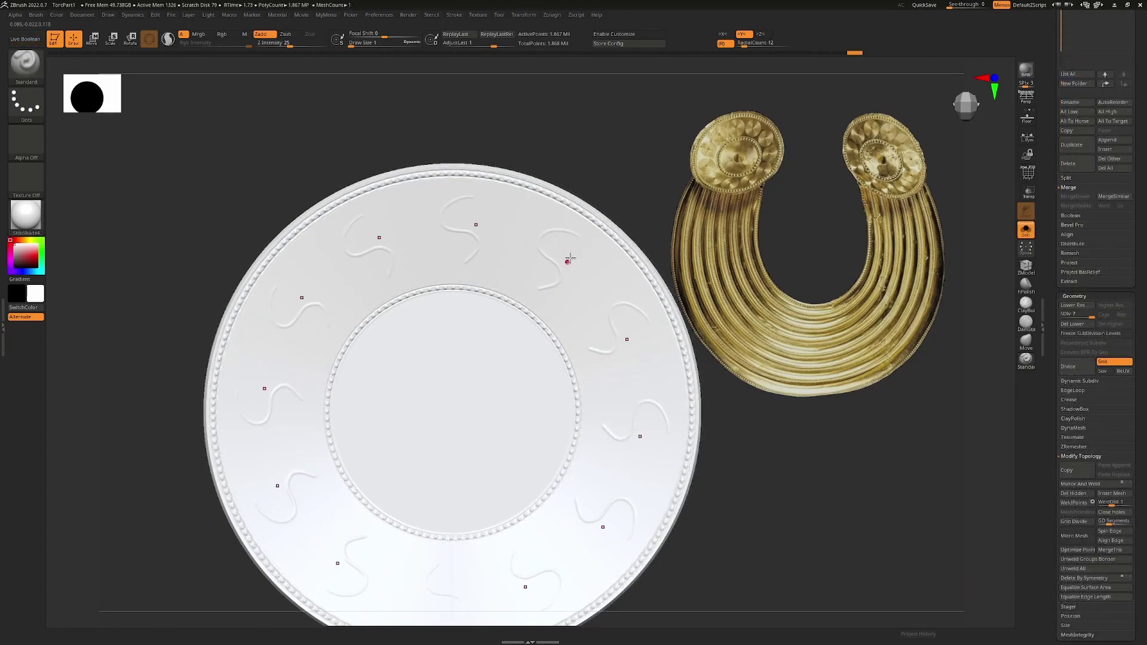
key("ctrl+z")
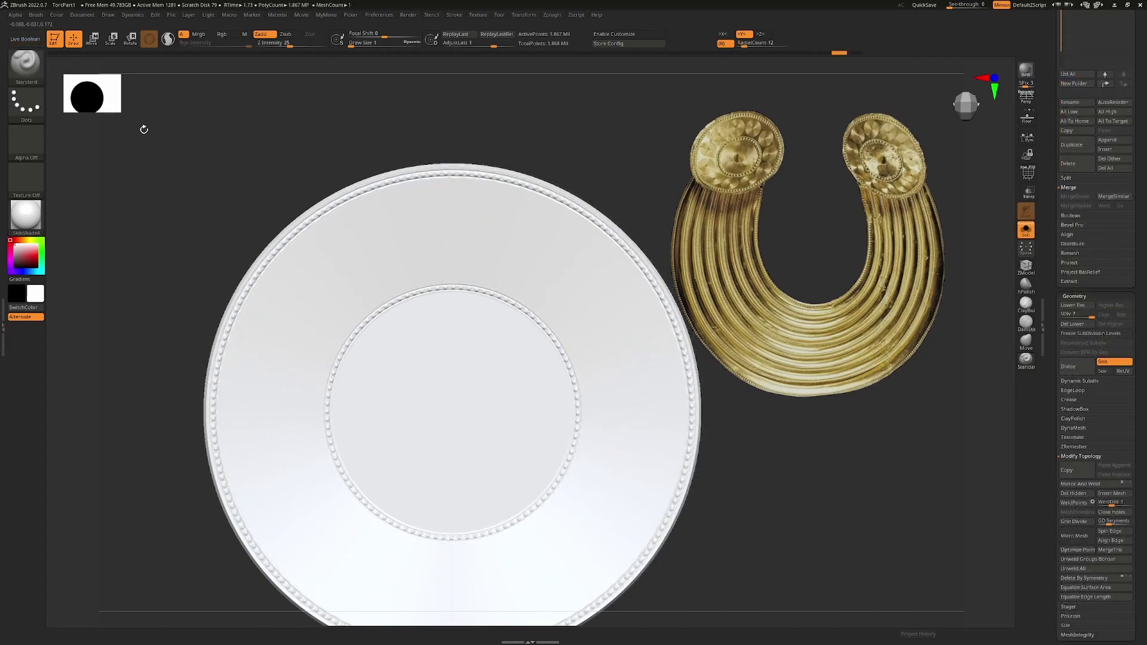
Set the Standard brush to the DragRect stroke with the round Alpha 14
left_click(26, 104)
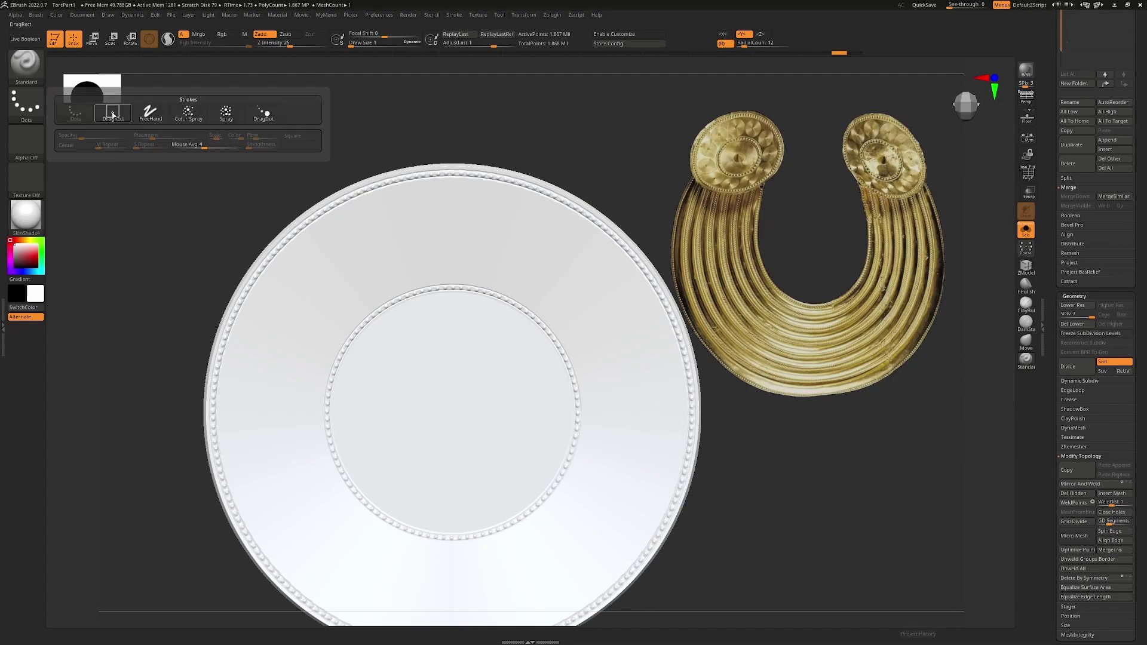
left_click(113, 113)
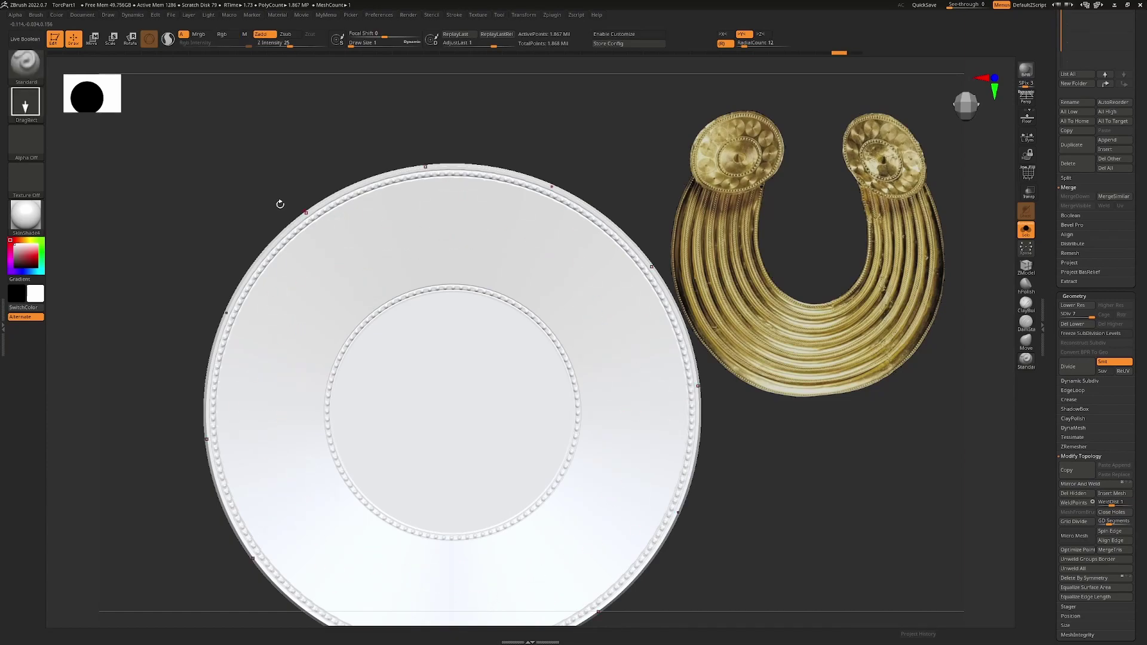
left_click(26, 142)
mouse_move(156, 157)
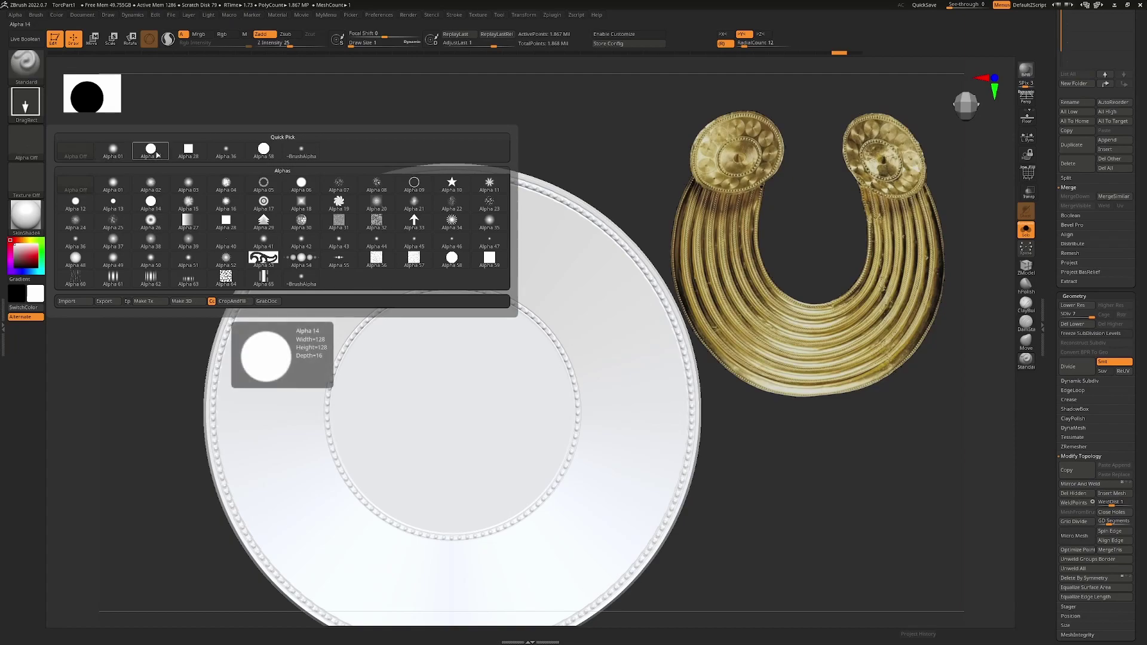
left_click(150, 149)
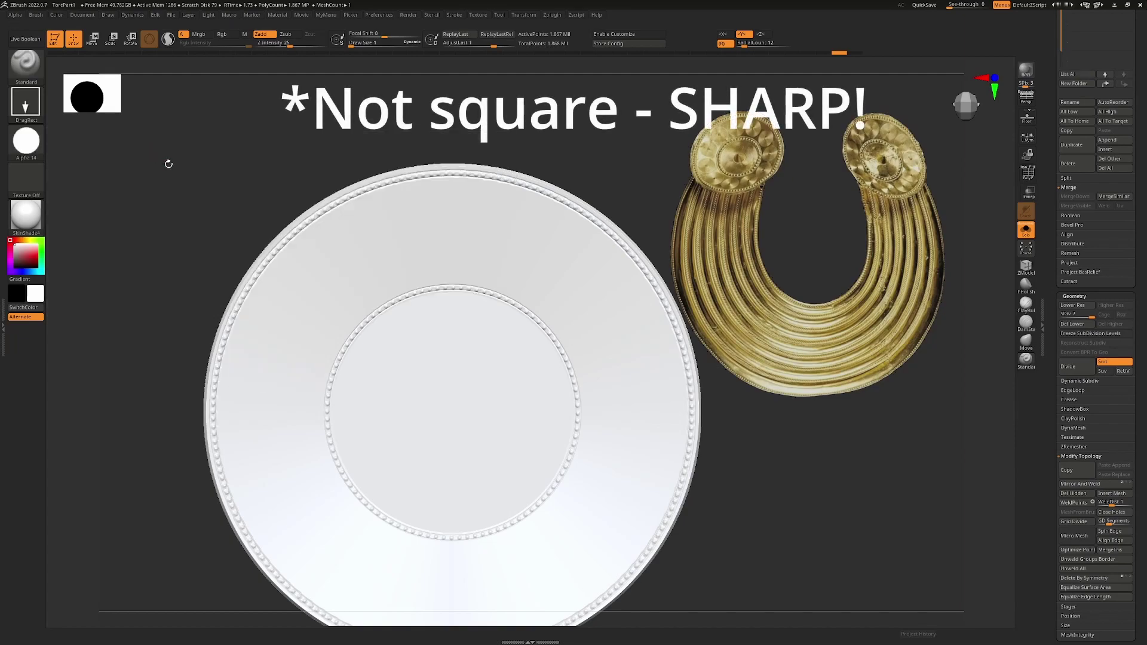
Try stamping a ring of soft round bumps on the band between the two bead rings
left_click_drag(506, 251, 529, 267)
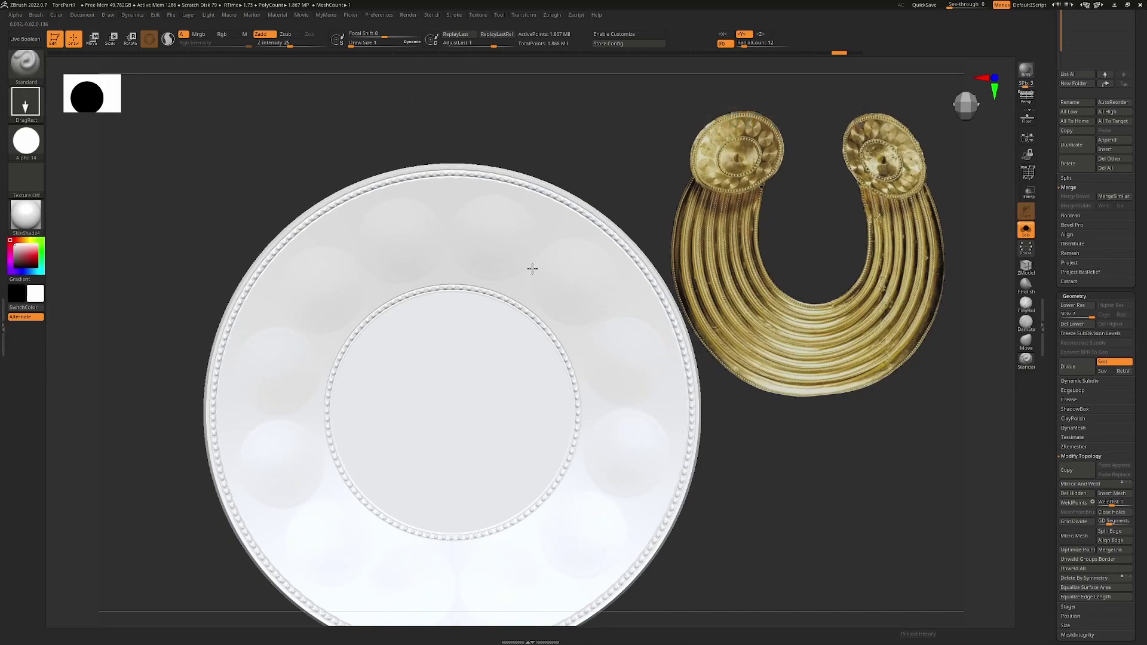
left_click_drag(605, 190, 465, 120)
key("ctrl")
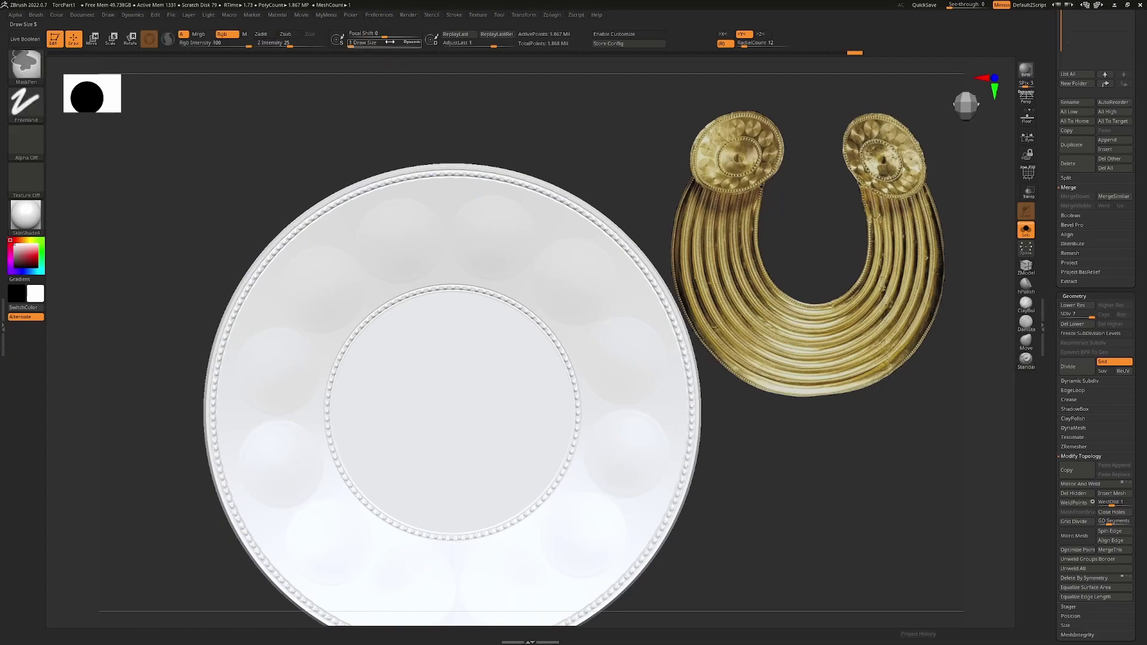
Set the focal shift to -100 and stamp a ring of twelve sharp-edged recessed circles into the band between the bead rings
left_click_drag(384, 34, 347, 32)
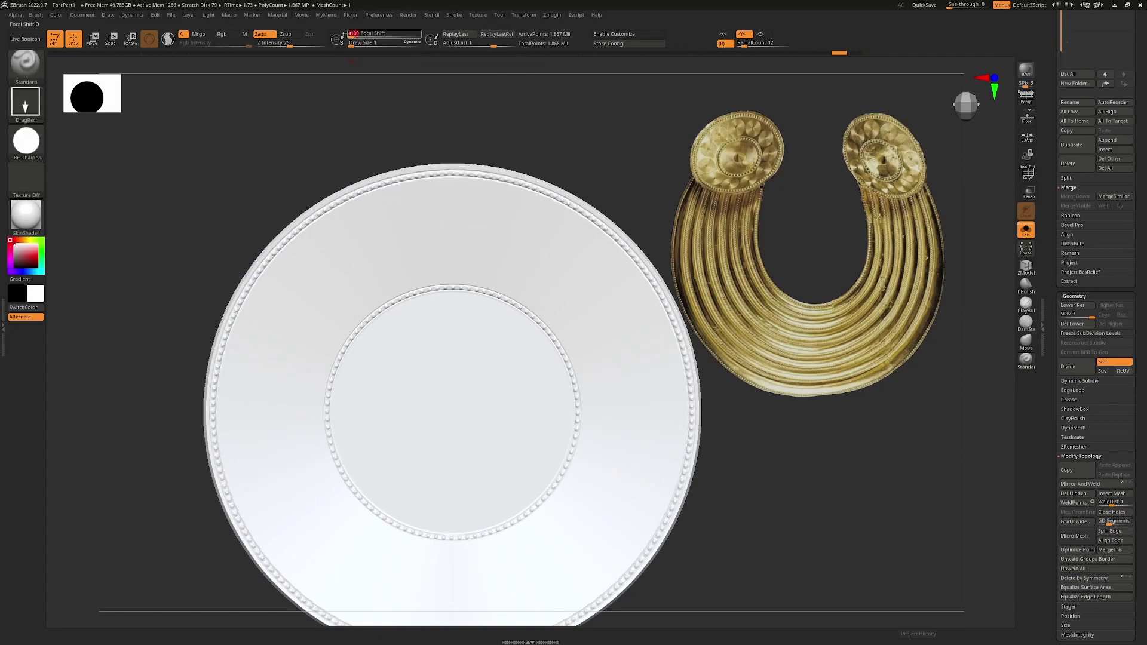
mouse_move(458, 230)
left_mouse_down()
mouse_move(502, 264)
mouse_move(505, 285)
left_mouse_up()
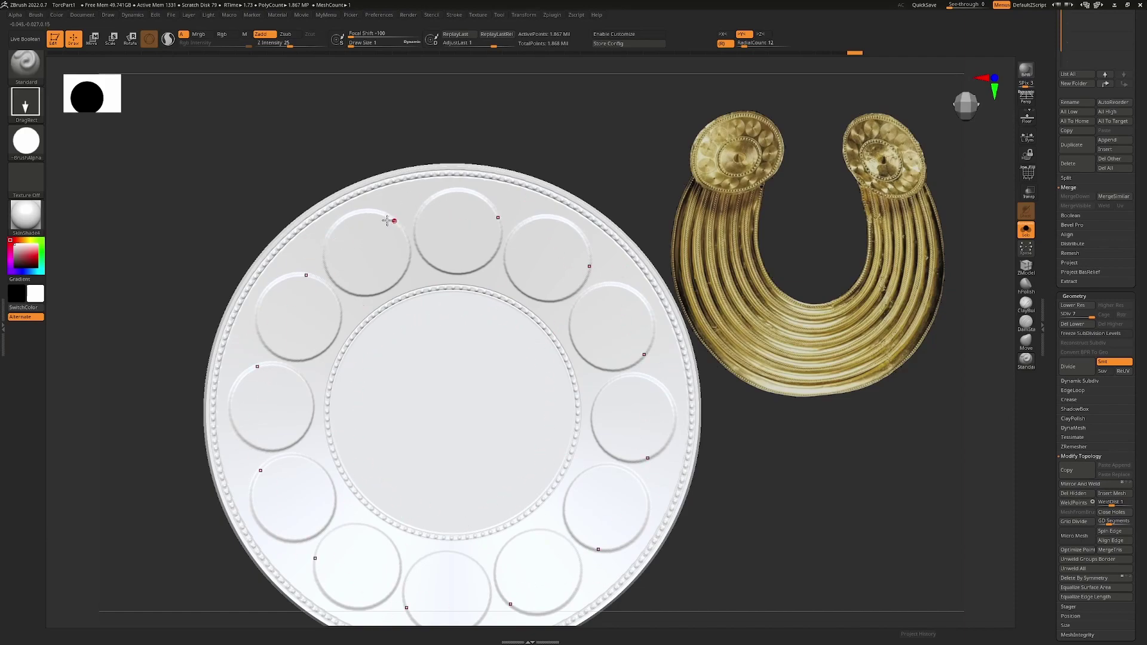
key("ctrl+z")
left_click_drag(459, 233, 468, 299)
left_click_drag(567, 137, 466, 266, "alt")
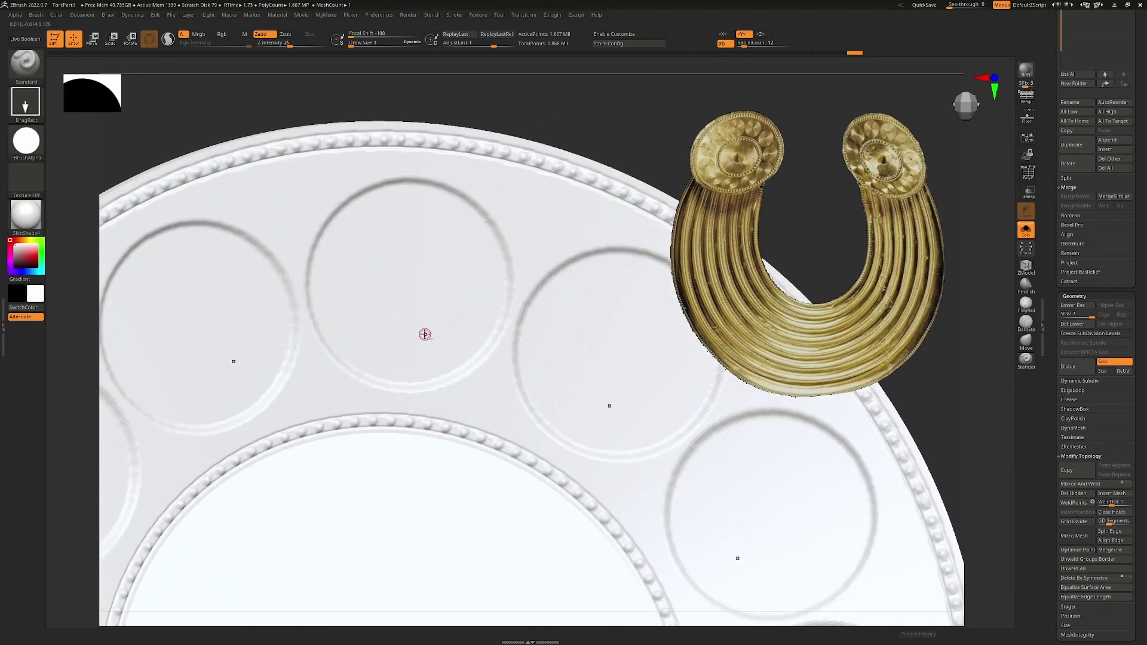
right_click_drag(399, 361, 399, 283, "ctrl")
left_click_drag(578, 173, 535, 231, "shift")
right_click_drag(433, 364, 442, 291, "alt")
left_click_drag(442, 291, 462, 276, "alt")
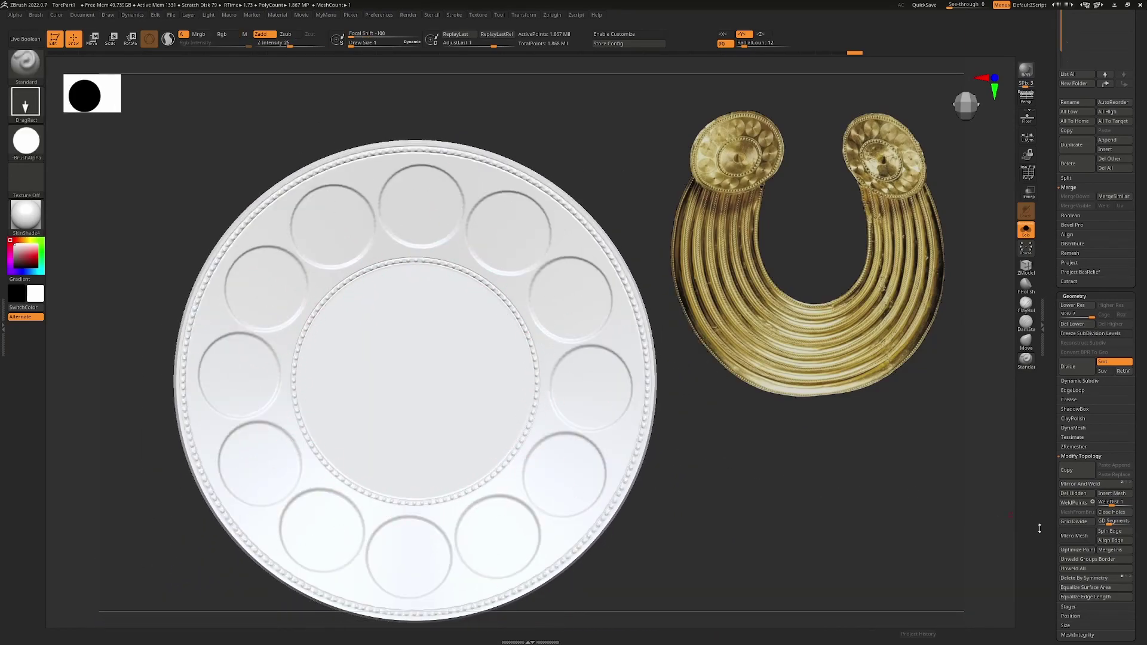
Apply the Polish By Features deformation to the disc
left_click_drag(1142, 596, 1110, 472)
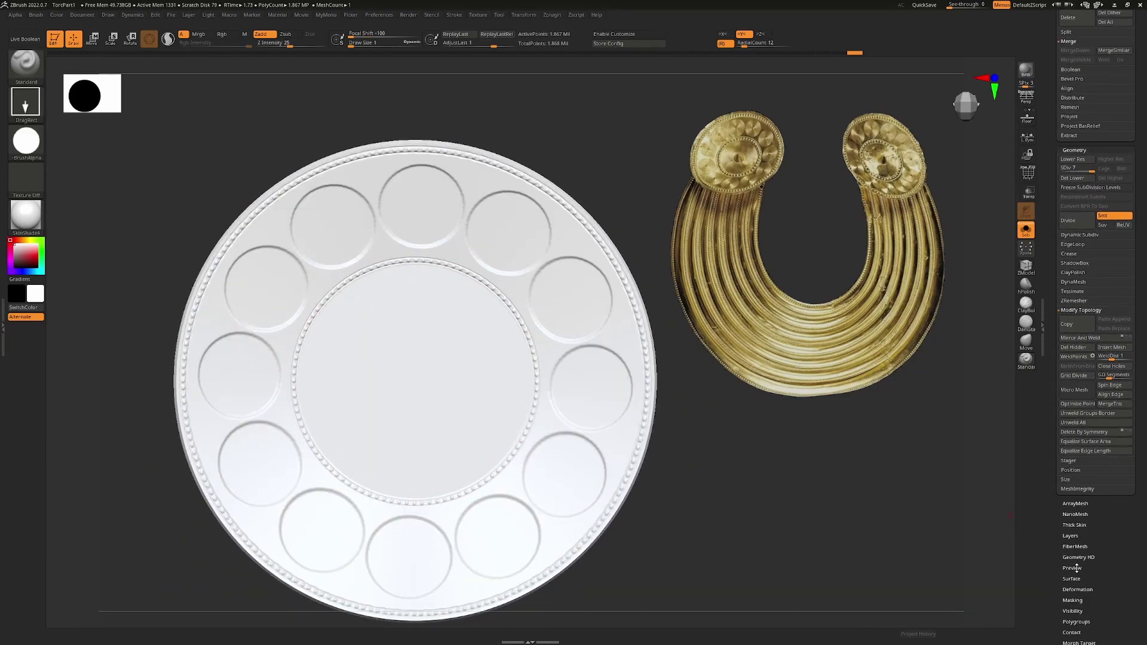
left_click(1077, 589)
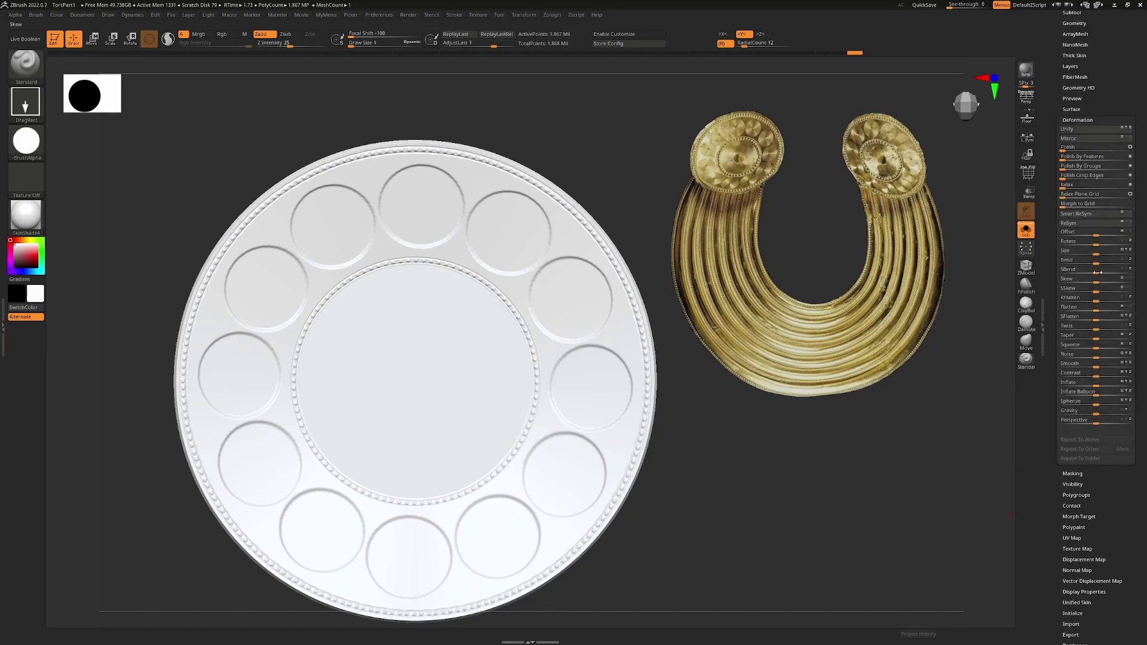
left_click(1068, 158)
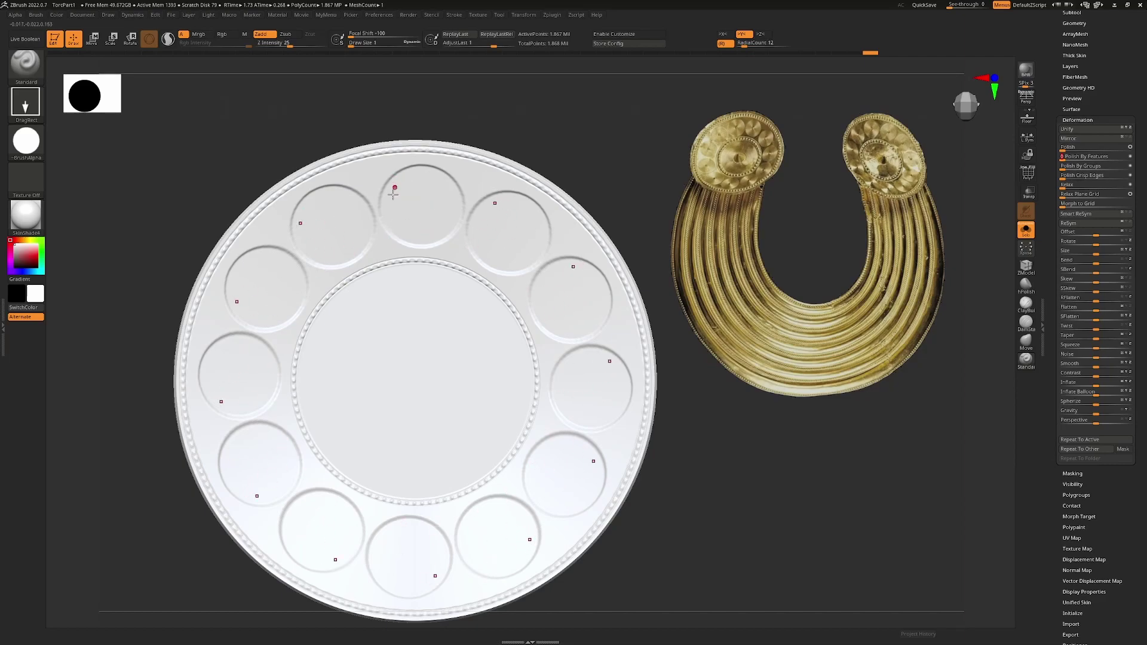
left_click_drag(592, 128, 606, 187, "alt")
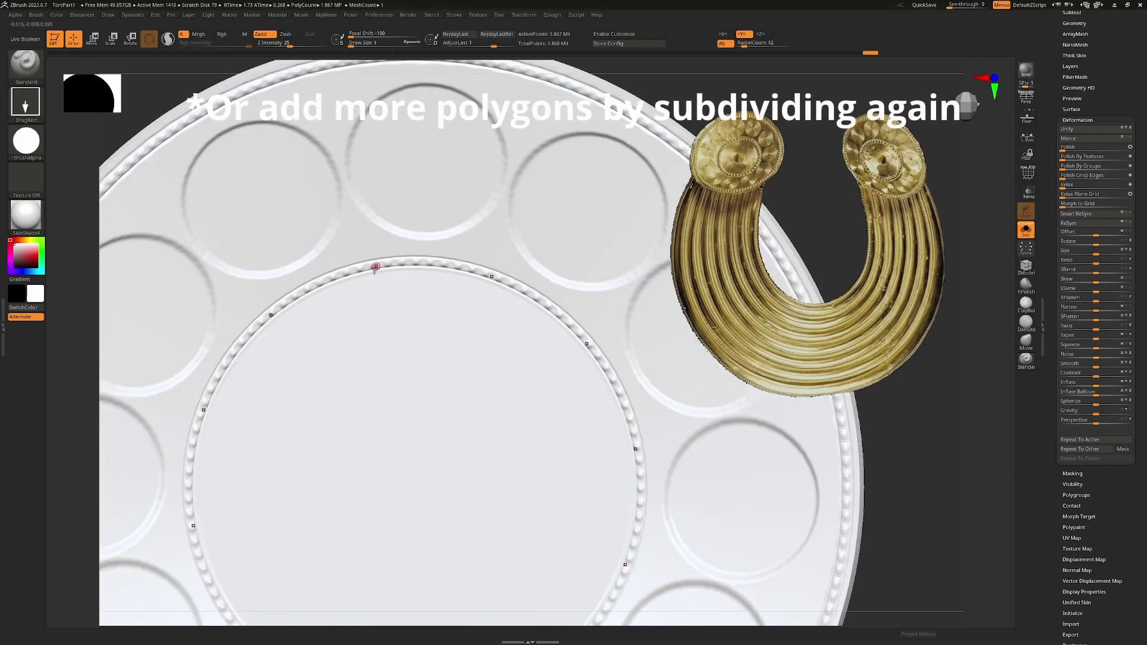
scroll(400, 272, "down", 4)
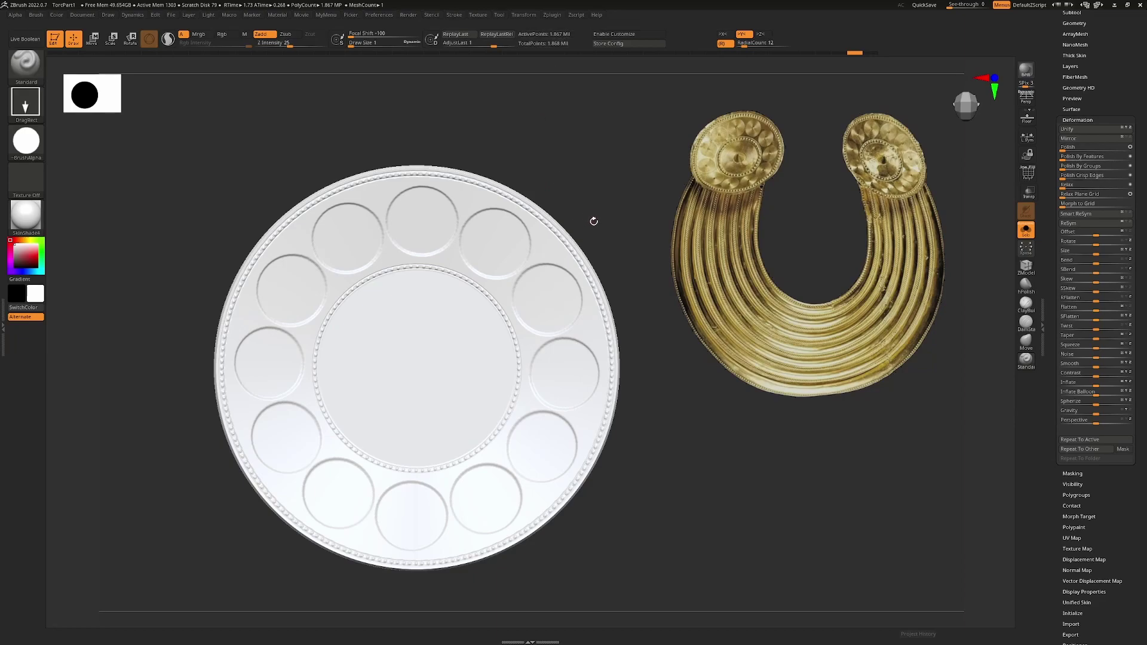
Undo the recessed circles, the inner bead ring and the grooves on the disc
left_click_drag(611, 228, 613, 224)
key("ctrl+z")
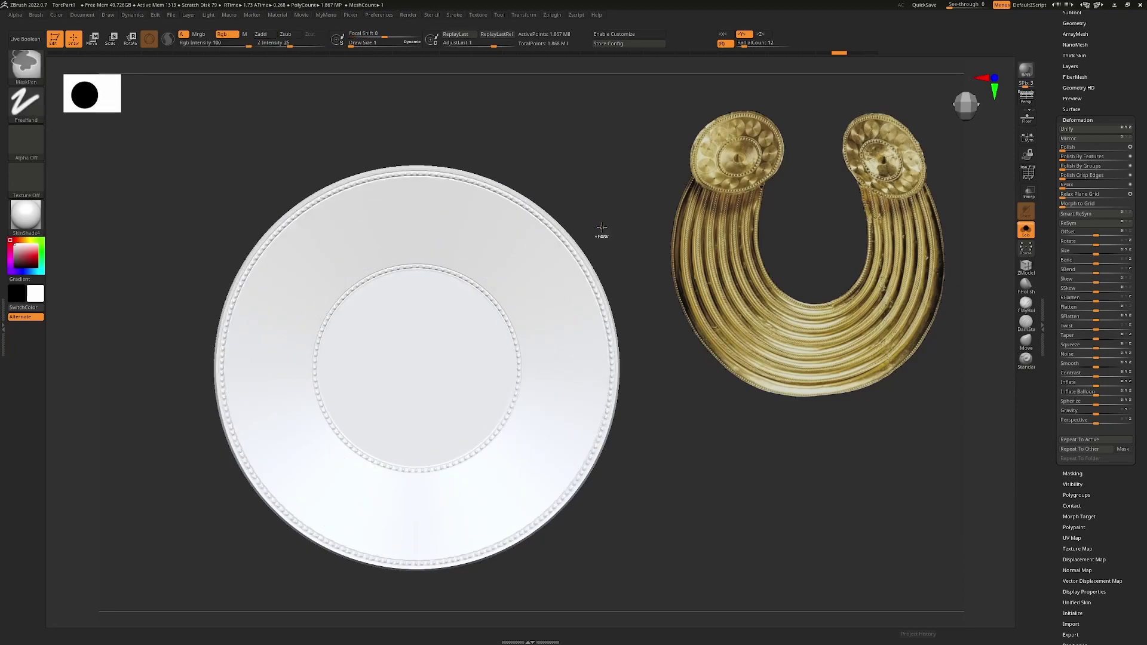
key("ctrl+z")
key("ctrl+z")
key("ctrl+z")
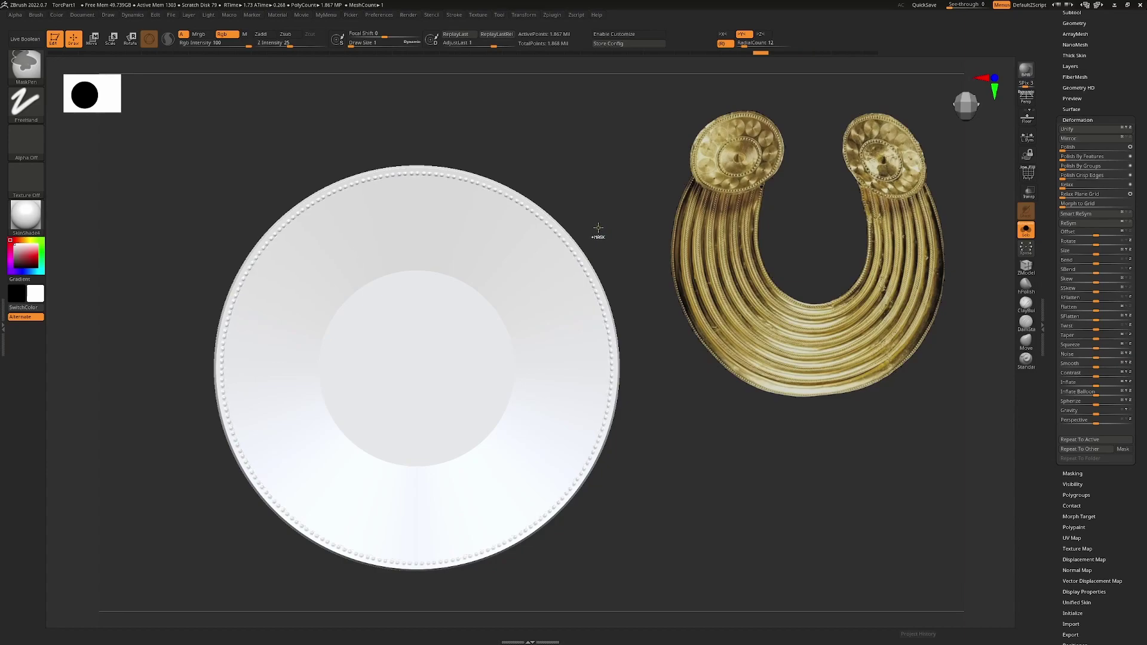
Examine the disc's topology with its wireframe displayed, and check the smooth surface up close
key("shift+f")
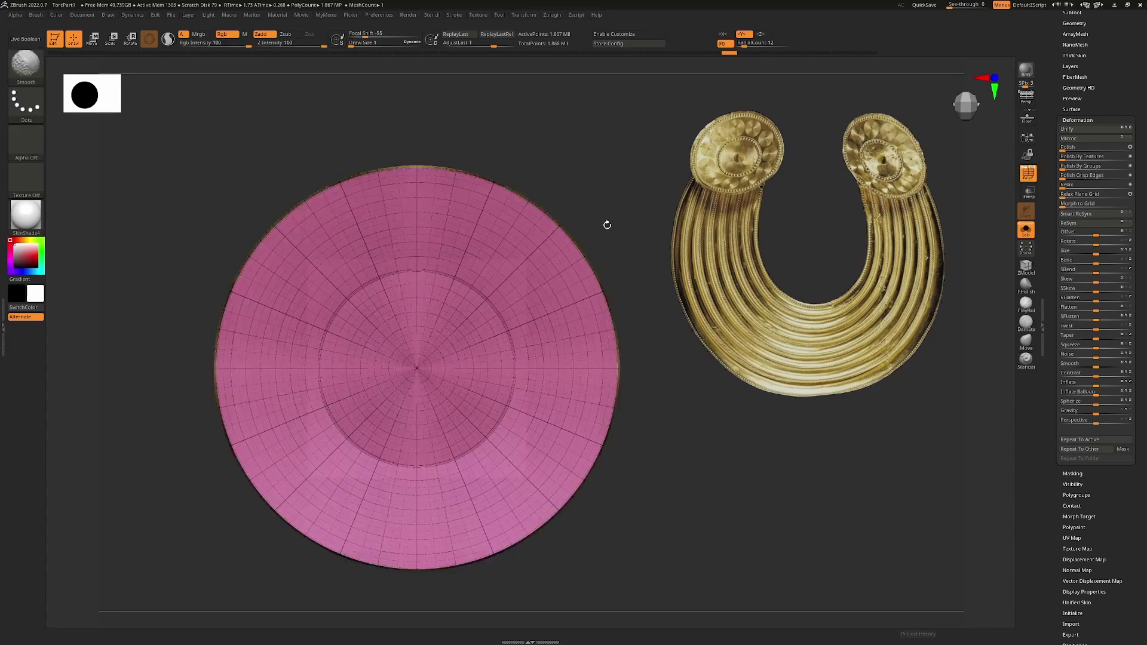
scroll(1100, 89, "up", 2)
left_click(1086, 65)
left_click_drag(699, 445, 753, 404)
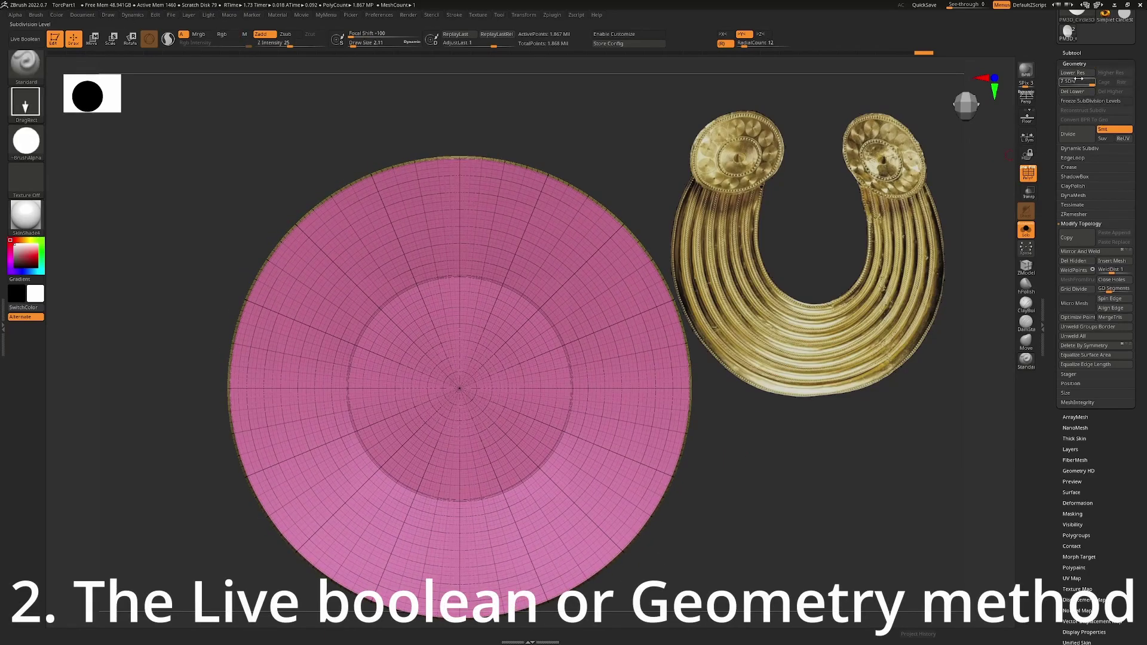
right_click_drag(543, 290, 514, 239, "alt")
right_click_drag(436, 110, 429, 158, "ctrl")
right_click_drag(429, 158, 423, 415, "alt")
key("shift+f")
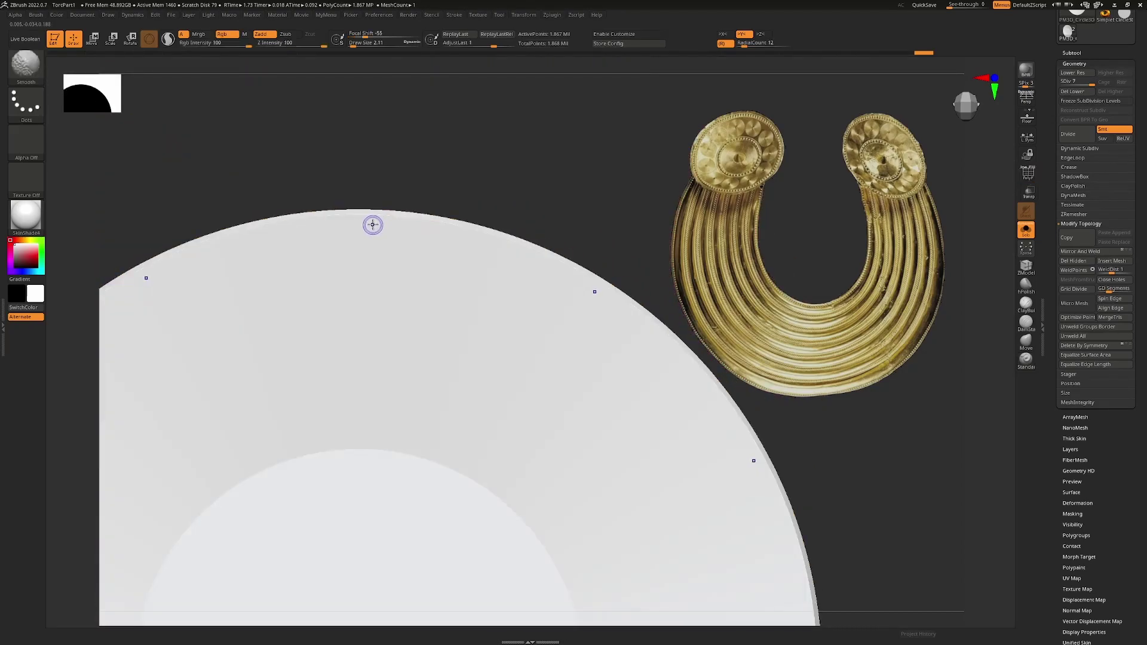
Lower the disc to subdivision level 4 and delete its higher and lower subdivision levels
left_click_drag(1086, 82, 1059, 83)
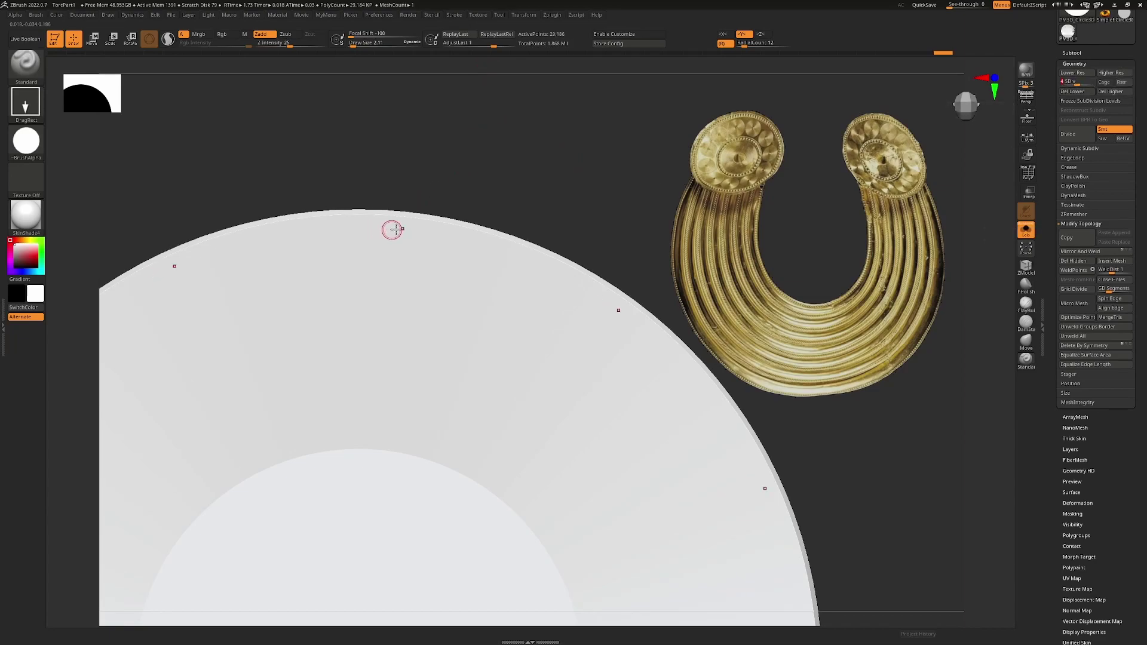
left_click_drag(563, 212, 575, 149)
left_click(1109, 93)
left_click(1081, 92)
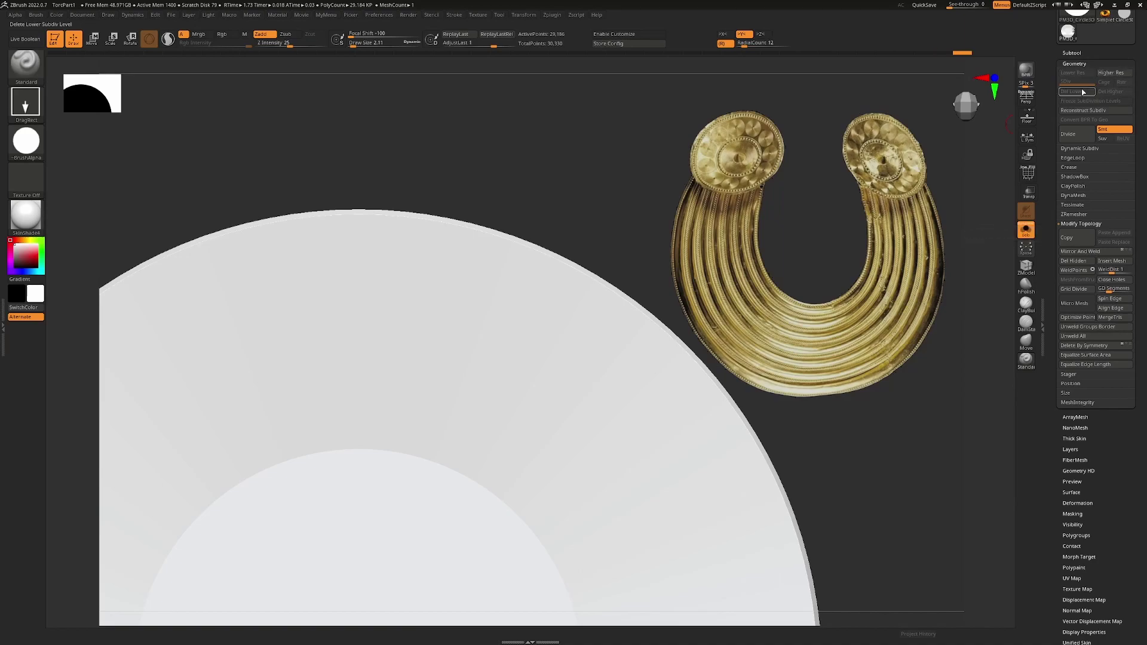
Set the radial symmetry count to 100 for the disc
right_click_drag(523, 405, 474, 299, "ctrl")
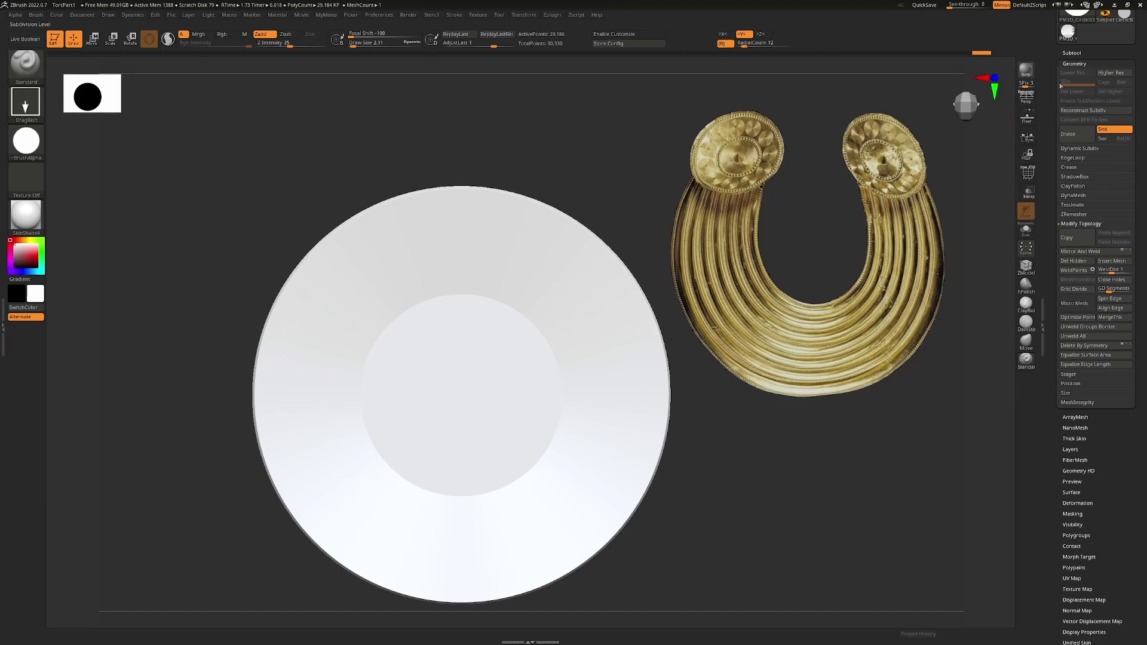
left_click(1074, 53)
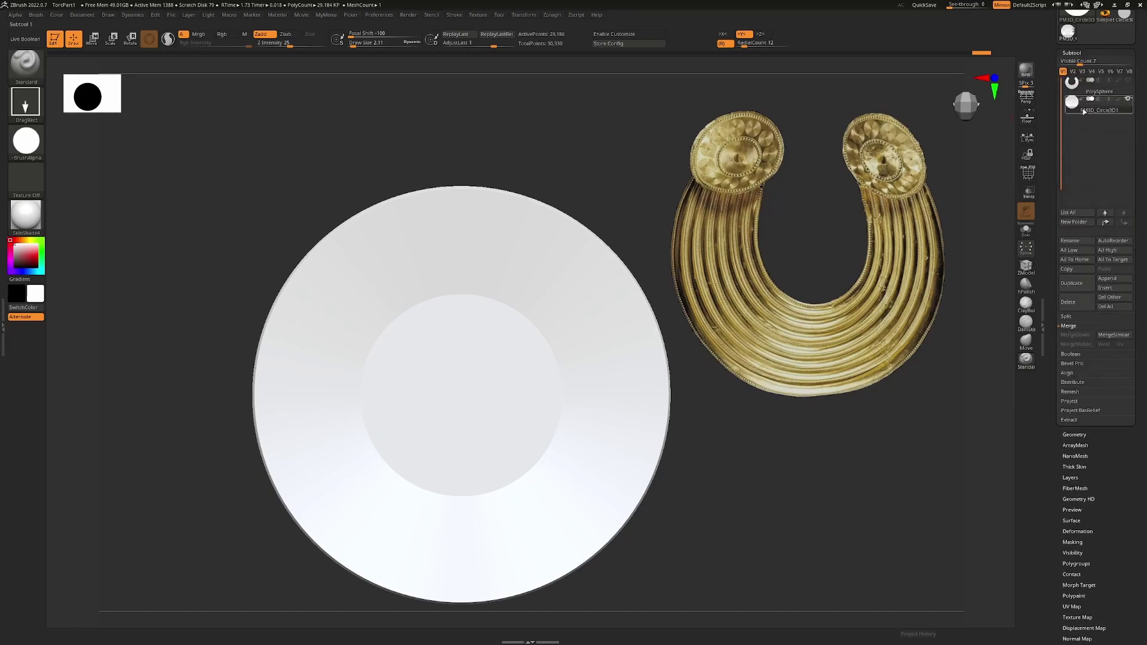
mouse_move(473, 202)
right_mouse_down("ctrl")
mouse_move(487, 221)
mouse_move(480, 185)
right_mouse_up("ctrl")
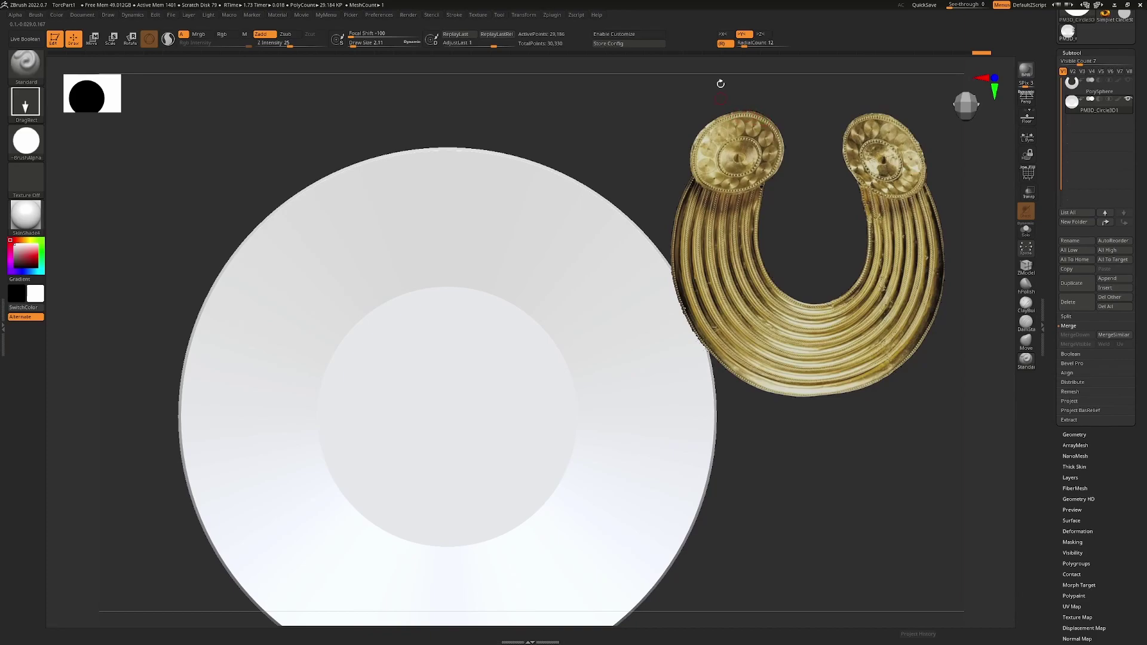
left_click(747, 44)
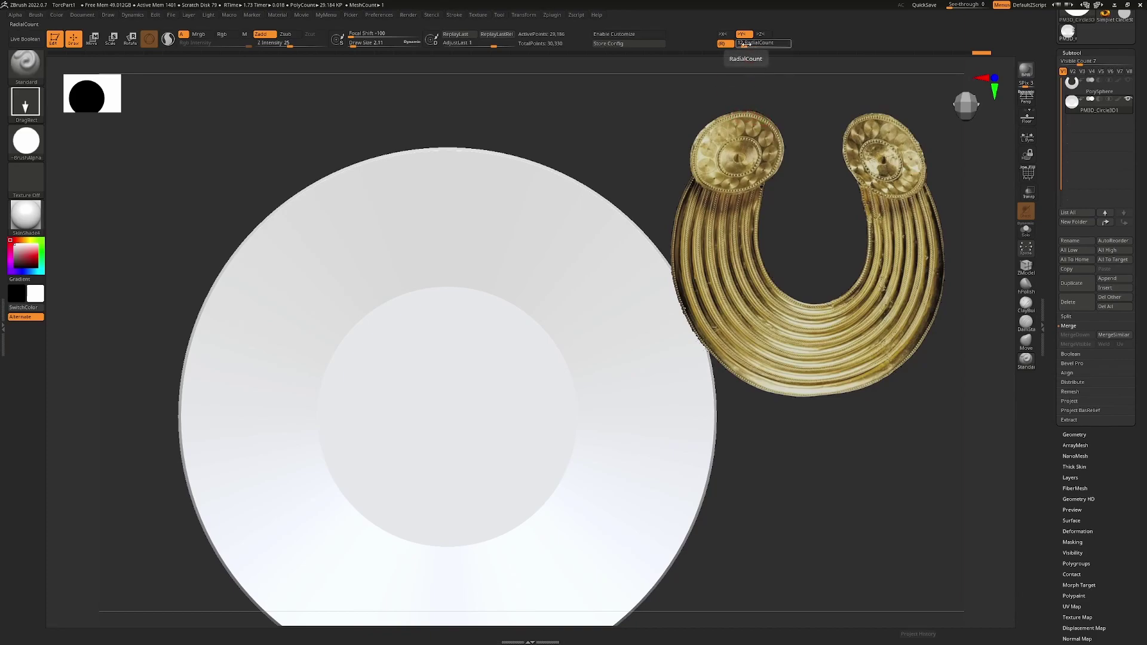
left_click_drag(745, 44, 776, 43)
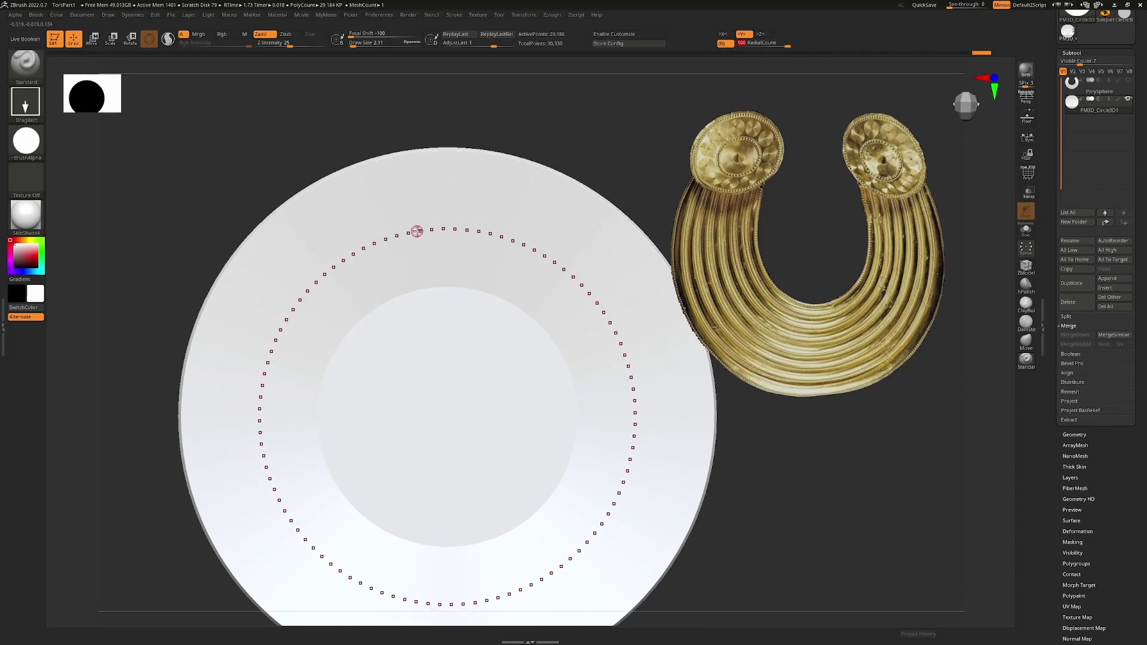
Choose the IMM PrimitivesH brush with its H Sphere mesh
key("b")
key("i")
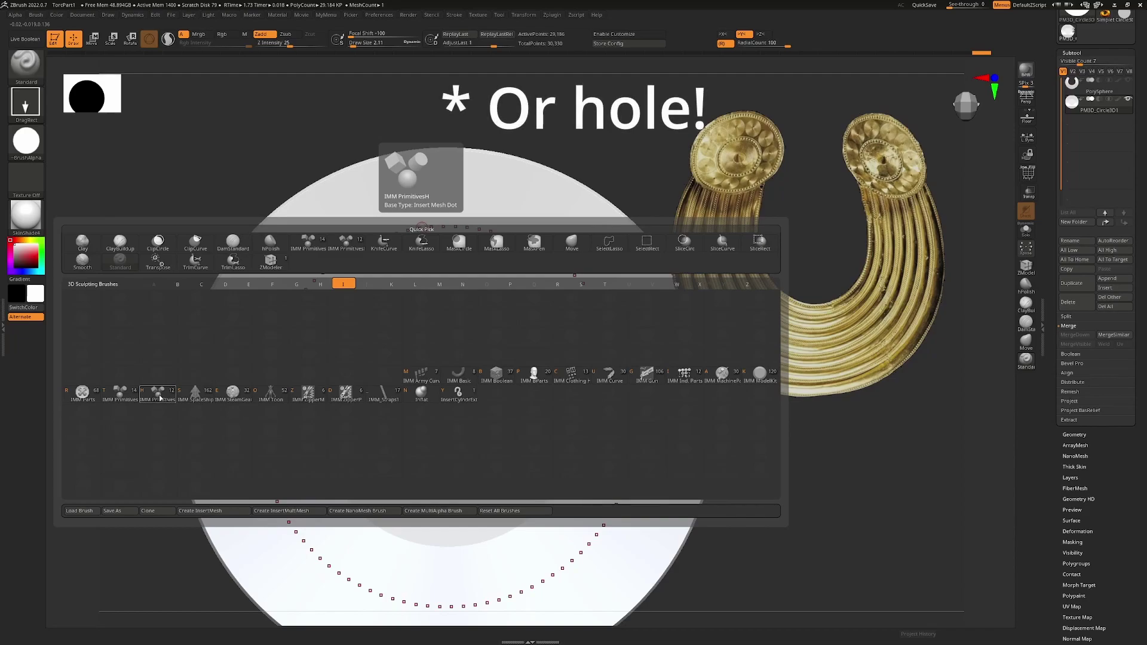
left_click(158, 394)
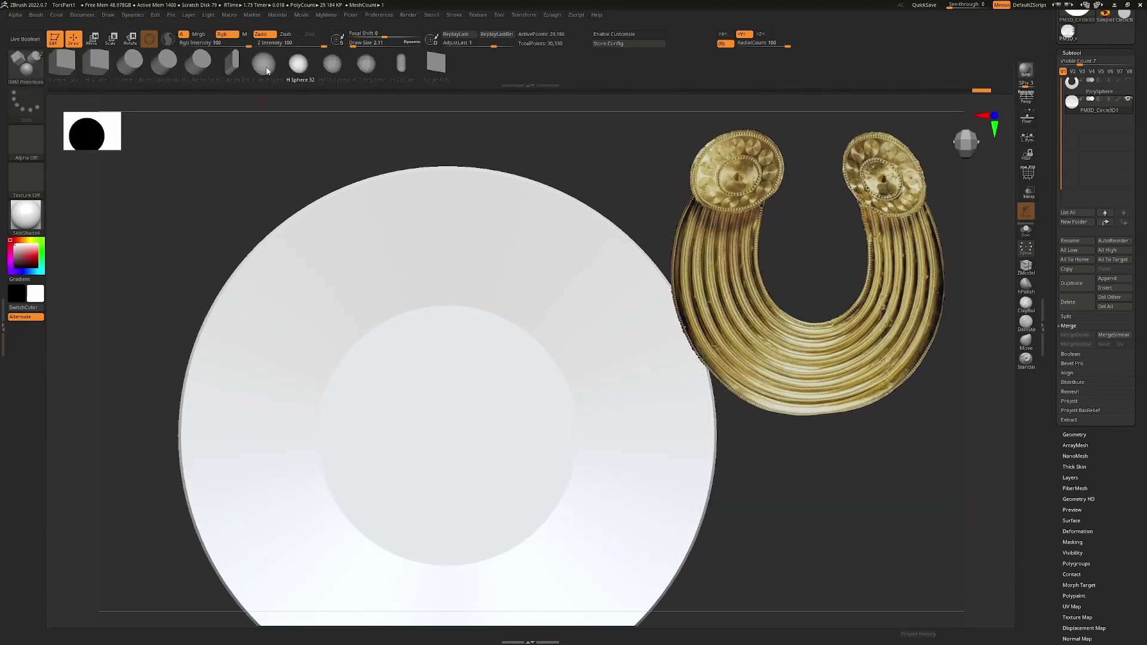
right_click_drag(414, 184, 422, 262, "ctrl")
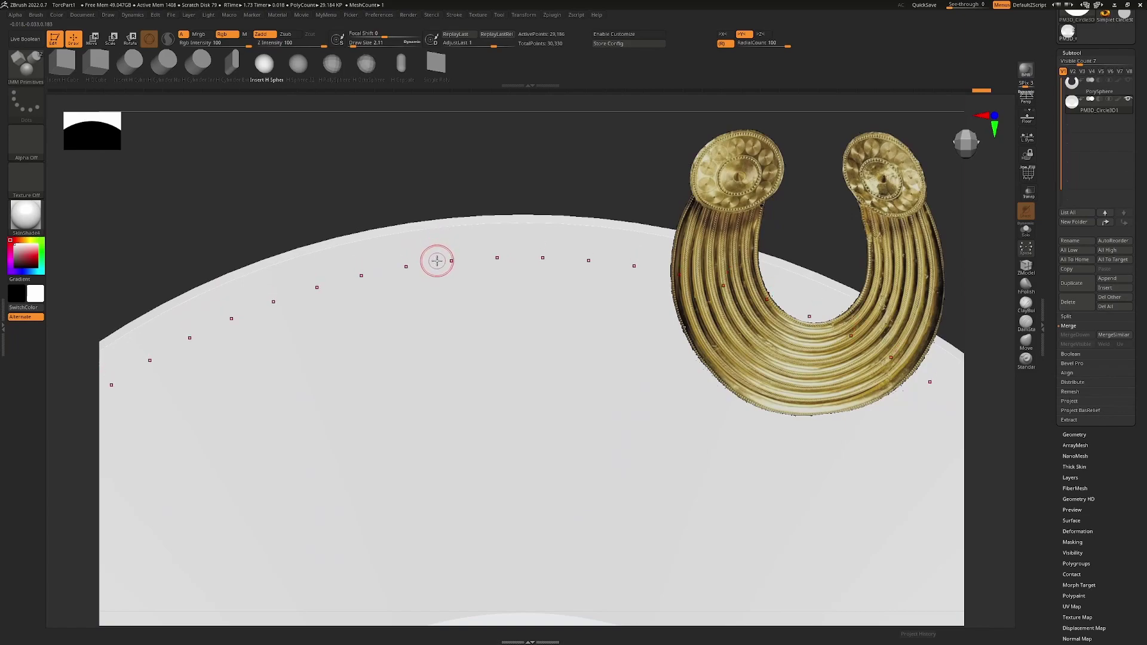
Try inserting a ring of spheres just inside the disc's outer edge, and undo it
key("shift")
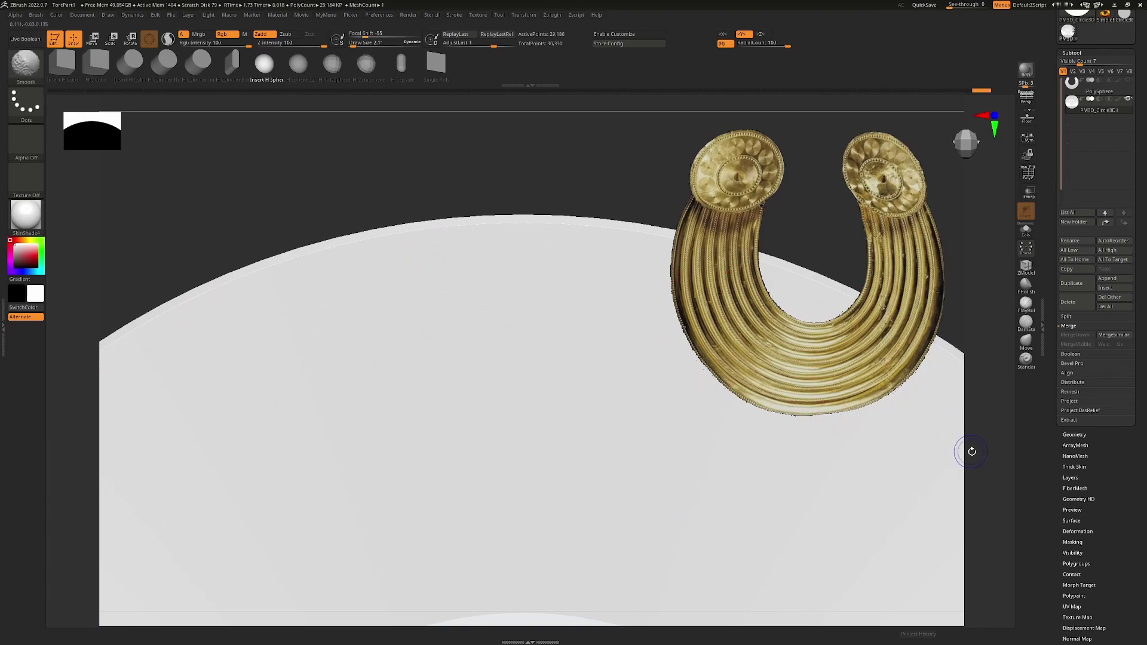
left_click(1075, 434)
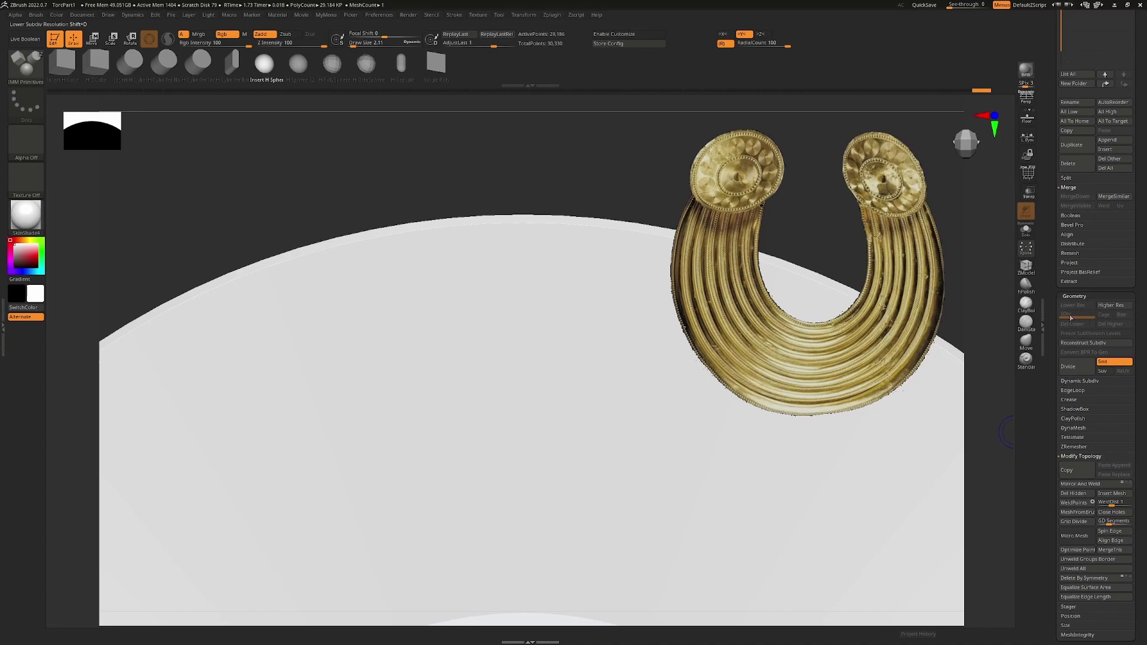
left_click(391, 263)
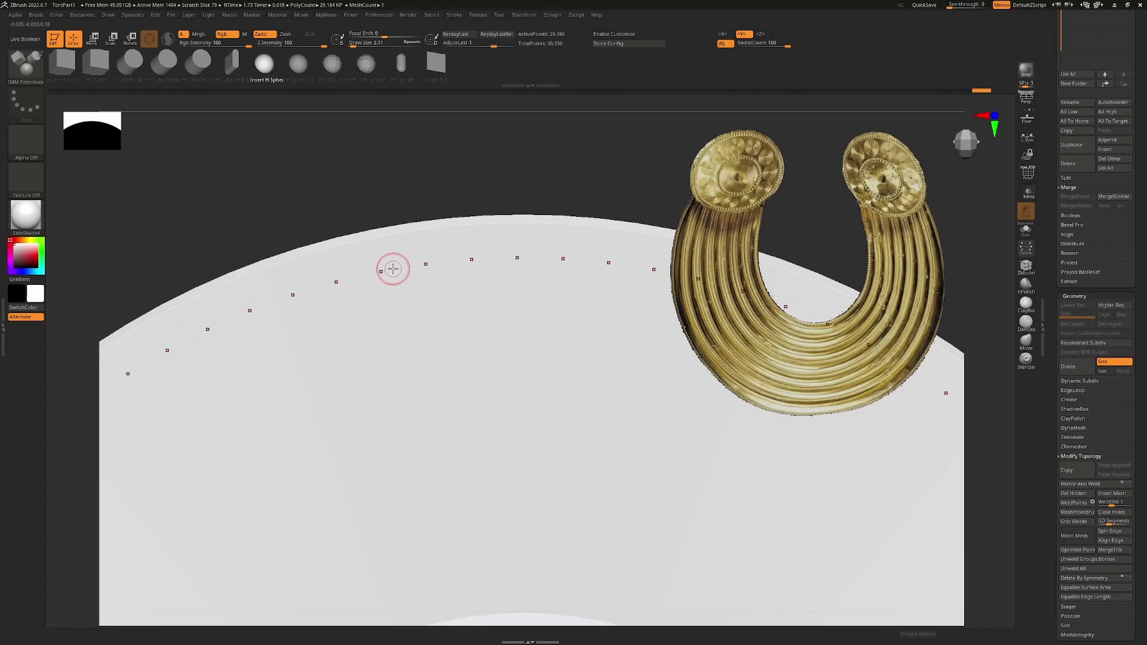
left_click_drag(395, 287, 395, 289)
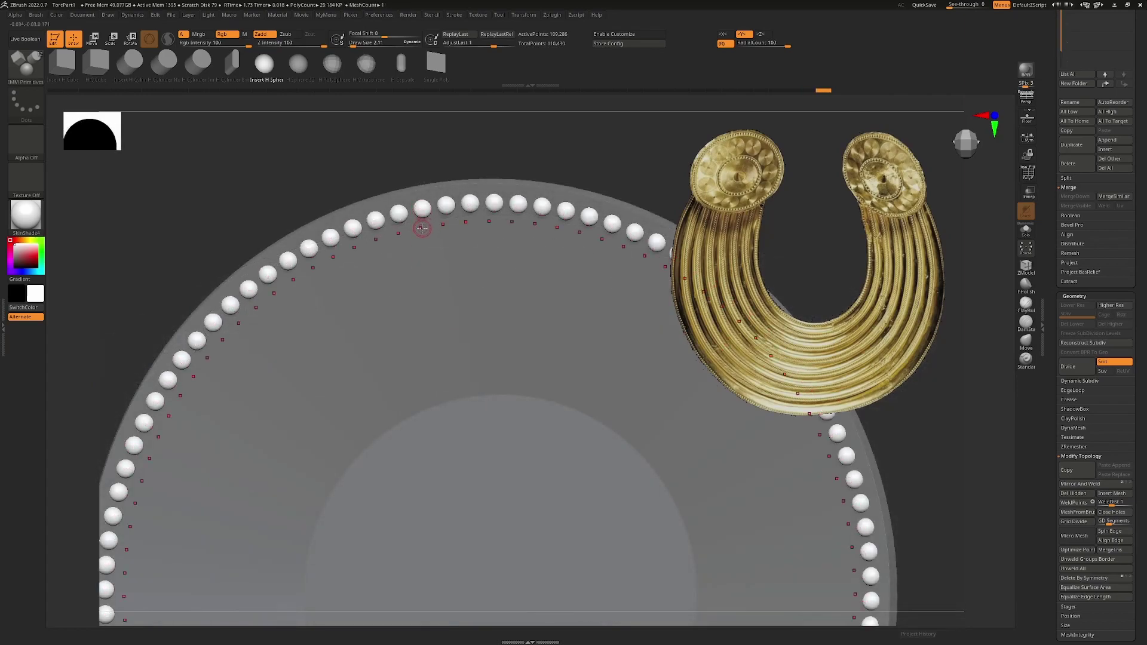
left_click_drag(416, 153, 442, 192, "alt")
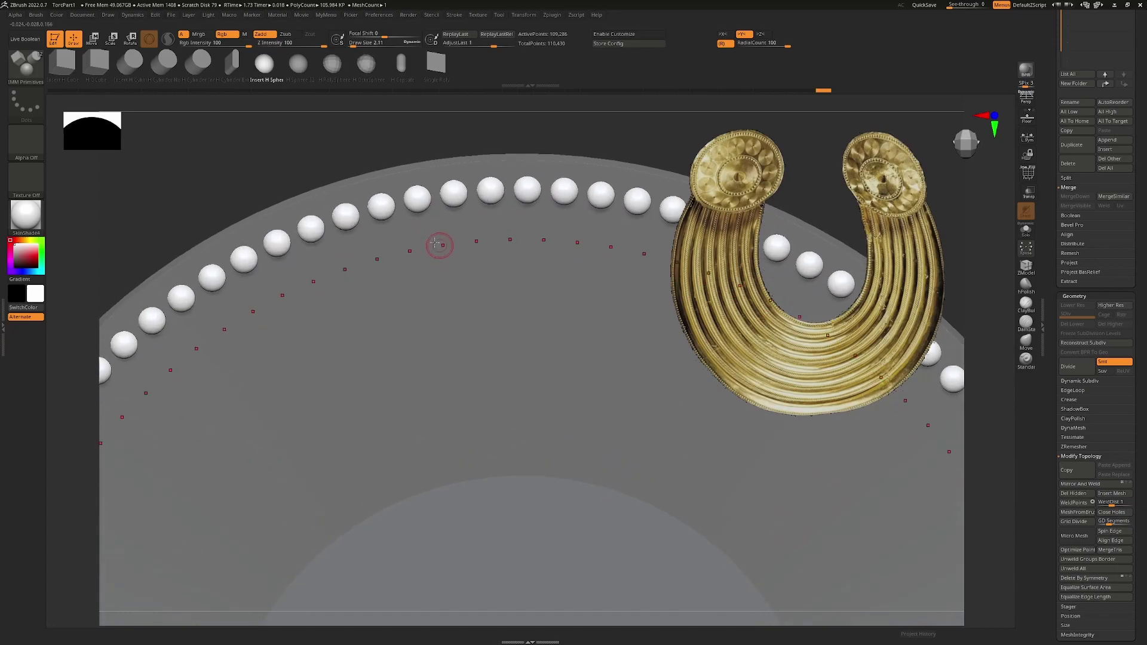
key("ctrl+z")
Reduce the draw size and insert a ring of spheres along the disc's outer edge, filling the gaps with a second set
right_click_drag(416, 212, 420, 230, "alt")
key("s")
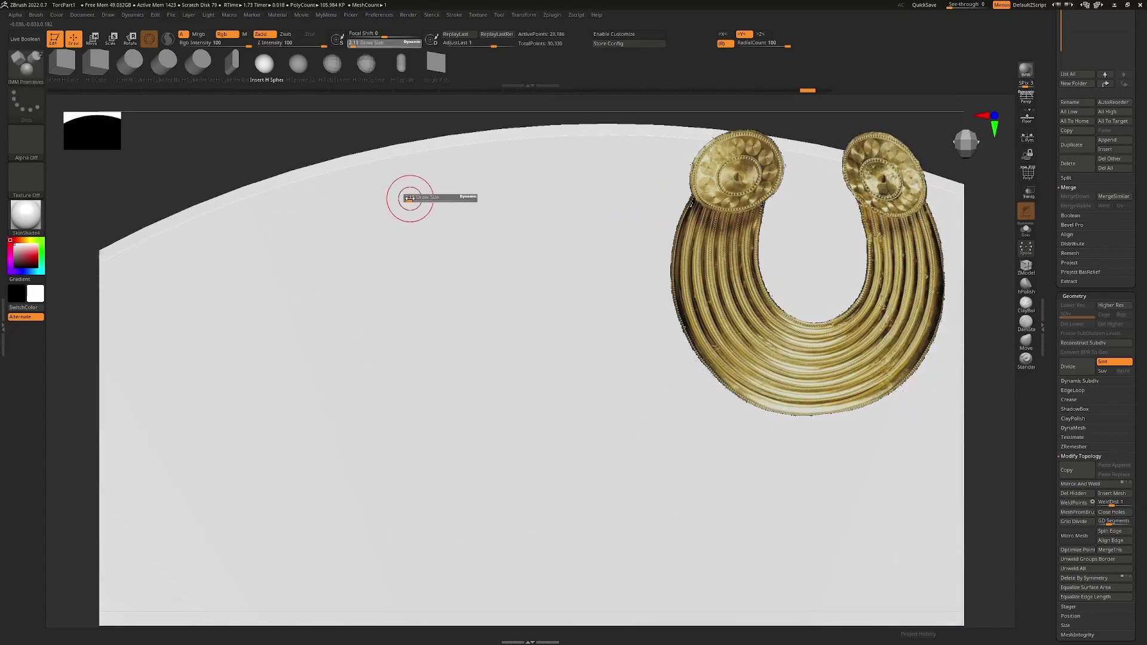
left_click(408, 198)
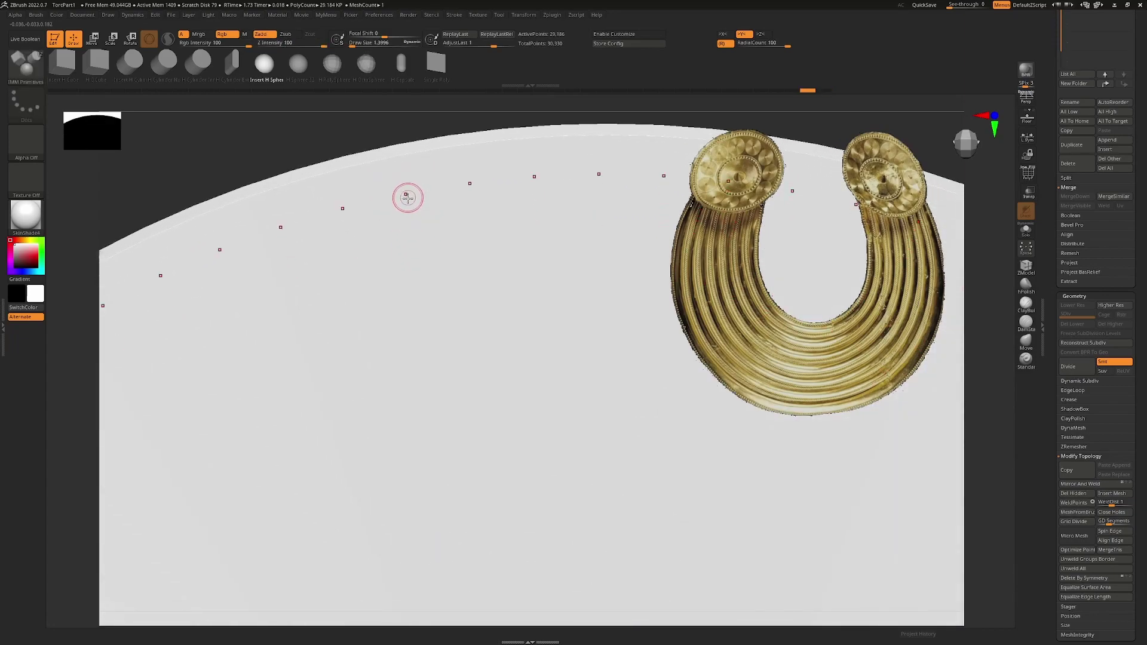
left_click_drag(407, 198, 418, 227)
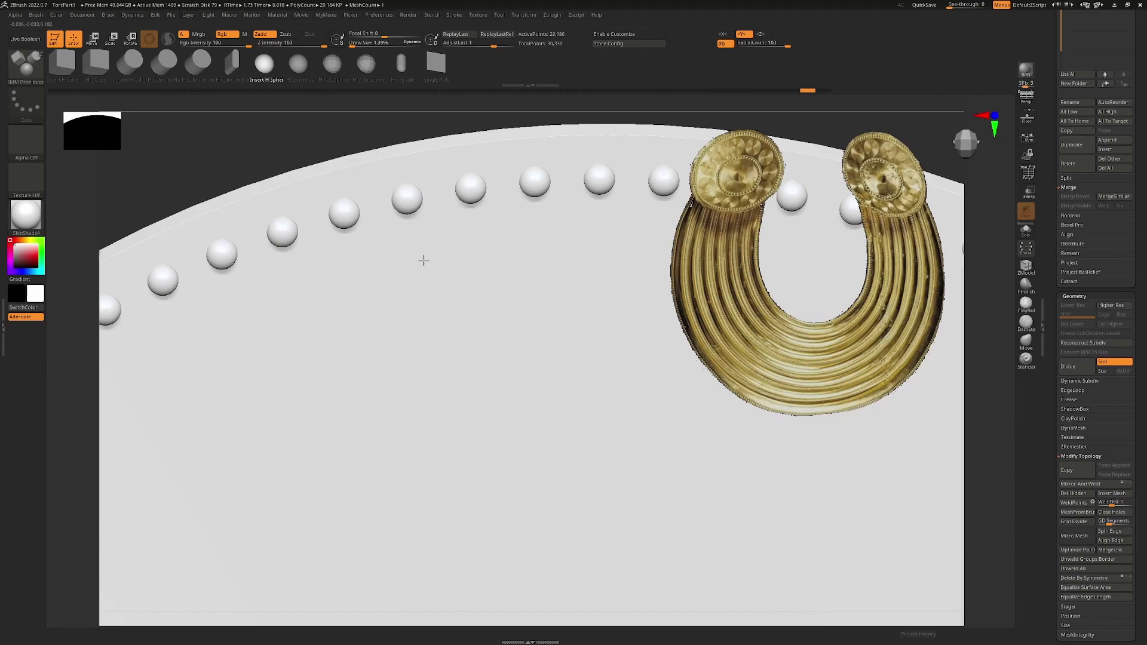
left_click_drag(423, 260, 424, 264, "ctrl")
left_click_drag(376, 205, 395, 270, "ctrl")
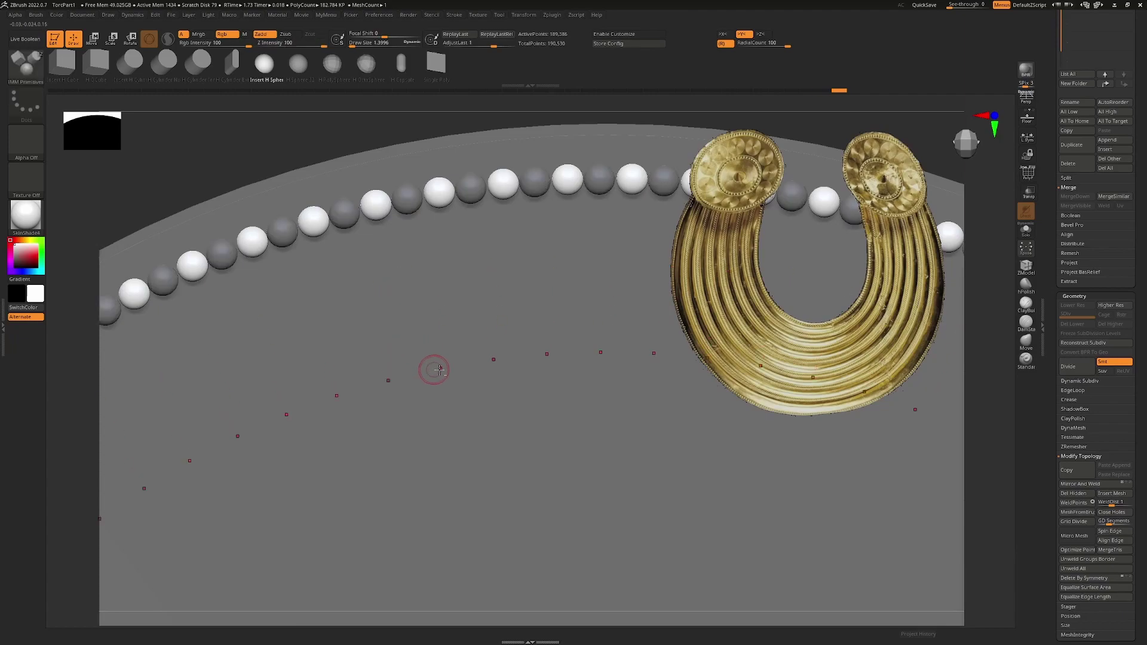
Clear the mask and insert a ring of spheres around the edge of the disc's inner circle
right_click_drag(433, 395, 423, 245, "ctrl")
right_click_drag(495, 260, 515, 275, "shift")
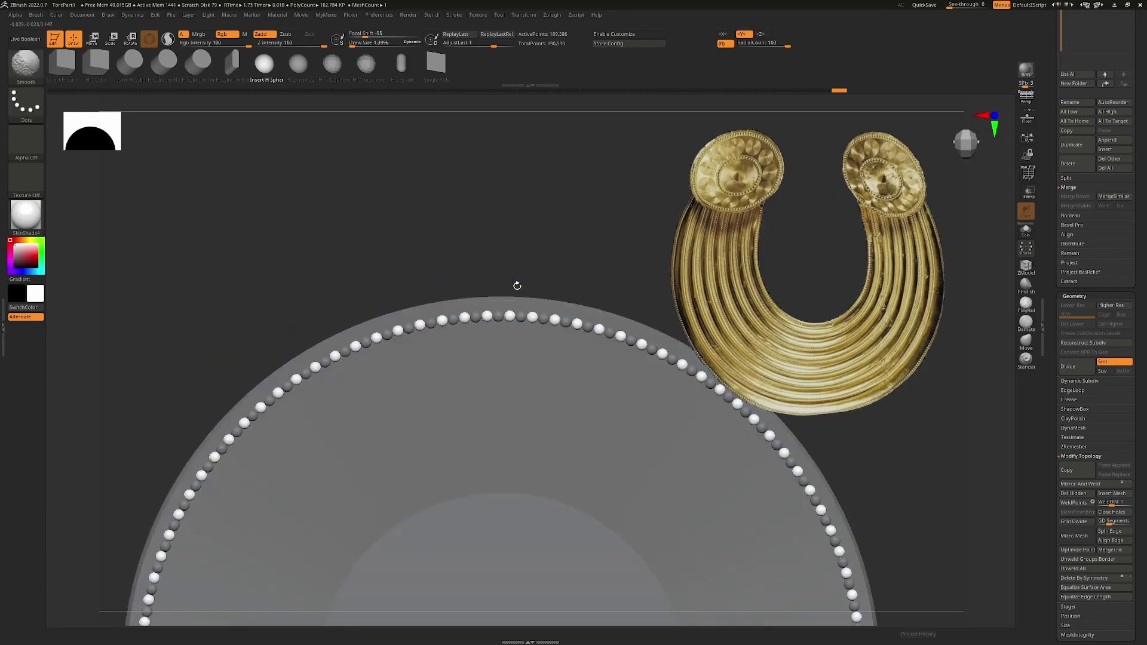
left_click_drag(495, 218, 499, 221, "ctrl")
right_click_drag(484, 337, 428, 174, "alt")
right_click_drag(426, 252, 425, 335, "ctrl")
right_click_drag(418, 336, 429, 161, "alt")
left_click(421, 207)
left_click_drag(432, 246, 432, 251, "ctrl")
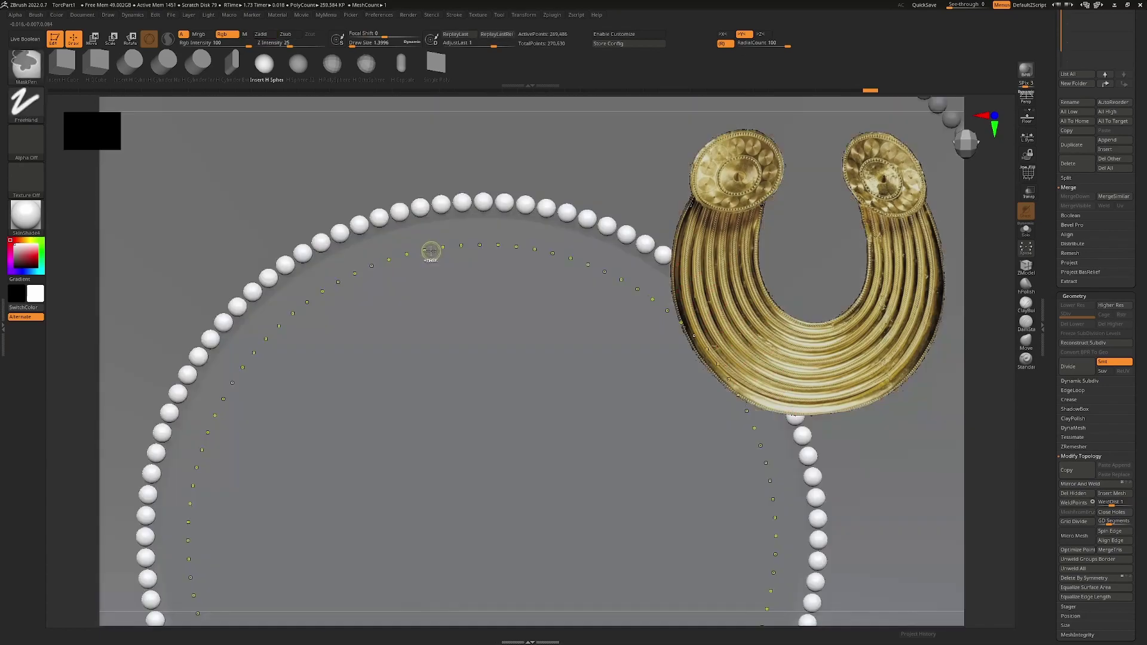
mouse_move(433, 293)
right_mouse_down("ctrl")
mouse_move(437, 246)
mouse_move(430, 309)
right_mouse_up("ctrl")
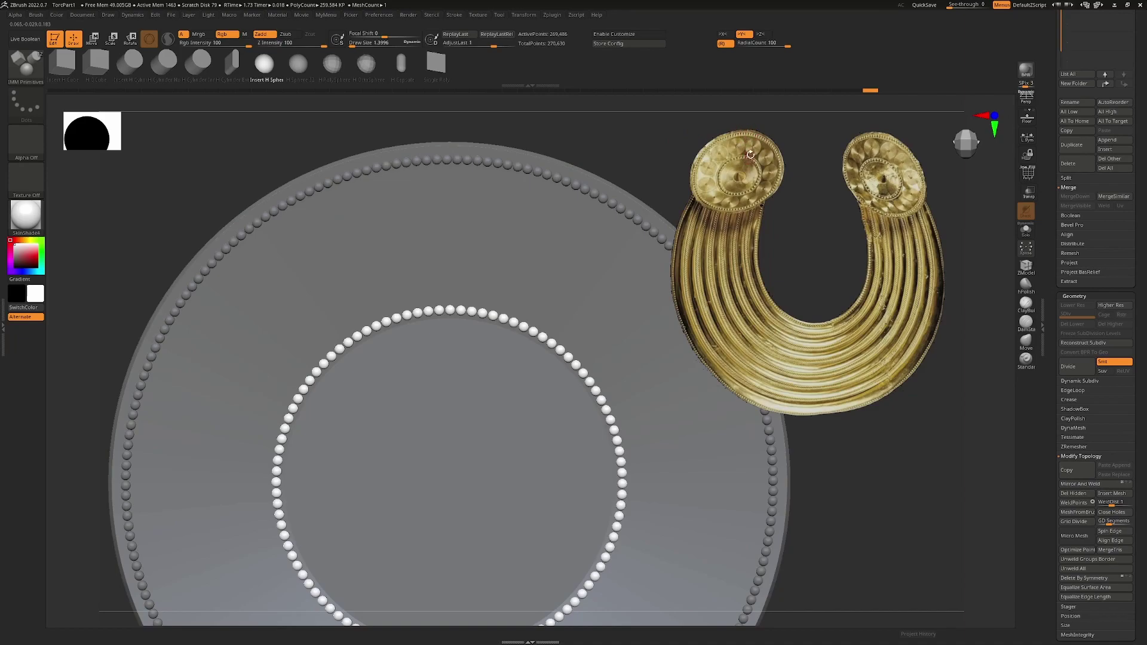
Clear the mask and show the polyframe on the disc
left_click_drag(293, 150, 474, 425, "alt")
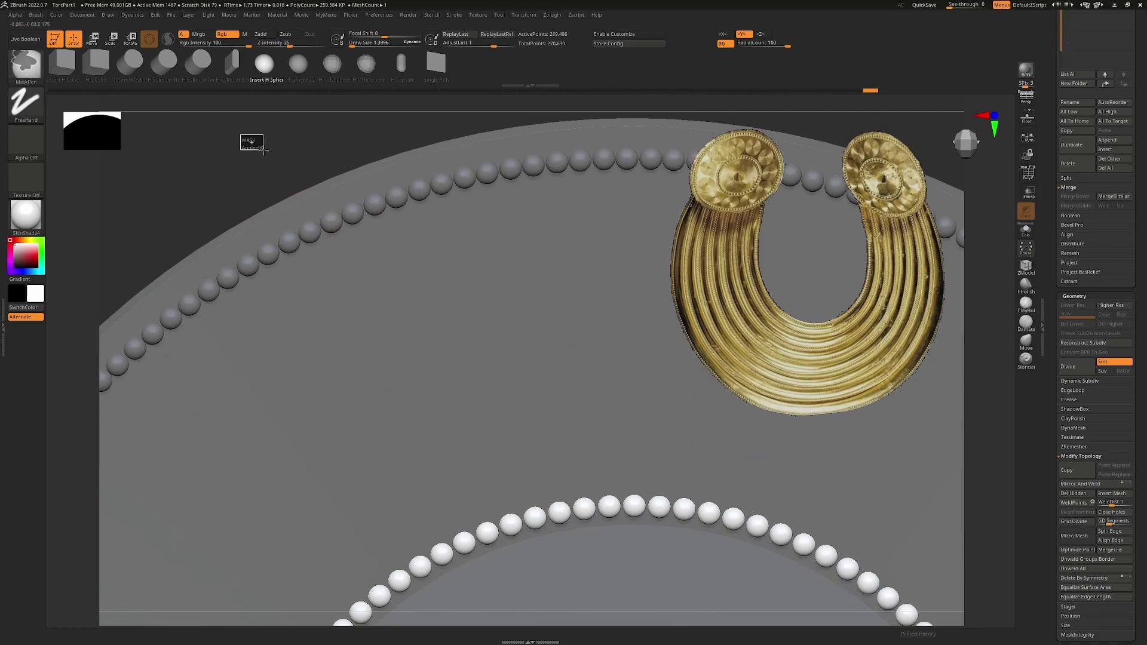
left_click_drag(263, 150, 267, 156, "ctrl")
mouse_move(393, 233)
right_mouse_down("alt")
mouse_move(438, 287)
mouse_move(406, 297)
mouse_move(392, 343)
mouse_move(415, 317)
mouse_move(382, 305)
mouse_move(405, 290)
right_mouse_up("alt")
key("shift+f")
right_click_drag(420, 339, 309, 158)
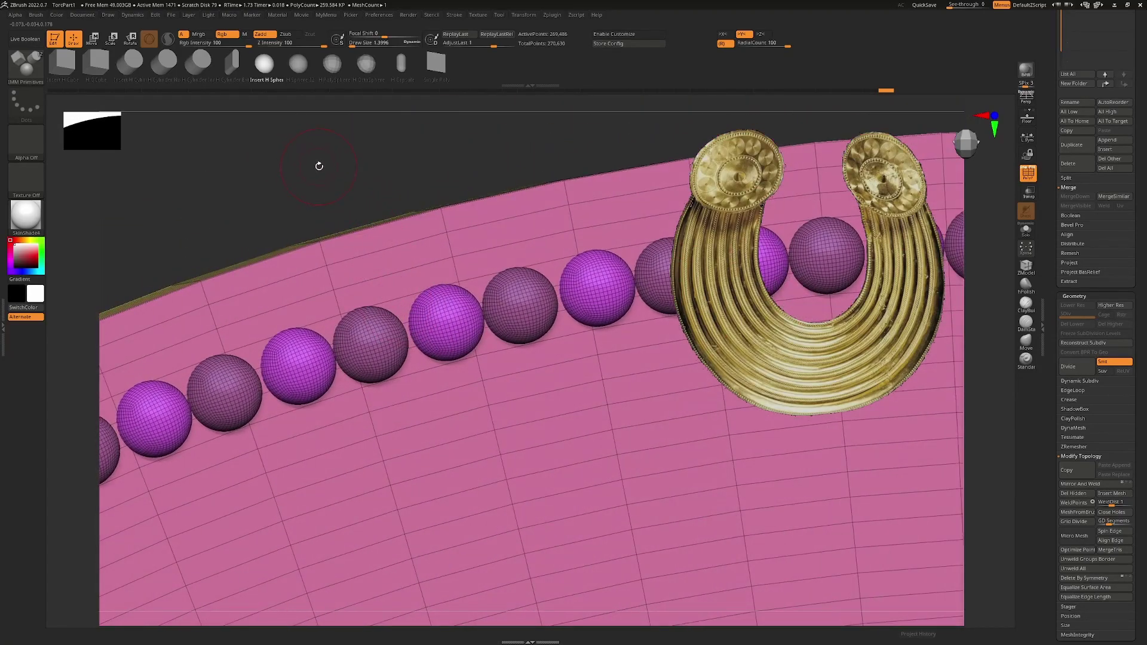
Choose the ZModeler brush and turn off symmetry
key("b")
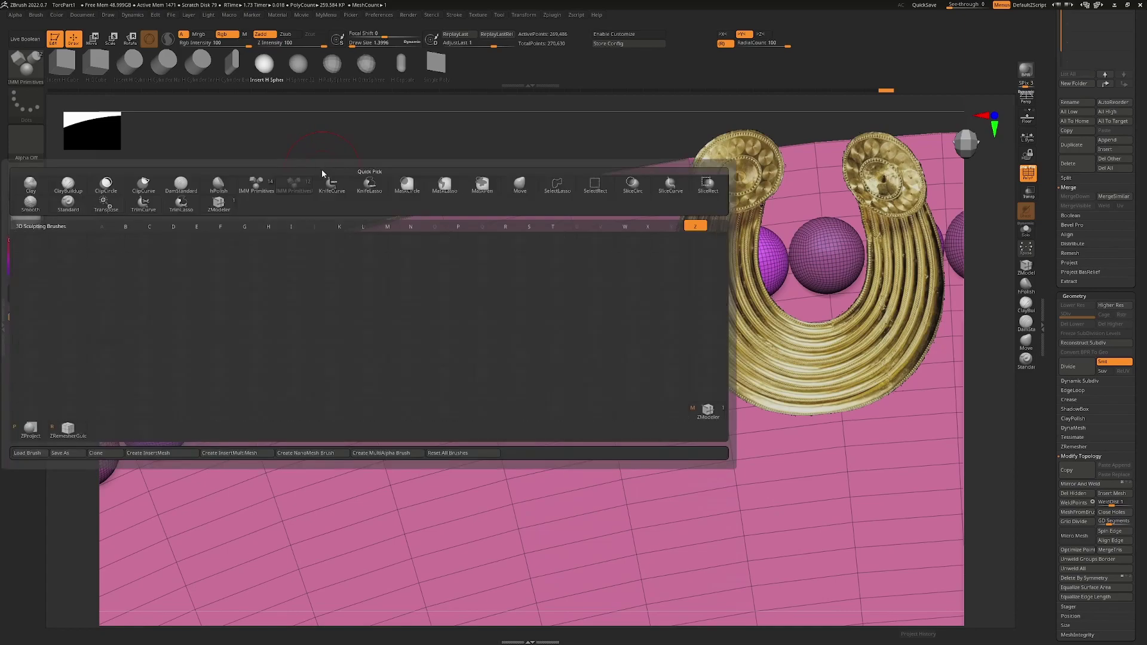
key("z")
key("m")
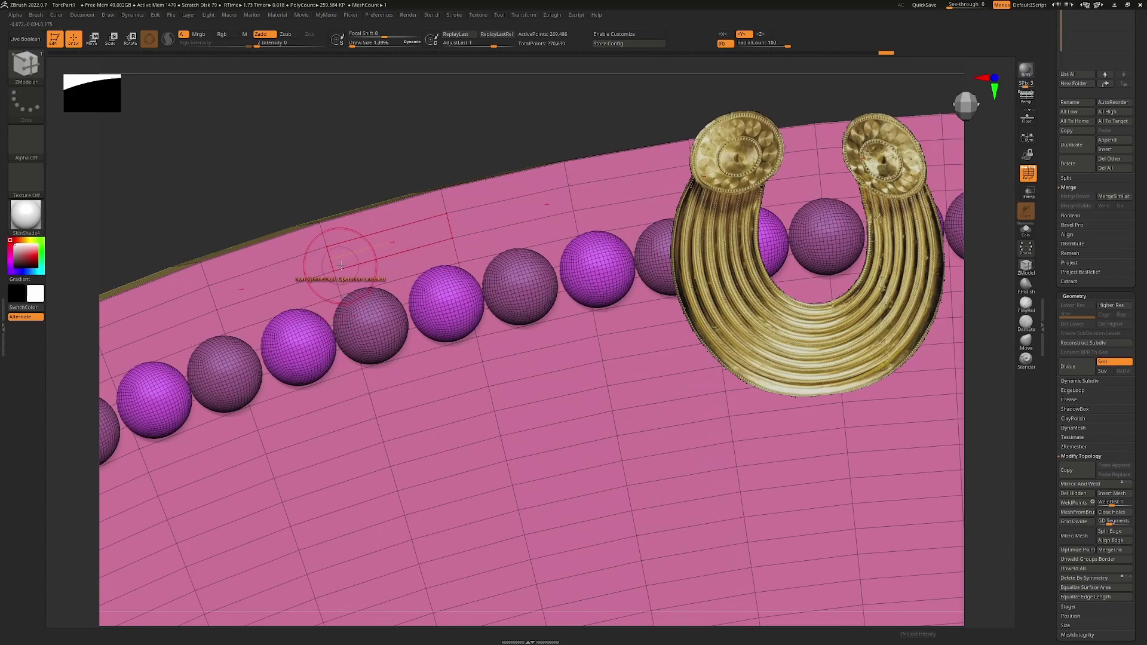
key("x")
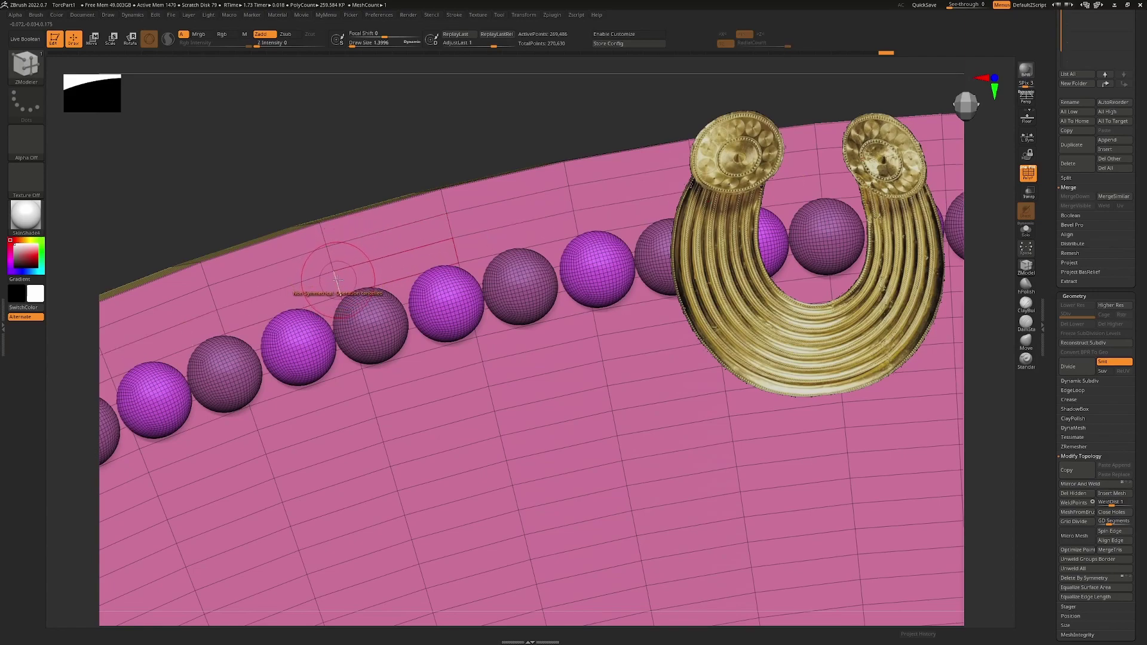
Insert an edge loop on each side of the outer bead ring
right_click_drag(332, 273, 338, 289, "ctrl")
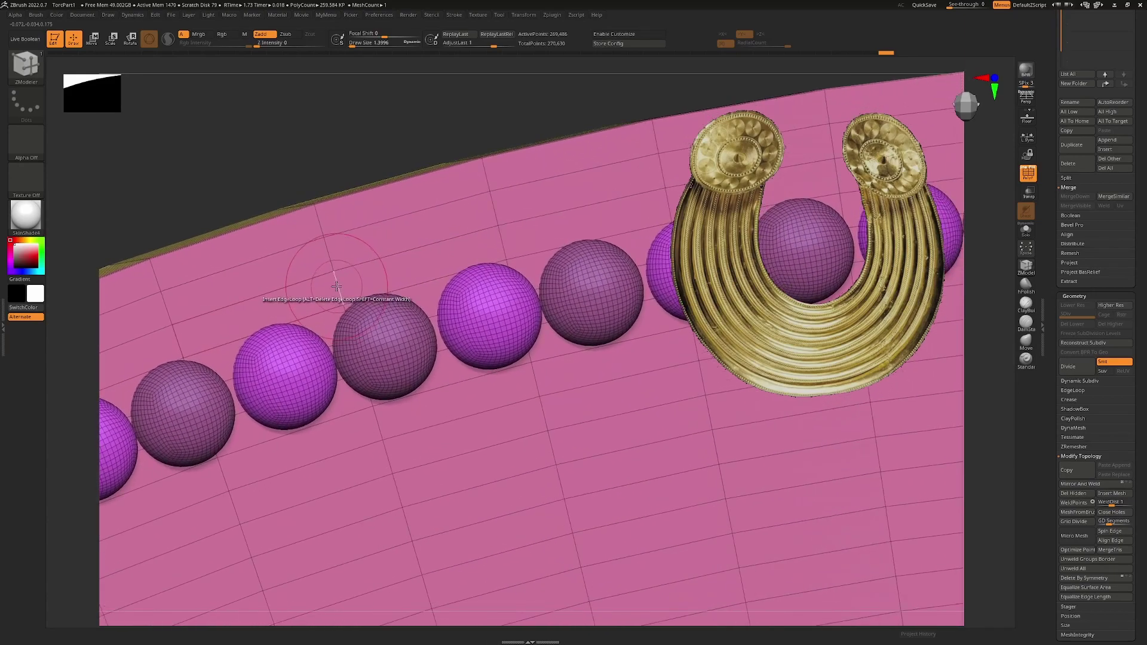
left_click(337, 289)
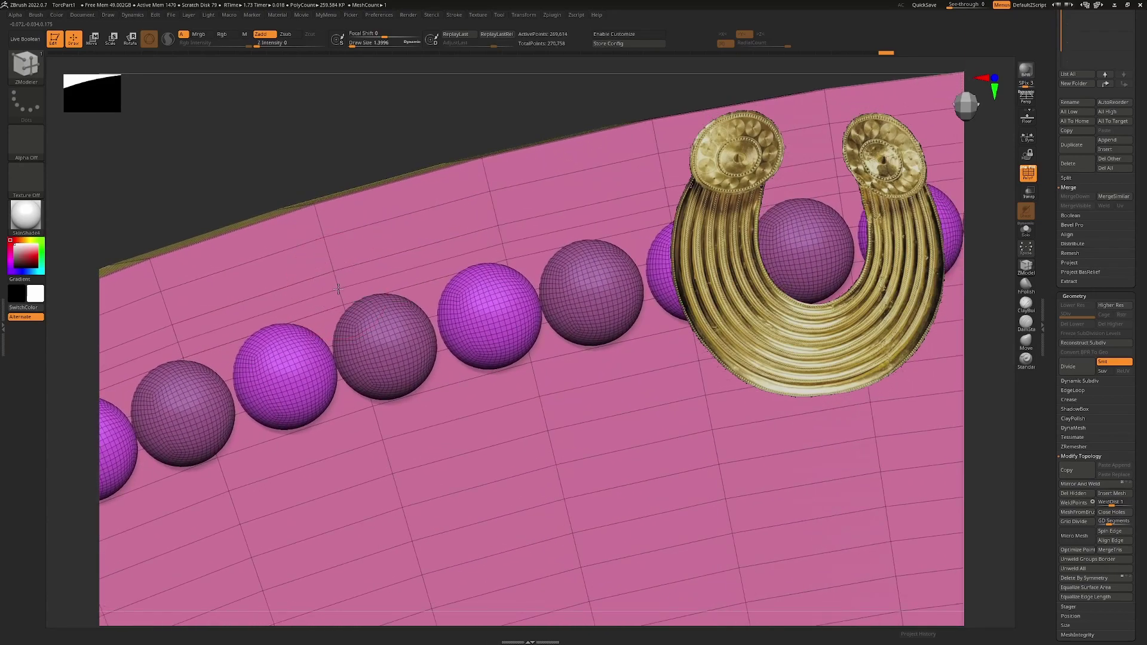
left_click(381, 425)
Try marking polygons in the narrow strips on both sides of the outer bead ring, and undo the inner strip's marking
right_click_drag(413, 539, 395, 382, "ctrl")
right_click_drag(307, 275, 317, 316, "ctrl")
left_click_drag(336, 268, 545, 206)
left_click_drag(397, 418, 573, 368)
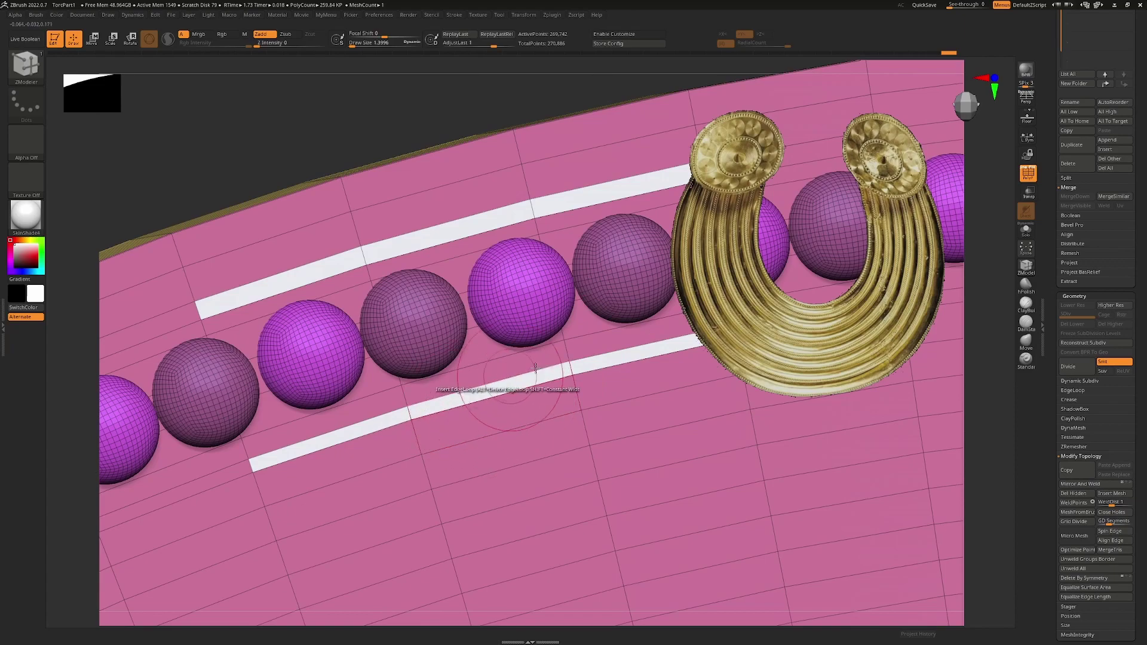
key("ctrl+z")
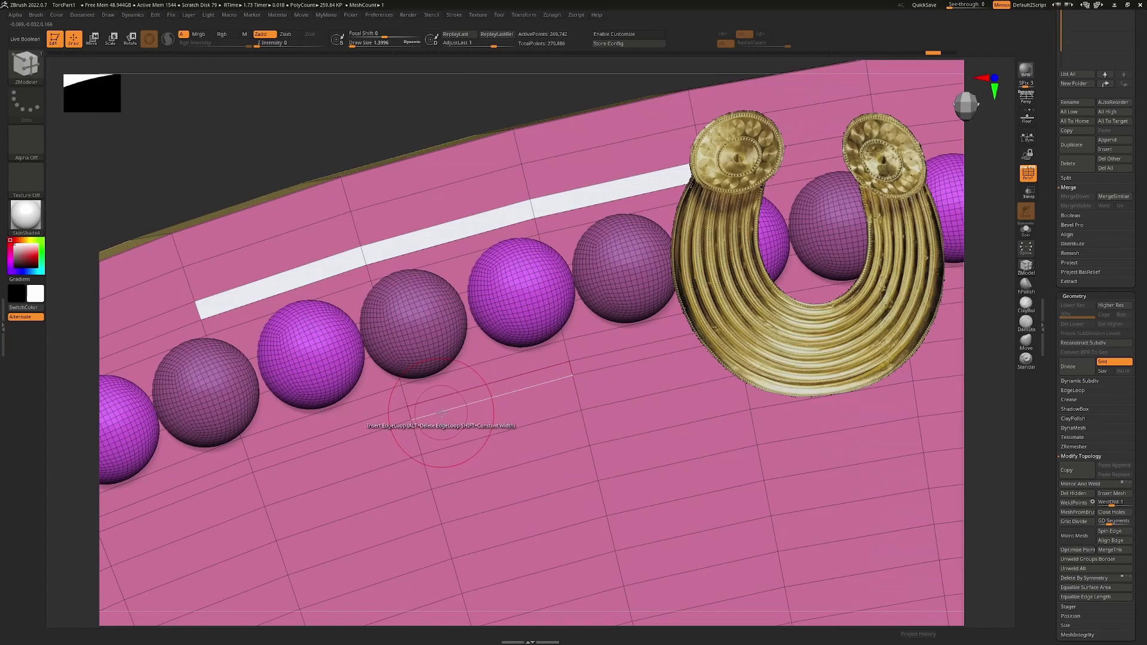
Replace the edge loop on the outer bead ring's inner side and set the polygon action to QMesh with the Polyloop target
left_click(442, 414, "alt")
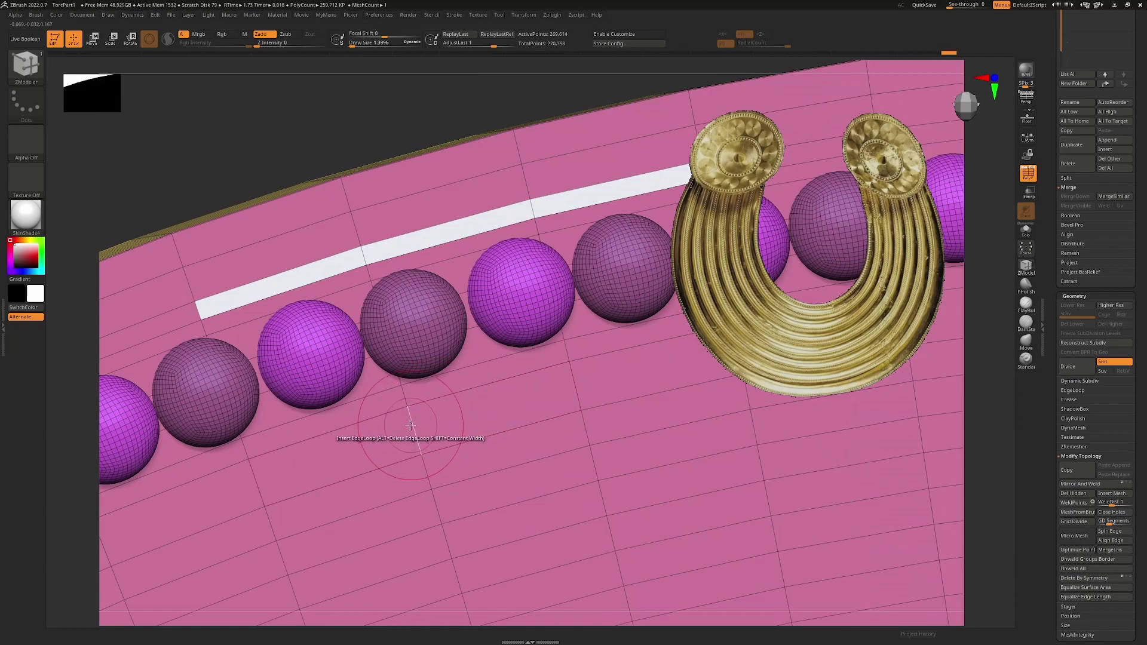
left_click(413, 426)
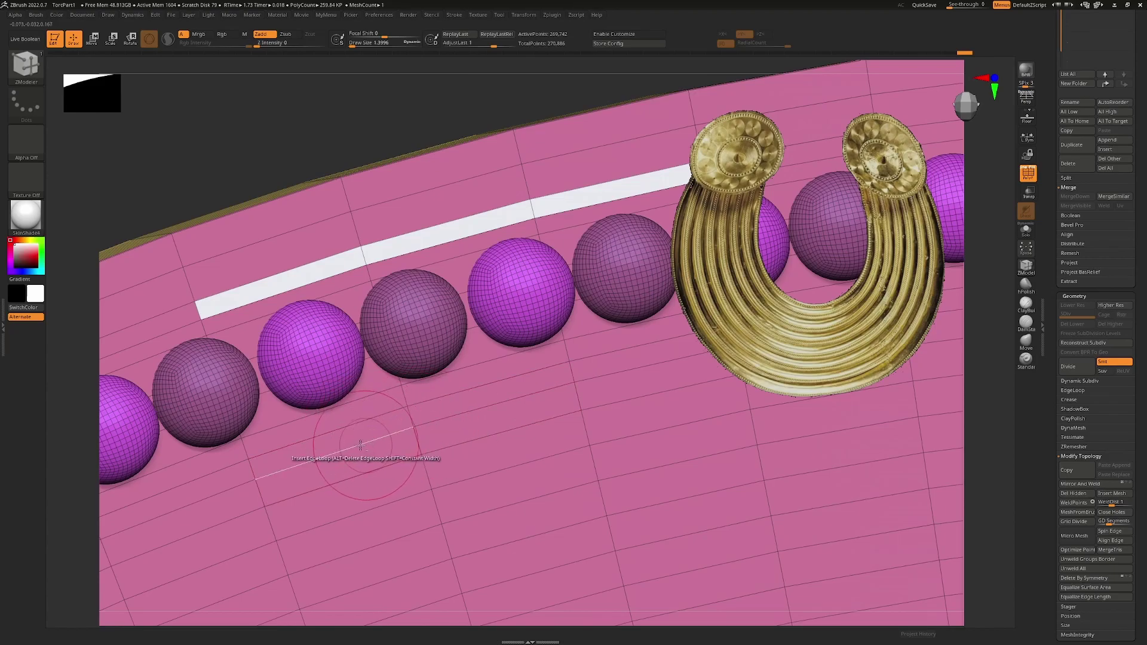
right_click_drag(362, 447, 397, 393, "ctrl")
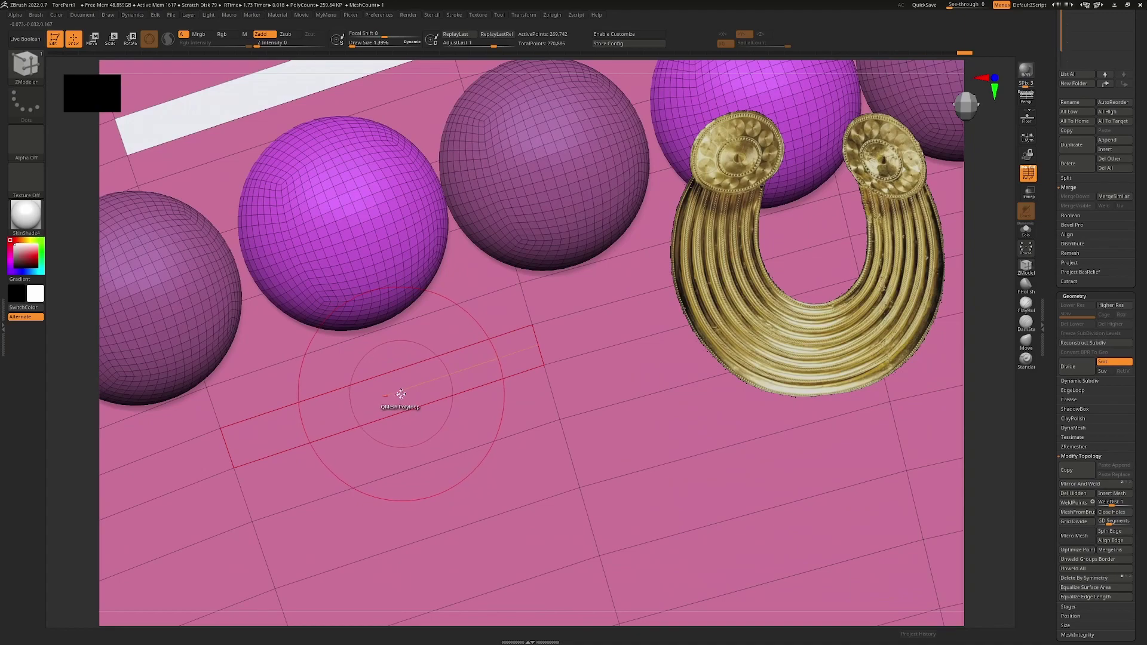
key("space")
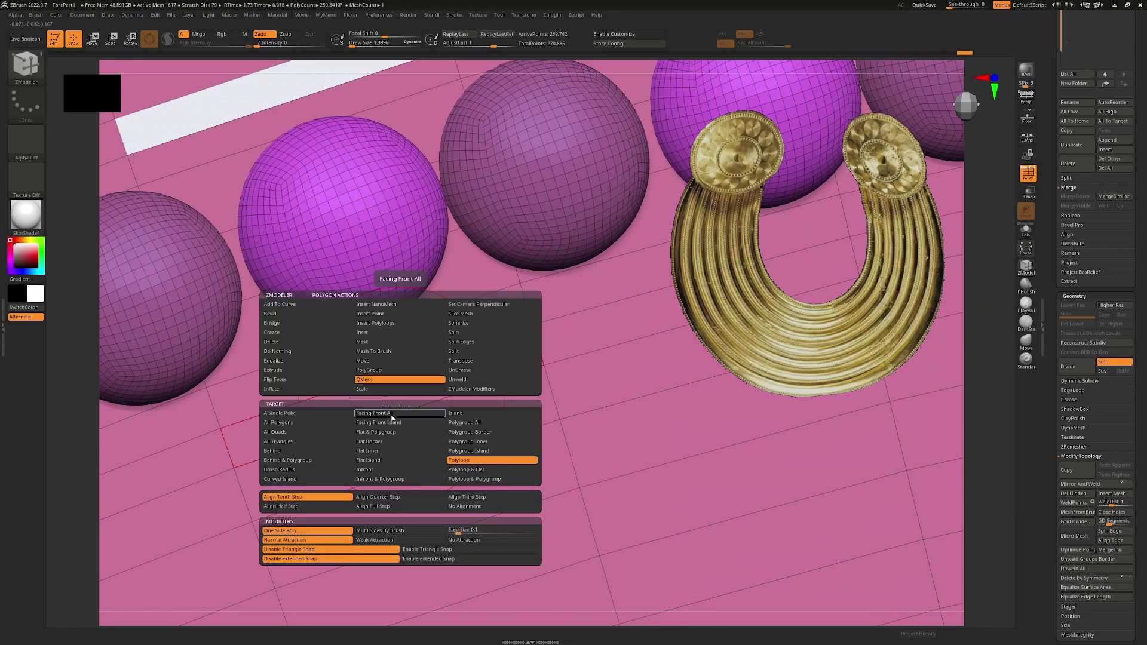
left_click(325, 414)
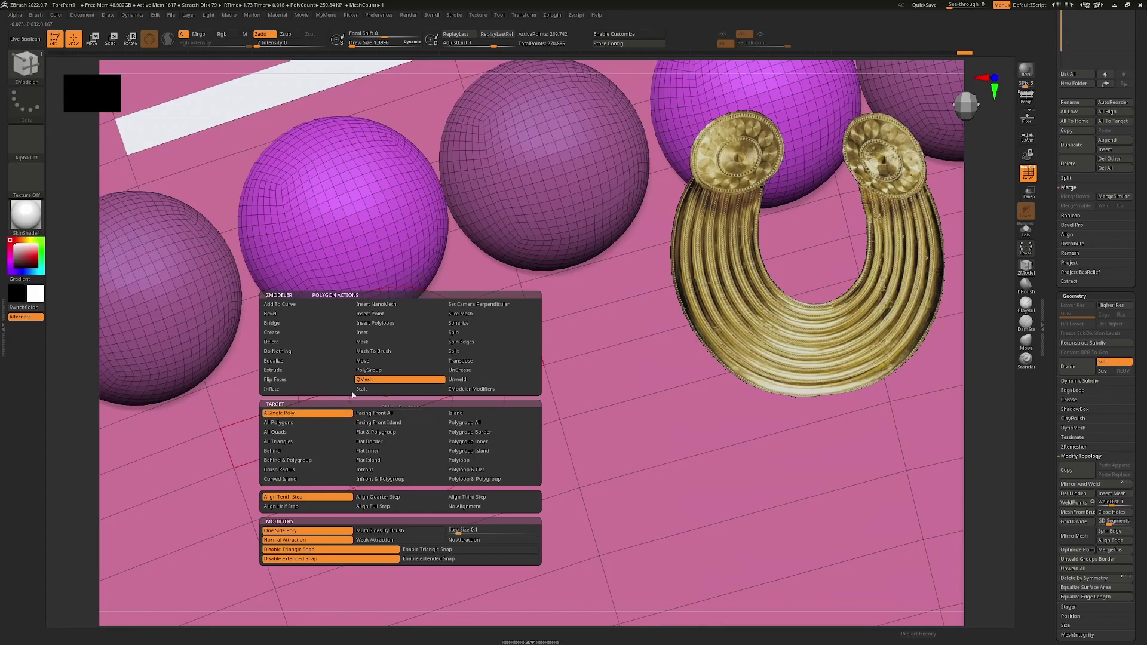
left_click(481, 461)
key("s")
Try extruding the narrow polygon loops beside the outer bead ring with QMesh, undoing the attempts
right_click_drag(441, 372, 443, 428, "ctrl")
right_click_drag(443, 428, 443, 253, "alt")
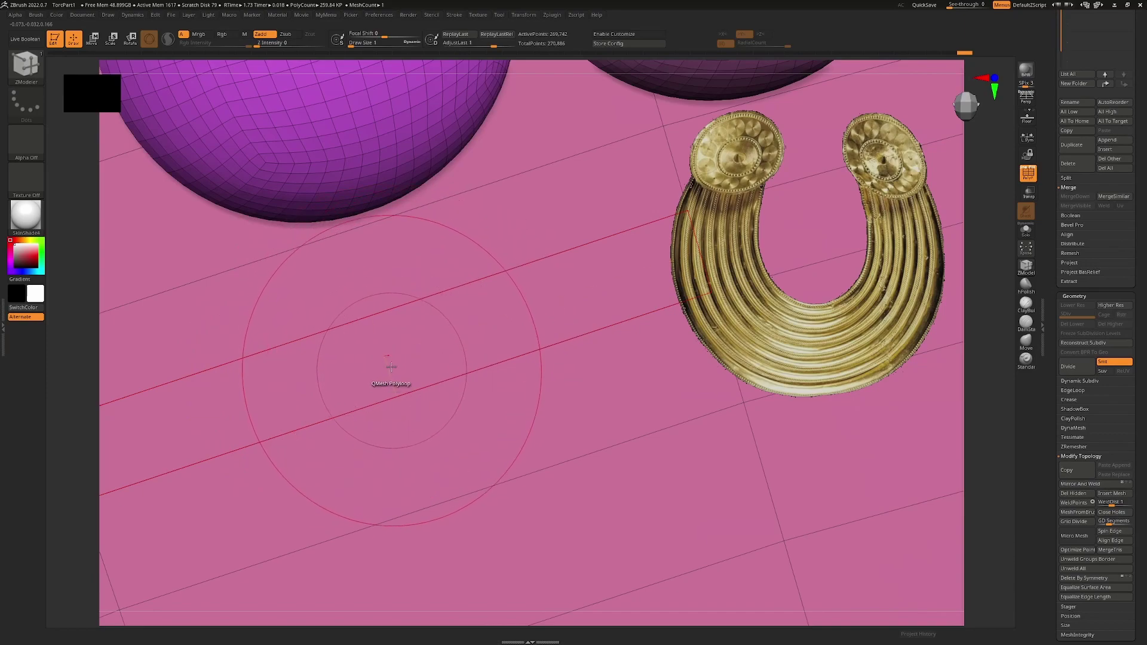
left_click_drag(390, 372, 475, 579)
key("ctrl+z")
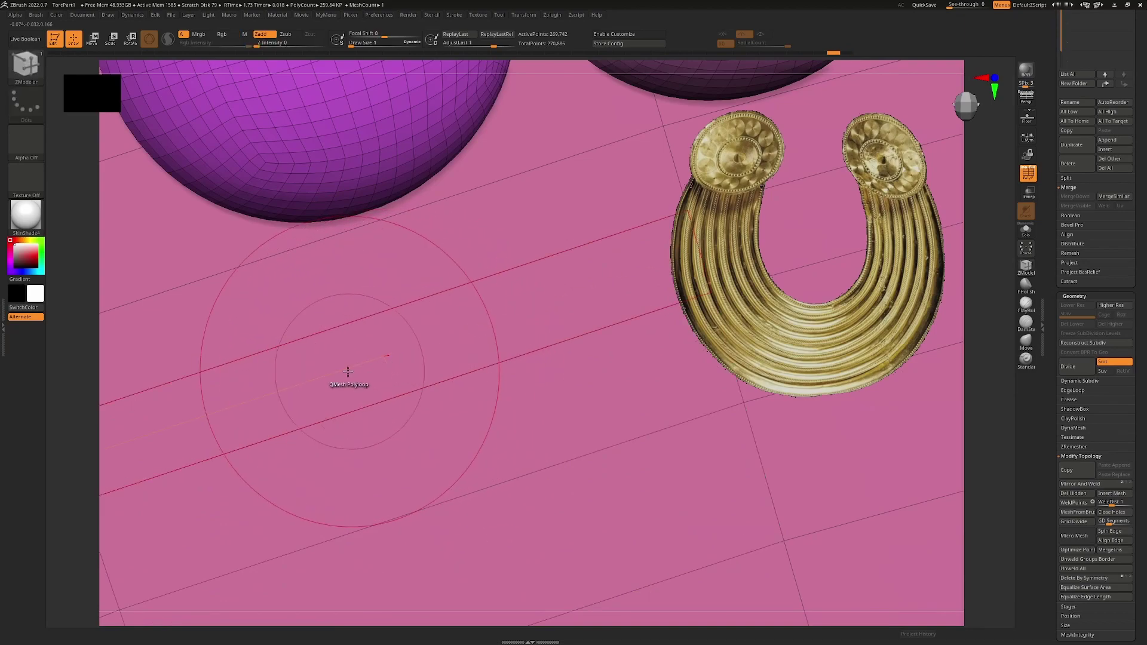
left_click_drag(486, 327, 764, 235)
right_click_drag(730, 261, 512, 445, "ctrl")
key("ctrl+z")
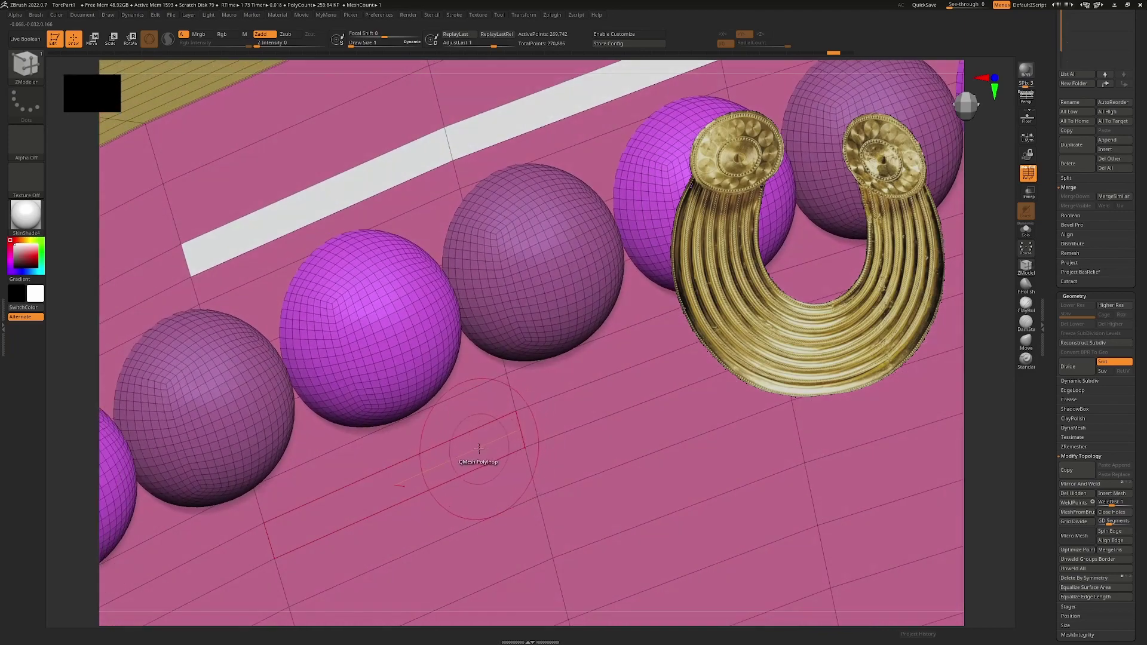
key("ctrl+z")
left_click_drag(472, 447, 408, 435)
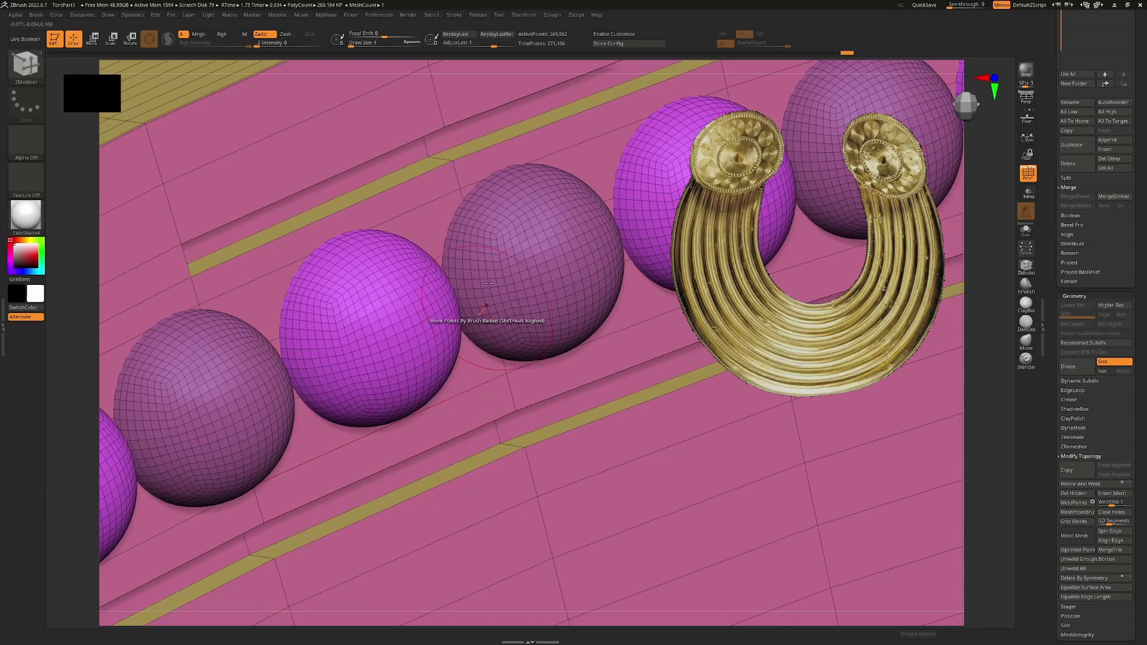
Unmark the white polygons and raise the narrow polygon loops on both sides of the outer bead ring with QMesh
right_click_drag(472, 190, 490, 182)
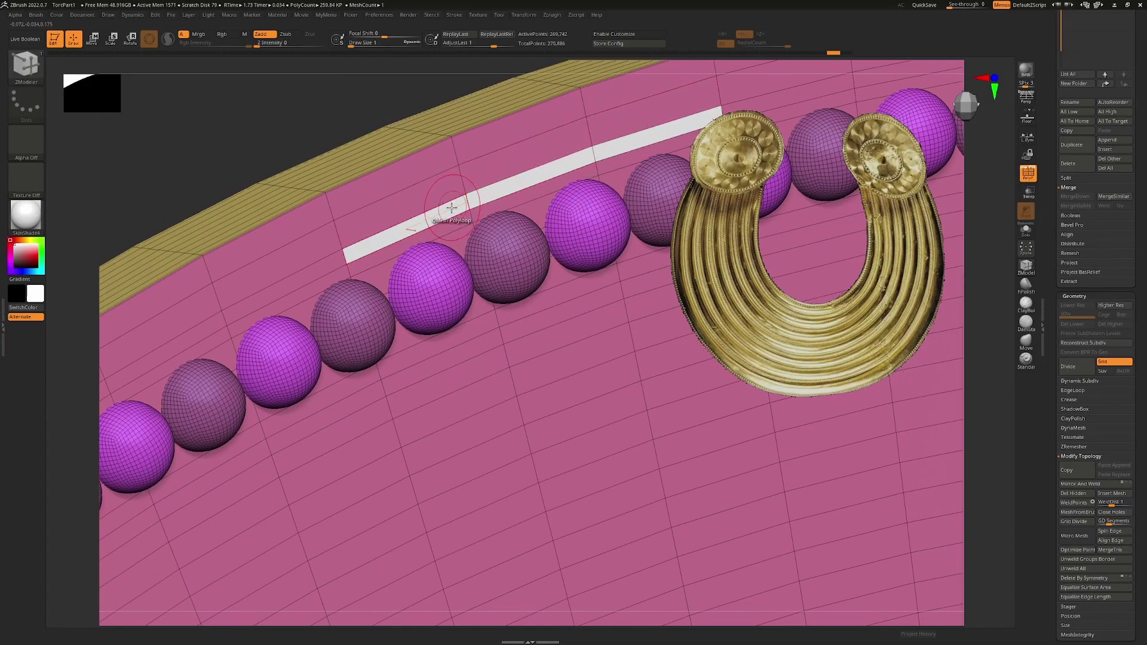
left_click_drag(453, 207, 477, 196)
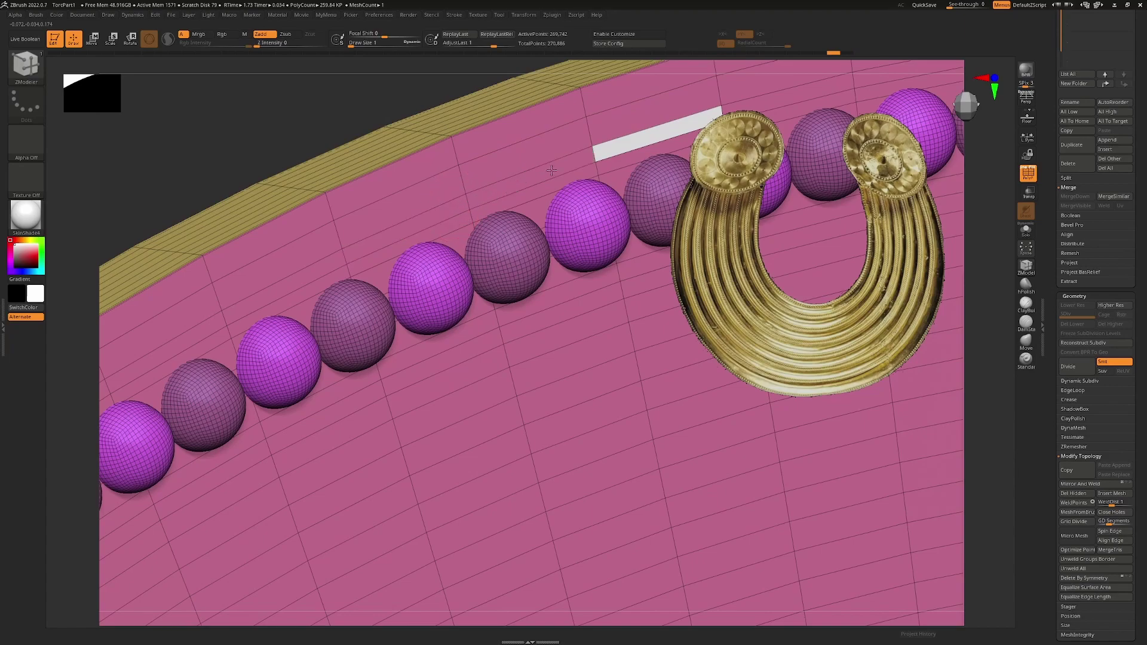
left_click_drag(549, 170, 613, 151)
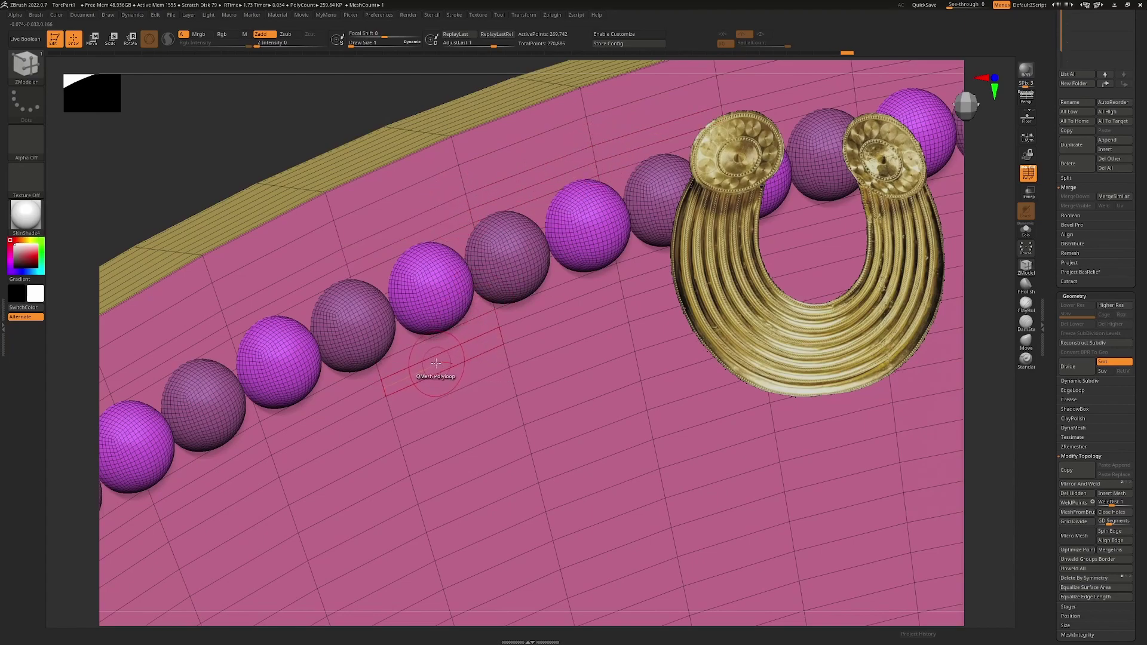
left_click(411, 368)
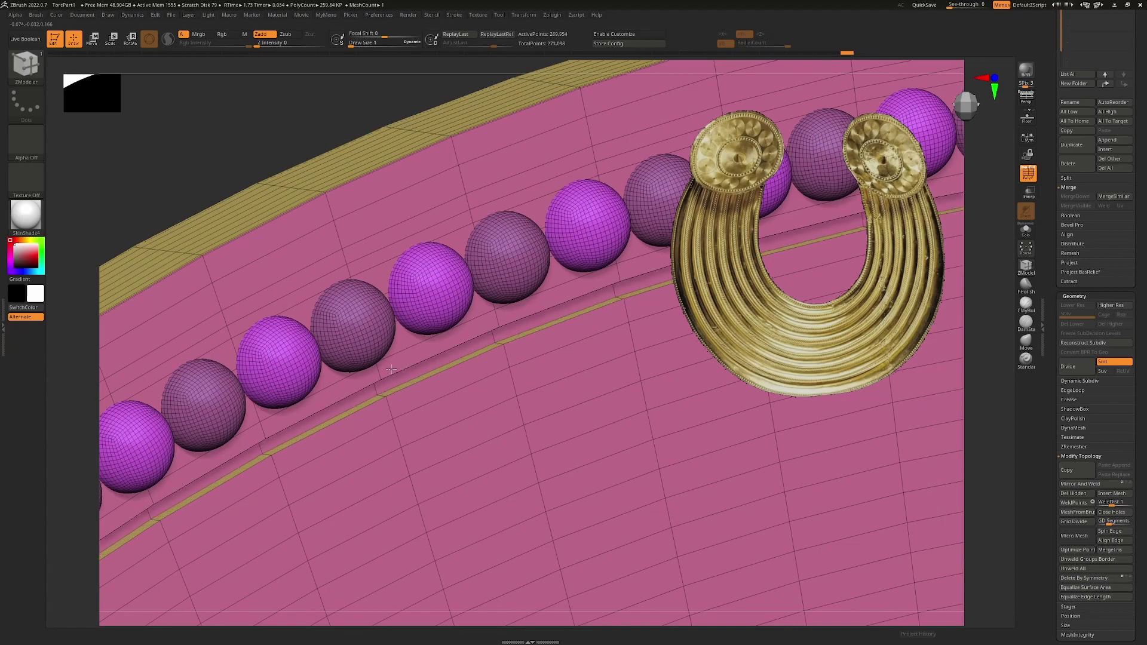
left_click(381, 239)
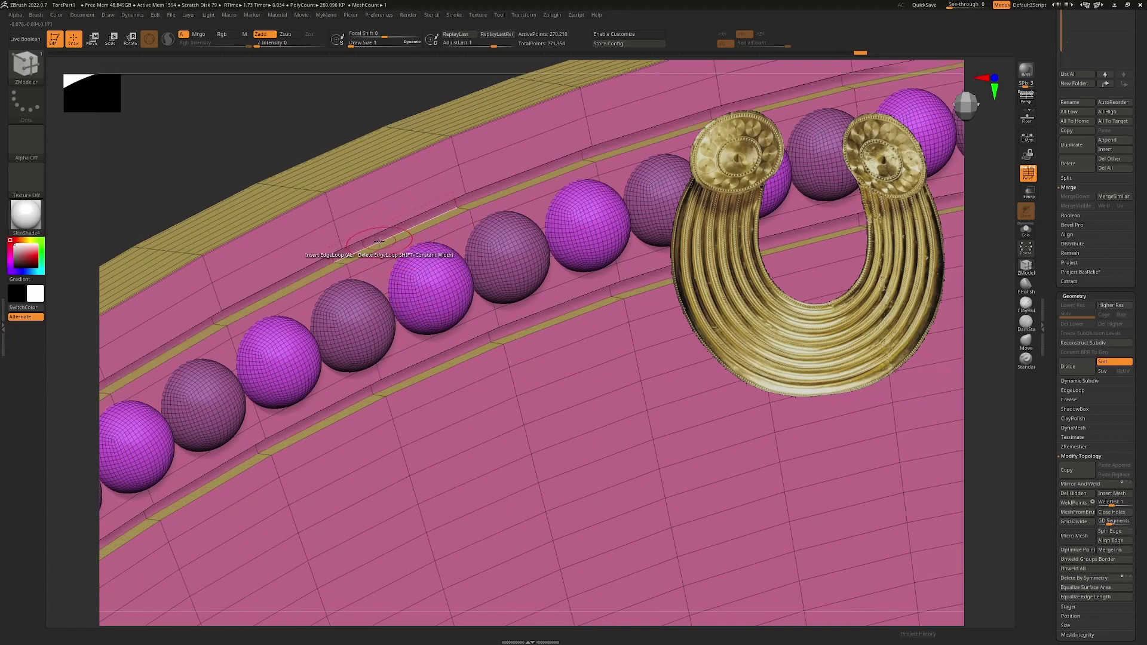
Preview the disc with Dynamic Subdivision and no polyframe, and restore the unsmoothed polyframe display at the inner bead ring
right_click_drag(510, 466, 432, 386, "ctrl")
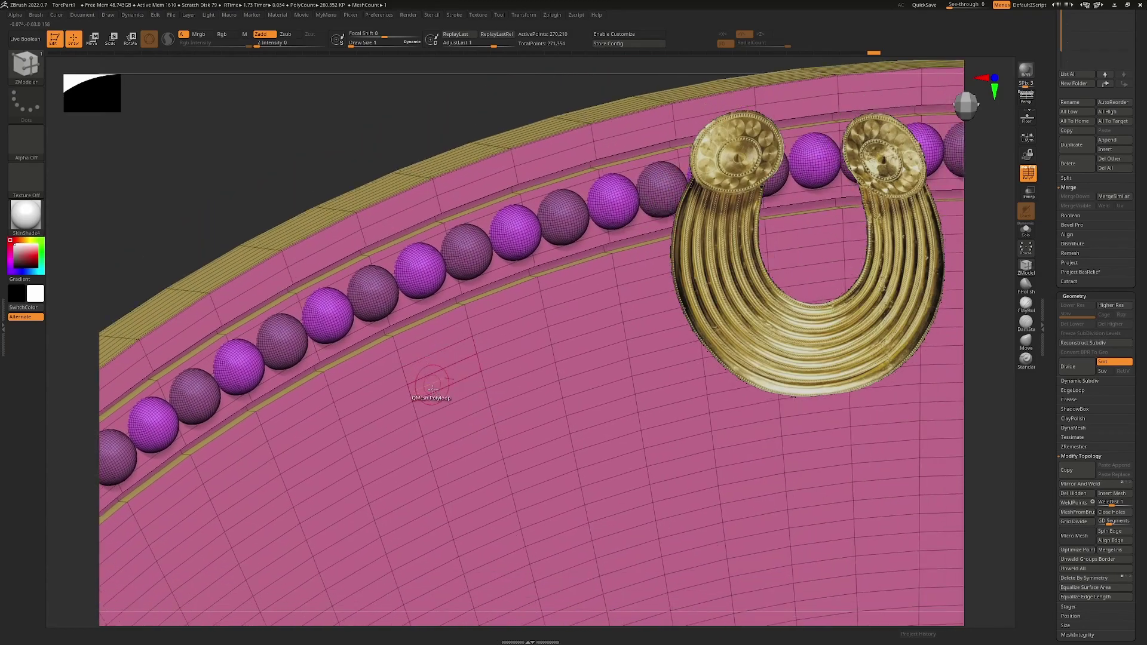
key("d")
right_click_drag(443, 463, 416, 399, "ctrl")
key("shift+f")
right_click_drag(460, 494, 388, 362, "alt")
mouse_move(397, 437)
right_mouse_down("ctrl")
mouse_move(440, 422)
mouse_move(422, 303)
mouse_move(472, 336)
mouse_move(473, 443)
mouse_move(442, 388)
mouse_move(338, 287)
mouse_move(466, 354)
mouse_move(424, 328)
right_mouse_up("ctrl")
key("shift+f")
key("shift+d")
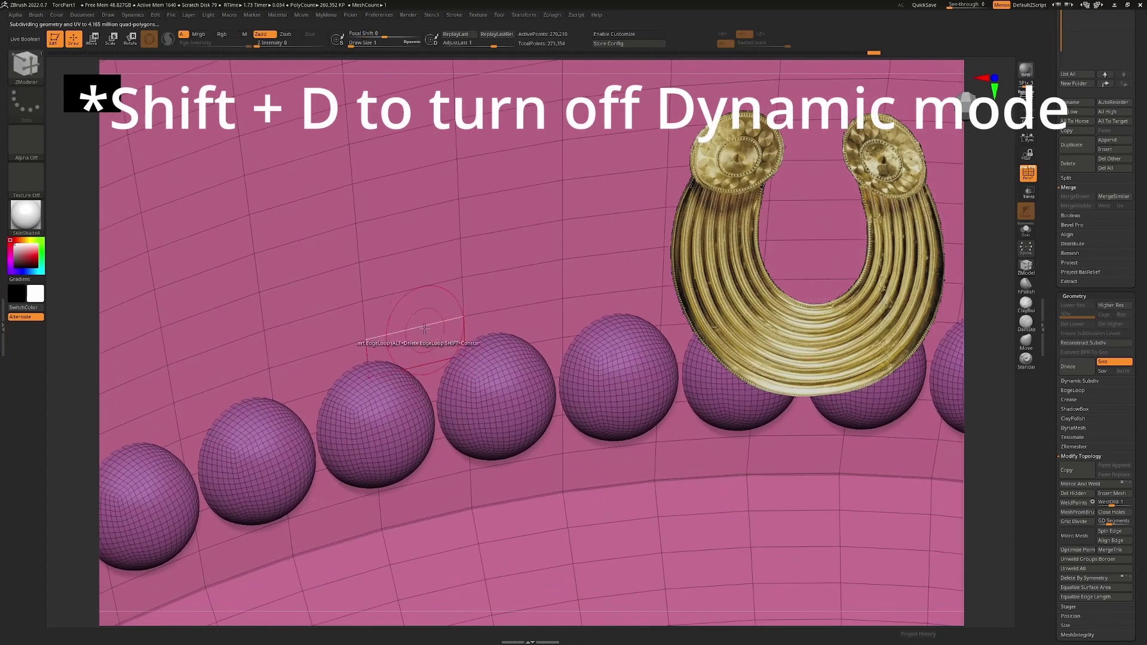
Insert an edge loop on each side of the inner bead ring and raise the resulting narrow polygon loops with QMesh
left_click(361, 323)
right_click_drag(362, 353, 384, 409)
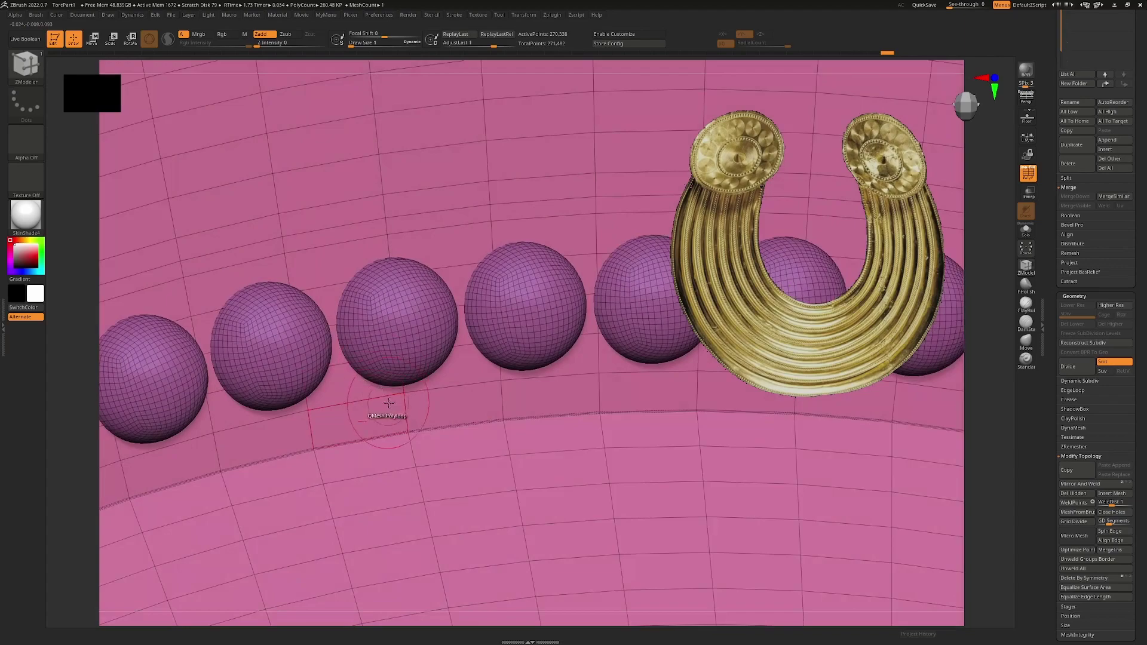
left_click(407, 413)
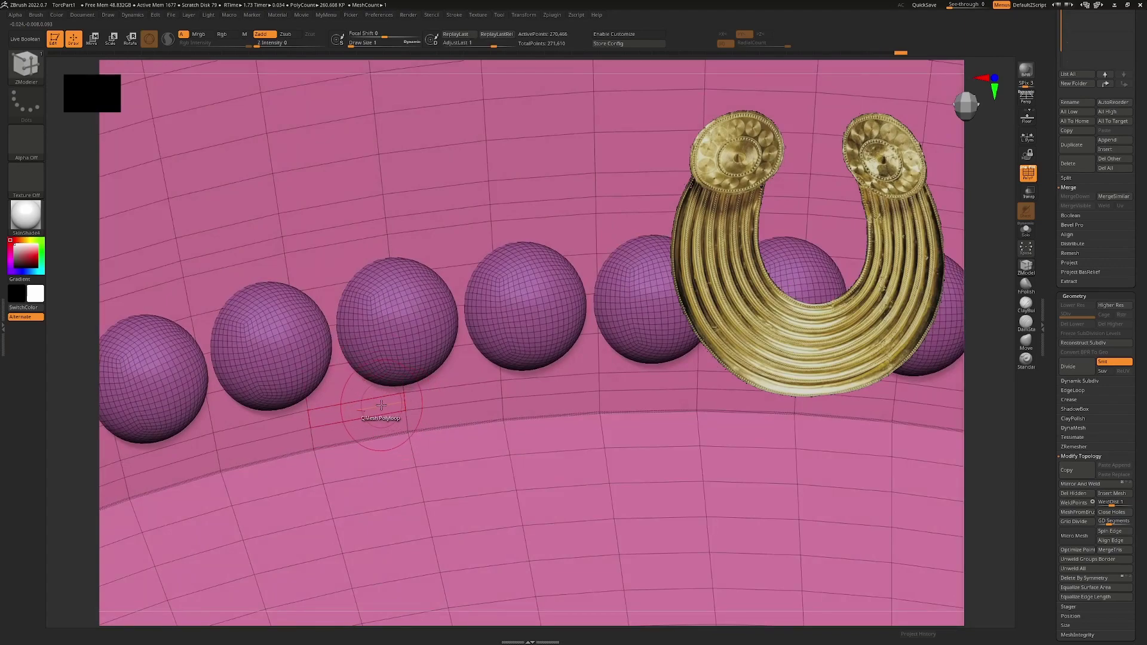
left_click(386, 404)
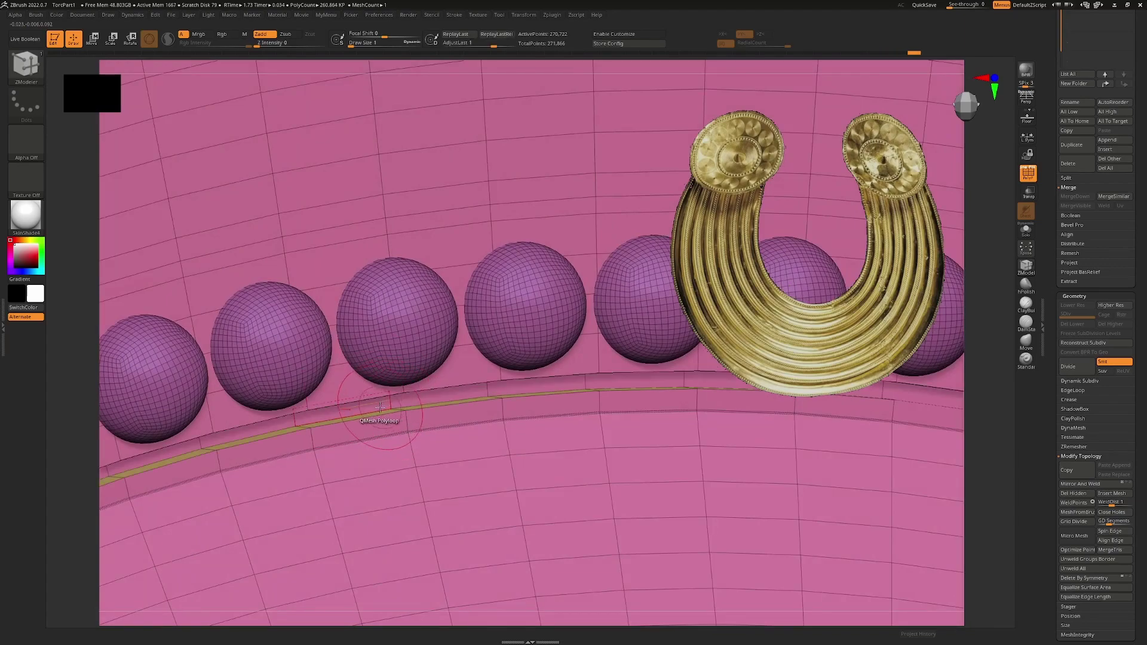
left_click(367, 228)
Turn on Dynamic Subdivision and hide the polyframe to show the whole disc smoothed
right_click_drag(462, 552, 445, 389, "ctrl")
key("d")
key("shift+f")
right_click_drag(494, 465, 369, 267, "ctrl")
left_click_drag(506, 266, 407, 332, "alt")
left_click_drag(684, 520, 669, 471)
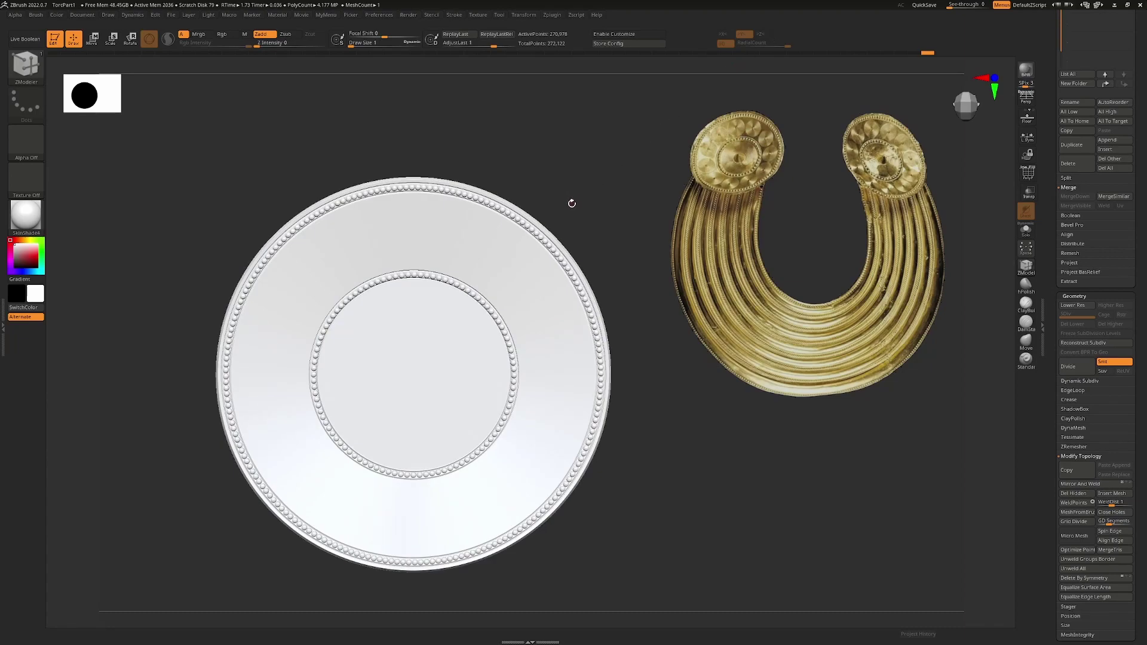
left_click_drag(557, 167, 570, 223, "alt")
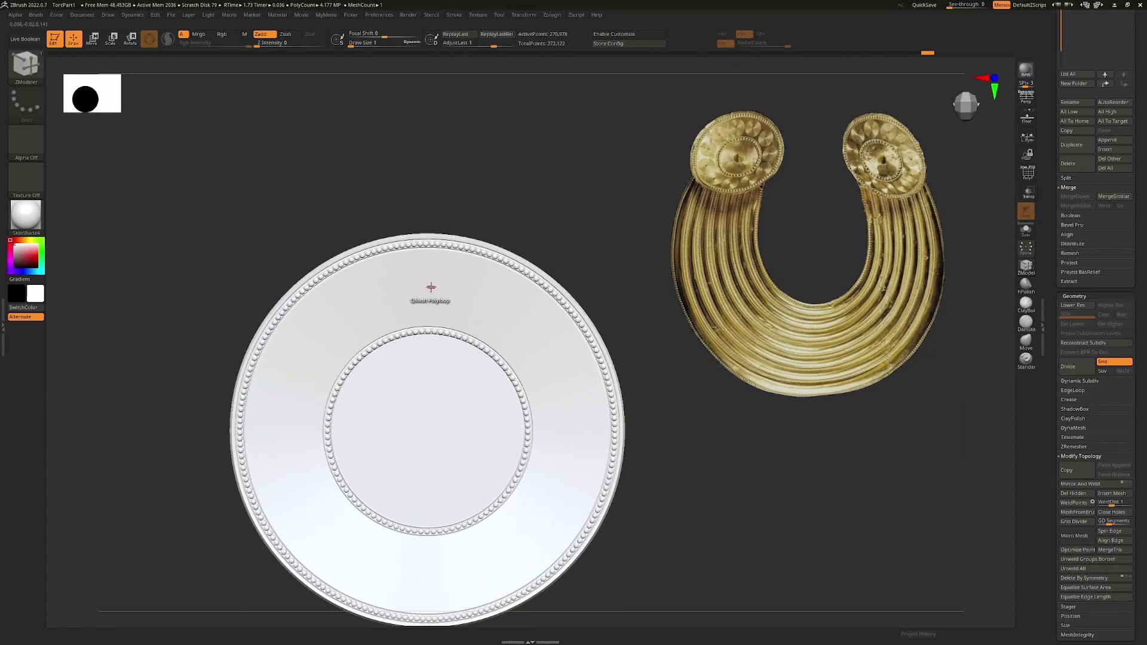
Choose the IMM Primitives insert brush
key("b")
key("i")
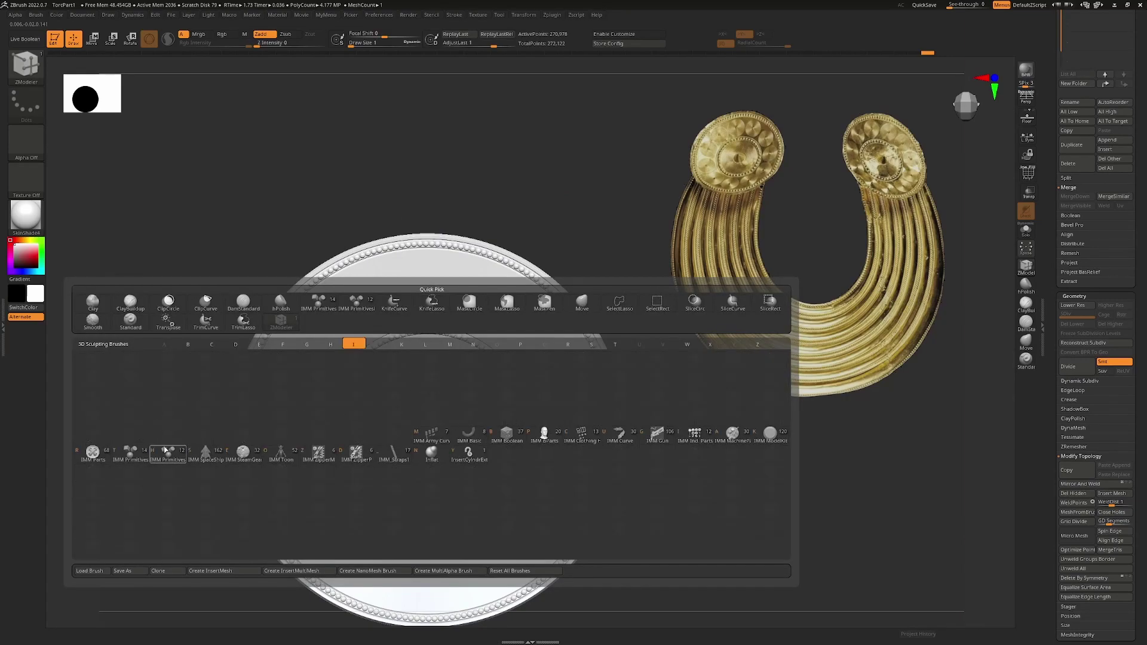
left_click(131, 454)
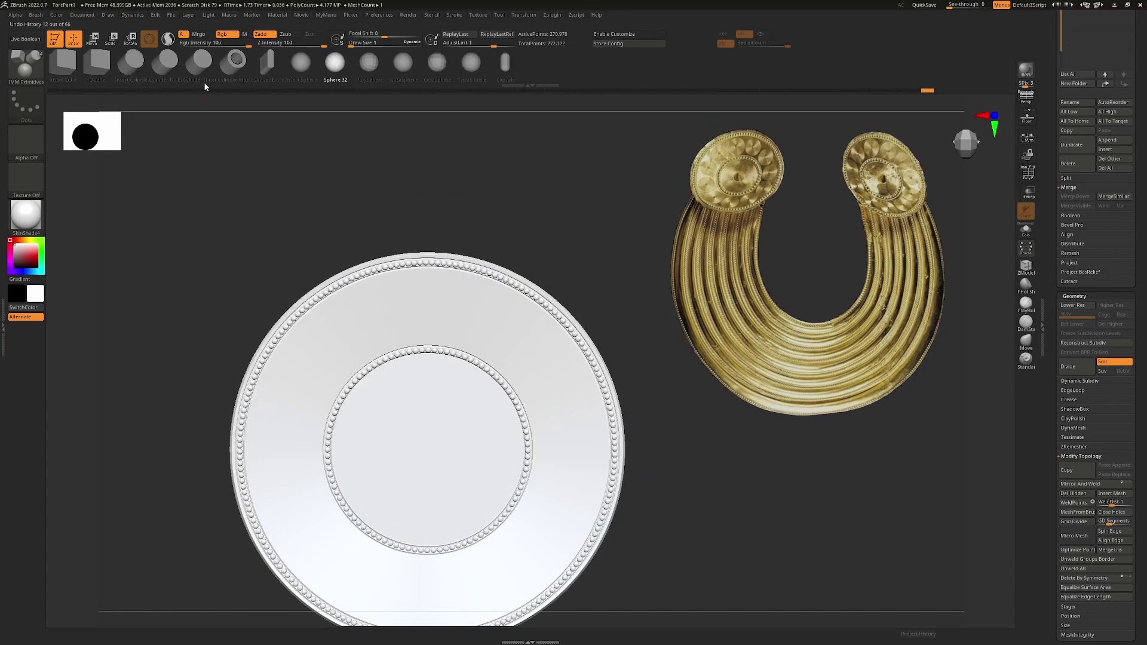
Choose the cylinder insert mesh and turn on radial symmetry with a radial count of 12
left_click(136, 60)
mouse_move(425, 289)
right_mouse_down("ctrl")
mouse_move(422, 330)
mouse_move(421, 287)
right_mouse_up("ctrl")
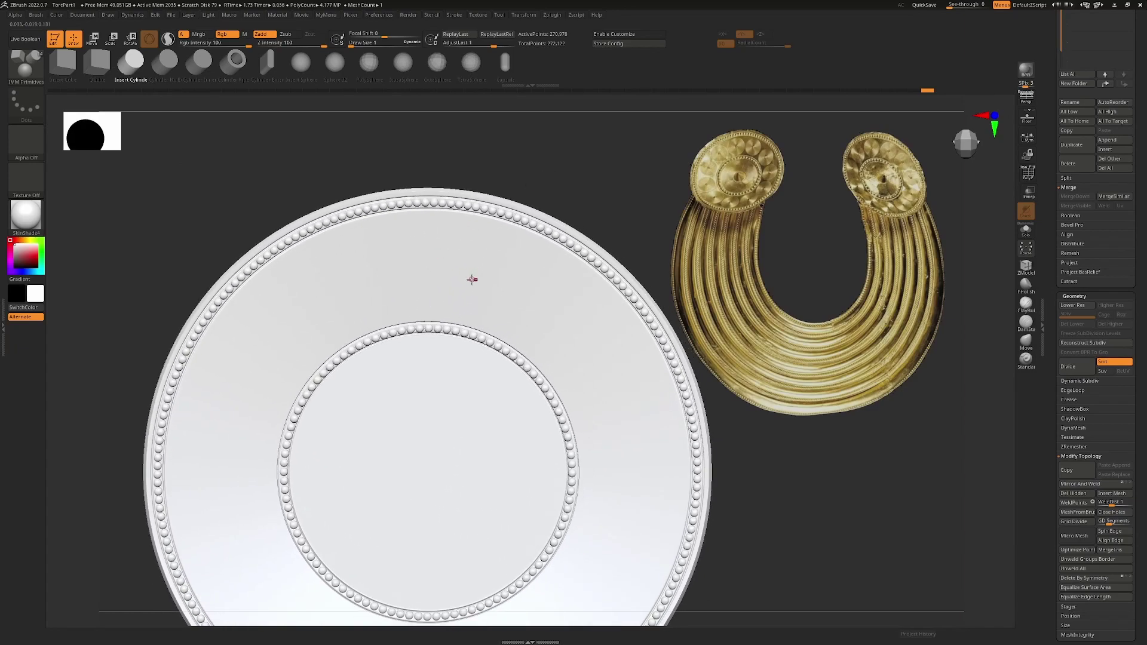
key("x")
left_click(786, 45)
type("12")
key("Return")
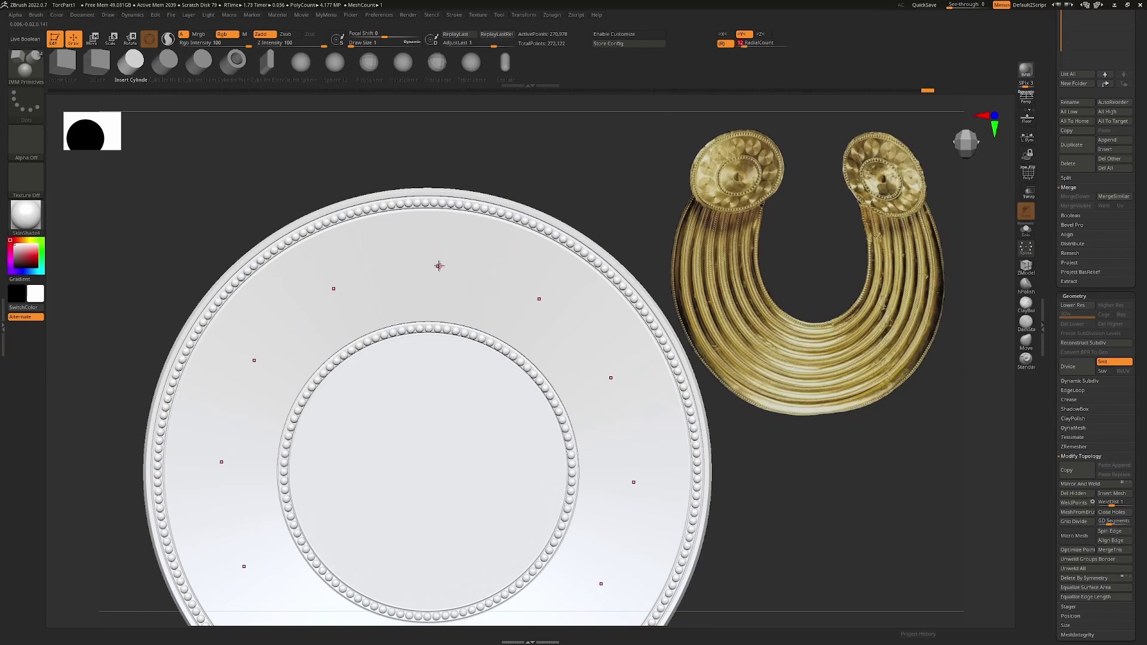
Insert a radial ring of 12 large cylinders on the flat band between the two bead rings, replacing an undone first attempt
scroll(439, 266, "up", 5)
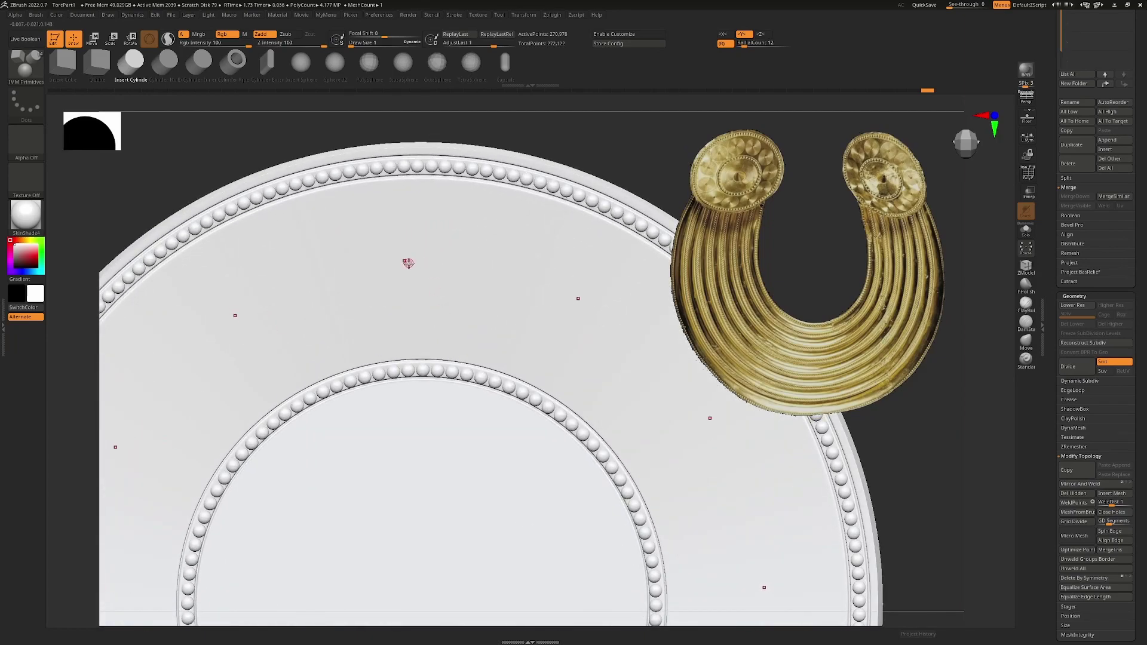
left_click_drag(408, 268, 418, 342)
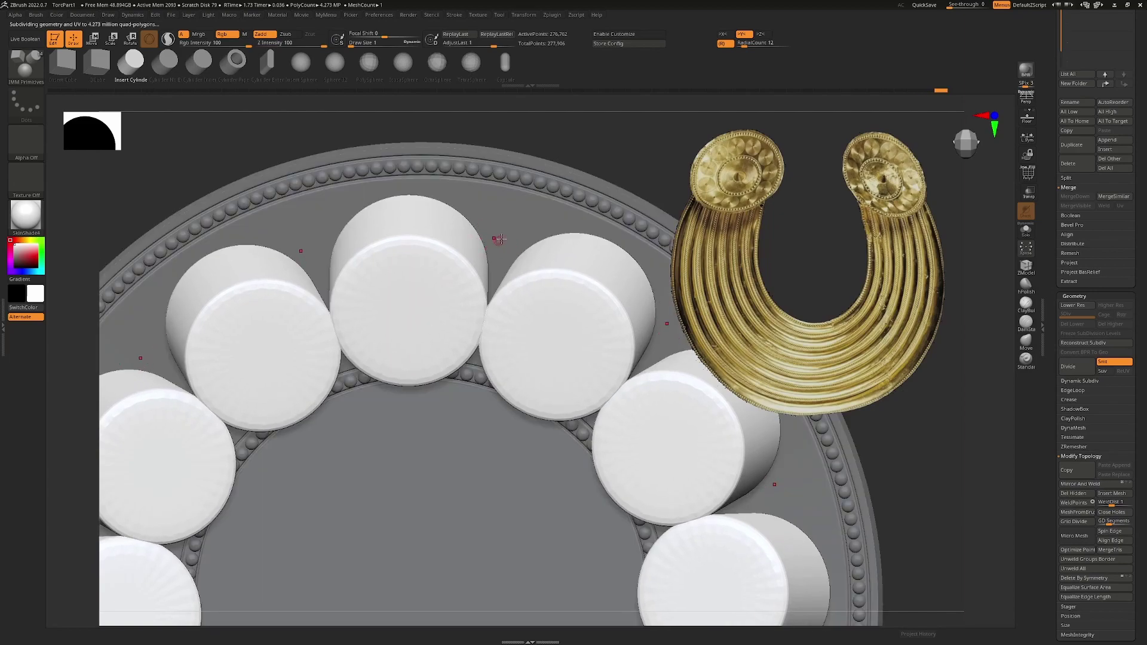
key("ctrl+z")
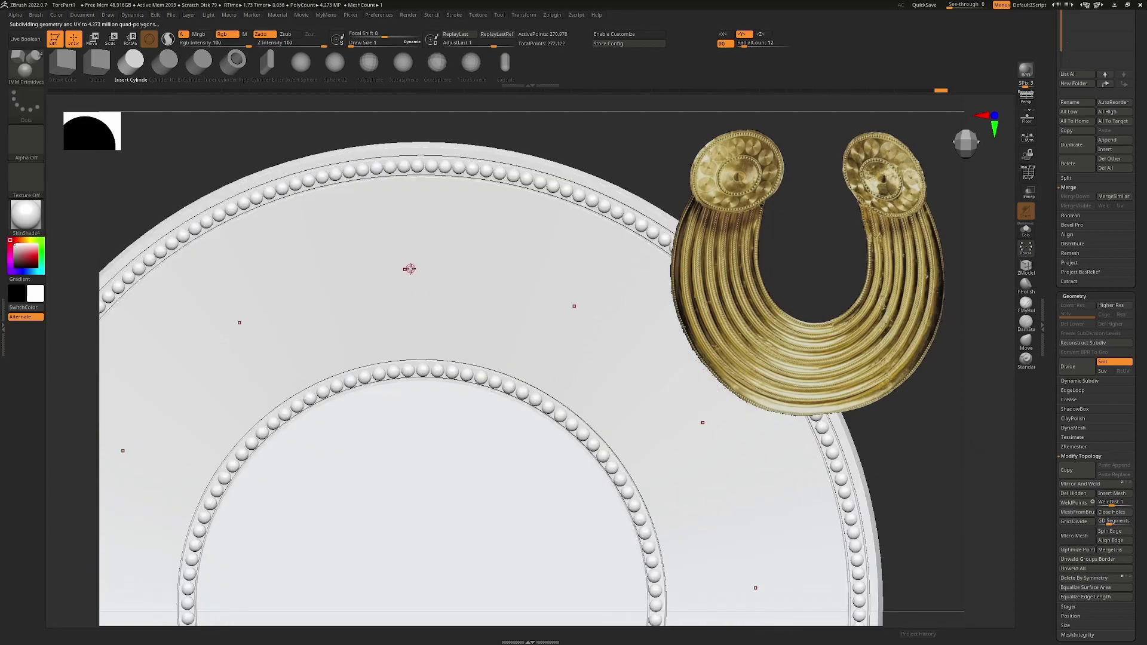
left_click_drag(404, 265, 417, 353)
right_click_drag(417, 354, 395, 274, "ctrl")
left_click_drag(642, 268, 708, 258)
Split the unmasked cylinders off the disc into their own subtool
scroll(1076, 119, "up", 5)
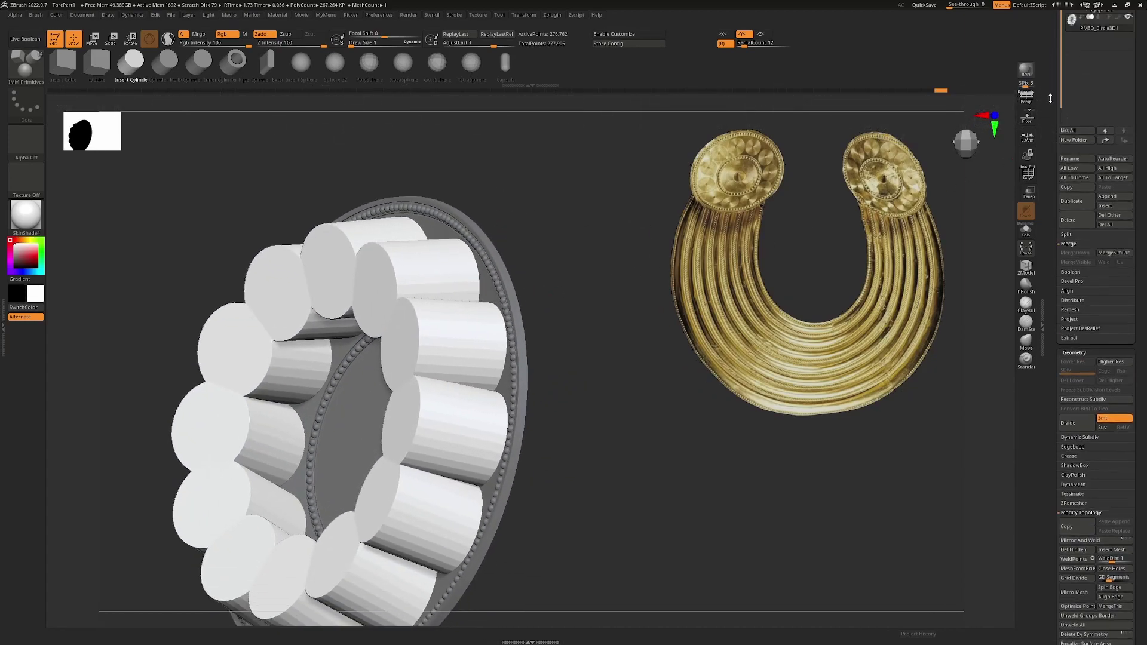
mouse_move(1088, 226)
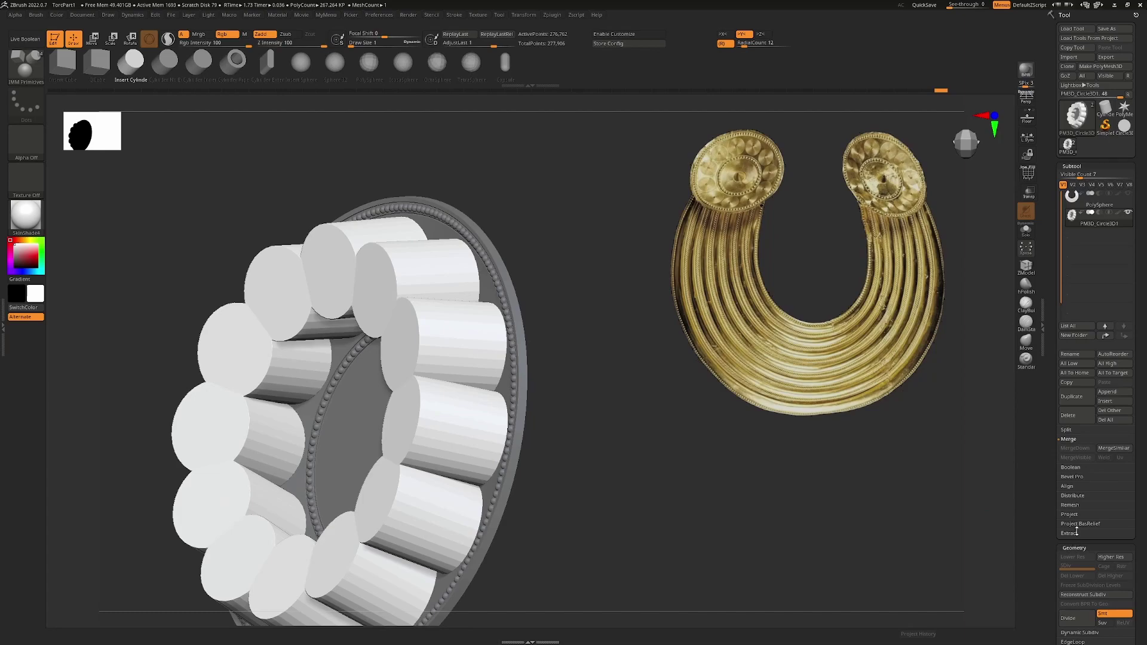
left_click(1073, 431)
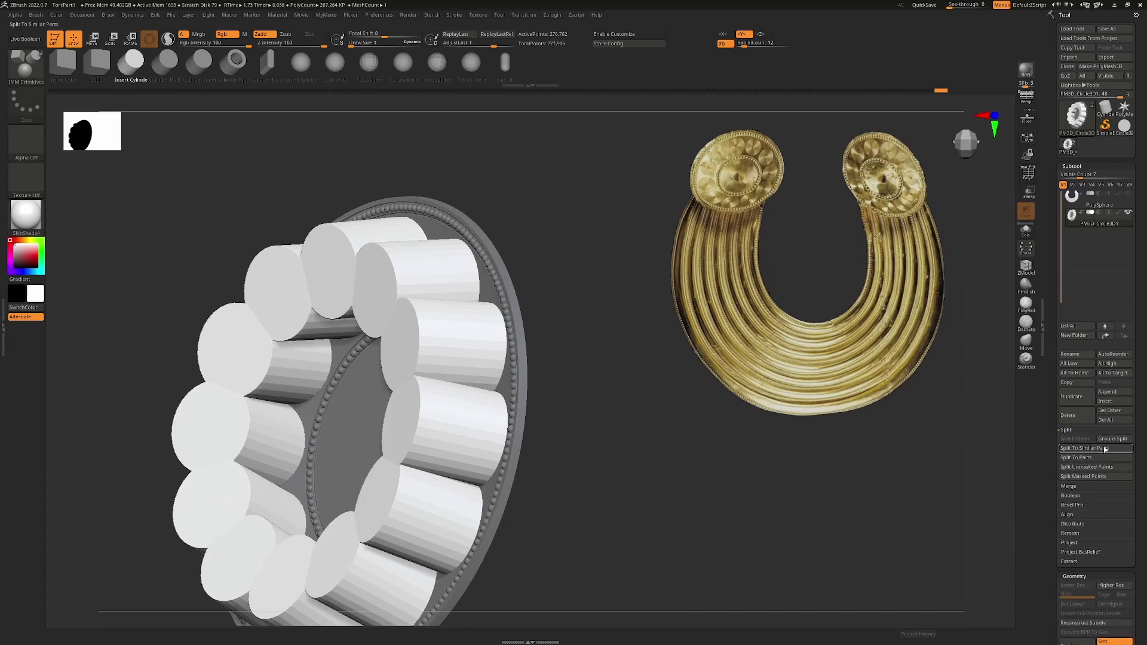
left_click(1099, 471)
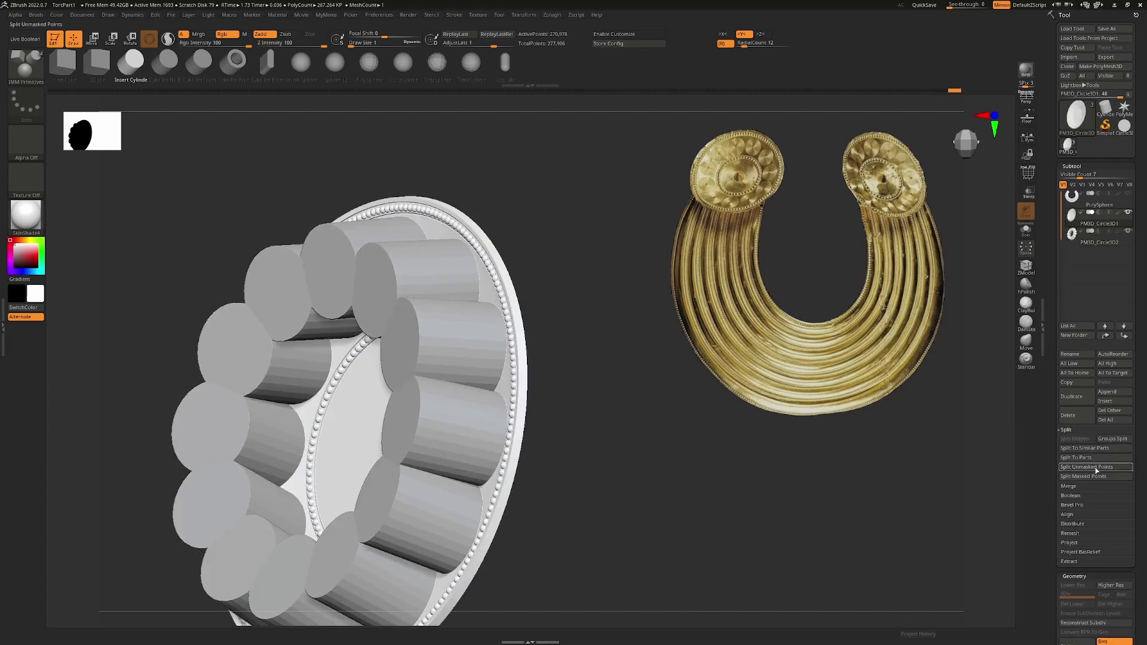
Select the new cylinder subtool, examine it alone in polyframe with the disc hidden, and show the disc again
left_click(1094, 239)
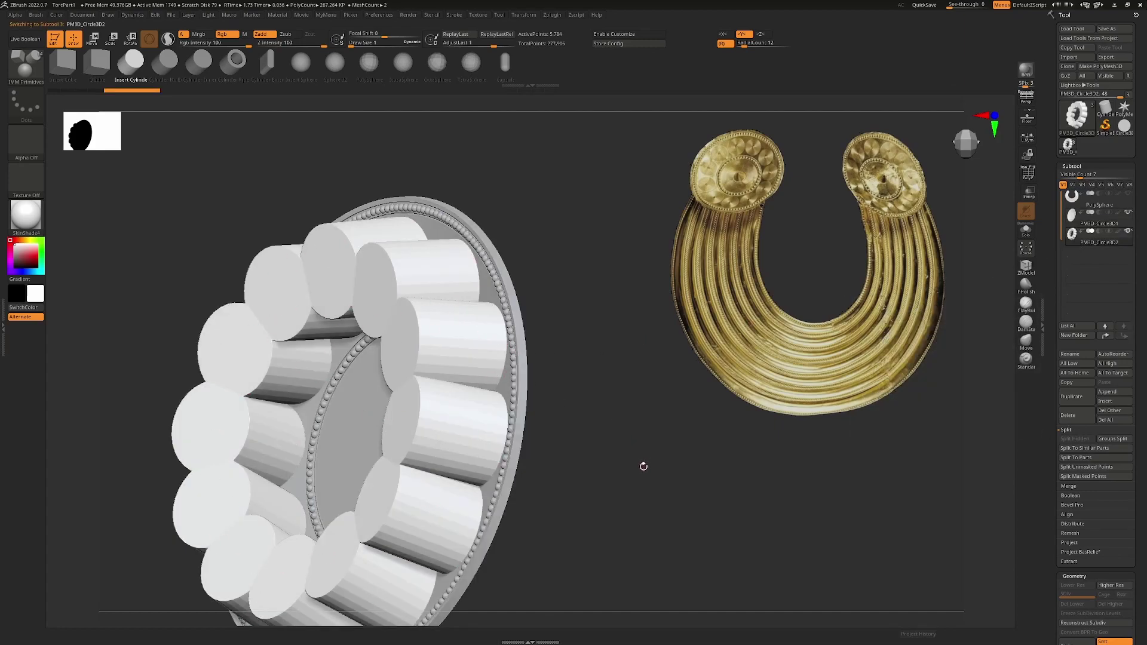
left_click(1127, 214)
left_click_drag(585, 462, 612, 456)
key("shift+f")
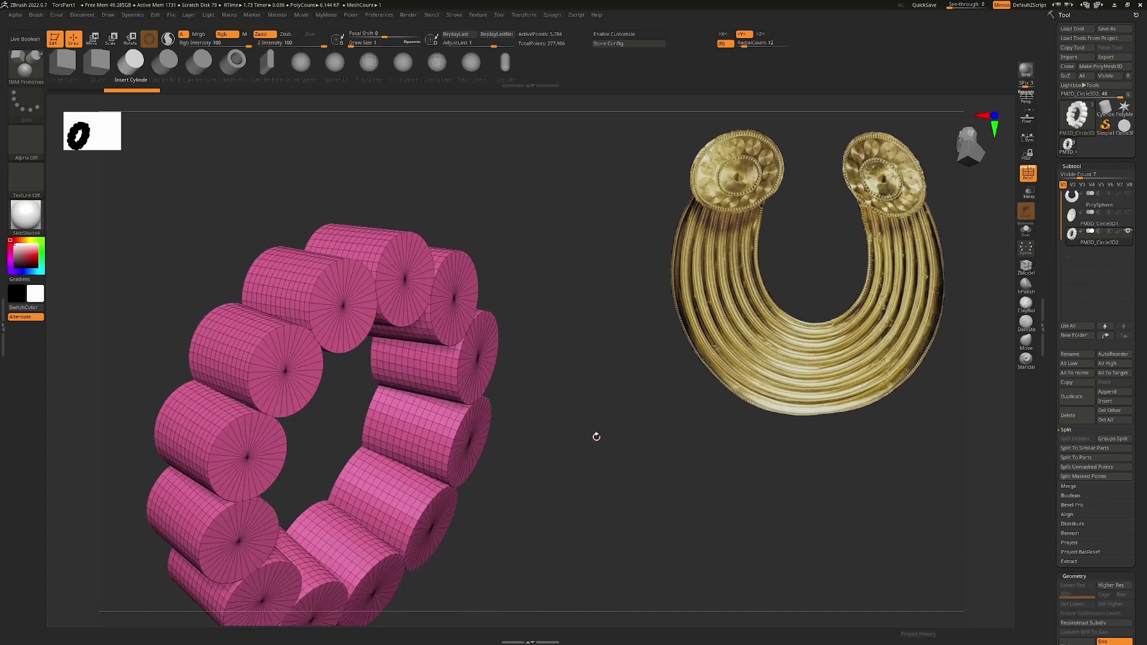
left_click(1127, 213)
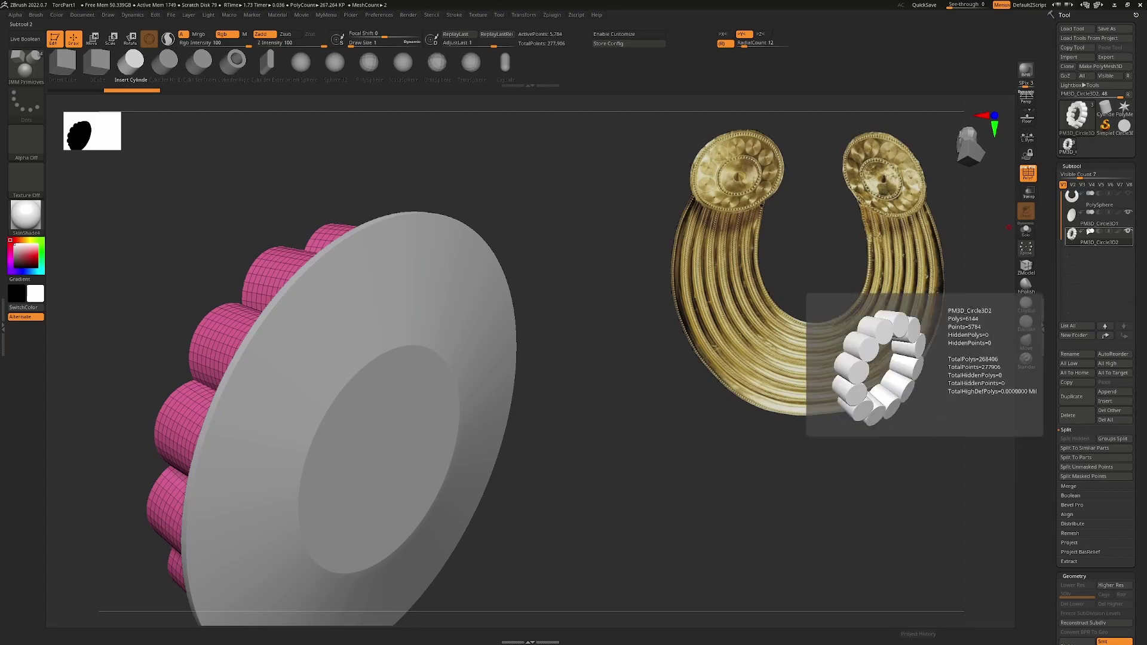
Turn on Live Boolean, hide the polyframe and return to a front view of the disc
left_click(28, 39)
left_click_drag(599, 454, 644, 469)
key("shift+f")
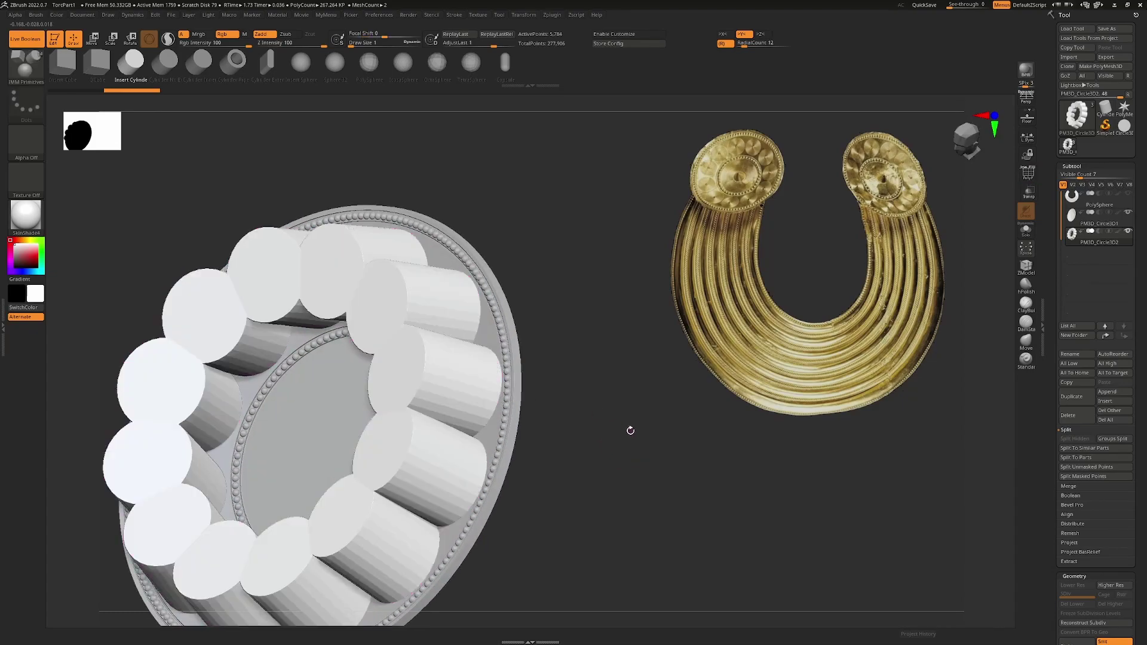
left_click_drag(628, 430, 542, 340, "shift")
right_click_drag(476, 334, 541, 367, "alt")
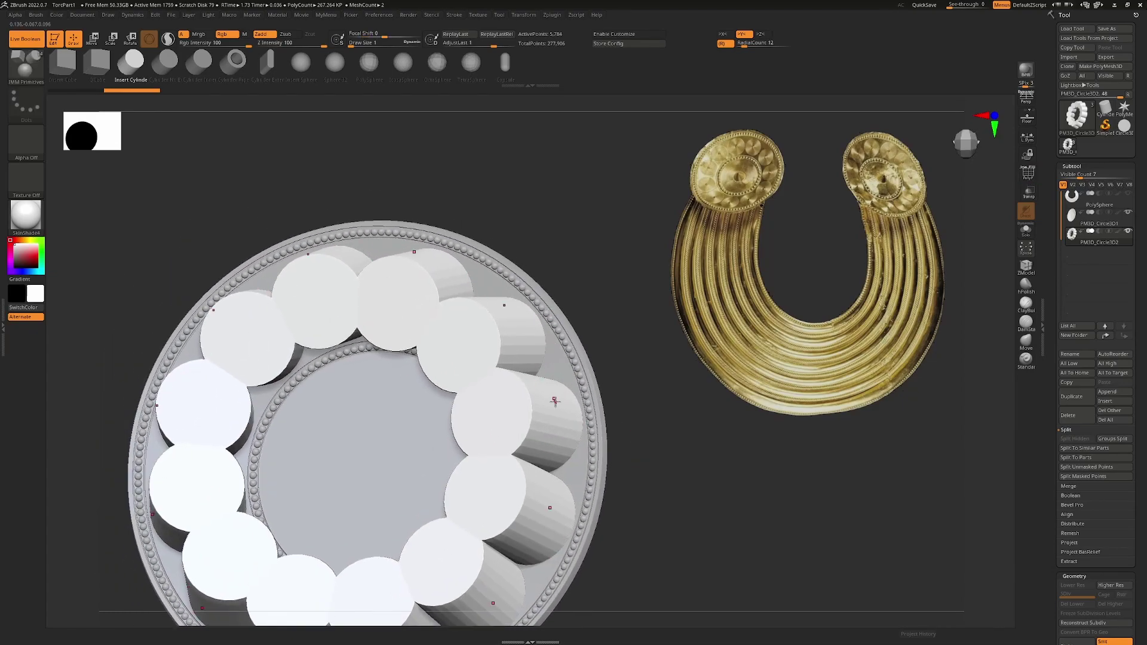
Set the cylinder subtool to Boolean subtraction from the disc, briefly trying intersection and switching back
mouse_move(1098, 225)
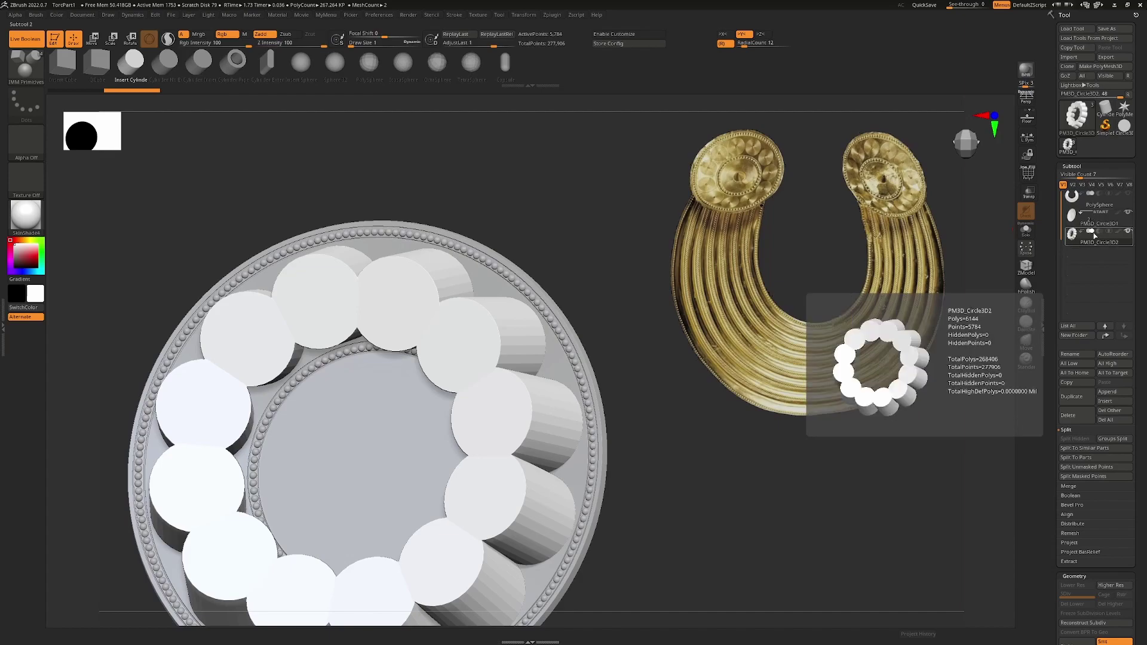
left_click(1097, 300)
left_click(1092, 233)
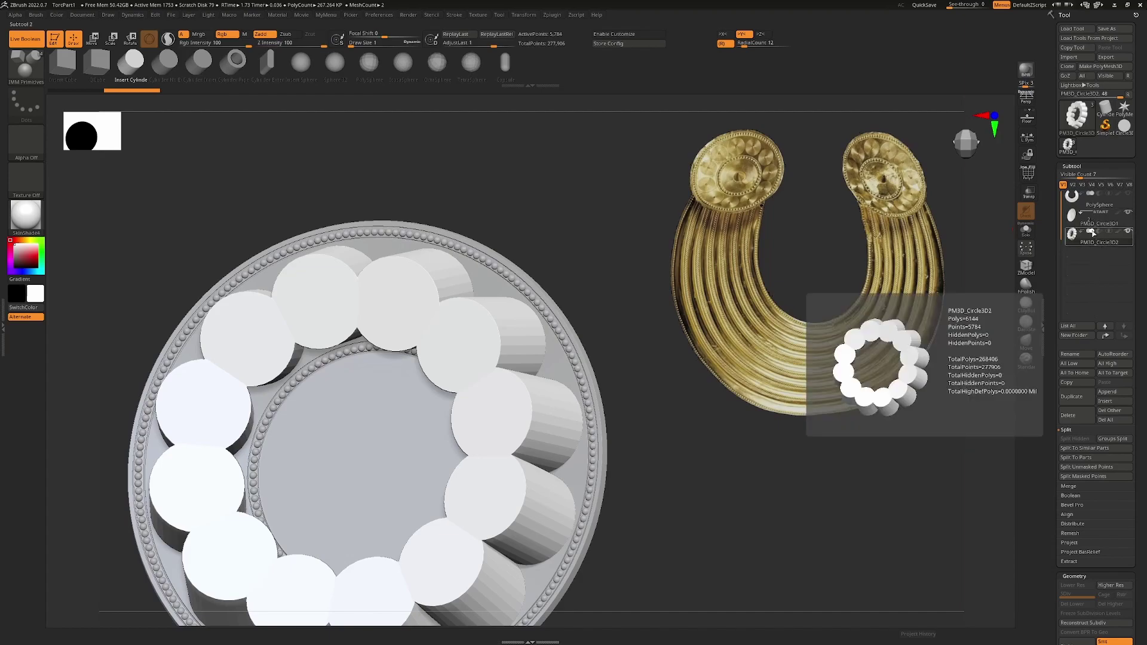
left_click(1099, 233)
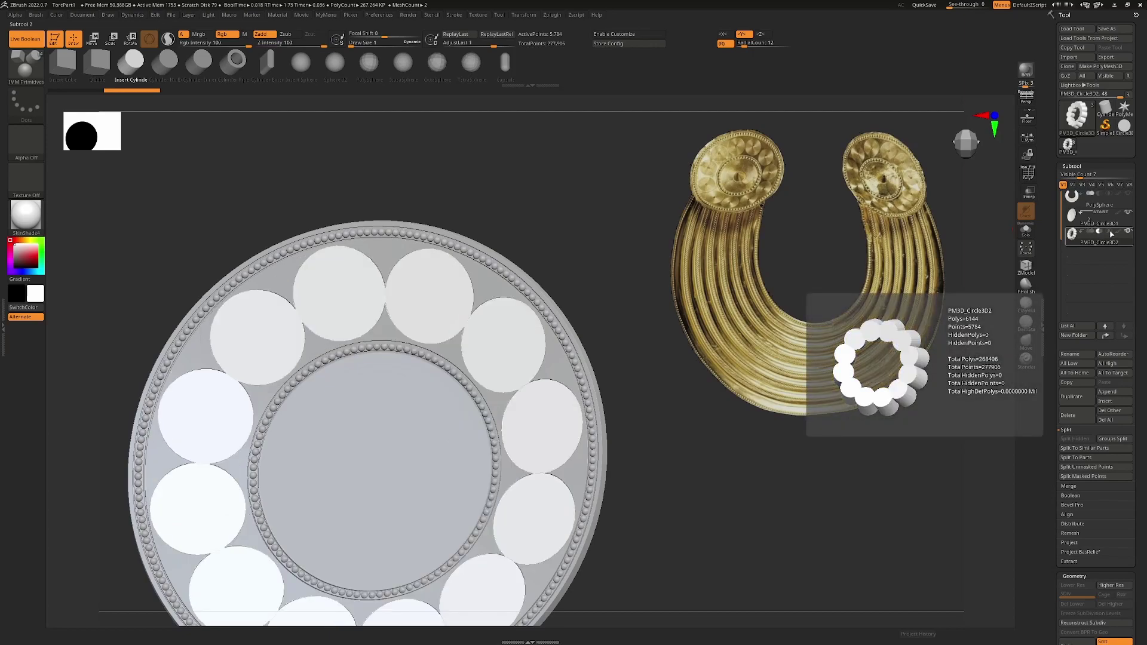
left_click(1110, 233)
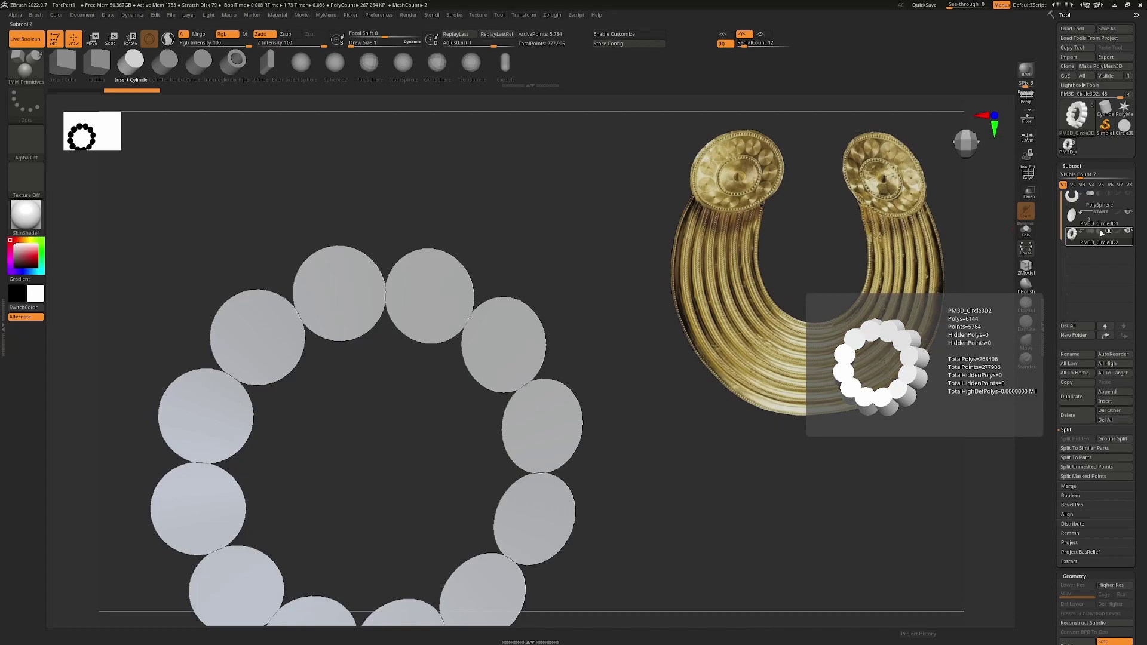
left_click(1102, 234)
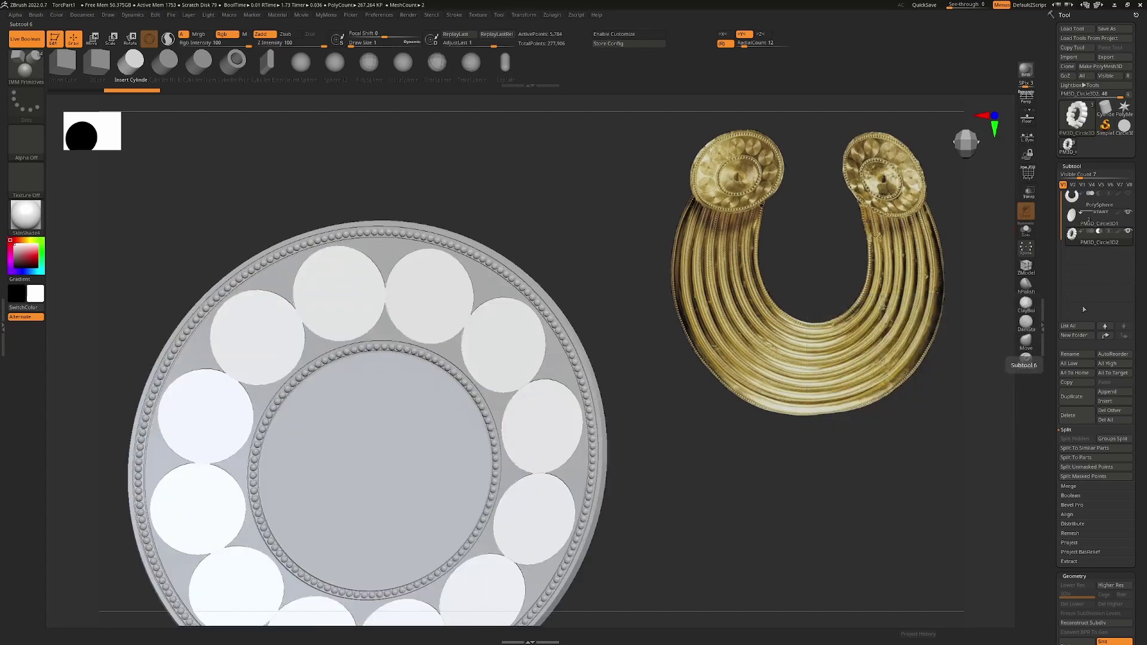
Create a subtool folder named bool from the disc and add the cylinder subtool to it
left_click(1098, 224)
left_click(1097, 218)
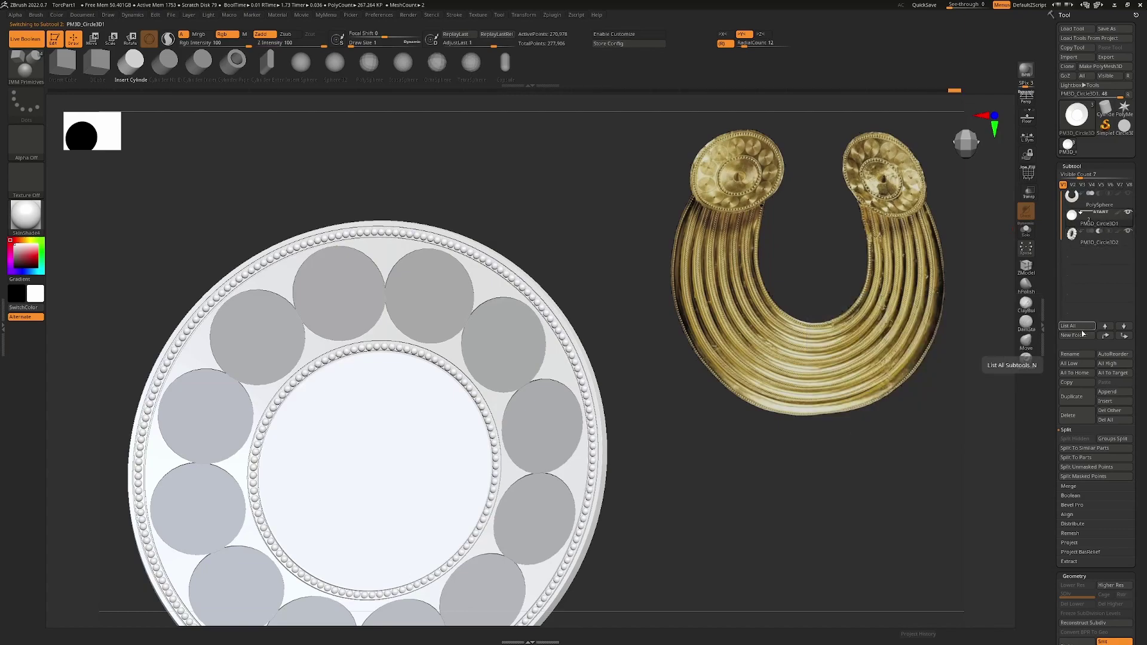
left_click(1078, 336)
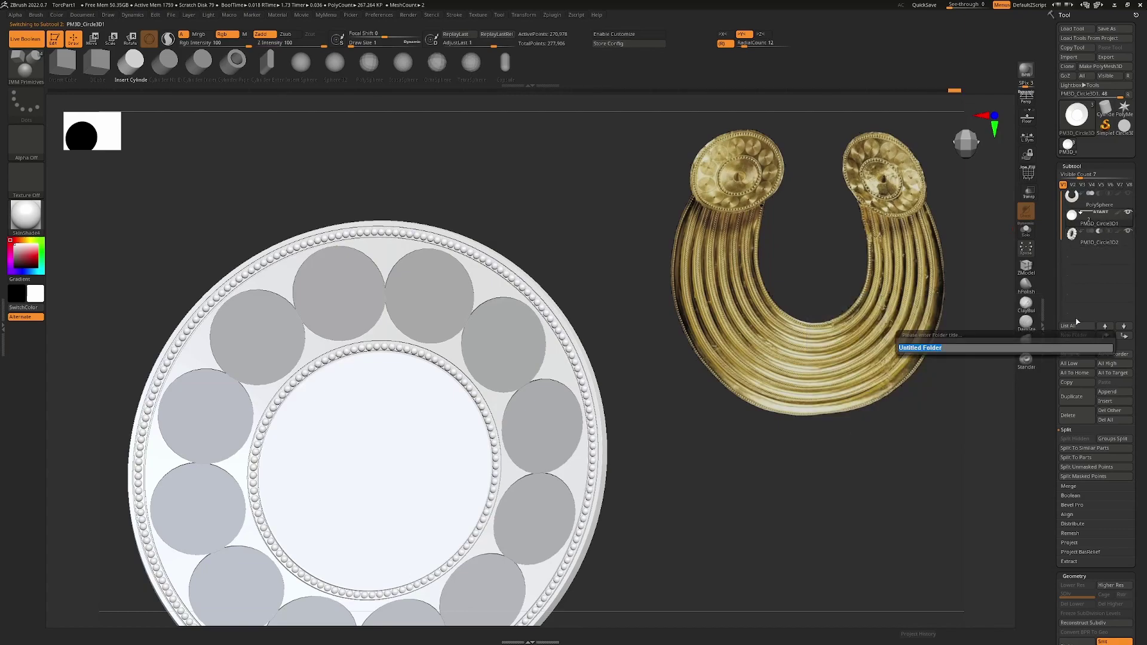
type("bool")
key("Return")
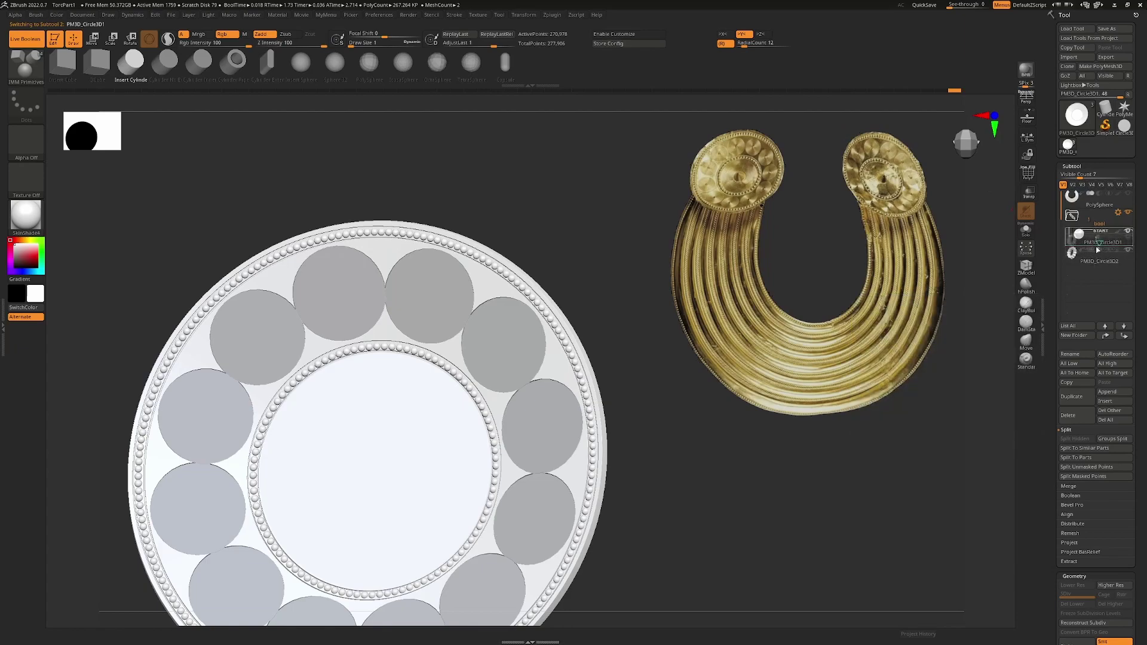
left_click(1092, 249)
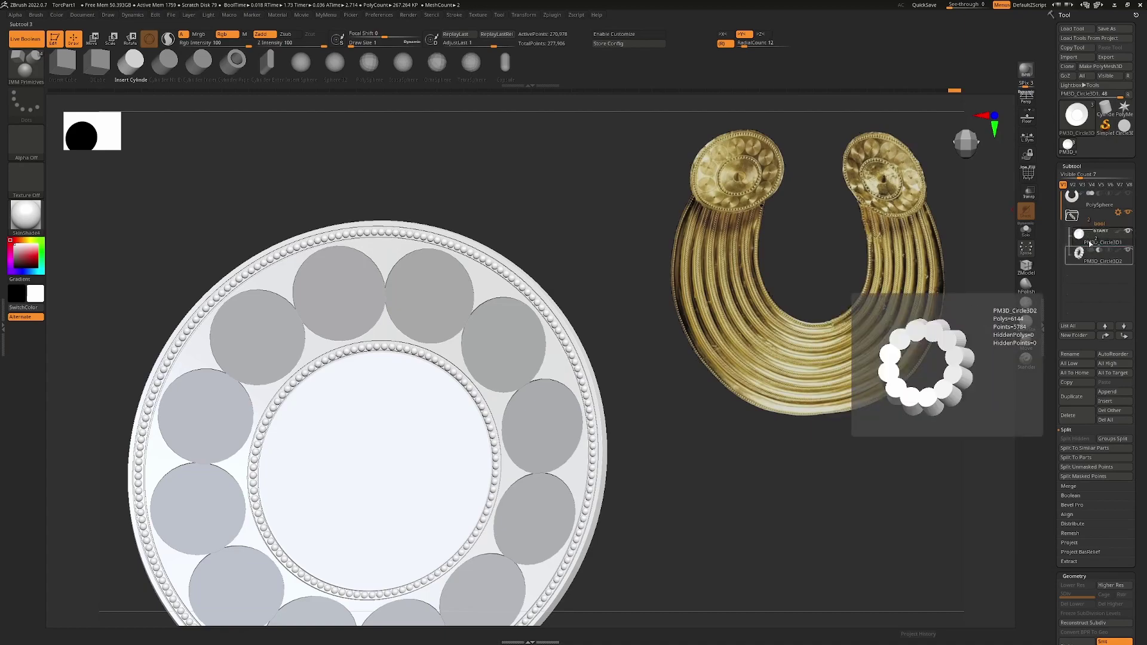
Look at the Boolean options in the bool folder's actions and examine the circular cuts on the disc up close
left_click(1118, 212)
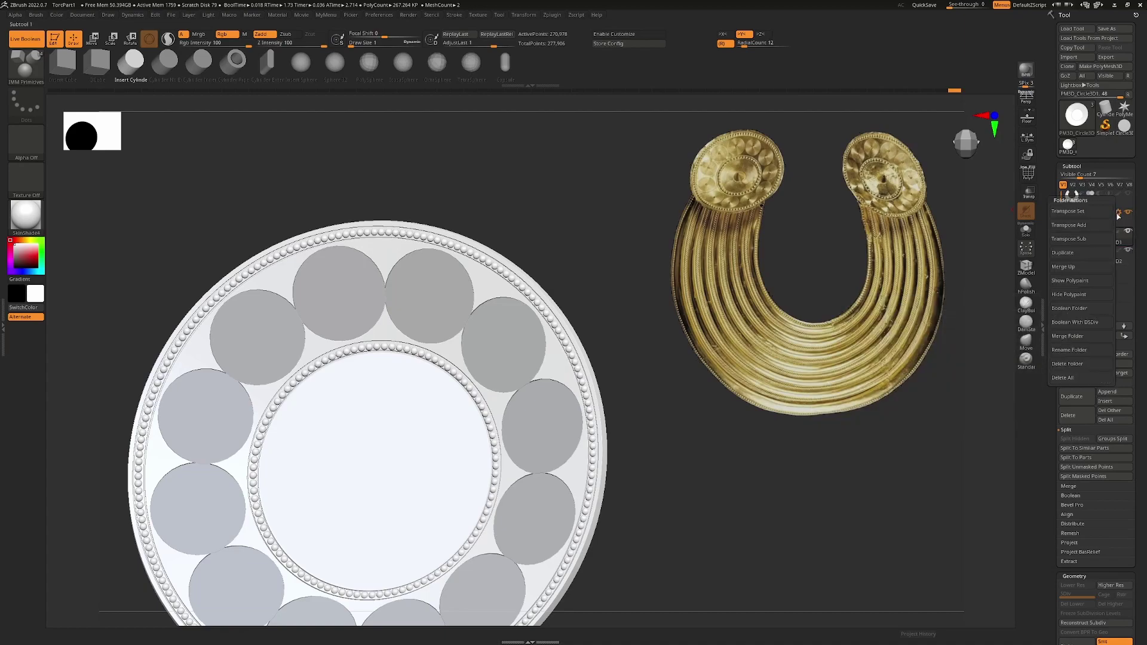
left_click(1088, 321)
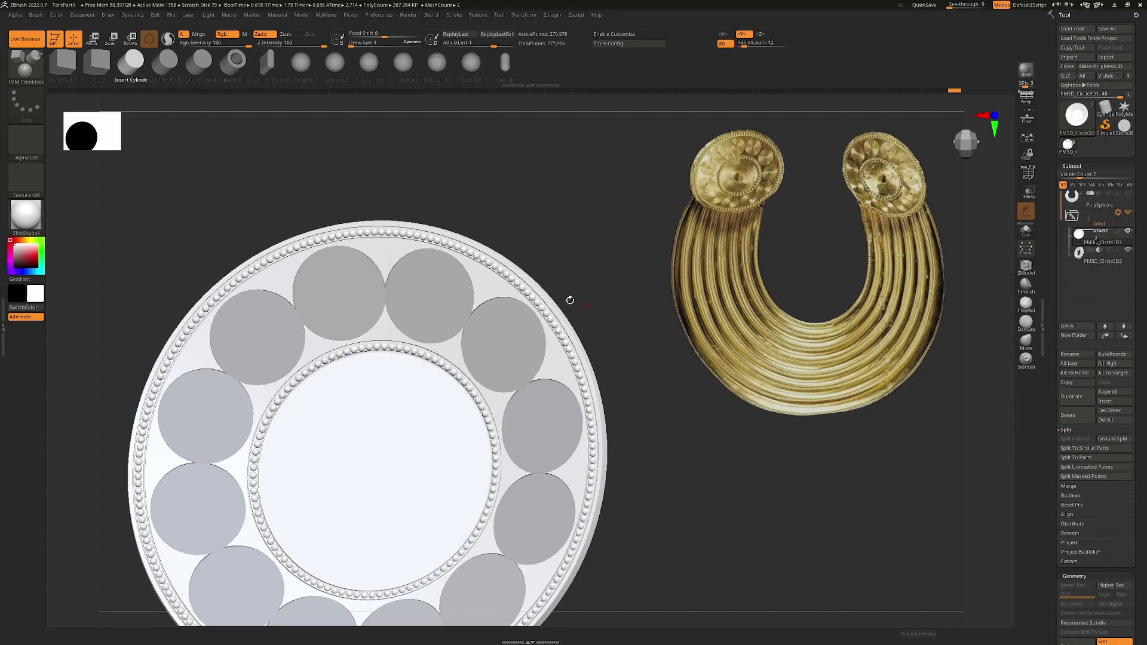
left_click_drag(588, 305, 524, 296)
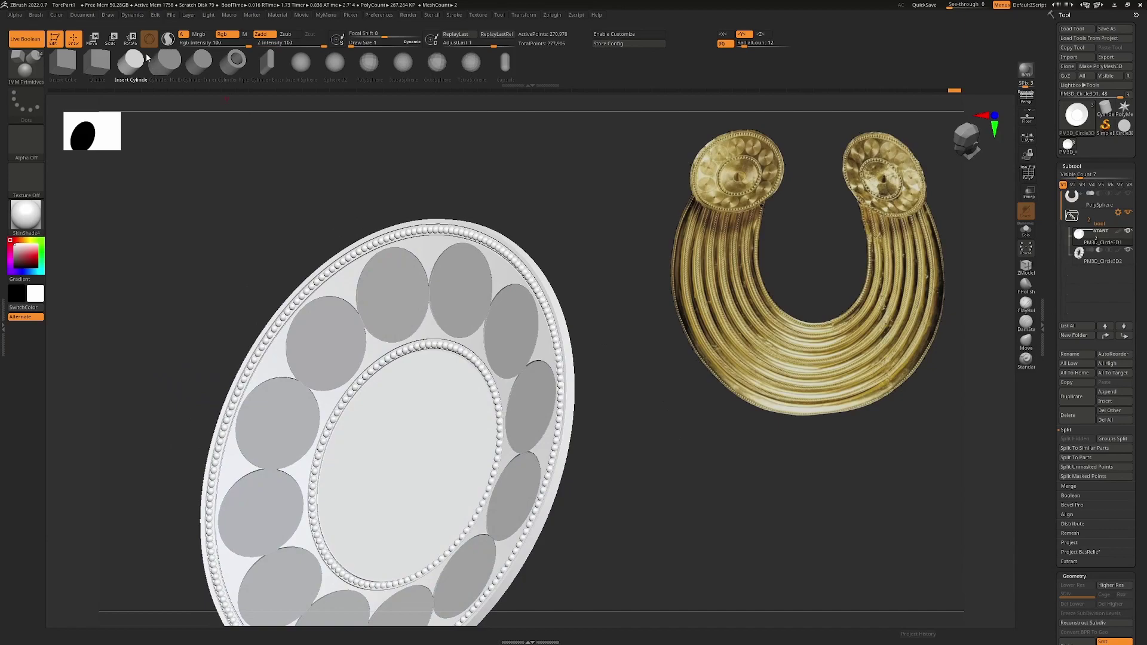
left_click_drag(605, 339, 624, 406, "alt")
mouse_move(492, 276)
right_mouse_down("ctrl")
mouse_move(497, 336)
mouse_move(507, 271)
right_mouse_up("ctrl")
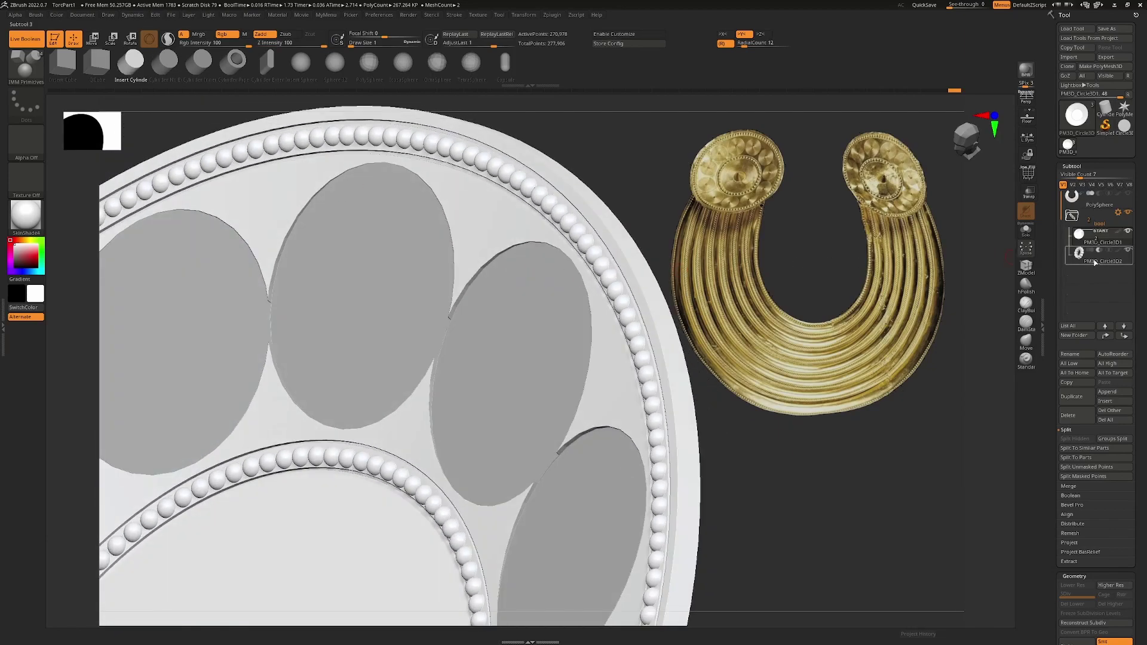
left_click_drag(788, 289, 773, 430)
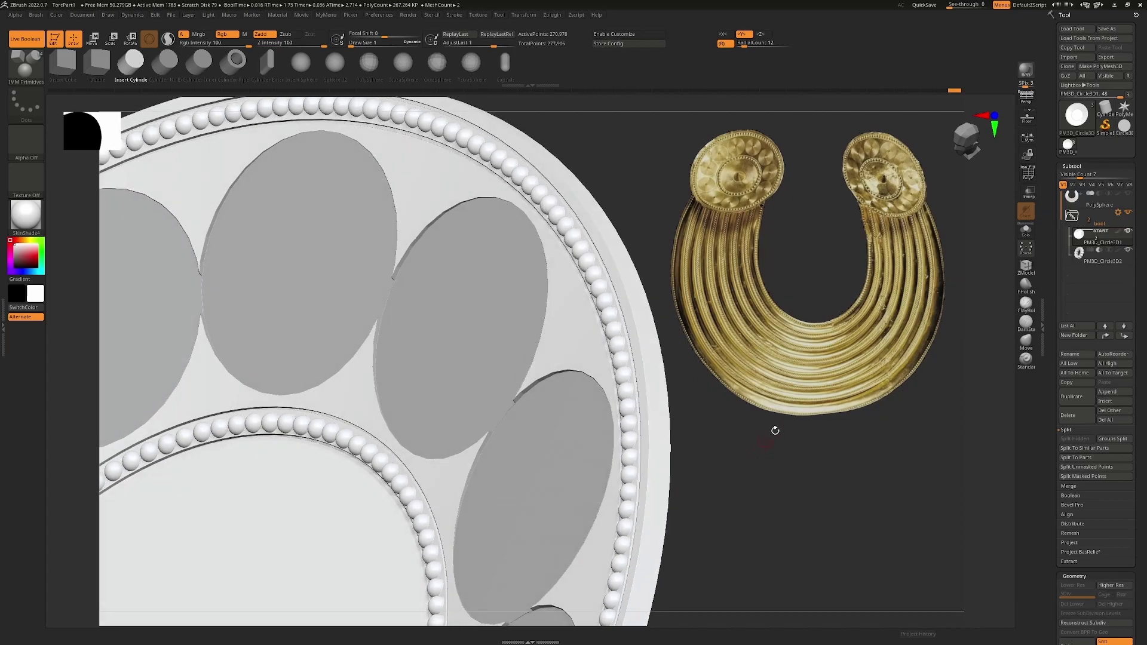
Select the cylinder subtool and compare the disc with Live Boolean off and on, checking the cylinders in polyframe
left_click(1118, 261)
left_click_drag(555, 361, 646, 372)
left_click_drag(765, 485, 714, 458)
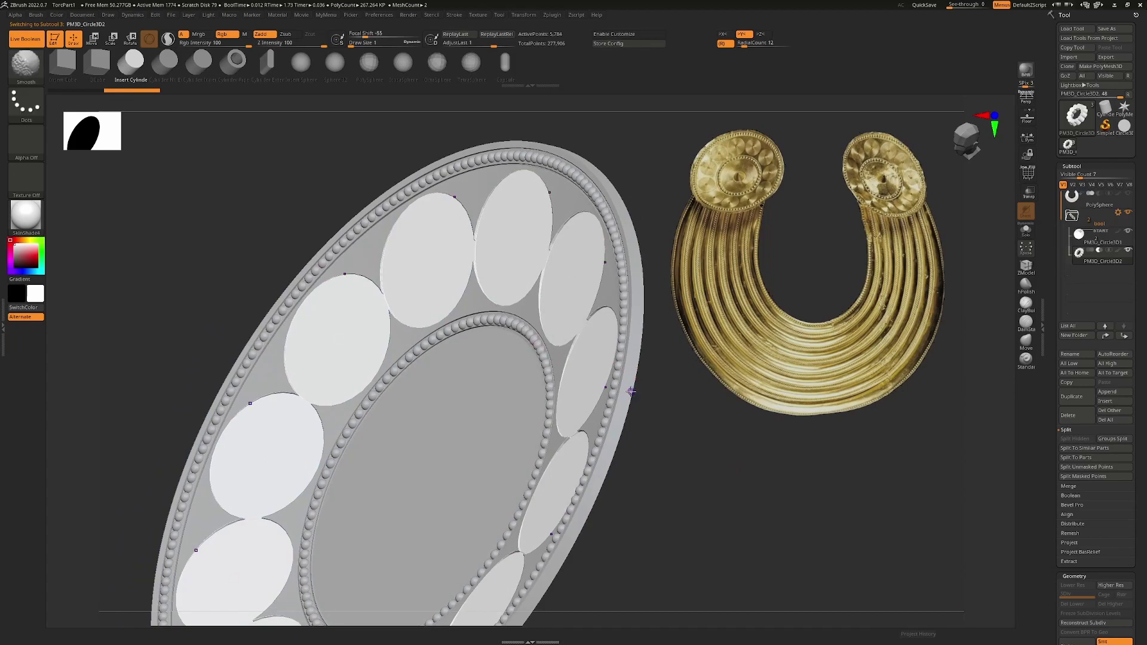
key("shift+f")
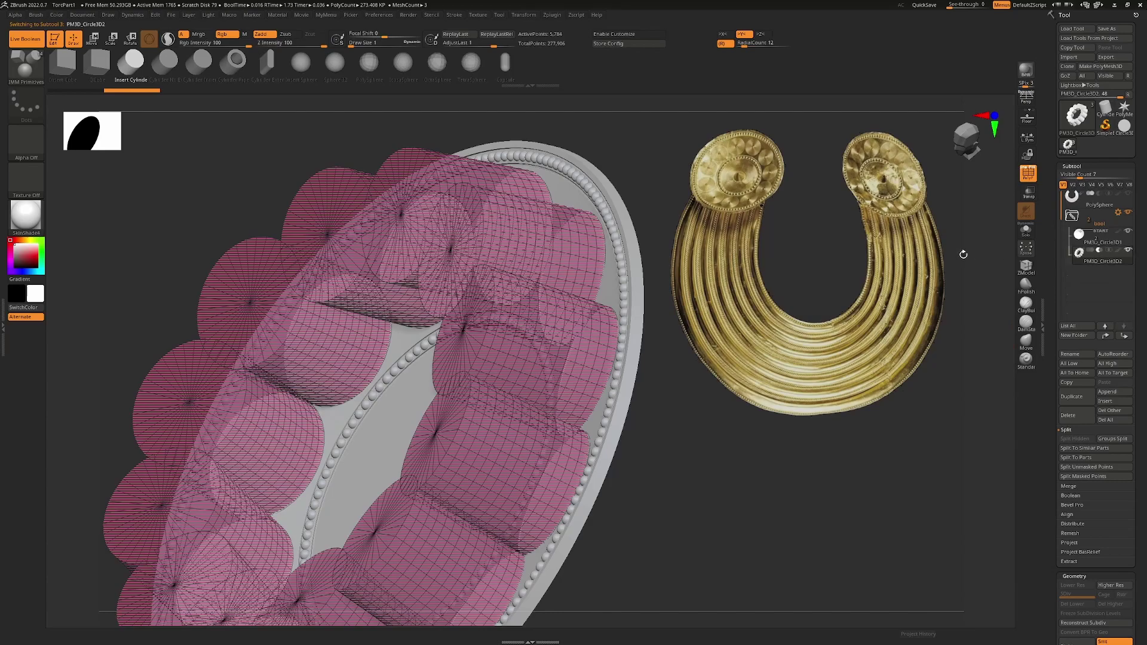
left_click(32, 35)
left_click(34, 36)
left_click(33, 37)
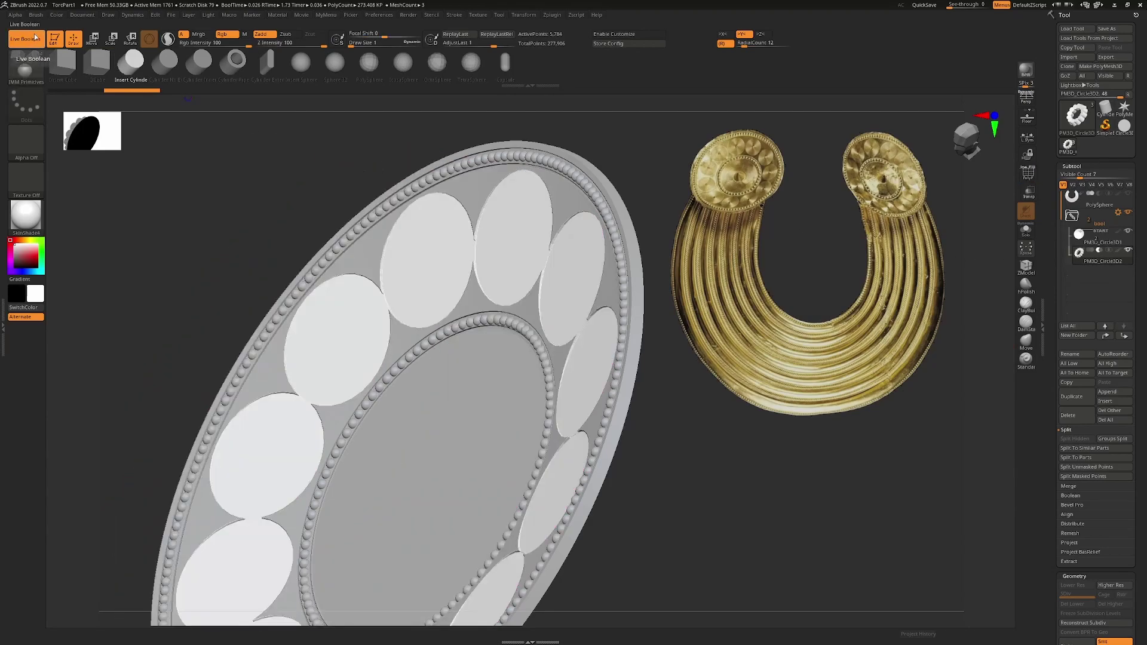
left_click(31, 39)
left_click(31, 39)
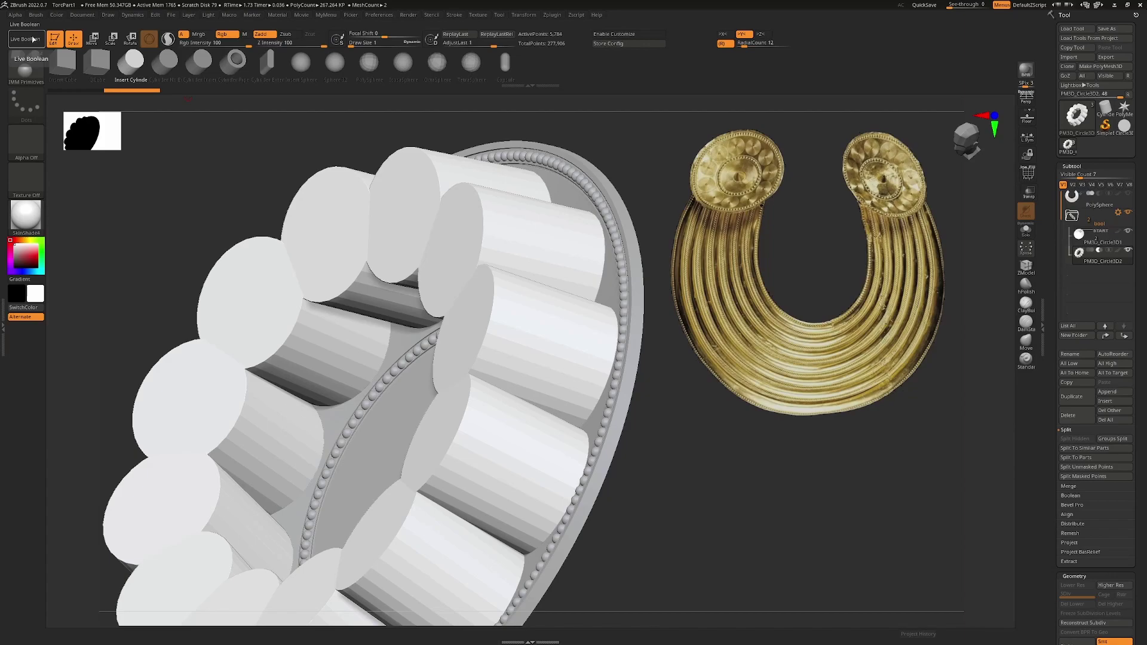
left_click(33, 38)
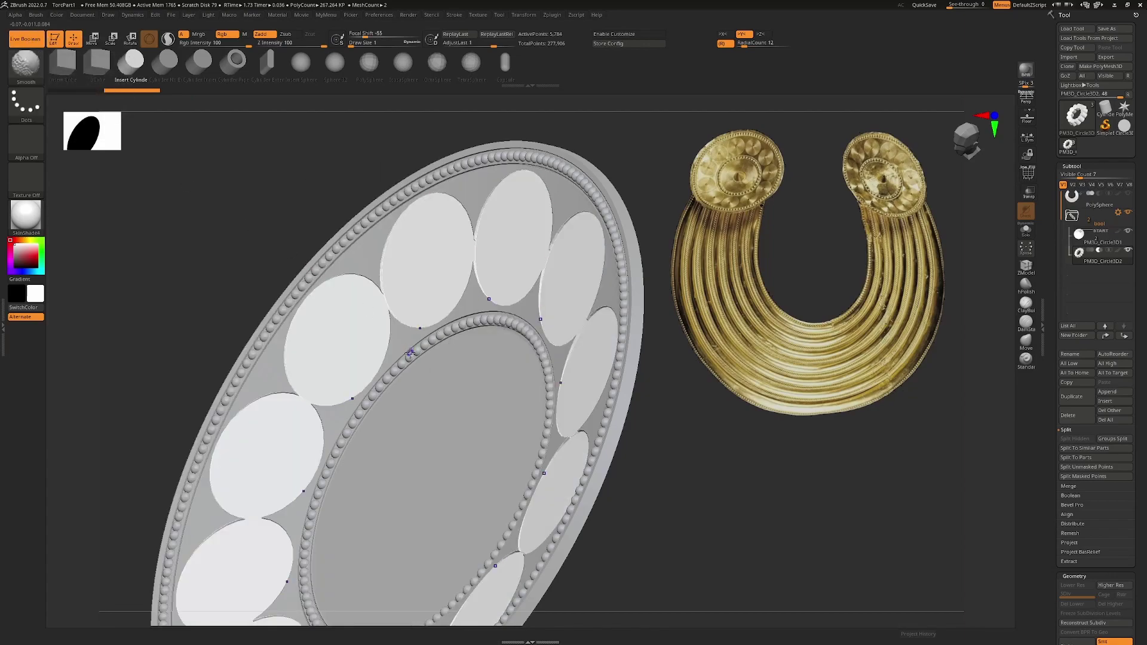
Move the ring of Boolean cylinders along their depth axis to adjust how far they cut into the disc
key("shift+f")
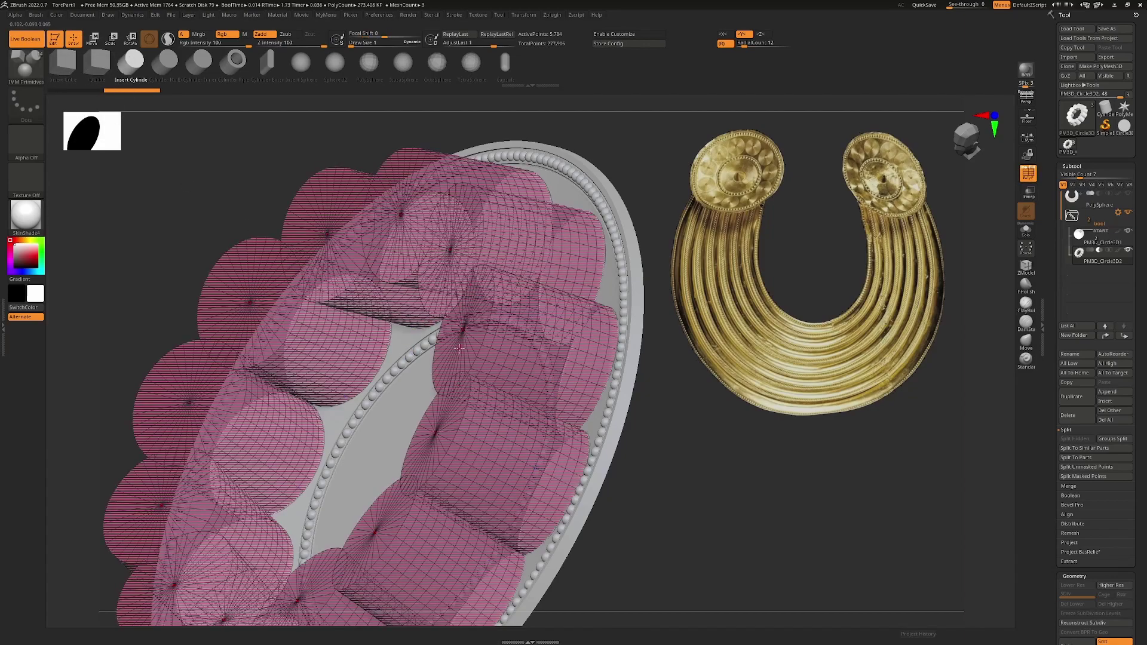
key("w")
mouse_move(496, 277)
right_mouse_down("ctrl")
mouse_move(536, 249)
mouse_move(467, 332)
mouse_move(515, 219)
mouse_move(478, 185)
mouse_move(483, 394)
mouse_move(463, 384)
right_mouse_up("ctrl")
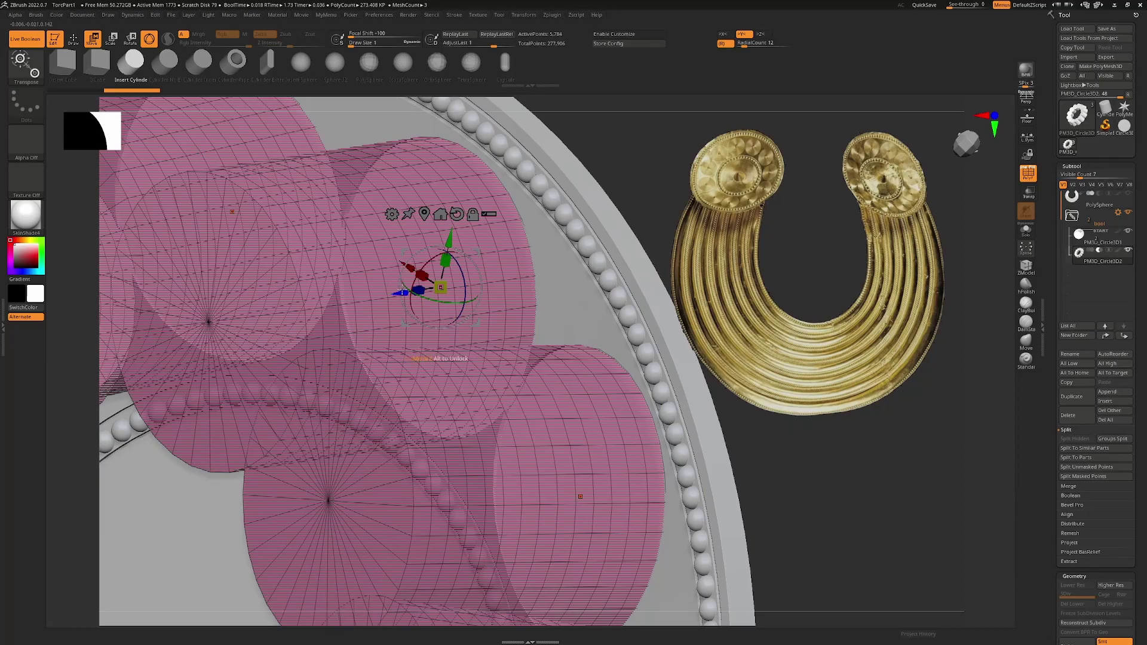
mouse_move(406, 286)
left_mouse_down()
mouse_move(416, 285)
mouse_move(403, 292)
left_mouse_up()
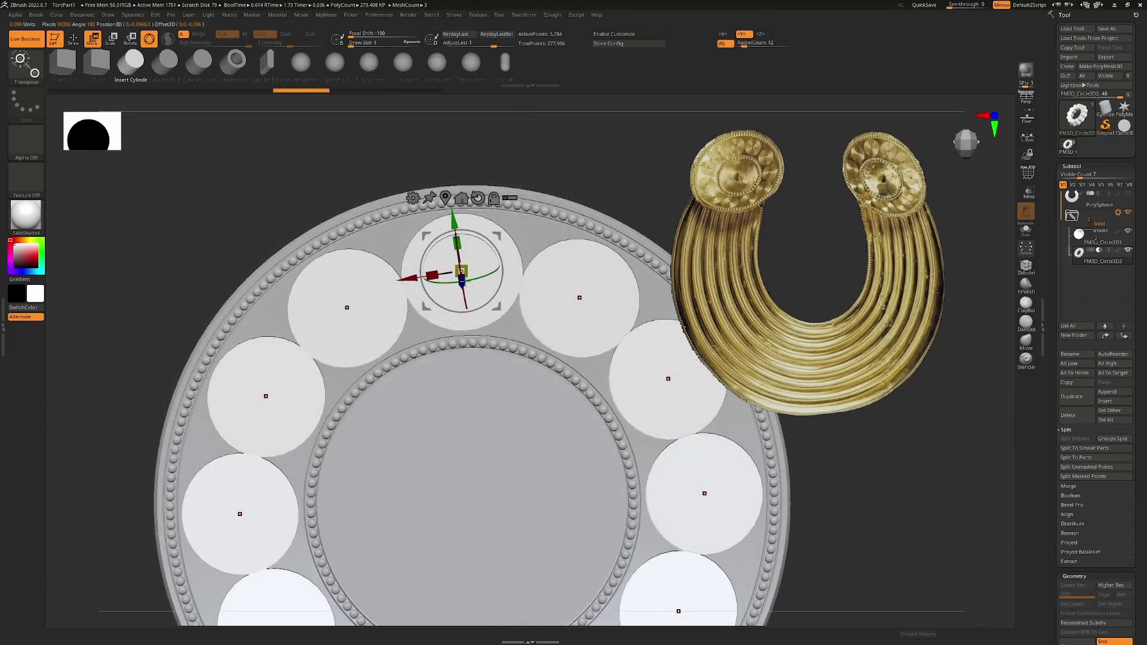
right_click_drag(454, 293, 537, 299, "ctrl")
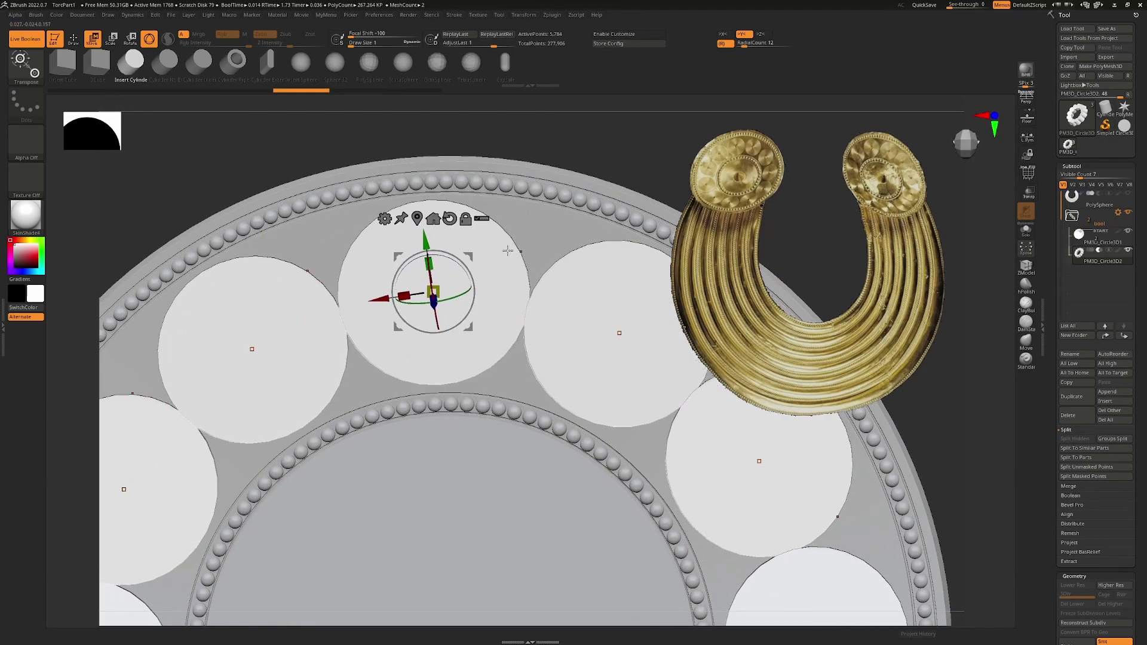
Shift the cylinders outward toward the outer bead ring and adjust their depth against the disc face
left_click_drag(457, 286, 433, 297)
left_click_drag(602, 164, 634, 127)
left_click_drag(438, 234, 436, 222)
key("shift+f")
left_click_drag(636, 162, 579, 172)
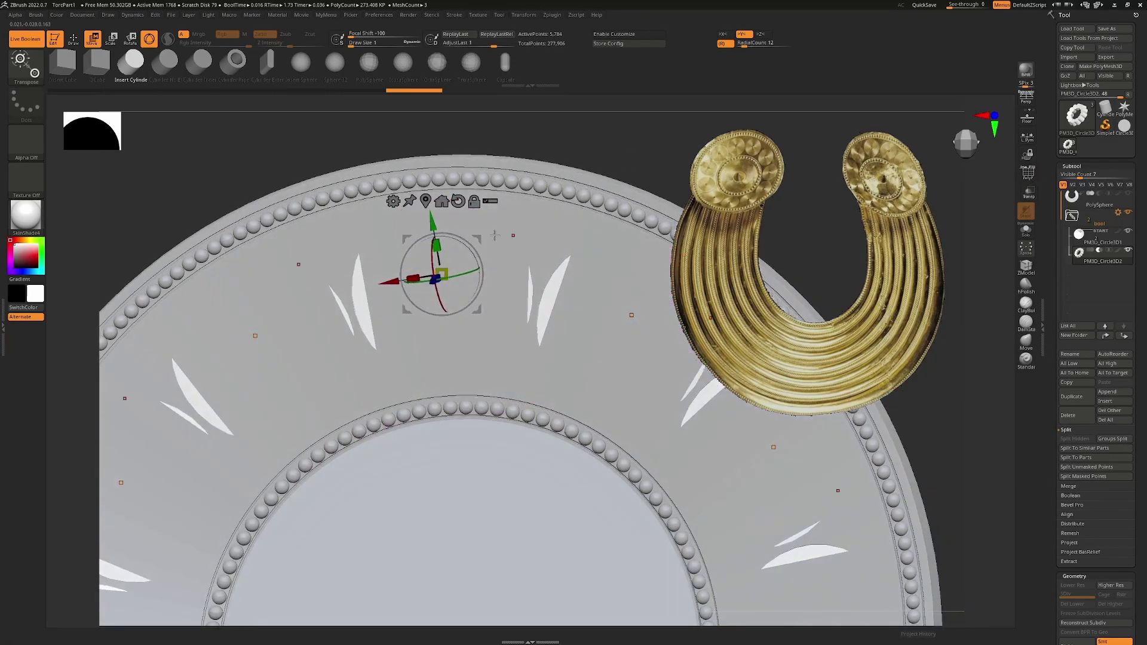
left_click_drag(644, 151, 442, 272)
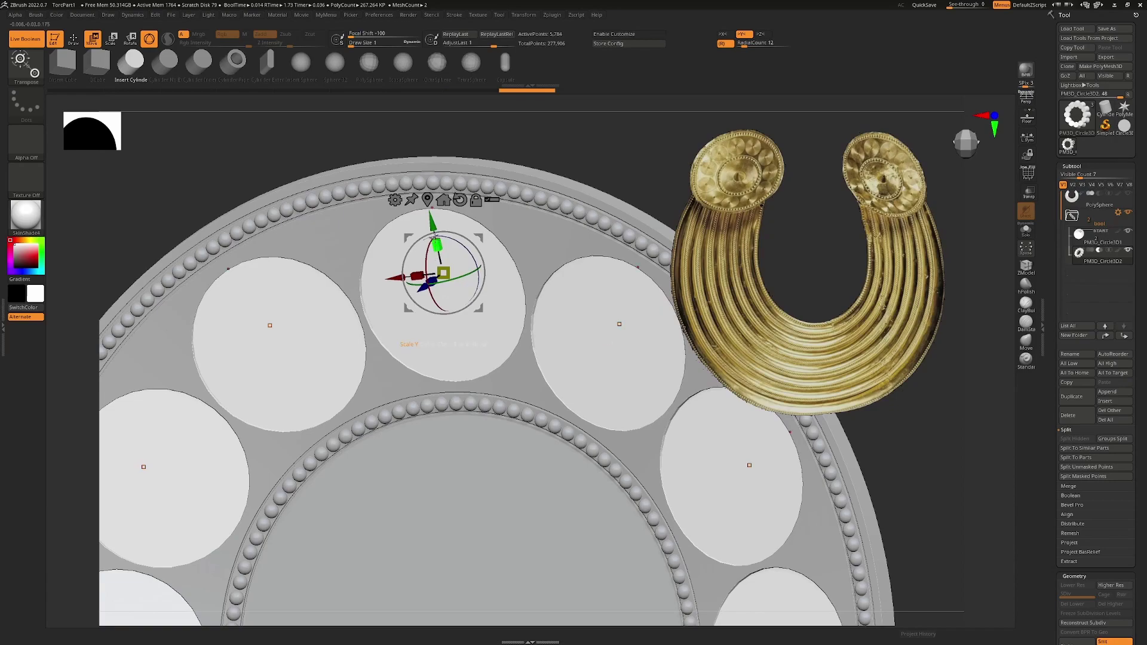
Nudge the cylinders slightly back toward the disc's centre and fine-tune their depth to form shallow circular recesses
left_click_drag(431, 220, 432, 226)
mouse_move(559, 230)
right_mouse_down()
mouse_move(576, 179)
mouse_move(570, 232)
mouse_move(585, 189)
mouse_move(541, 260)
right_mouse_up()
key("q")
key("w")
right_click_drag(414, 289, 415, 343, "ctrl")
left_click_drag(429, 295, 436, 293)
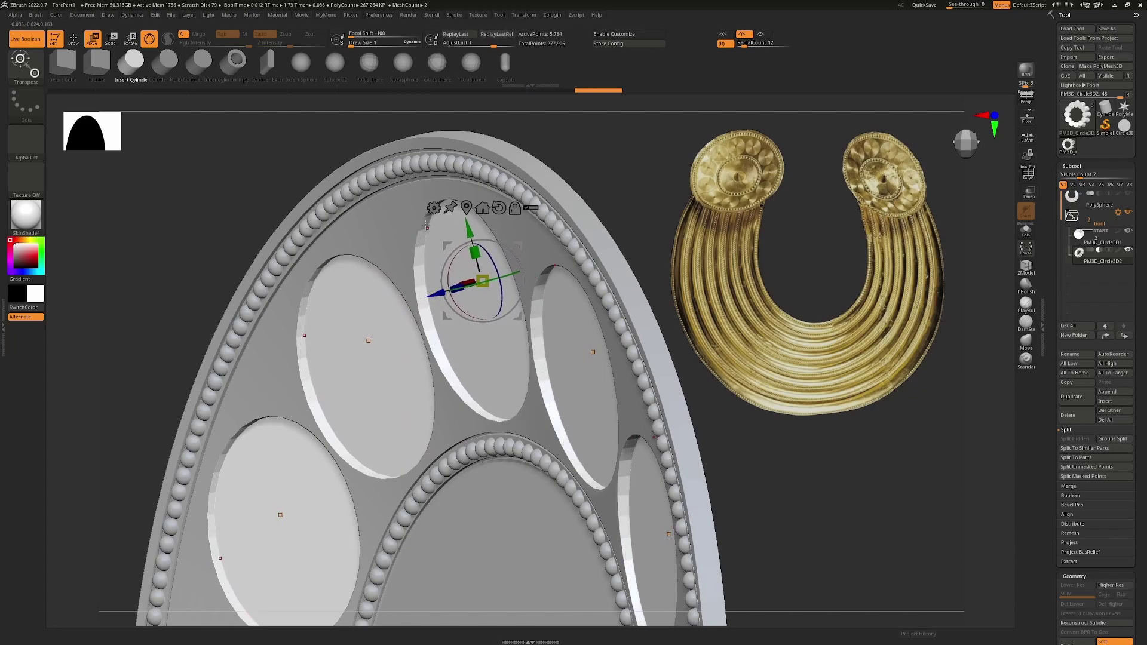
right_click_drag(734, 456, 800, 454)
right_click_drag(611, 400, 466, 336, "alt")
right_click_drag(474, 424, 487, 329, "ctrl")
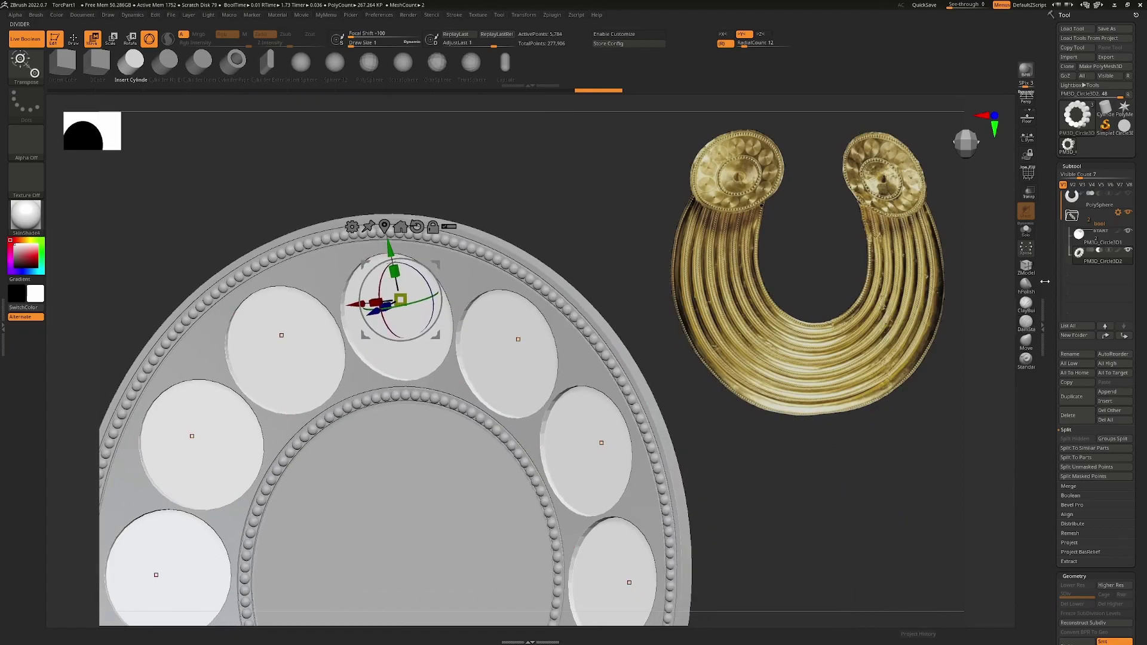
Turn off Live Boolean, hide the disc so only the cylinder subtool shows, and display its polyframe
left_click(37, 39)
key("shift+f")
key("shift+f")
key("q")
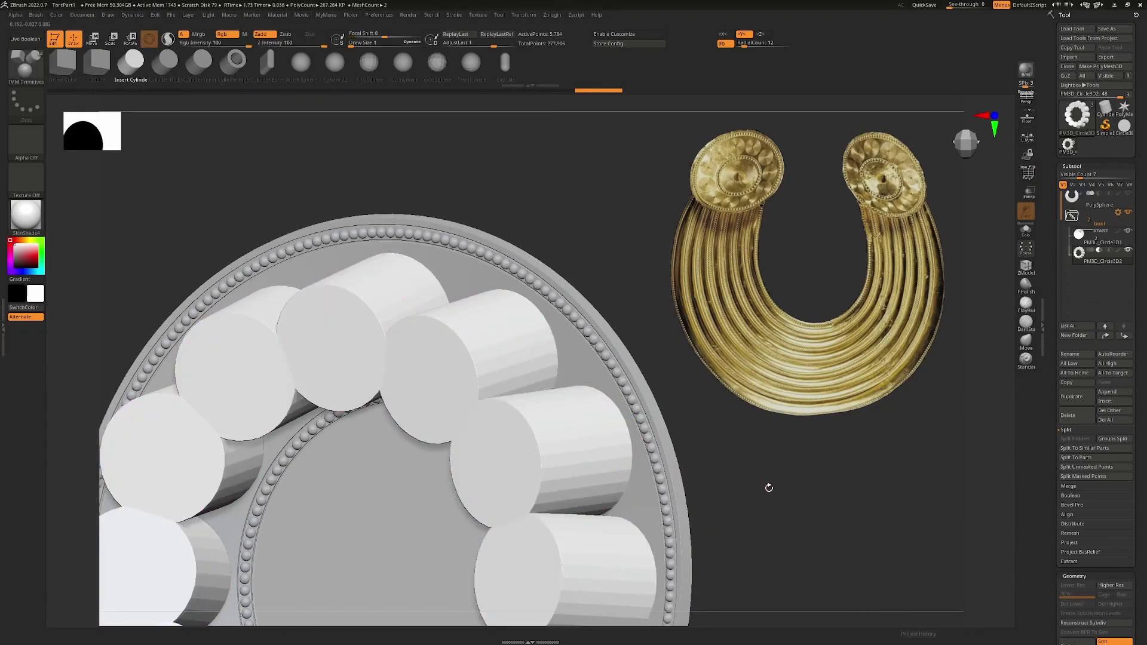
right_click_drag(765, 487, 597, 428)
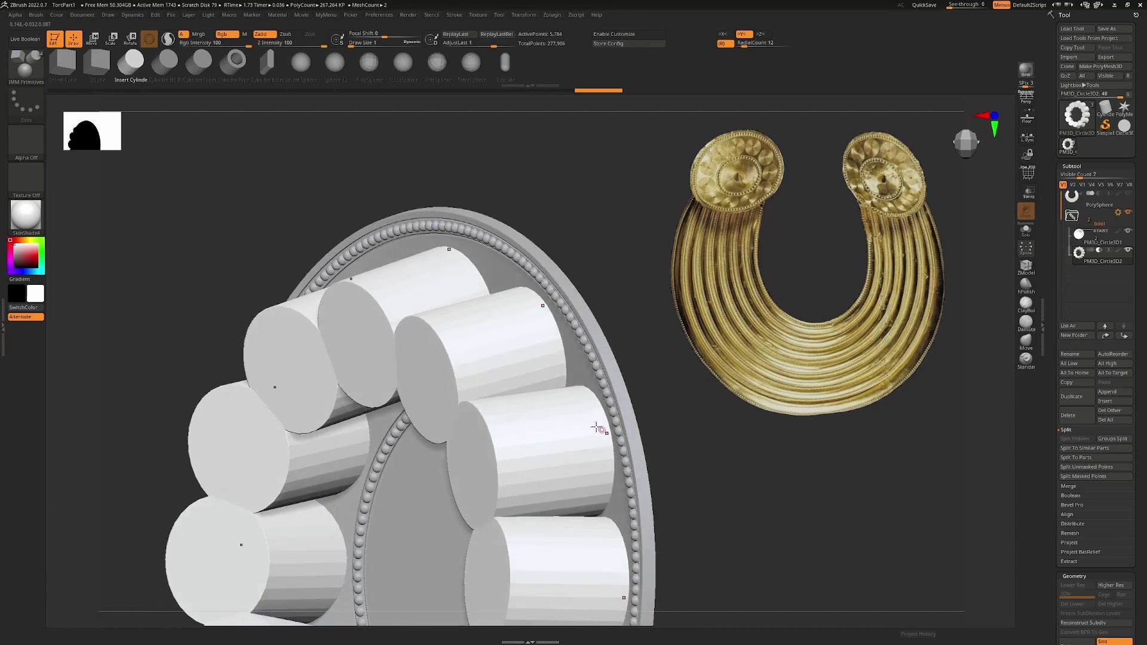
left_click(1128, 233)
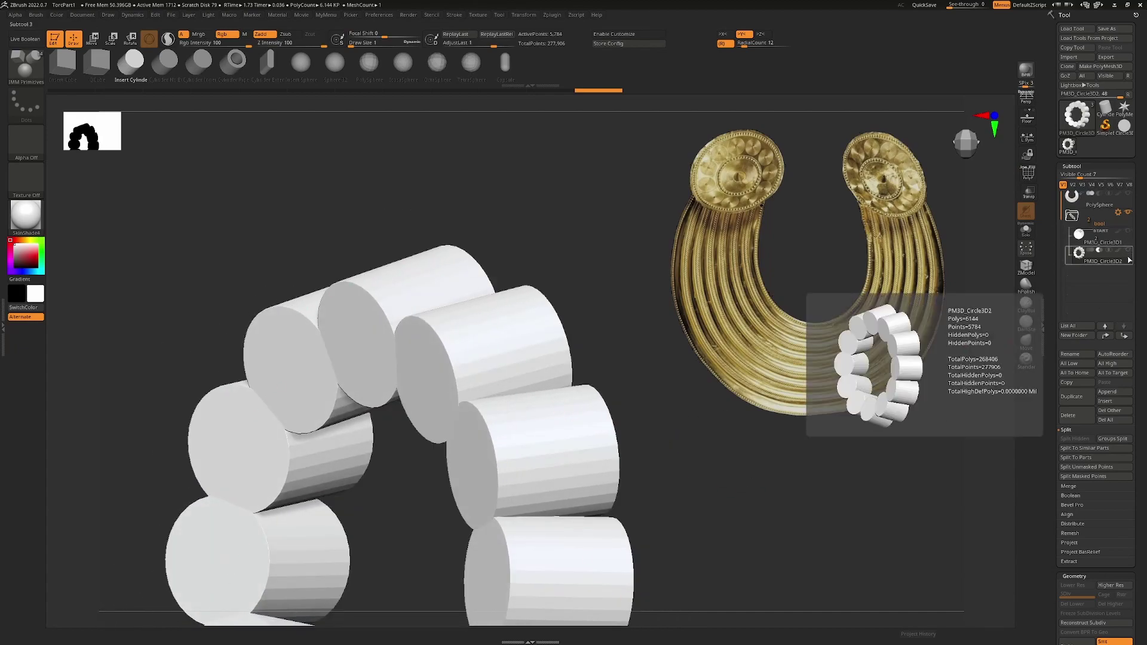
left_click(1128, 251)
left_click_drag(731, 469, 538, 440)
key("shift+f")
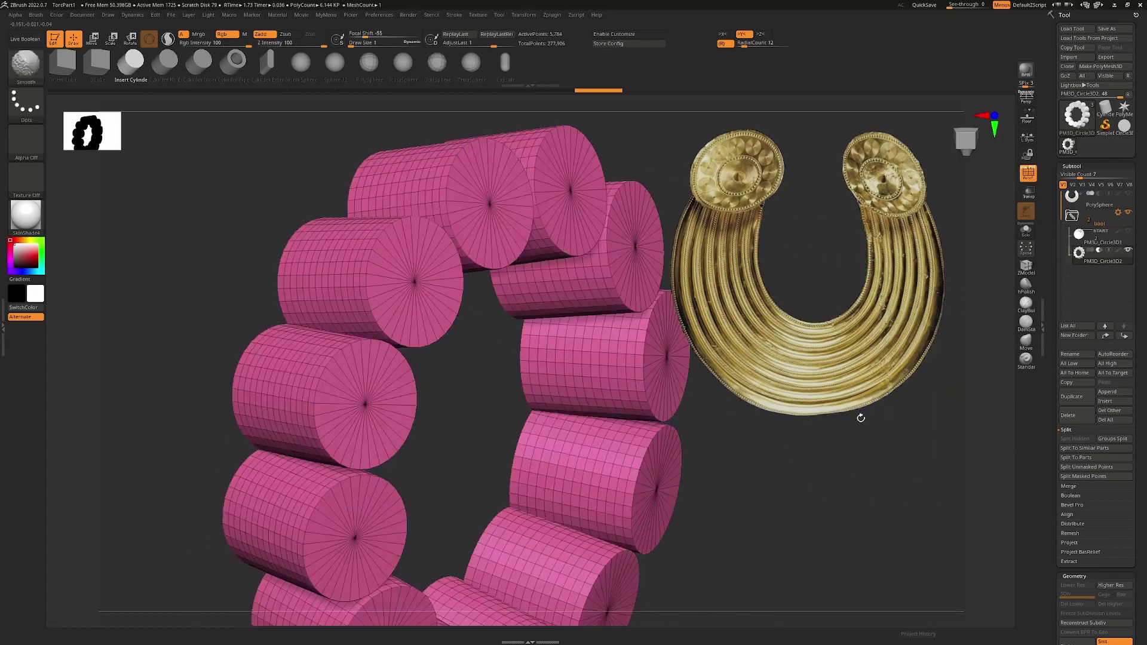
Enable Dynamic Subdivision on the cylinders and inspect their end caps up close without polyframe
left_click(1092, 574)
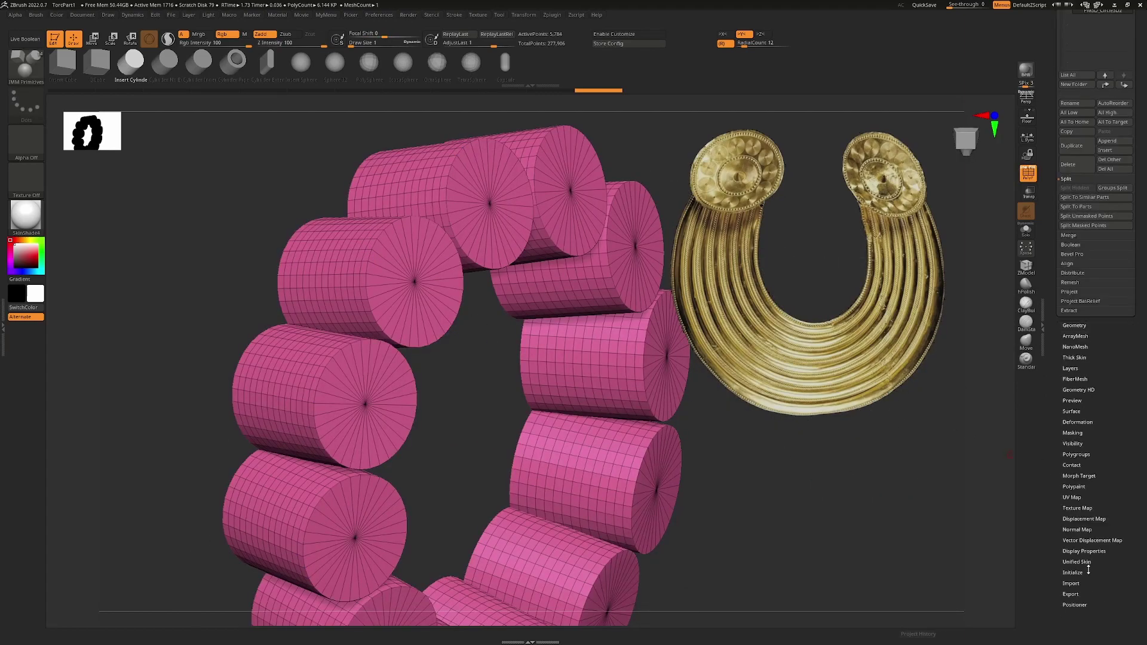
left_click(1075, 325)
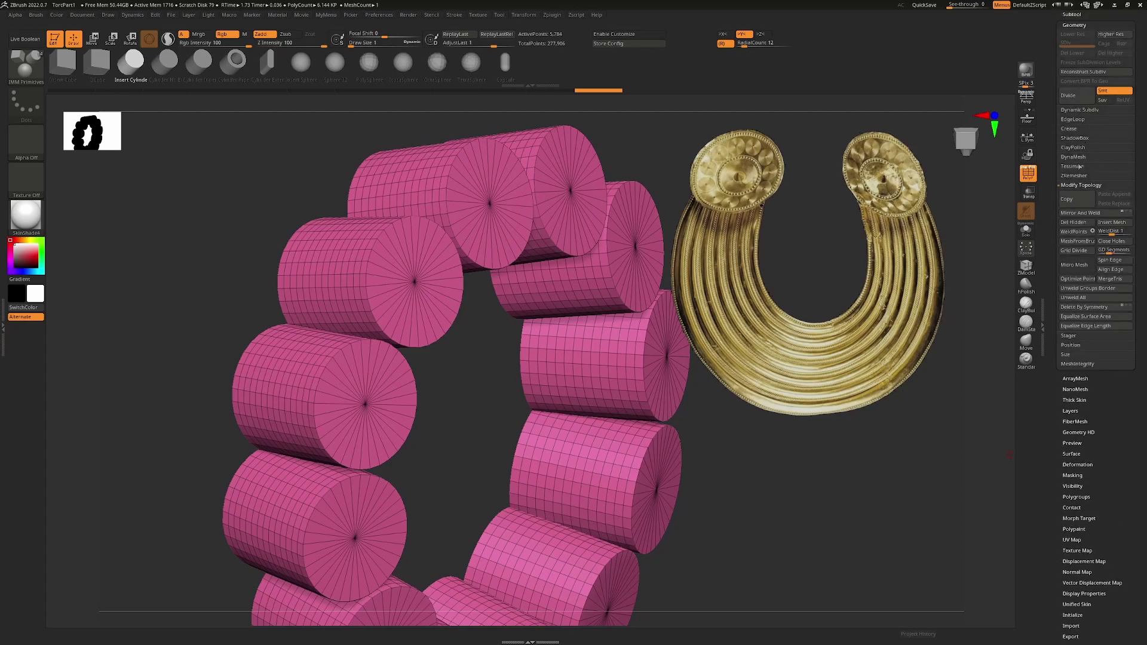
left_click(1080, 110)
left_click(1071, 119)
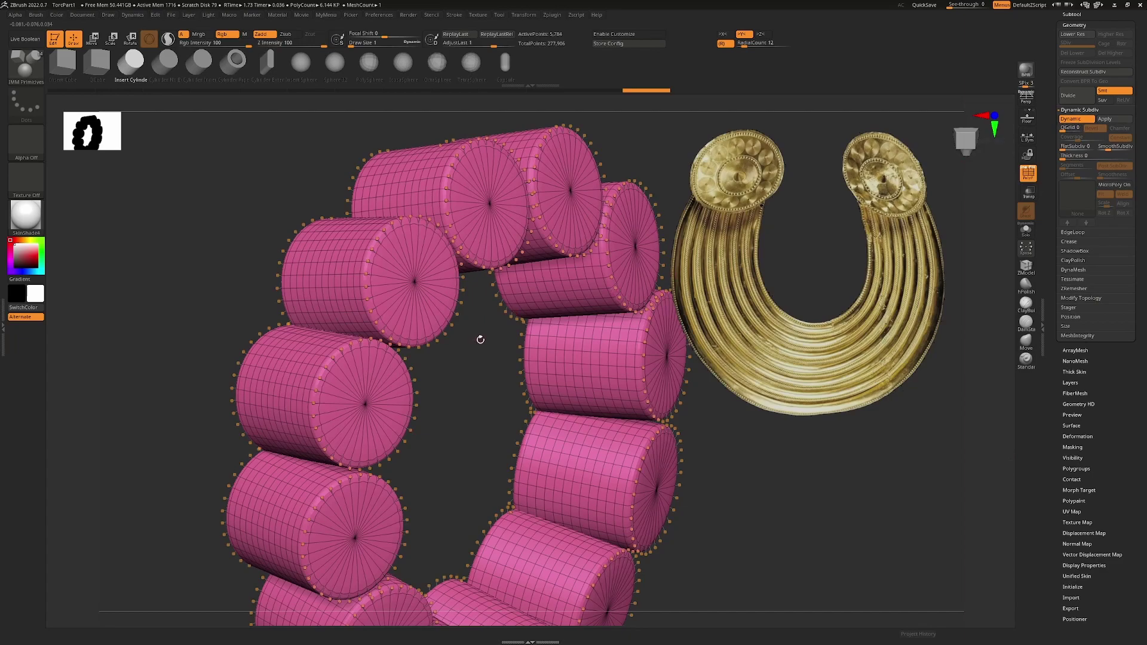
key("shift+f")
right_click_drag(463, 292, 458, 357, "ctrl")
right_click_drag(362, 282, 414, 382, "alt")
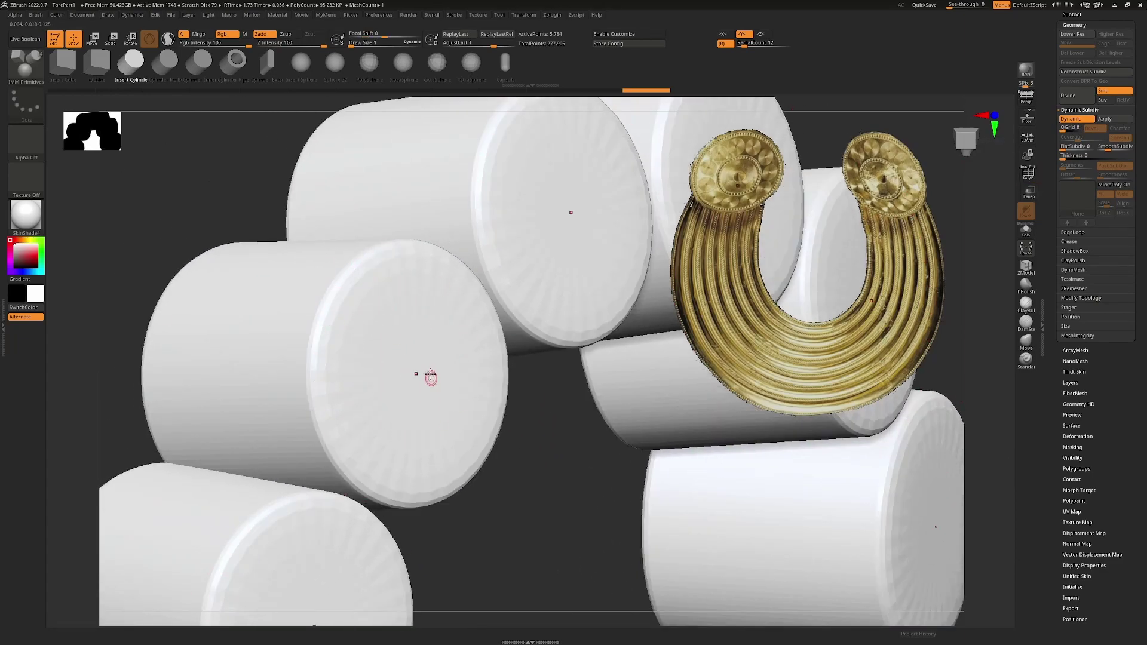
Raise the smooth subdivision level of the cylinders and examine their rounded ends from several angles
left_click(1119, 148)
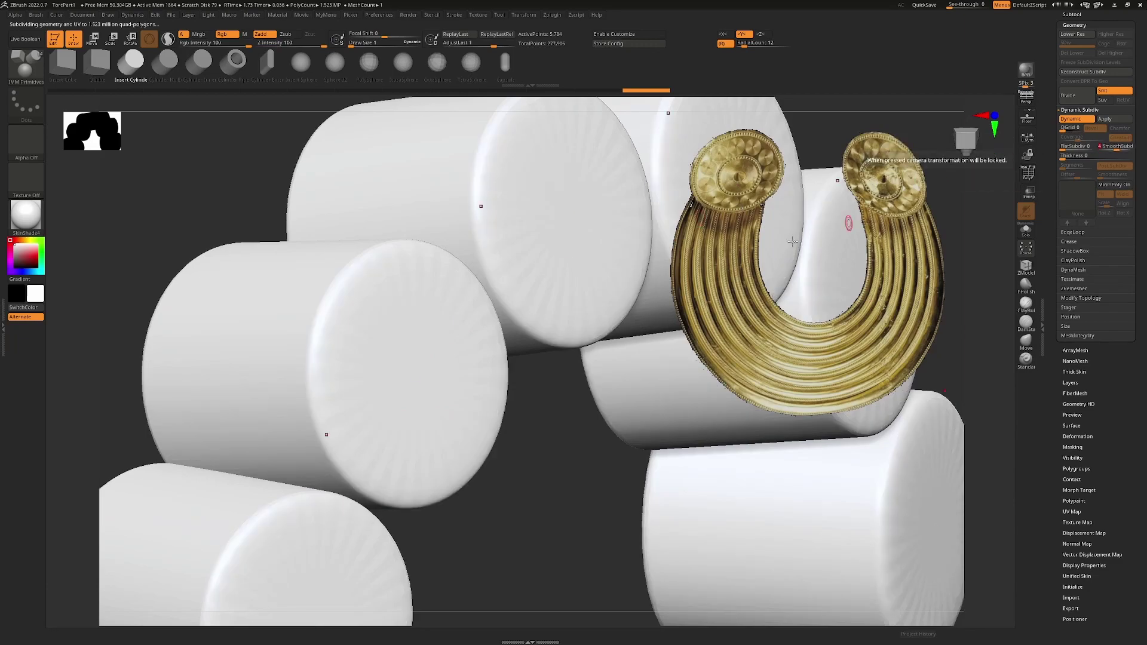
right_click_drag(287, 286, 330, 268)
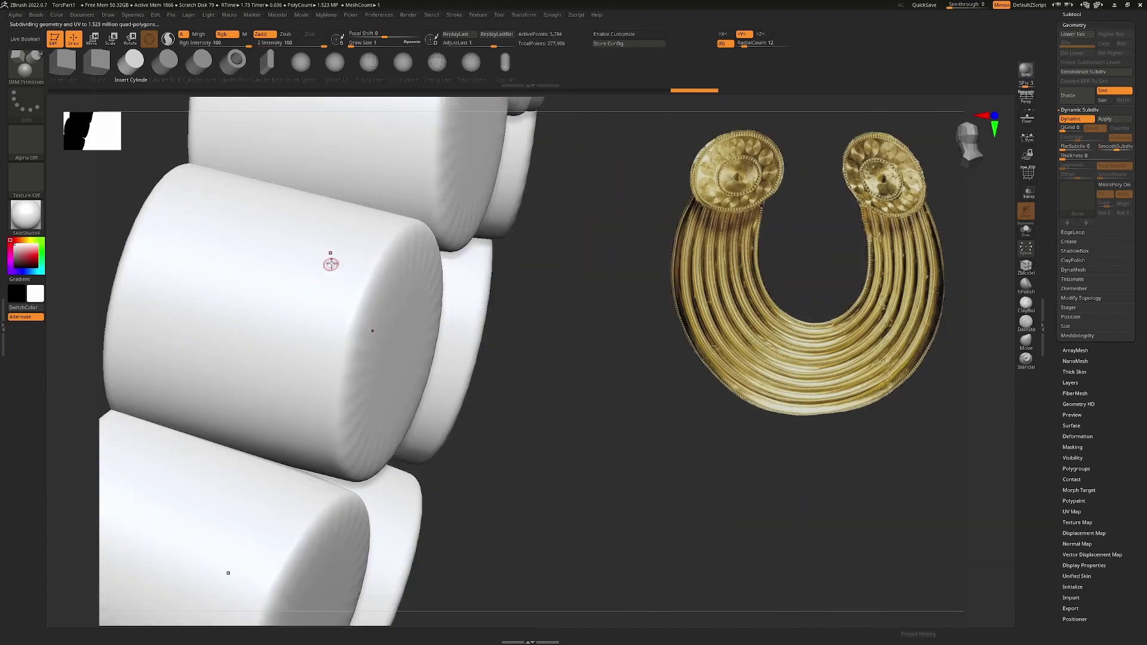
right_click_drag(456, 305, 442, 256)
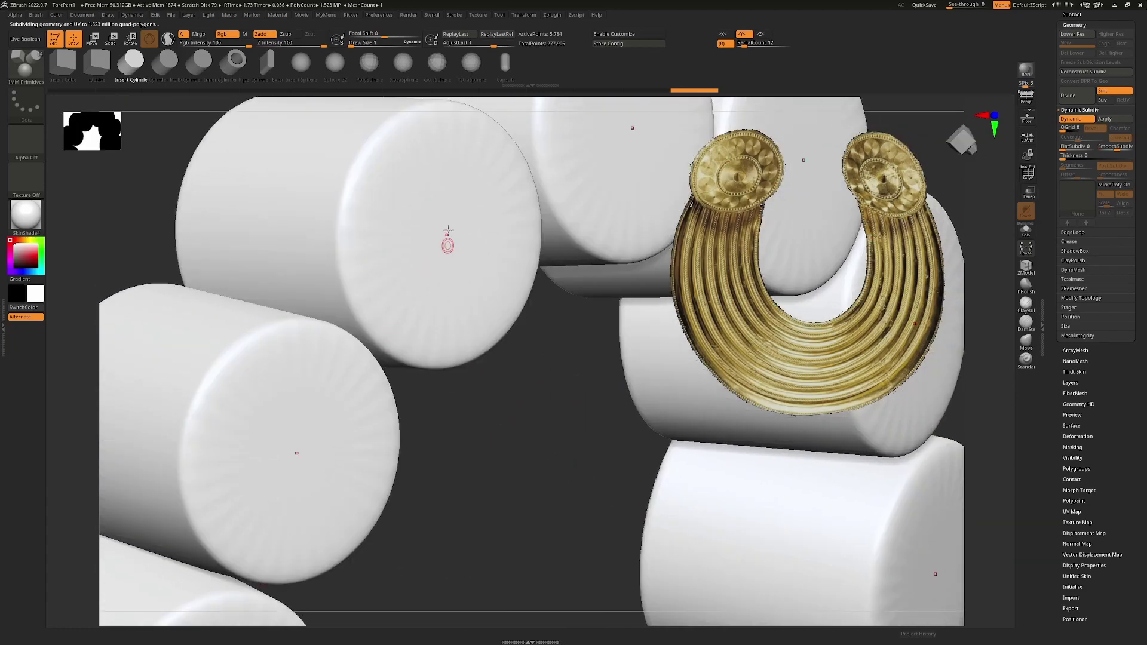
right_click_drag(465, 151, 537, 279)
right_click_drag(558, 440, 549, 385, "ctrl")
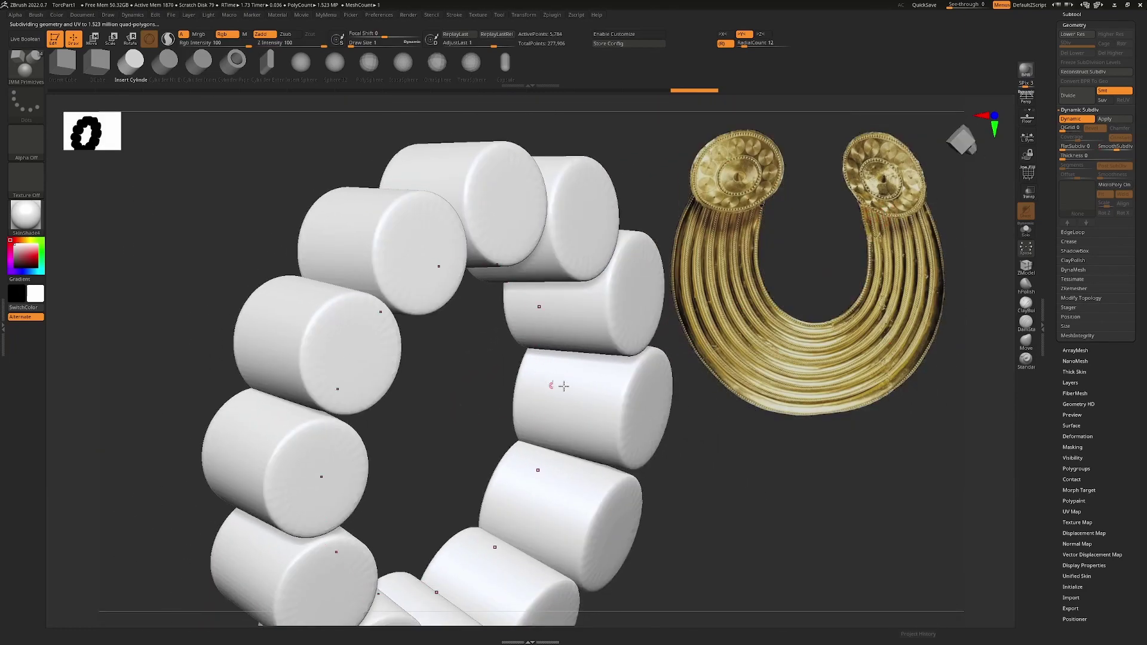
right_click_drag(752, 445, 823, 418)
Show the disc again with Live Boolean on and examine the soft-edged recesses cut by the smoothed cylinders
left_click(1075, 14)
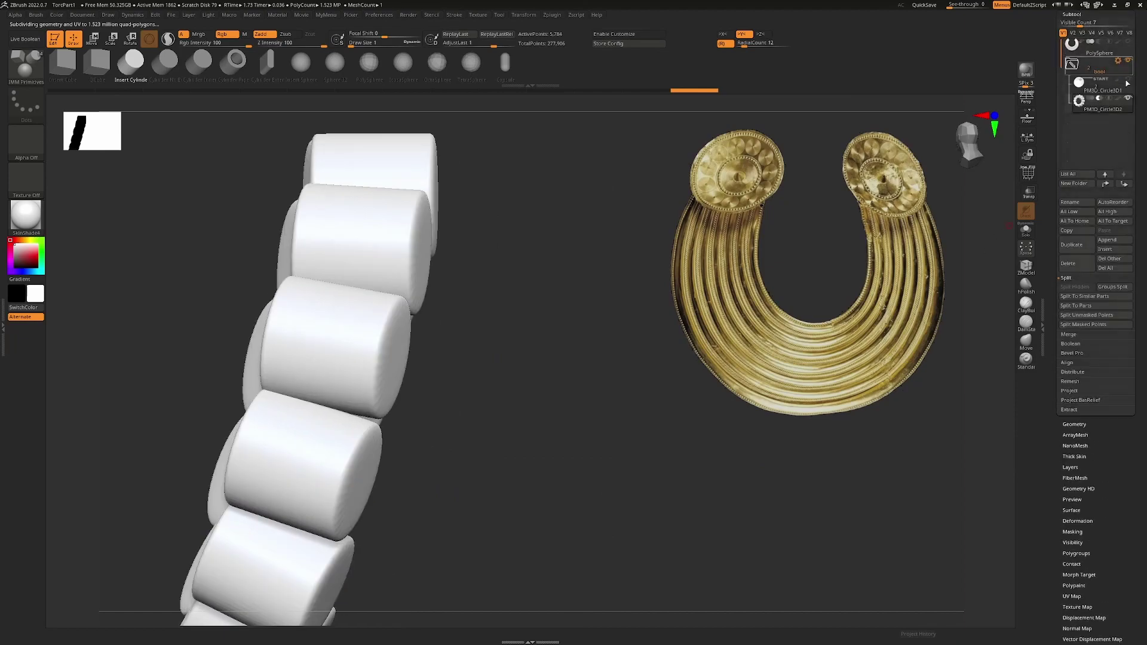
left_click(1128, 79)
right_click_drag(561, 360, 553, 365)
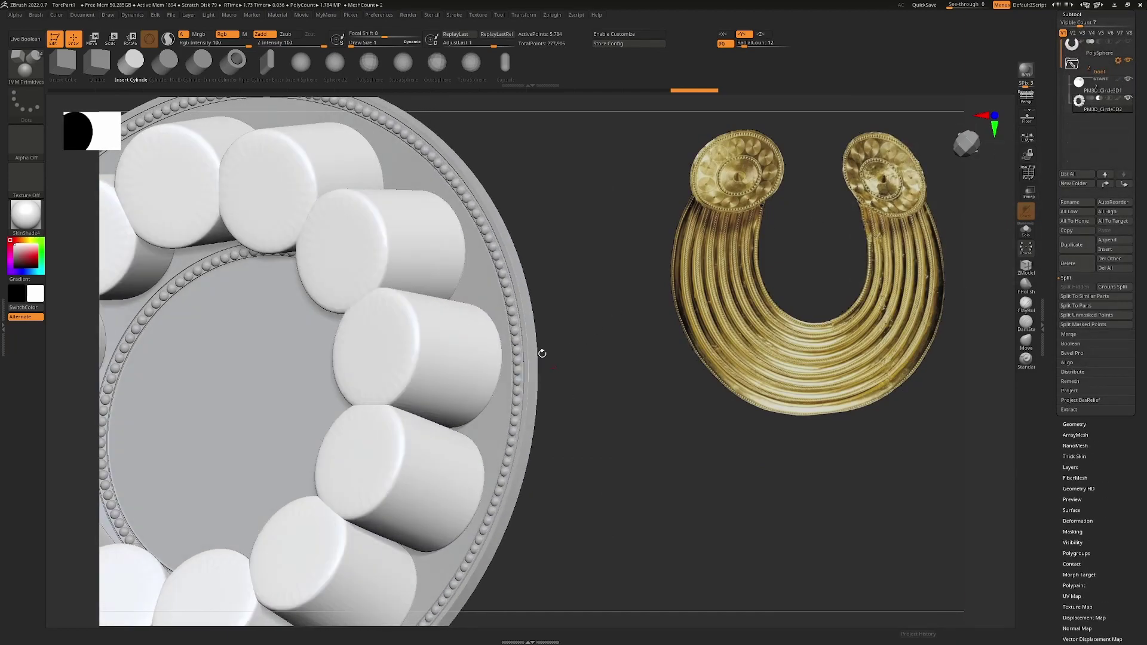
left_click(34, 44)
right_click_drag(502, 240, 550, 421, "alt")
right_click_drag(392, 265, 368, 259)
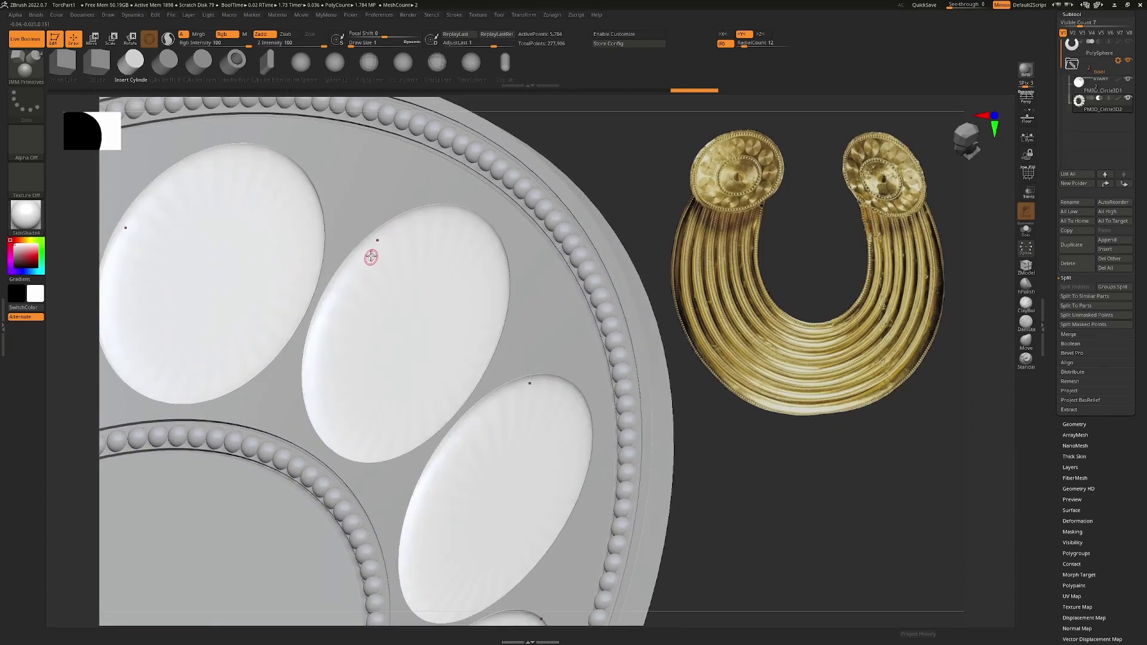
right_click_drag(414, 363, 479, 332, "ctrl")
right_click_drag(589, 218, 758, 208)
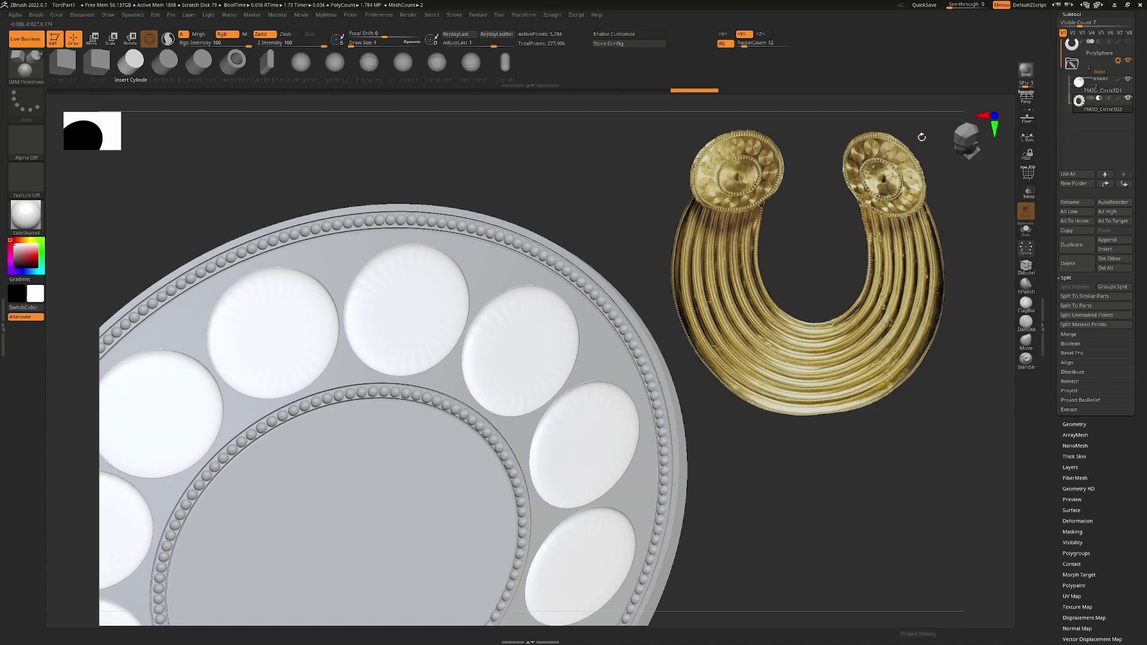
Switch Live Boolean off, isolate the cylinder subtool again, and display the polyframe of its end caps
left_click(32, 40)
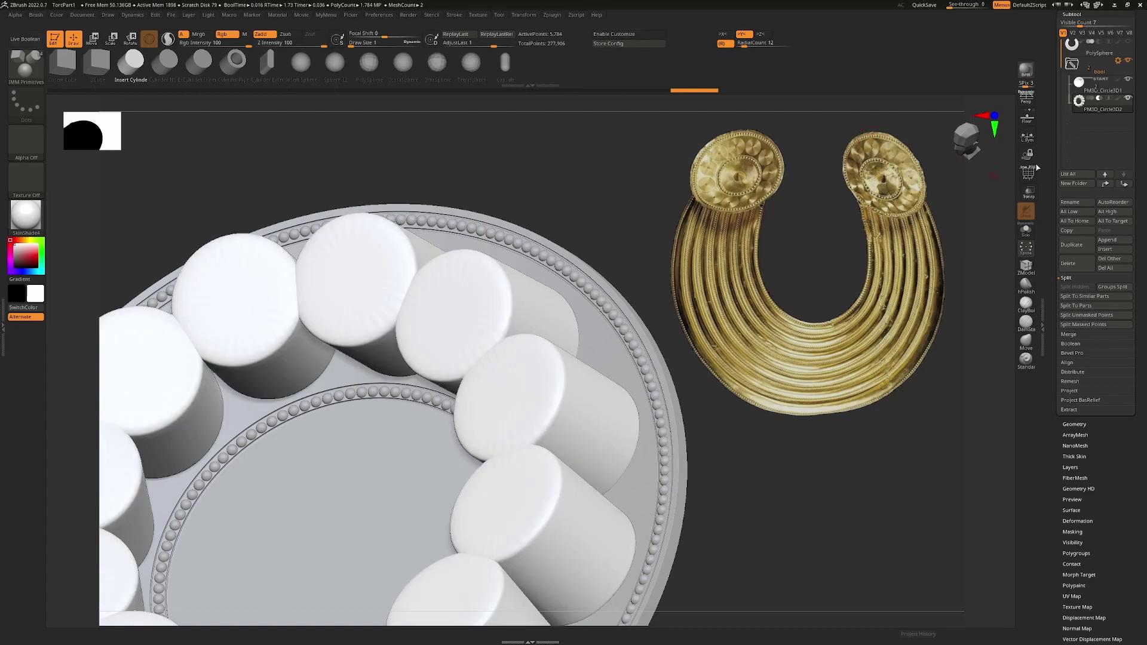
left_click(1128, 79)
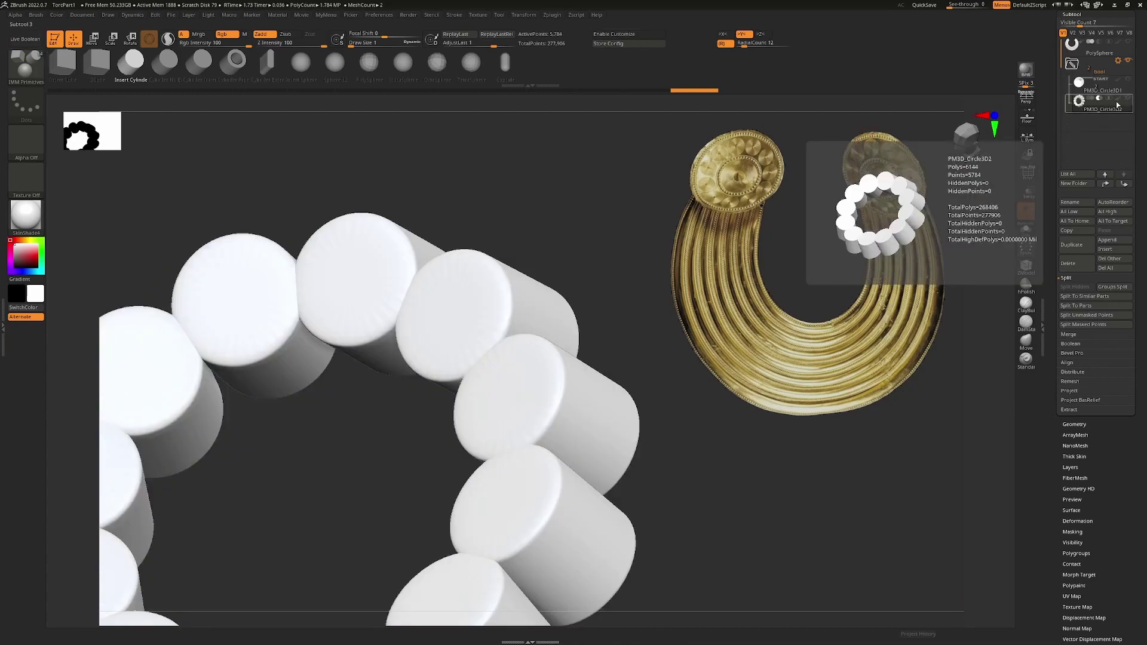
left_click_drag(768, 464, 721, 440)
key("shift+f")
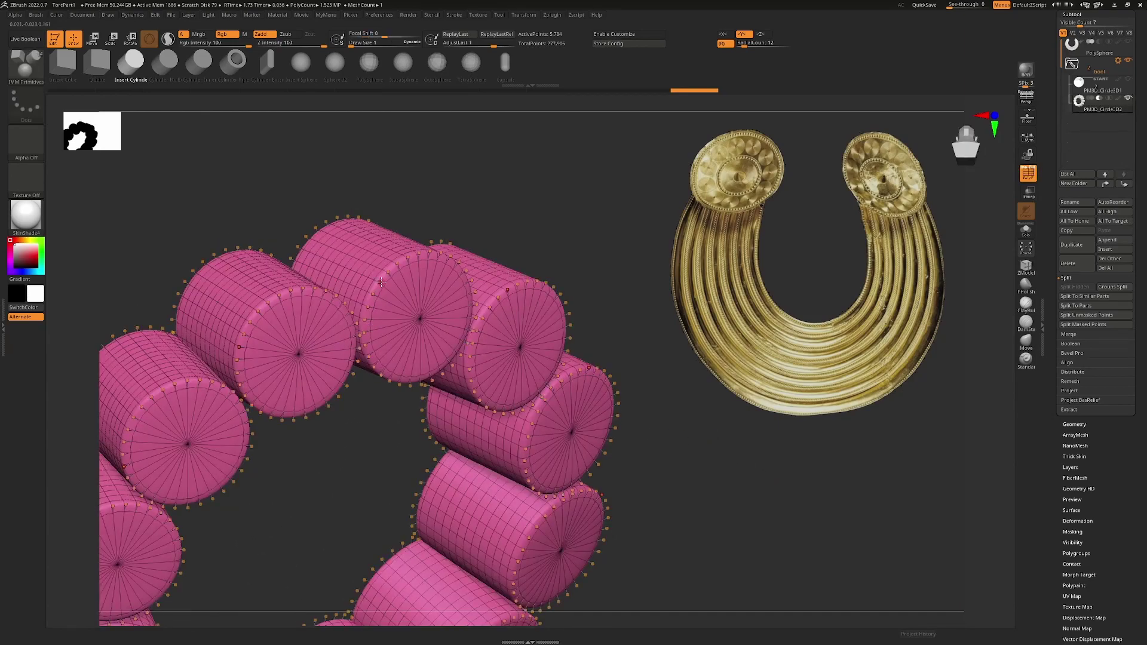
right_click_drag(404, 285, 483, 309, "alt")
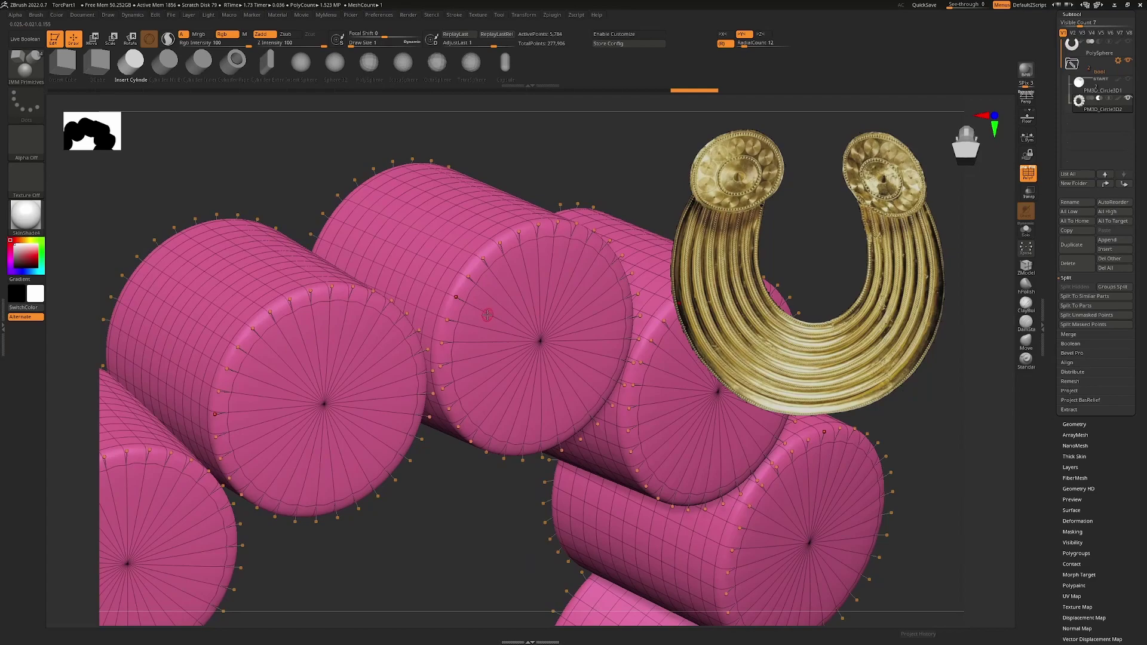
Turn off Dynamic Subdivision on the cylinders to work on their base topology
key("shift")
key("shift+d")
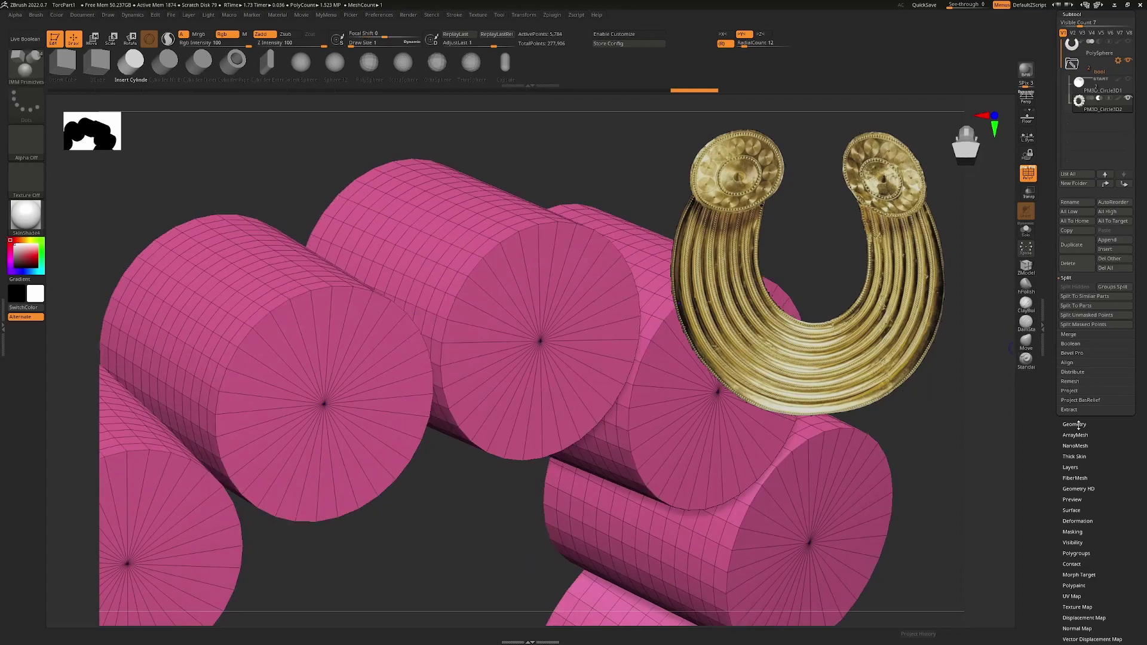
left_click(1074, 424)
left_click(1074, 120)
left_click(1073, 122)
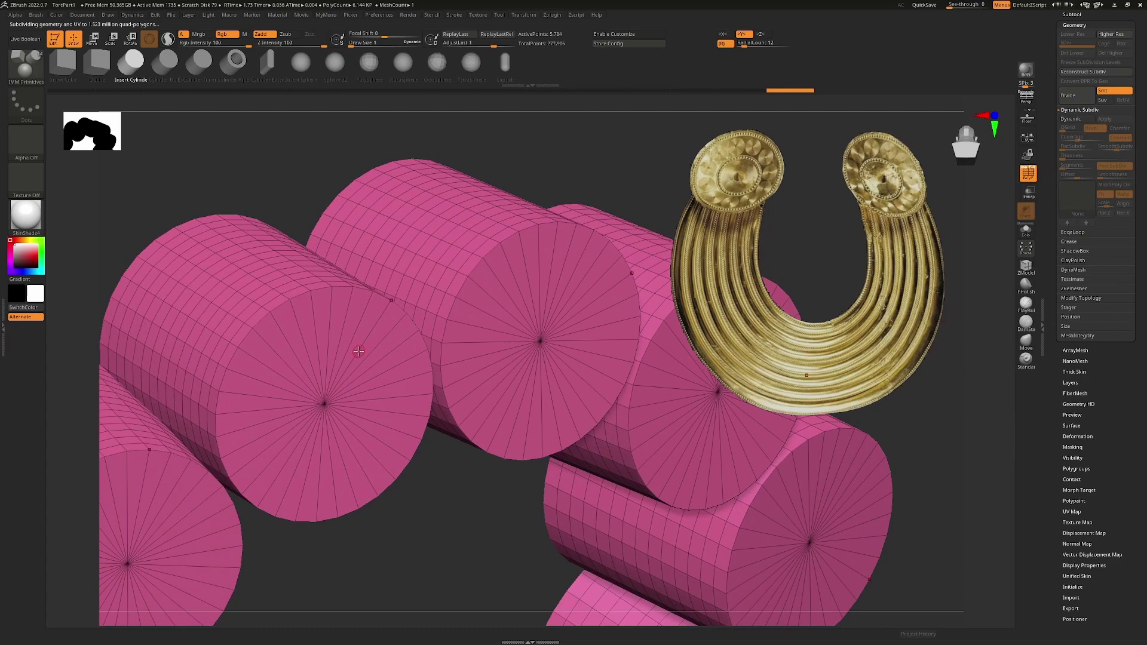
With the ZModeler brush, insert edge loops near the rim and centre of the cylinder caps, then re-enable Dynamic Subdivision
key("b")
key("z")
key("m")
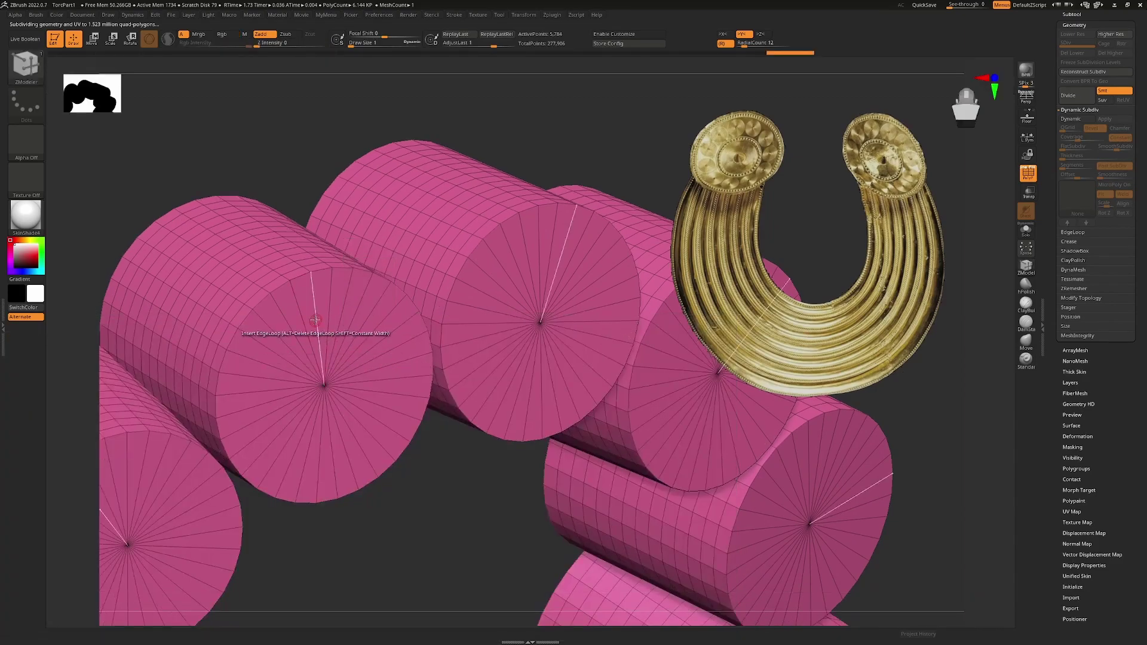
right_click_drag(327, 347, 330, 295, "ctrl")
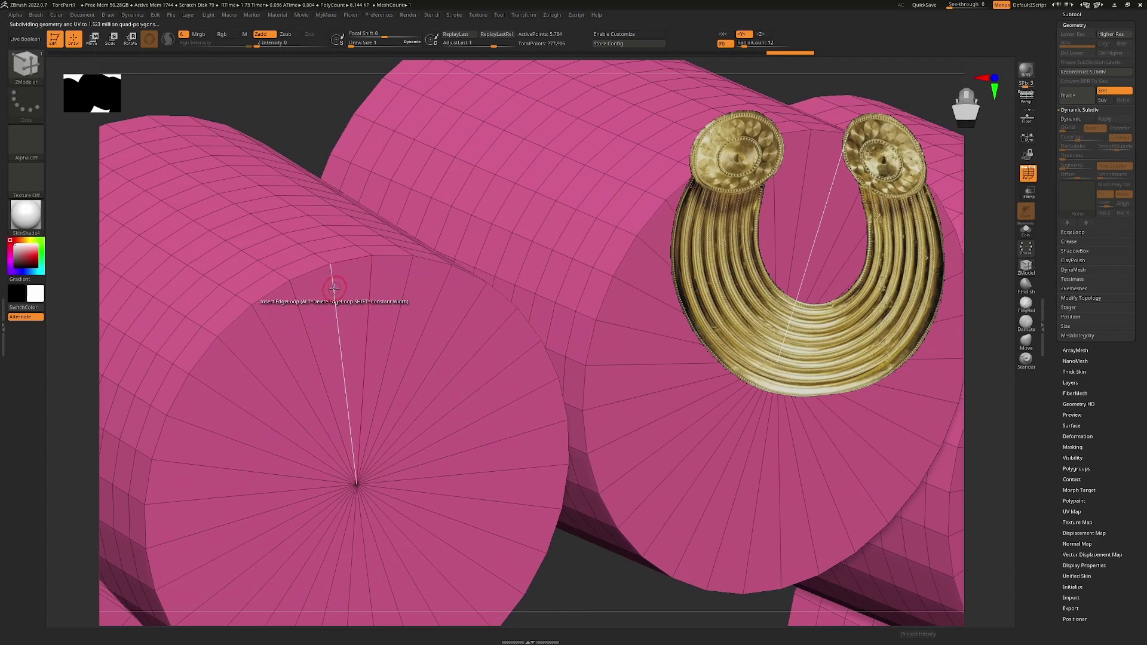
left_click(333, 282)
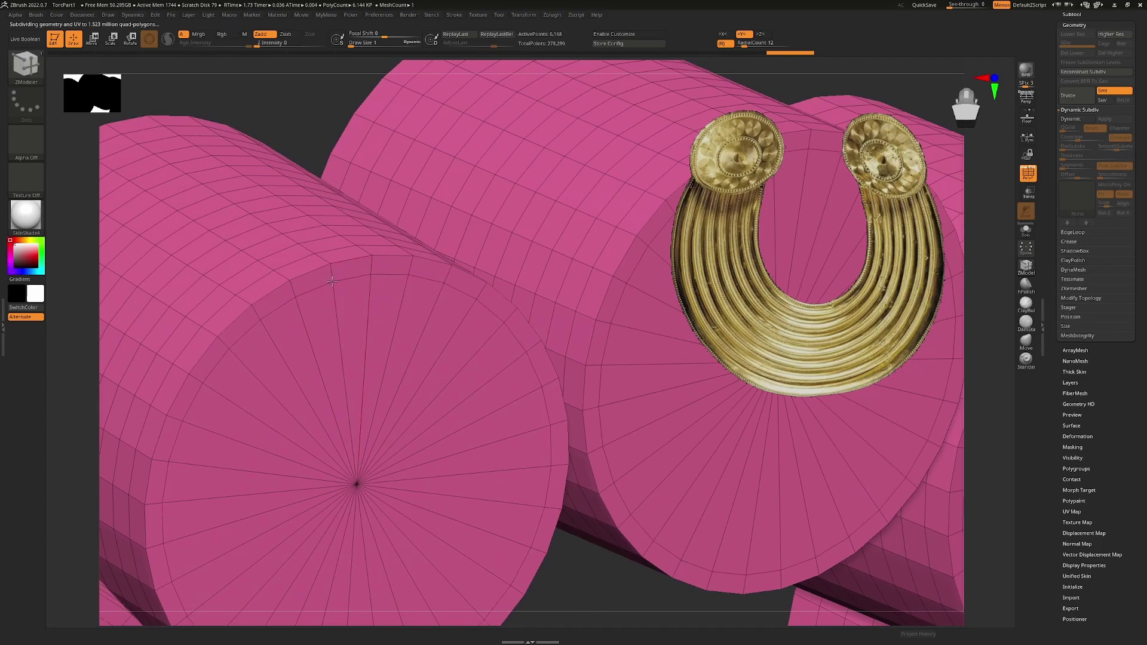
left_click_drag(337, 314, 348, 413)
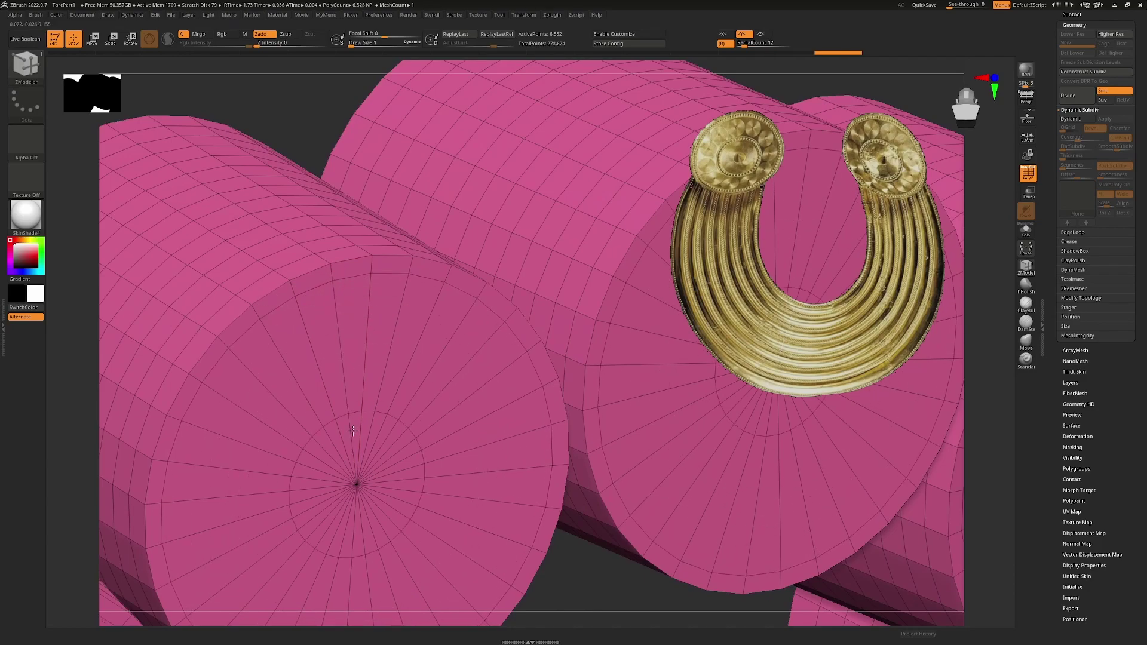
left_click(1088, 119)
key("shift+f")
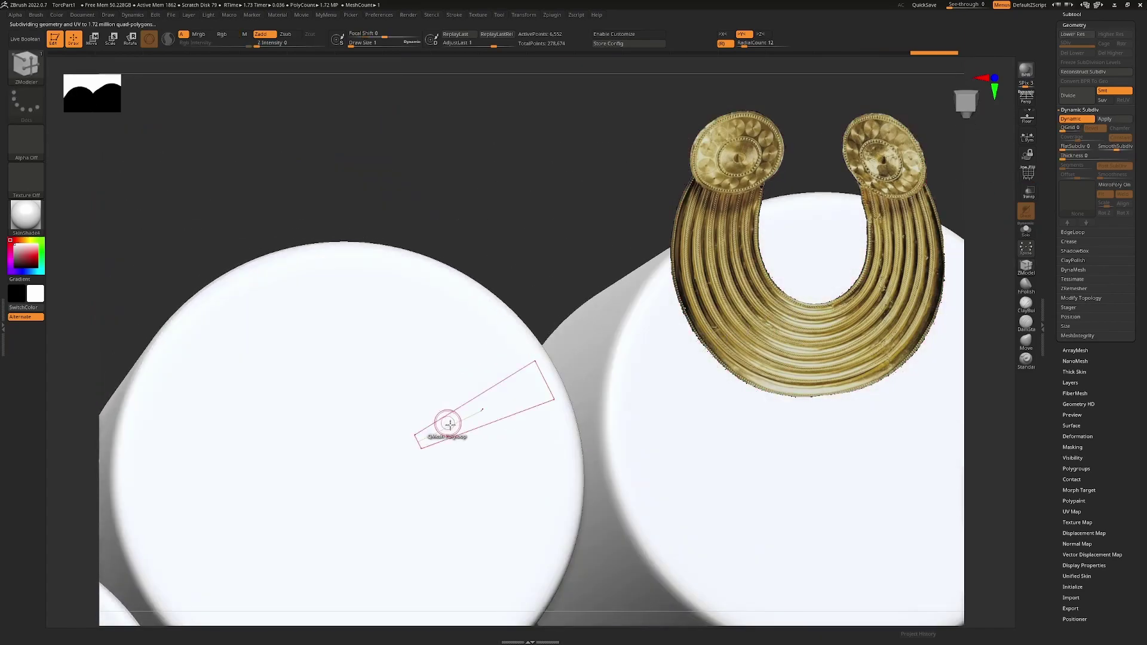
Examine the smoothed cylinder caps, display their polyframe and turn Dynamic Subdivision off
right_click_drag(523, 197, 507, 289)
mouse_move(412, 383)
right_mouse_down("ctrl")
mouse_move(407, 325)
mouse_move(428, 371)
right_mouse_up("ctrl")
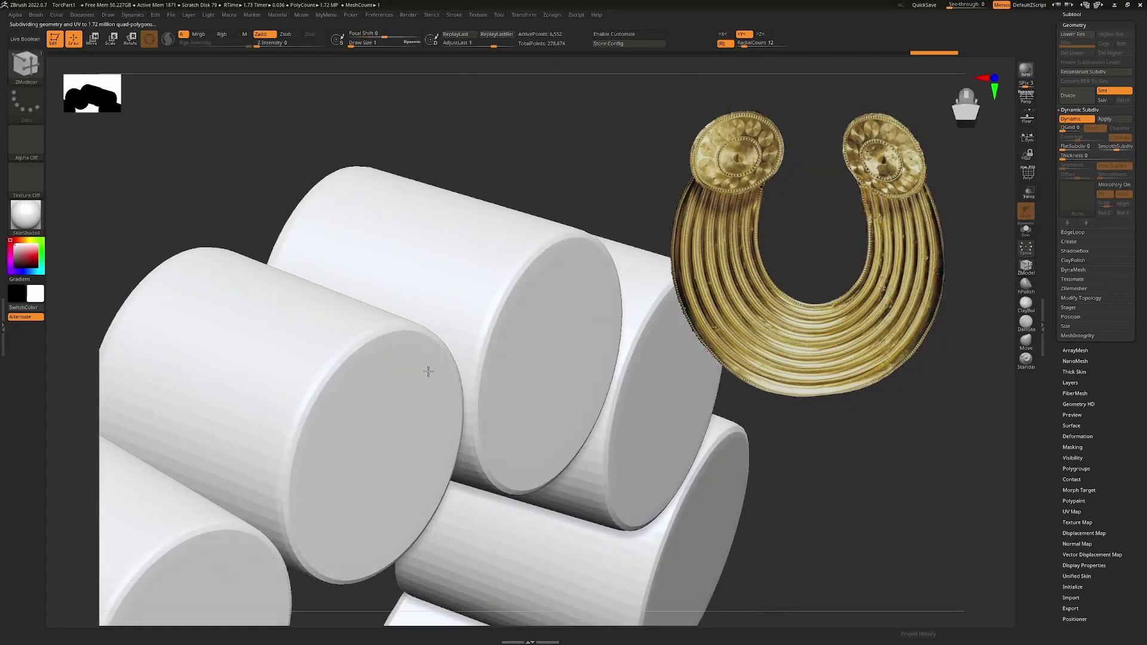
right_click_drag(448, 425, 417, 381)
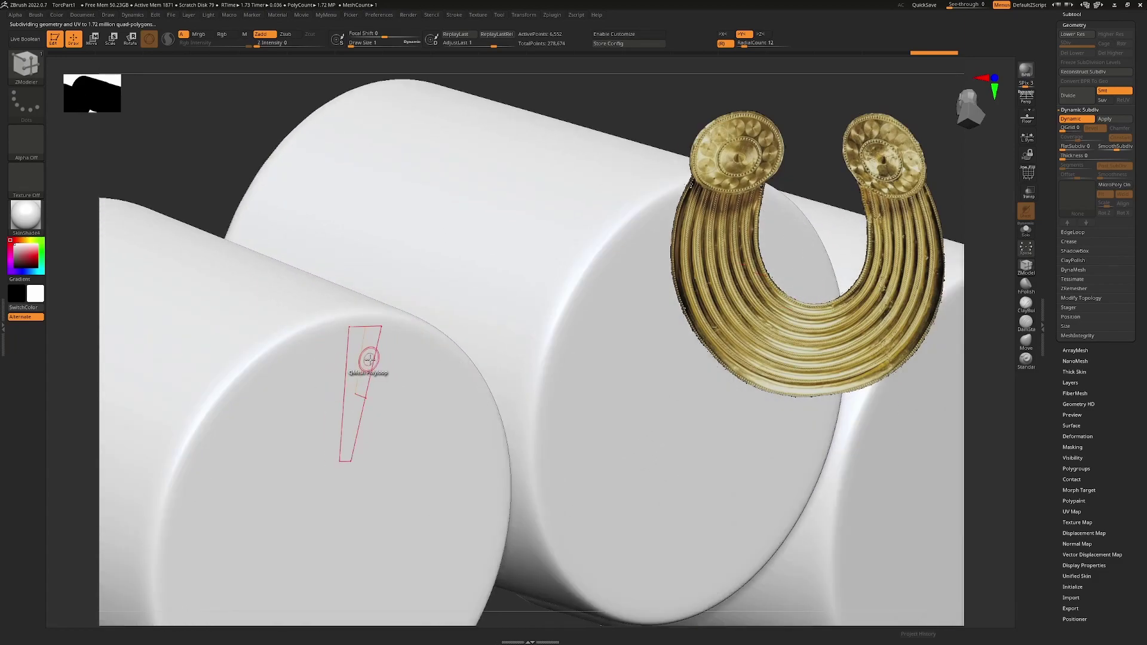
key("shift+f")
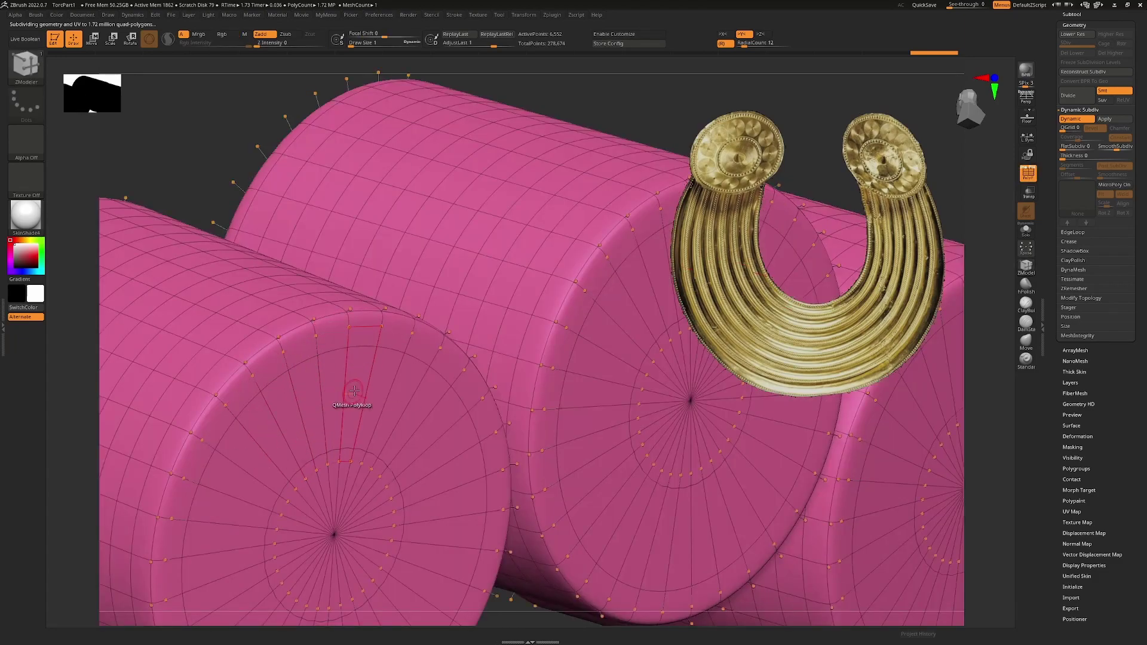
key("shift+d")
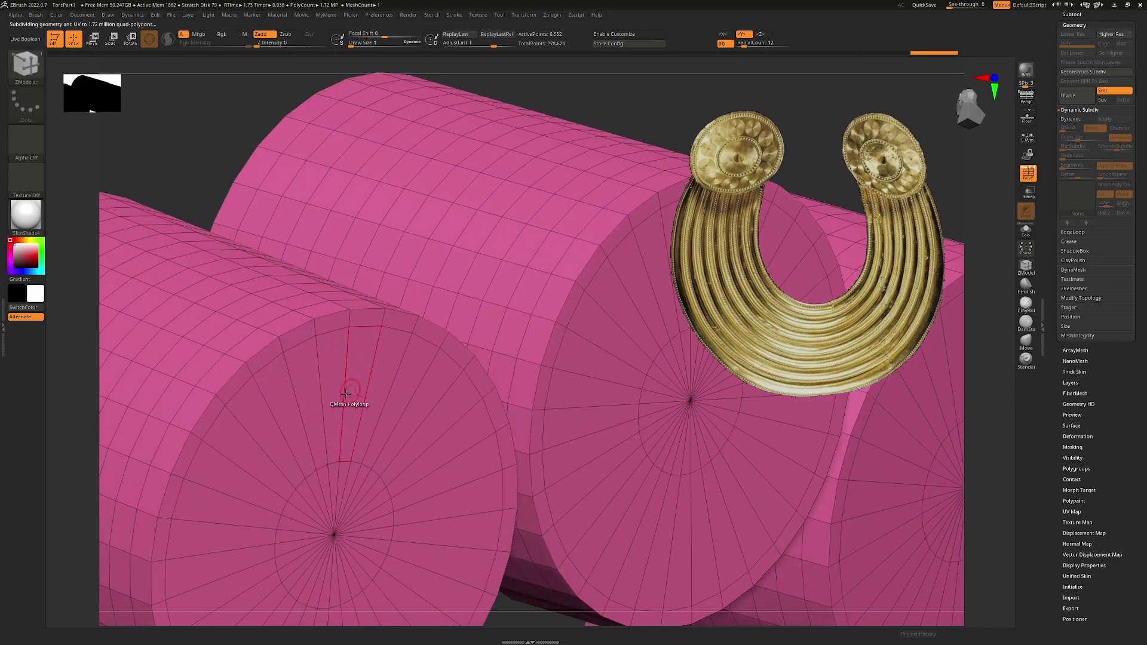
Undo the edge loops inserted near the rim and centre of the cylinder caps
right_click_drag(319, 418, 348, 408, "alt")
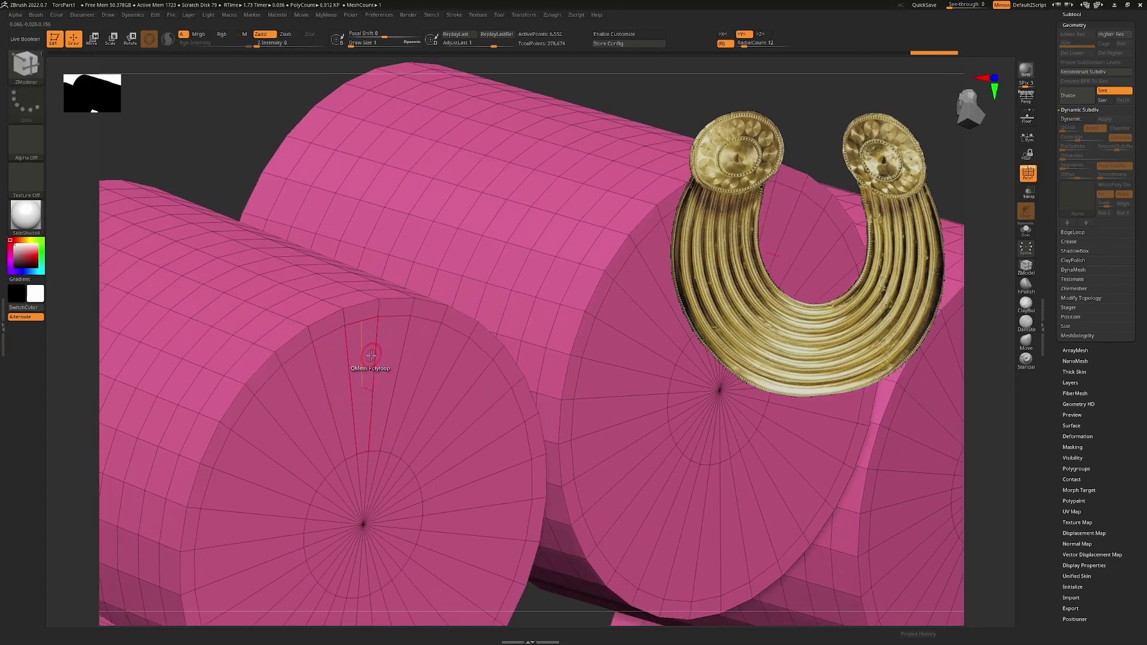
key("ctrl+z")
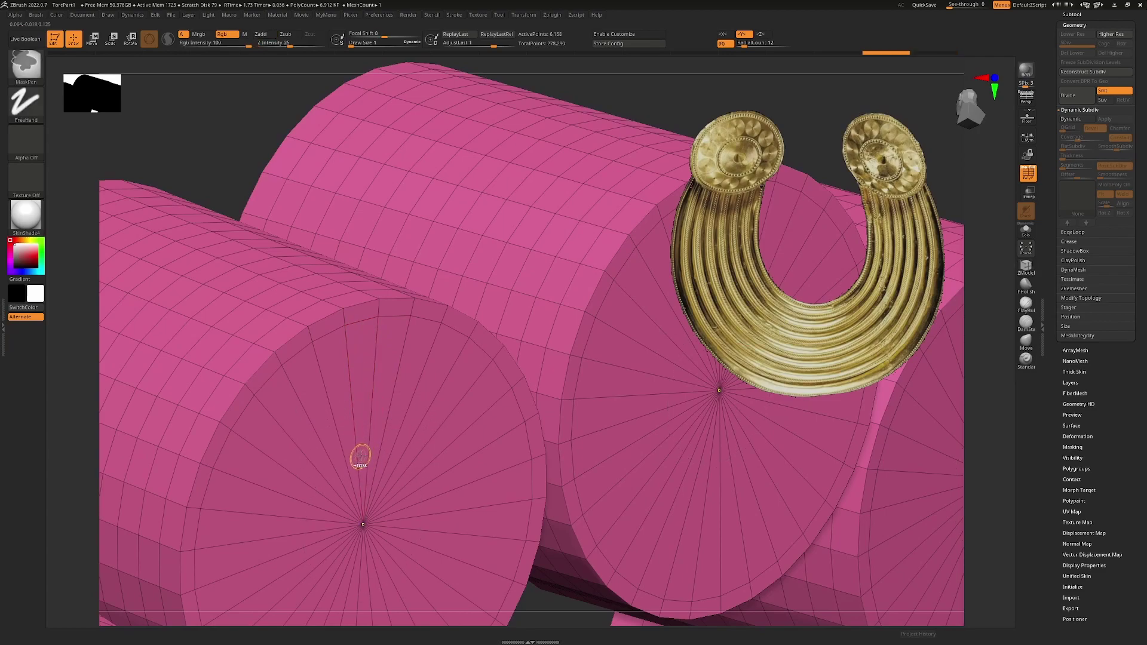
key("ctrl+z")
key("ctrl+z")
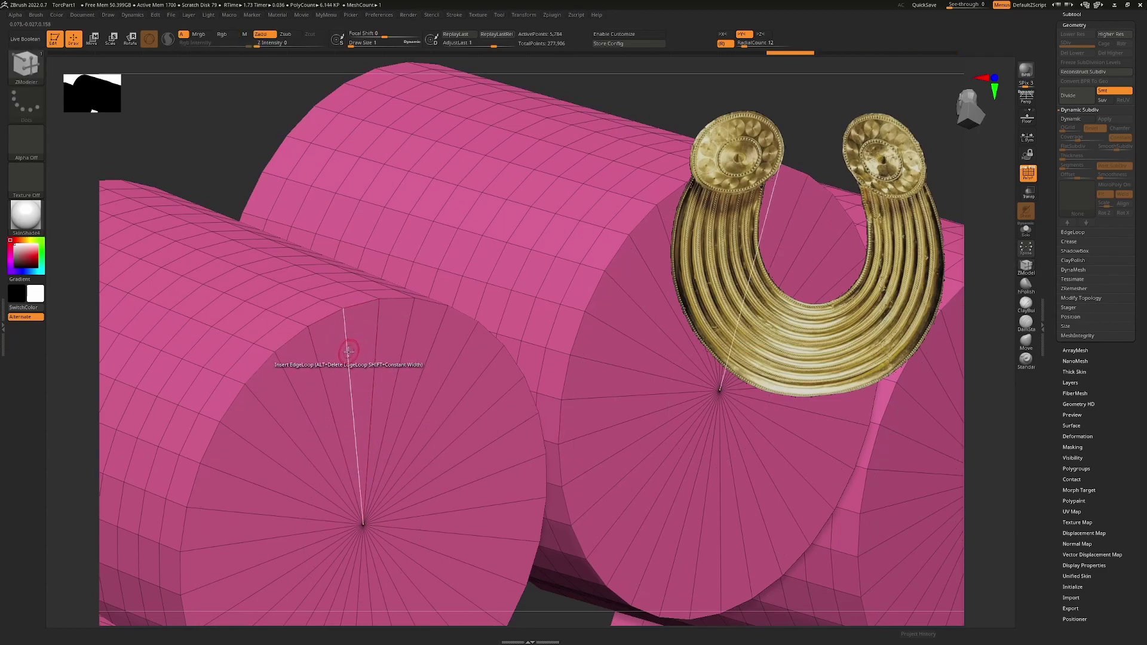
Set the ZModeler edge action to Insert with Multiple EdgeLoops and fill the cylinder caps with dense concentric loops of alternating polygroups
key("space")
left_click(285, 462)
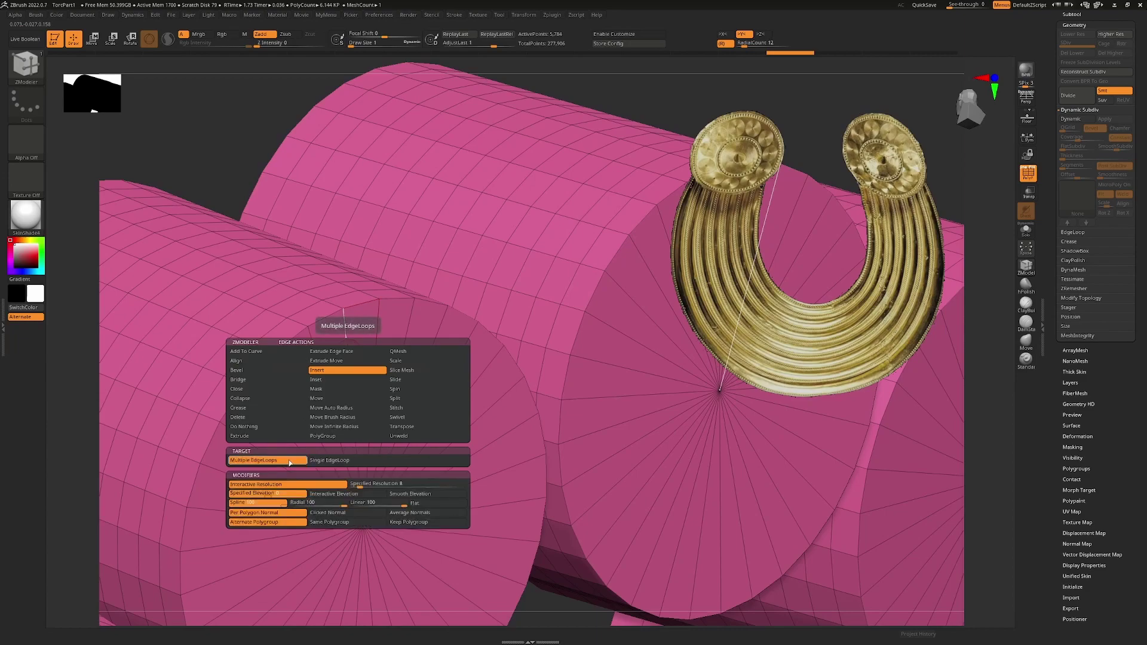
left_click(348, 335)
left_click_drag(349, 336, 348, 309)
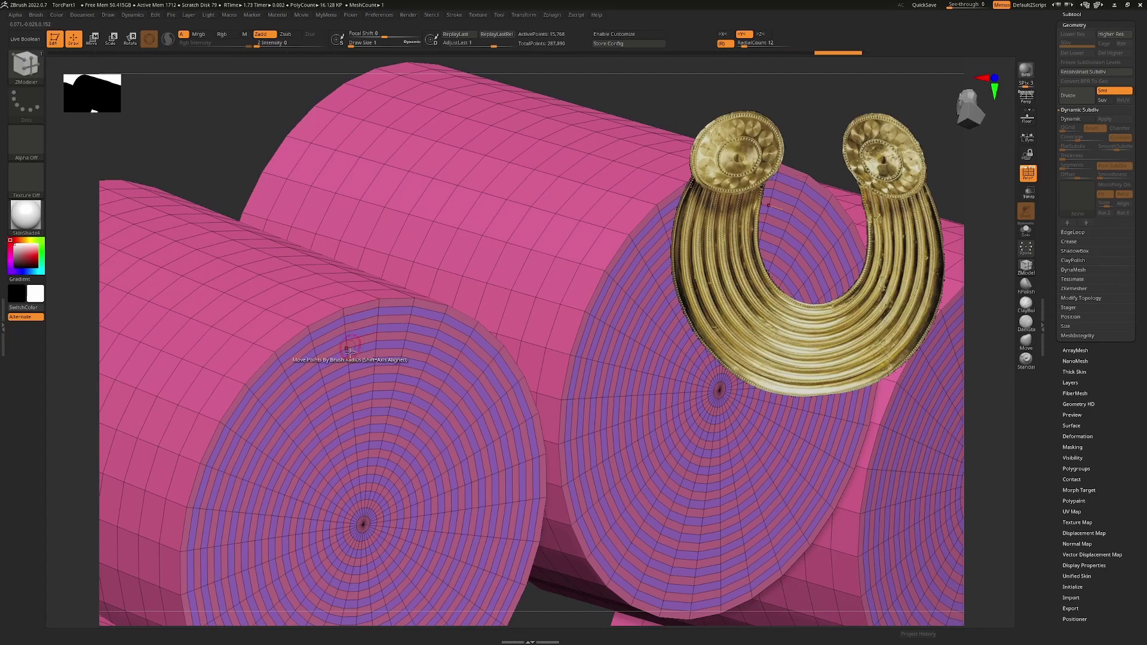
Set the ZModeler polygon action to QMesh with target Polygroup All and extrude the alternate cap rings into concentric ridges
right_click_drag(369, 328, 339, 312, "ctrl")
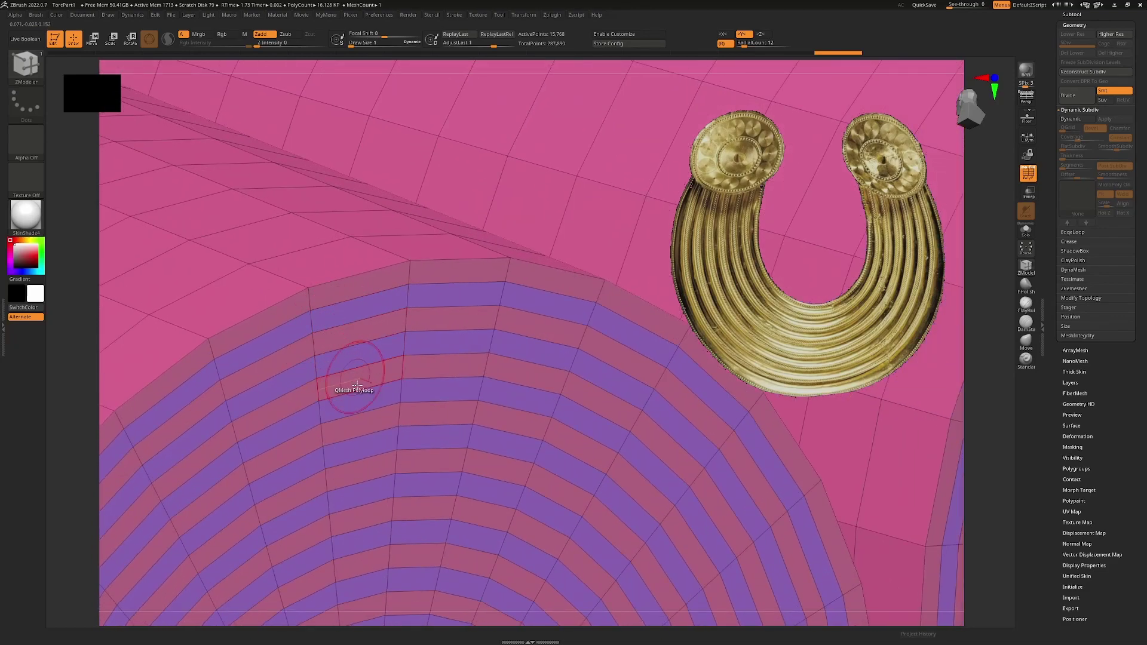
key("space")
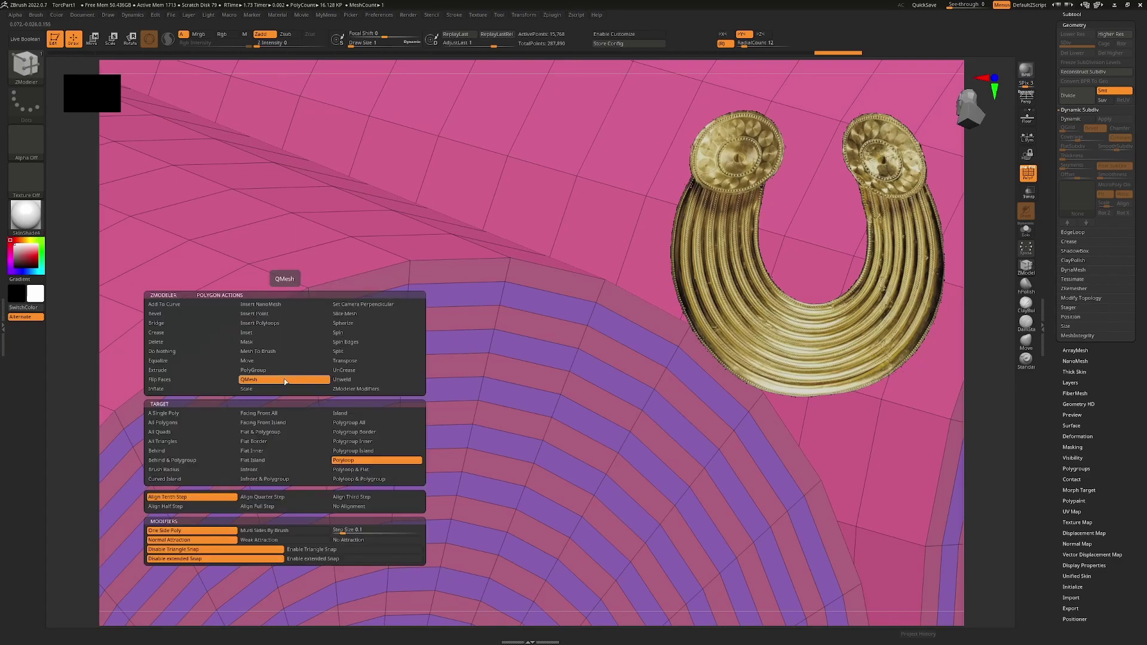
left_click(349, 424)
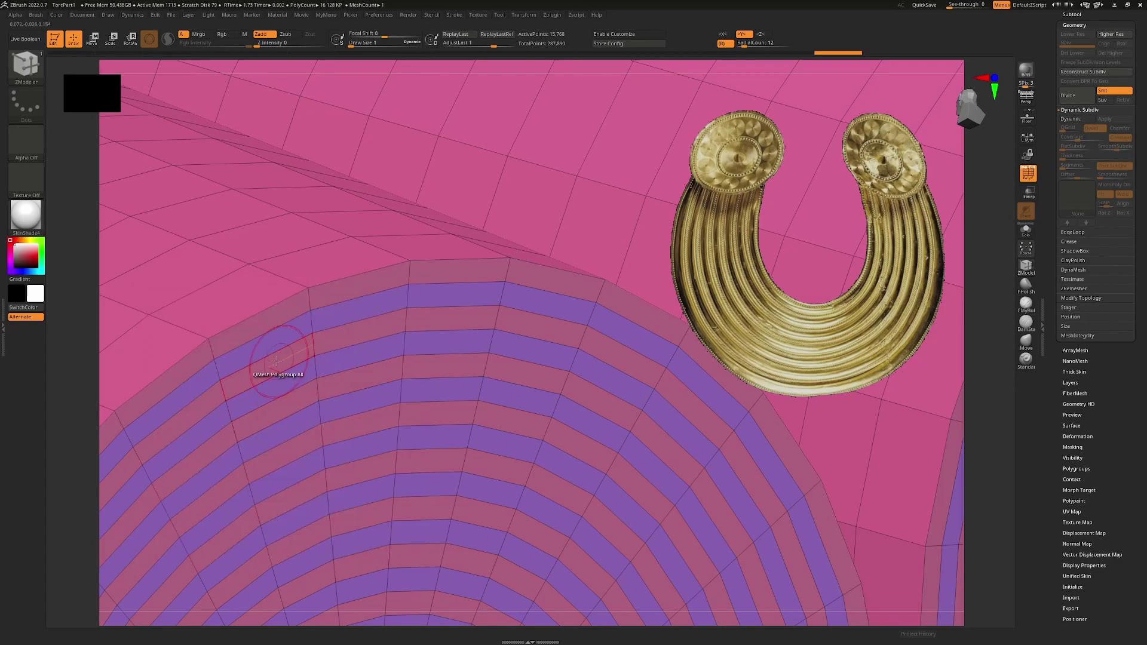
left_click_drag(263, 344, 214, 326)
Turn Dynamic Subdivision on for the ridged cylinders and hide the polyframe to view their smoothed caps
mouse_move(249, 351)
right_mouse_down("ctrl")
mouse_move(344, 369)
mouse_move(418, 210)
right_mouse_up("ctrl")
key("d")
key("shift+f")
mouse_move(410, 432)
right_mouse_down("ctrl")
mouse_move(411, 382)
mouse_move(386, 367)
mouse_move(405, 370)
mouse_move(410, 417)
right_mouse_up("ctrl")
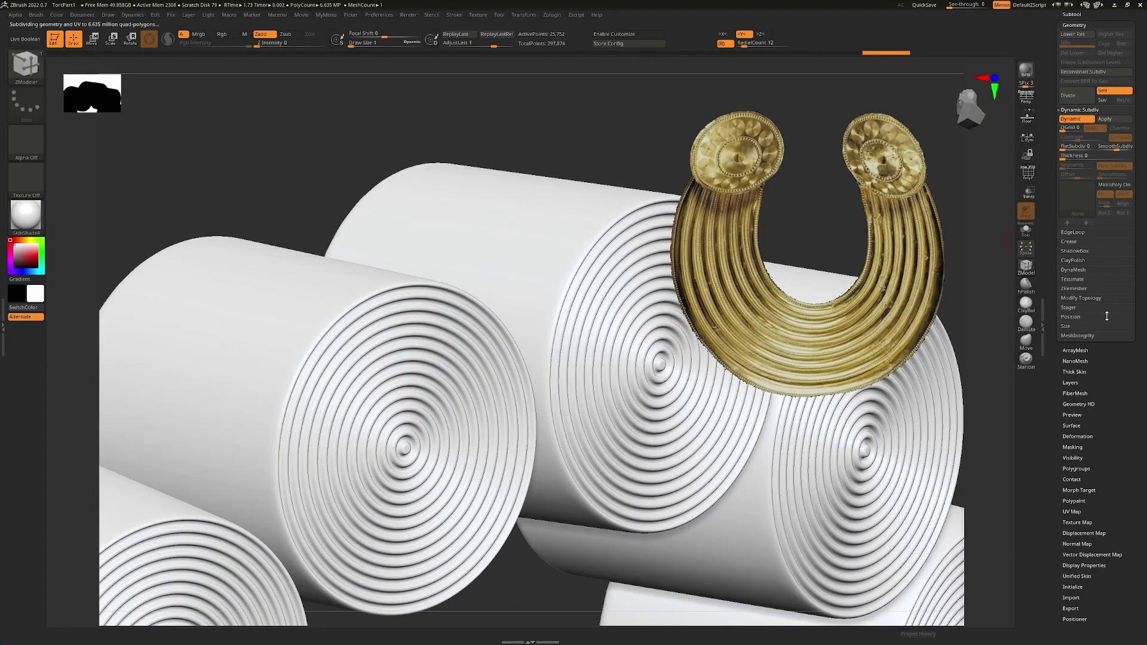
Open the Crease options and inspect the ridged caps with and without the polyframe
left_click(1081, 241)
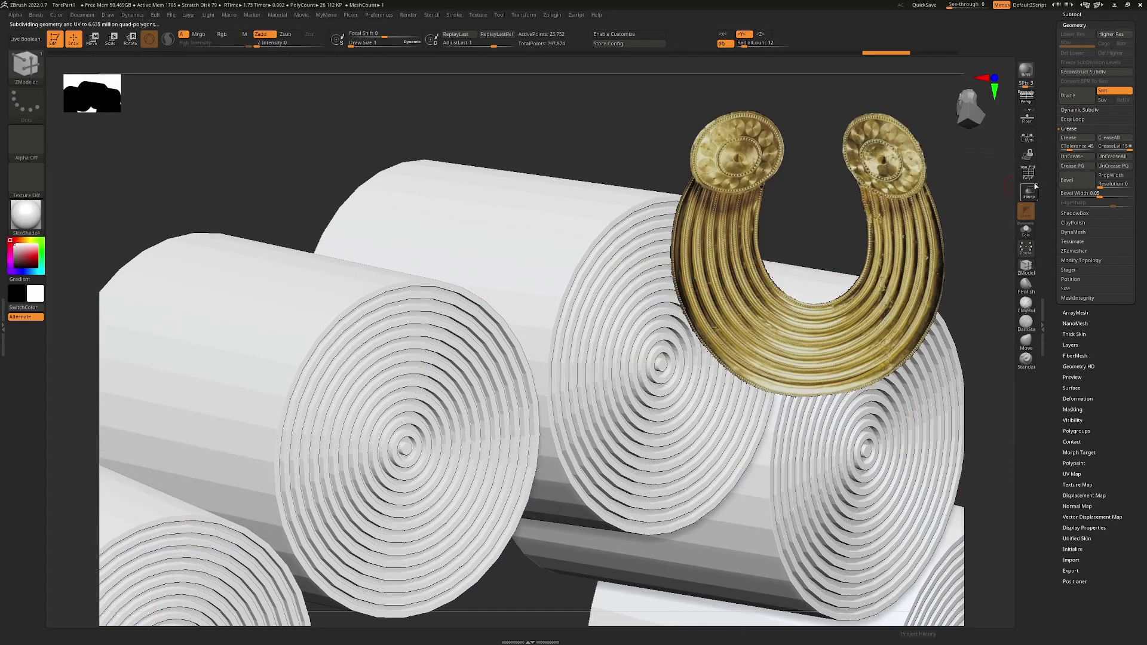
key("shift+f")
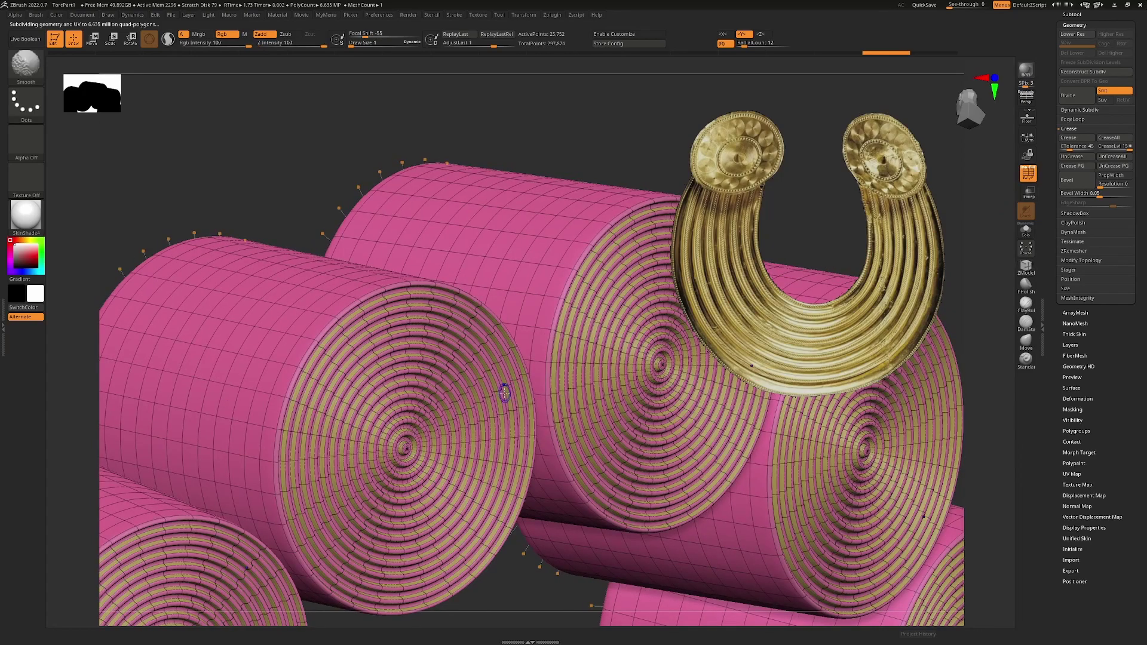
key("shift+f")
right_click_drag(420, 468, 578, 336, "ctrl")
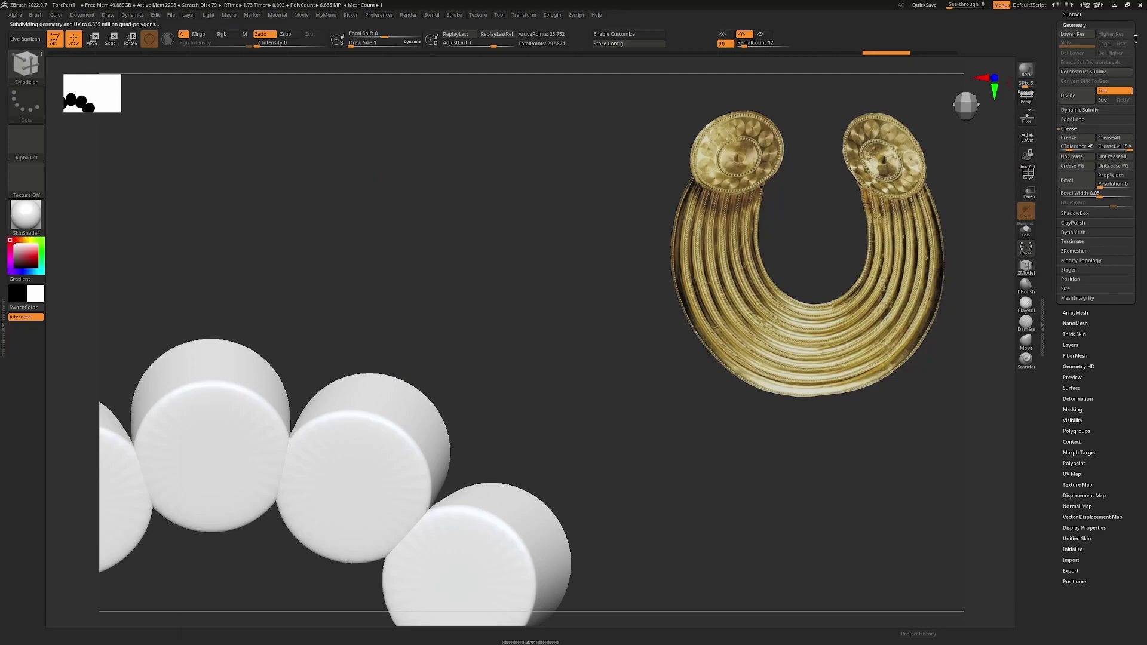
Show the remaining subtools, switch Live Boolean on and examine the concentric rings cut into the disc
left_click(1084, 13)
left_click(1124, 86)
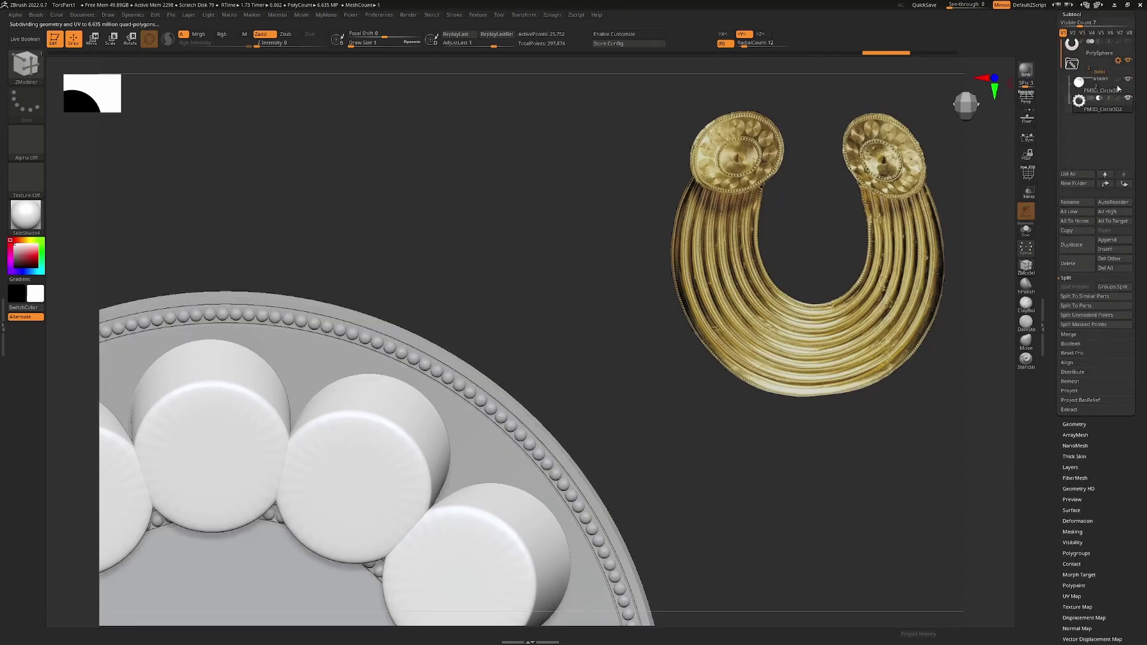
left_click(26, 39)
right_click_drag(315, 185, 457, 293)
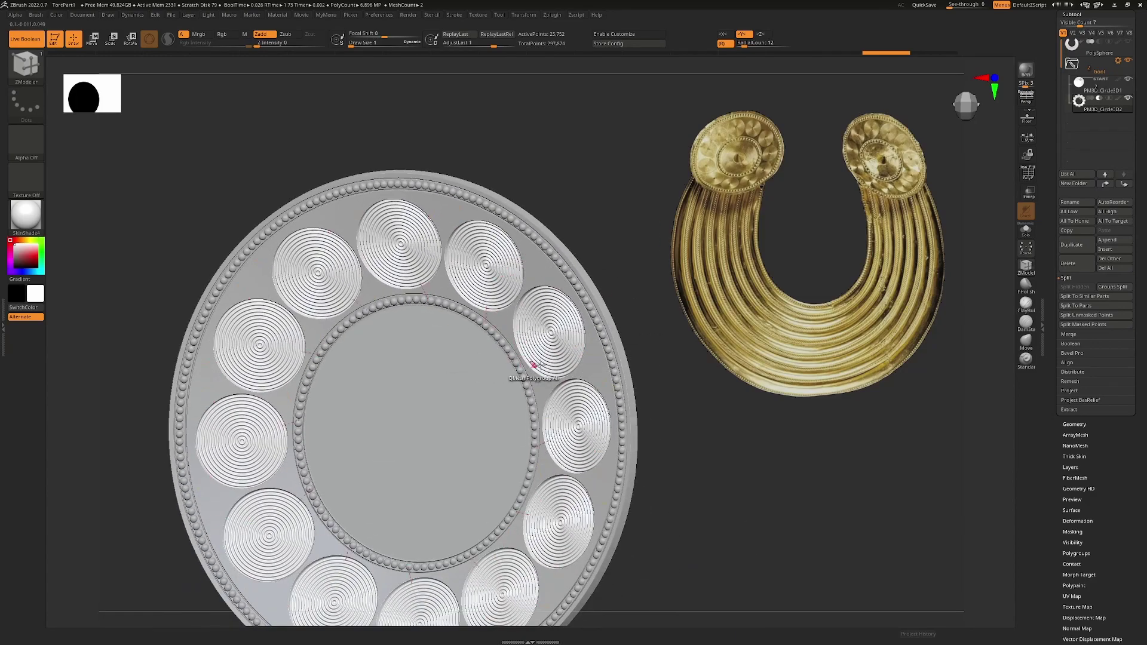
right_click_drag(525, 311, 538, 292)
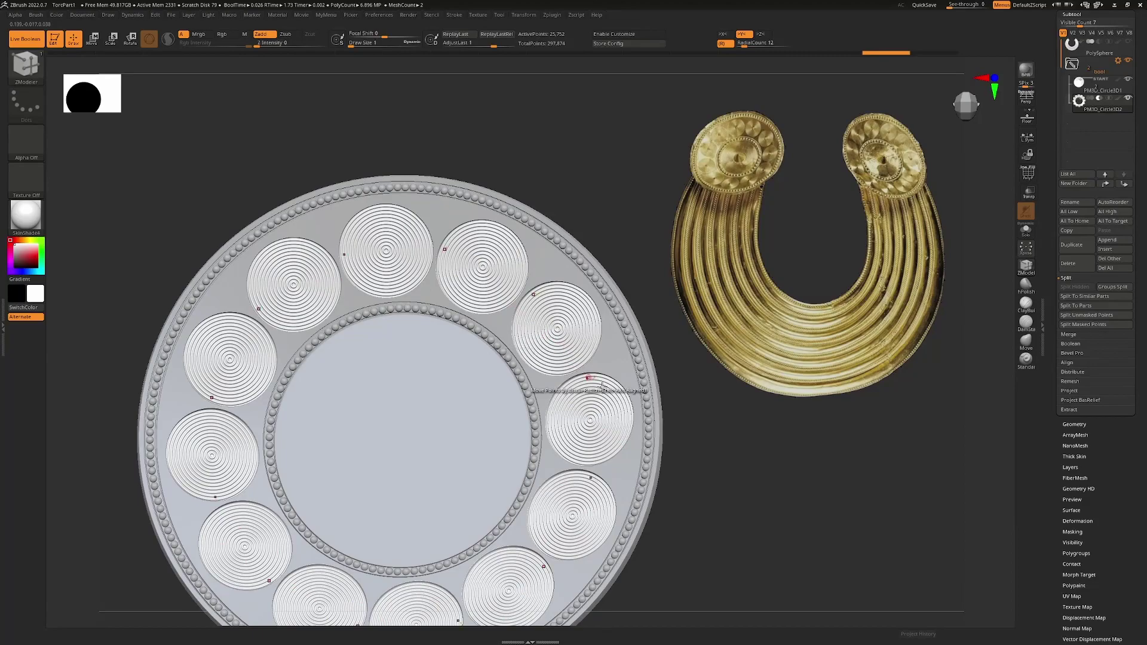
right_click_drag(706, 461, 680, 435)
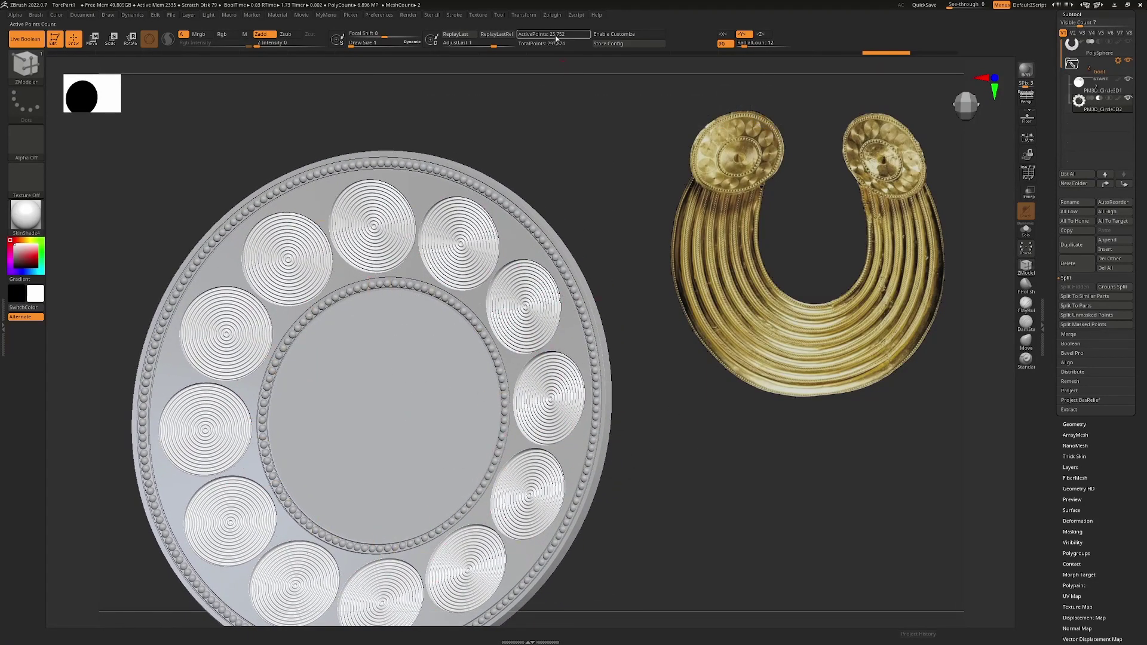
Select the disc subtool and examine its ringed recesses from an angle
left_click(523, 238, "alt")
key("shift+f")
key("shift+f")
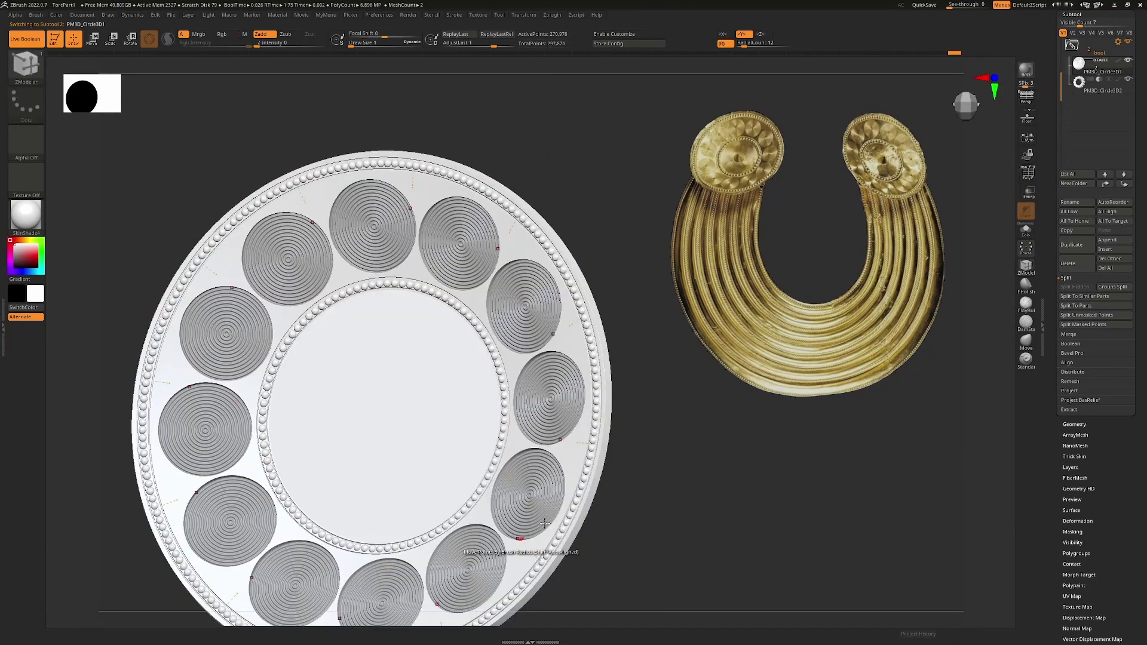
left_click_drag(673, 464, 617, 403)
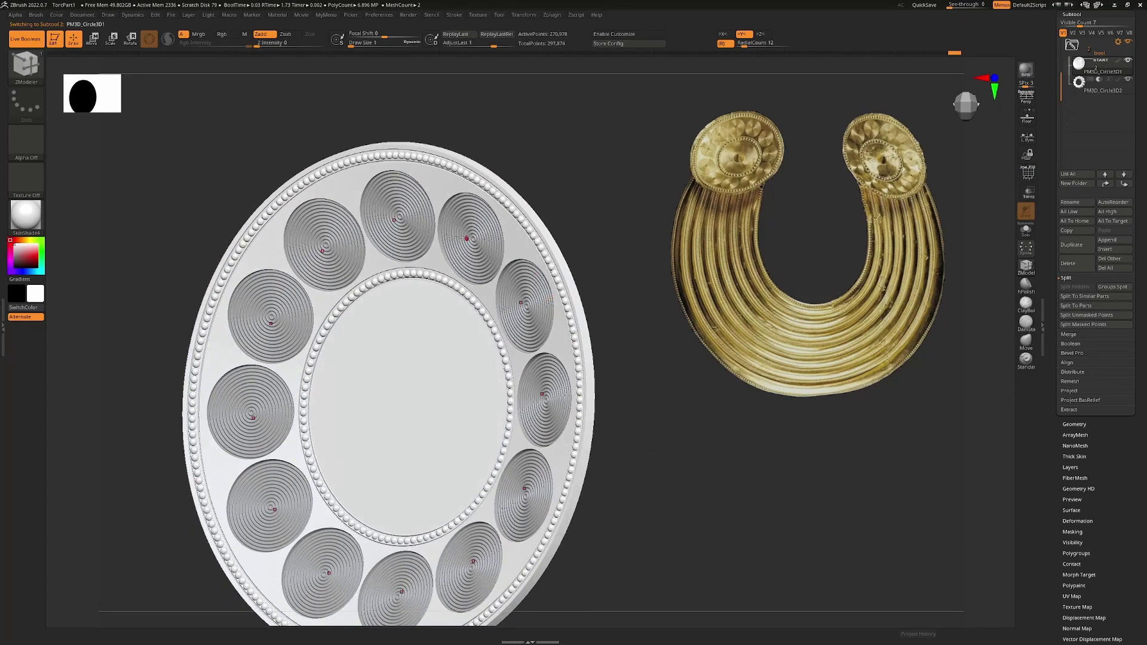
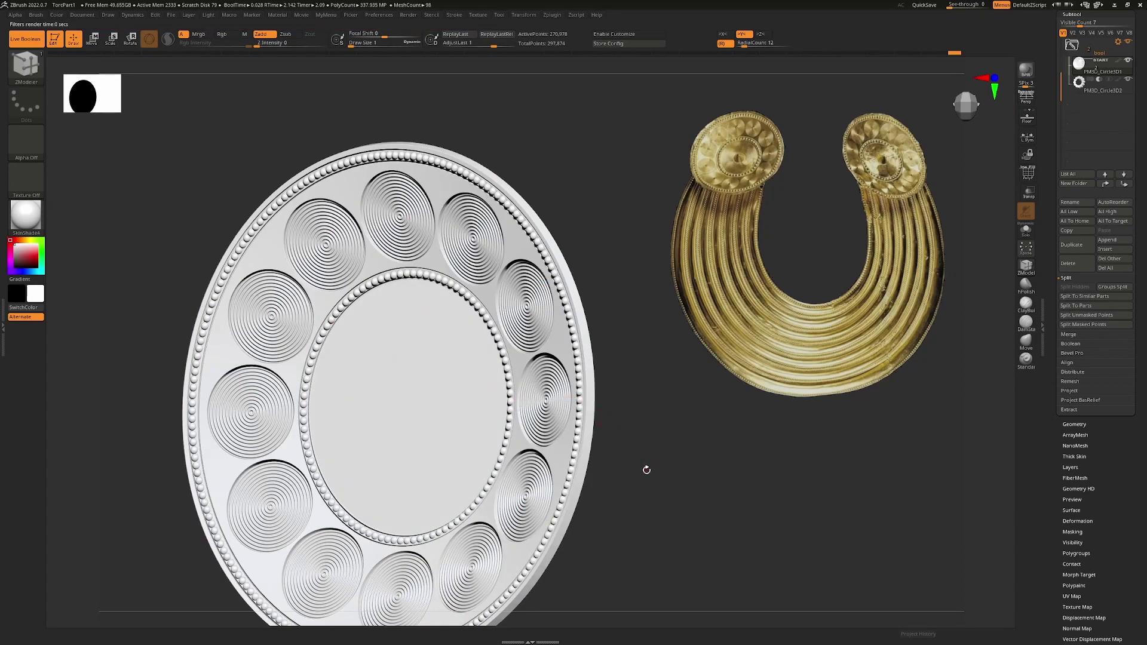
left_click_drag(679, 463, 678, 463, "shift")
Display the disc's polyframe, face the disc from the front and switch Live Boolean off
key("shift+f")
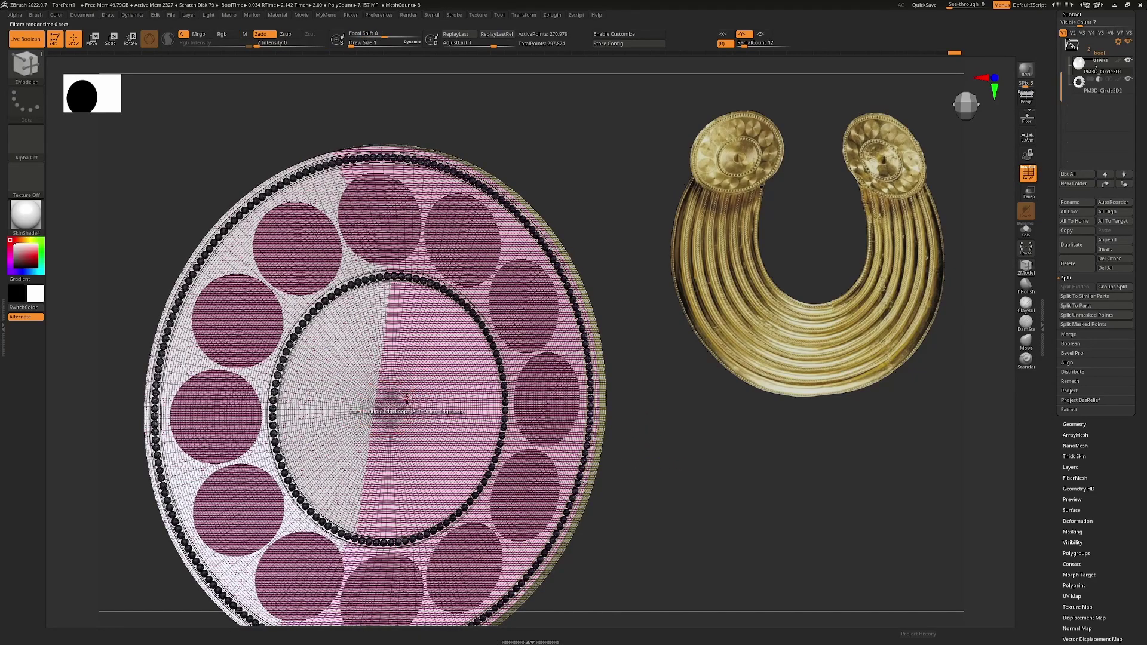
key("shift")
key("shift+f")
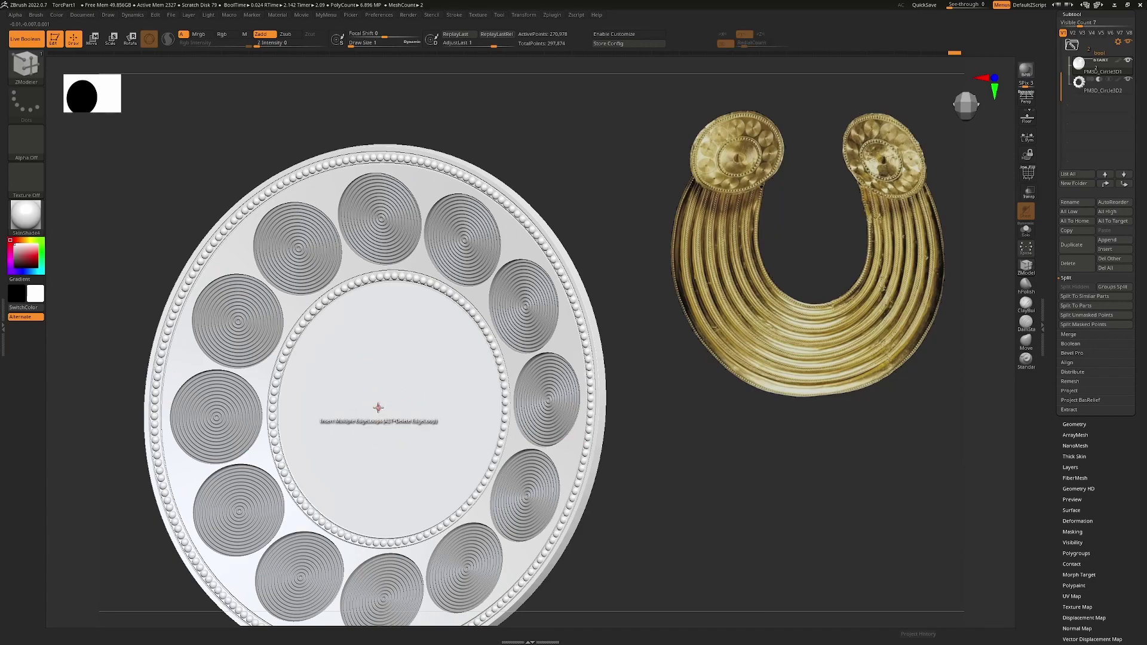
key("shift+f")
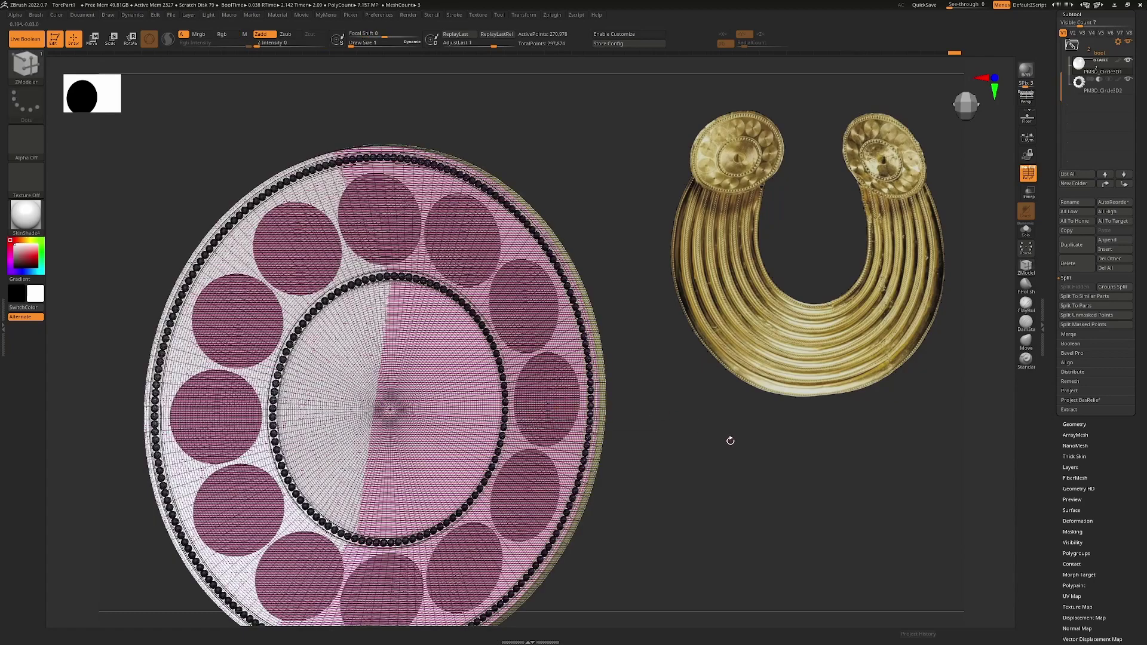
left_click_drag(729, 439, 771, 440, "shift")
left_click(38, 45)
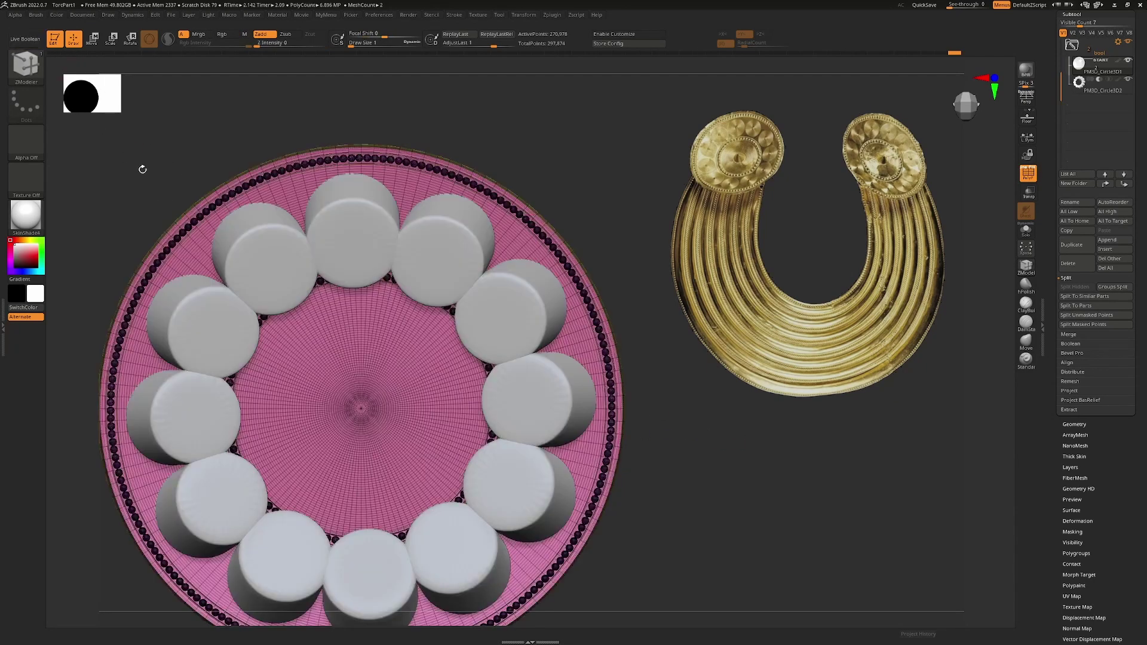
Insert a cylinder from the IMM Primitives brush at the centre of the disc
right_click_drag(364, 379, 447, 350, "ctrl")
scroll(447, 349, "up", 3)
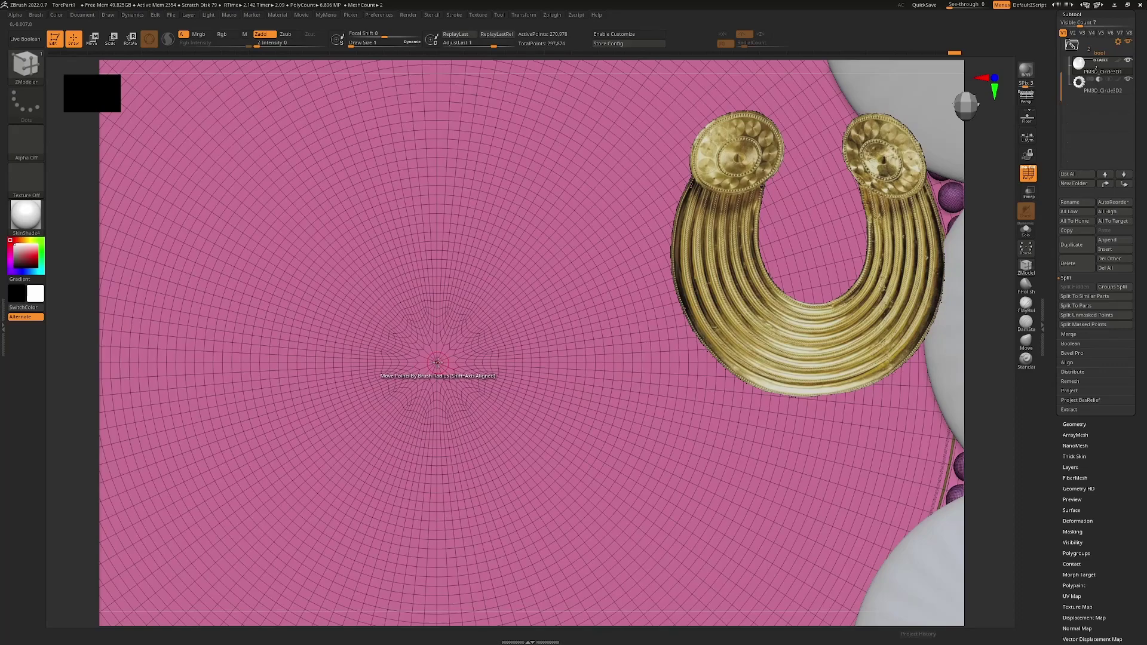
key("b")
key("i")
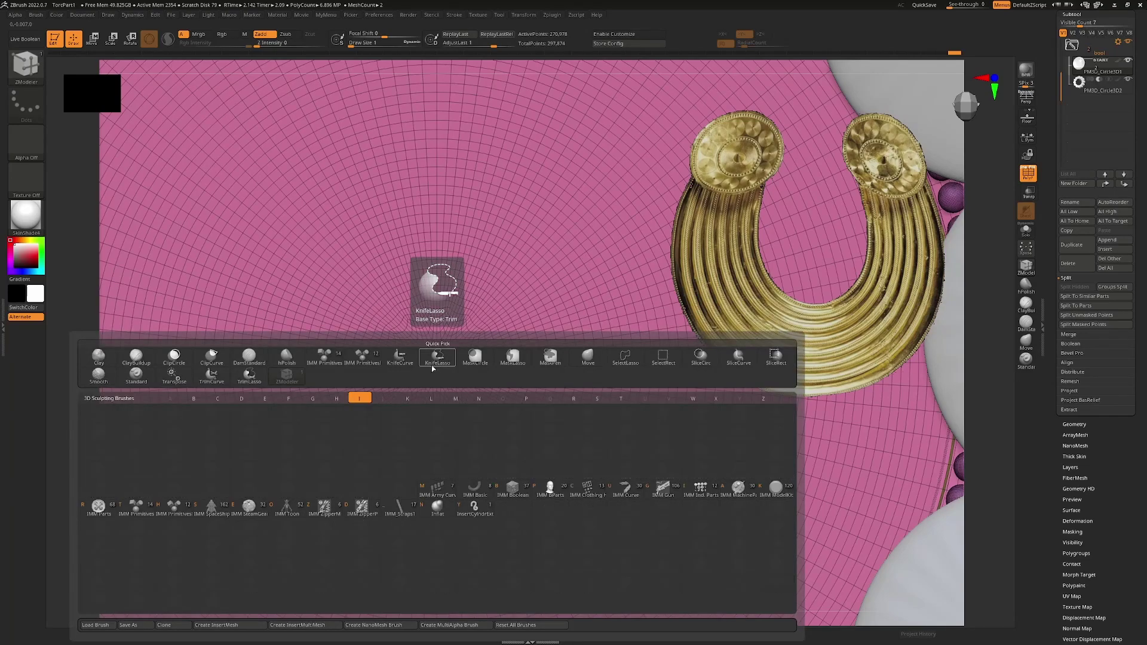
left_click(137, 507)
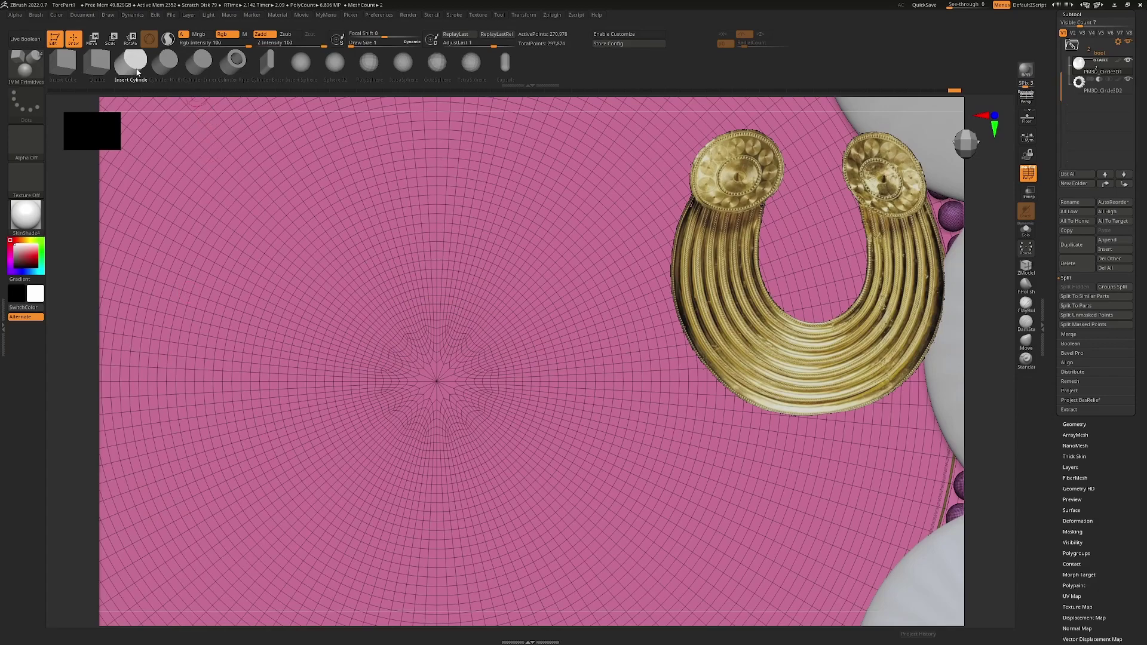
left_click_drag(437, 382, 427, 433)
Convert the cylinder inserted at the disc's centre into a Cone 3D primitive
mouse_move(441, 427)
right_mouse_down("ctrl")
mouse_move(442, 389)
mouse_move(470, 399)
mouse_move(454, 470)
mouse_move(449, 431)
right_mouse_up("ctrl")
key("w")
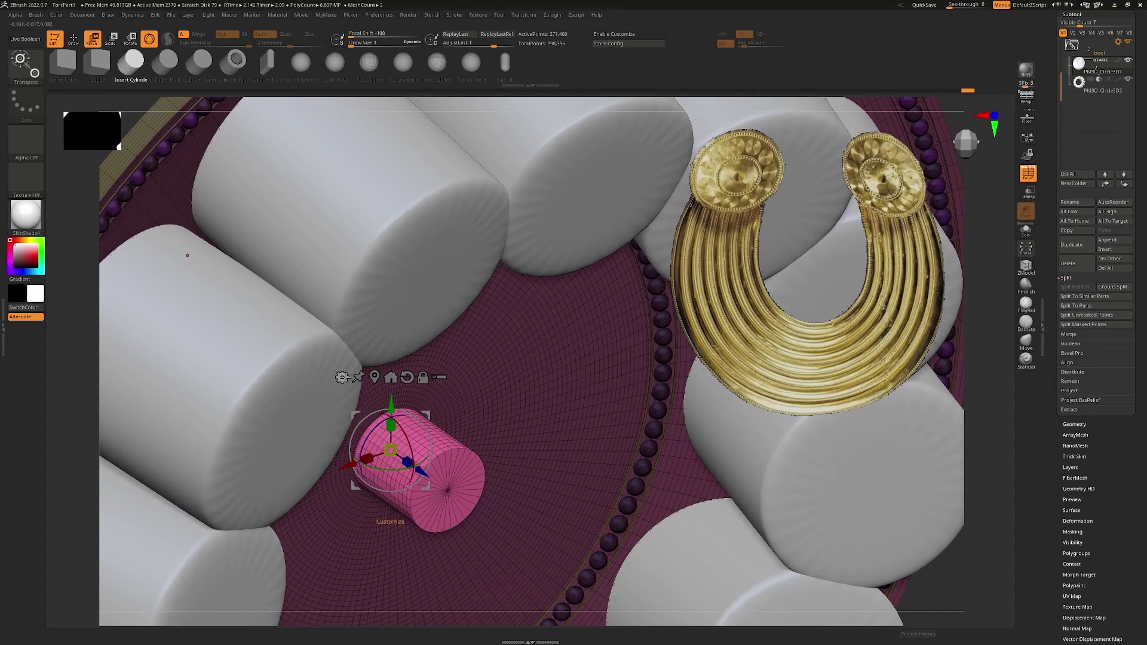
left_click(342, 377)
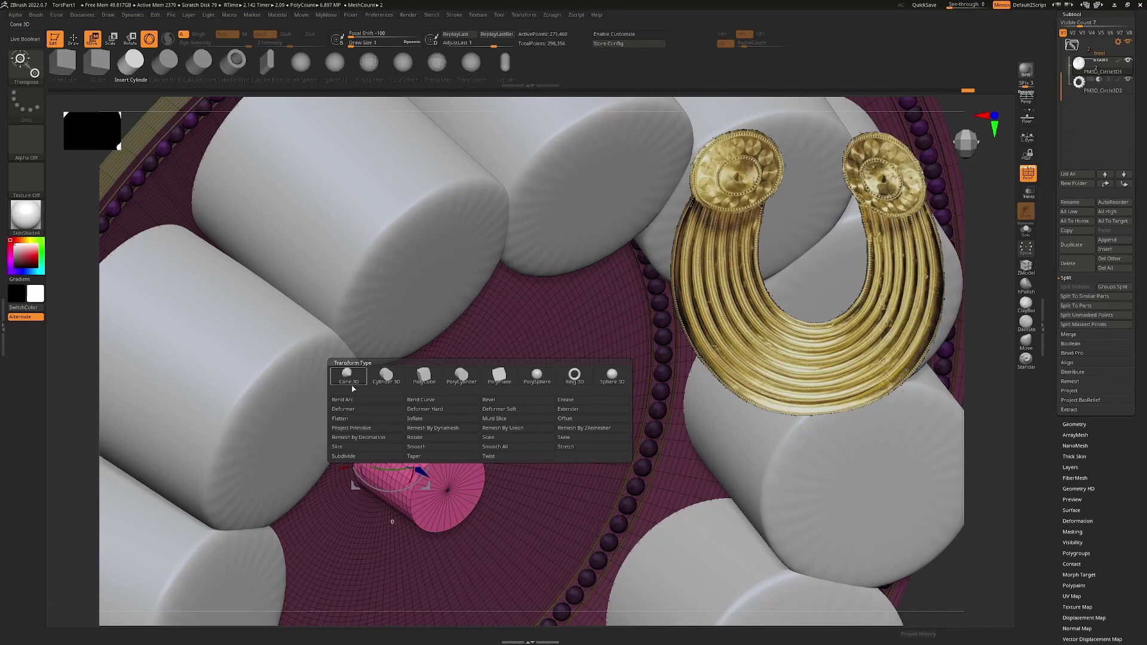
left_click(349, 375)
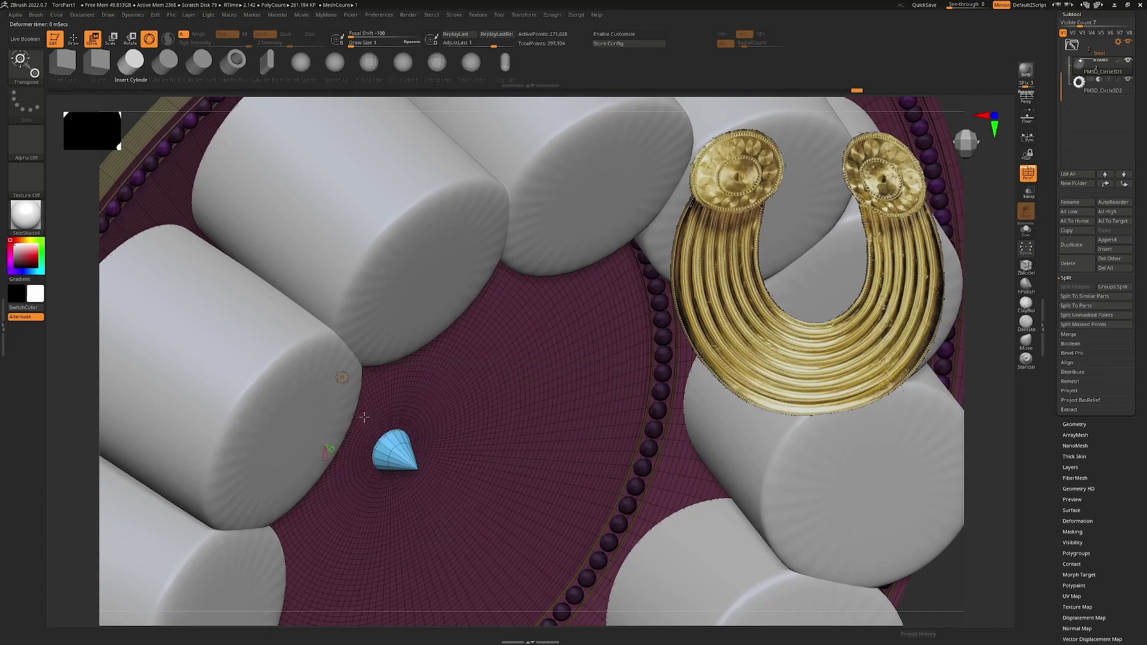
key("e")
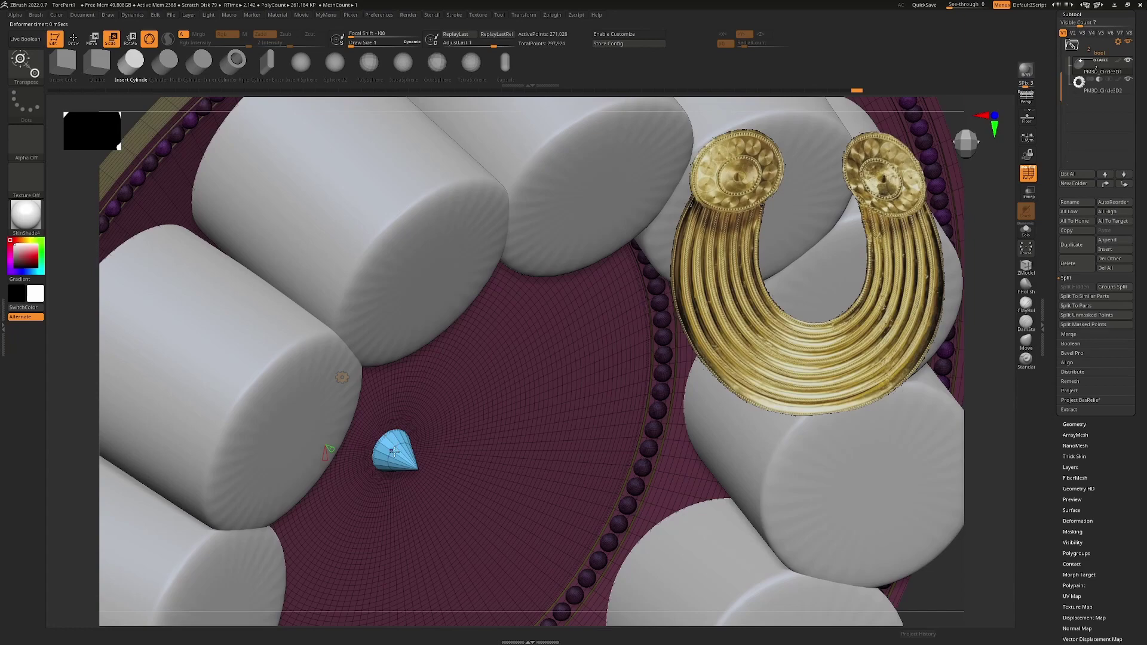
left_click(342, 377)
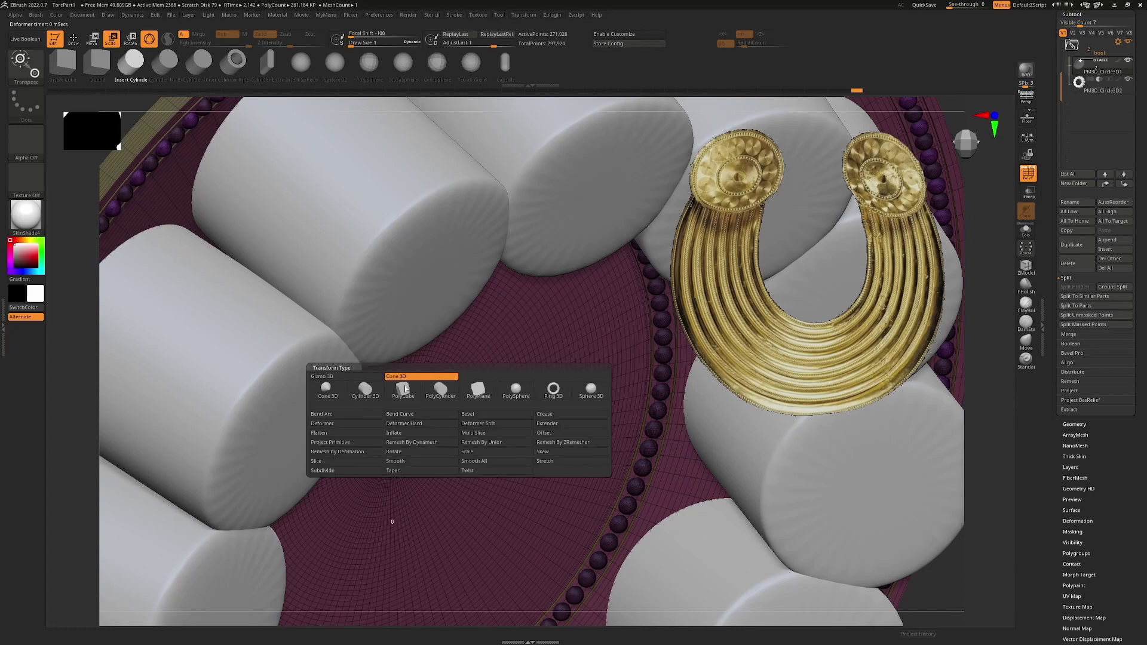
right_click_drag(462, 427, 423, 415, "ctrl")
Hide the polyframe, face the disc from the front and switch Live Boolean on to check the small central cone
key("q")
right_click_drag(477, 442, 469, 352, "alt")
key("shift+f")
right_click_drag(602, 487, 647, 537, "shift")
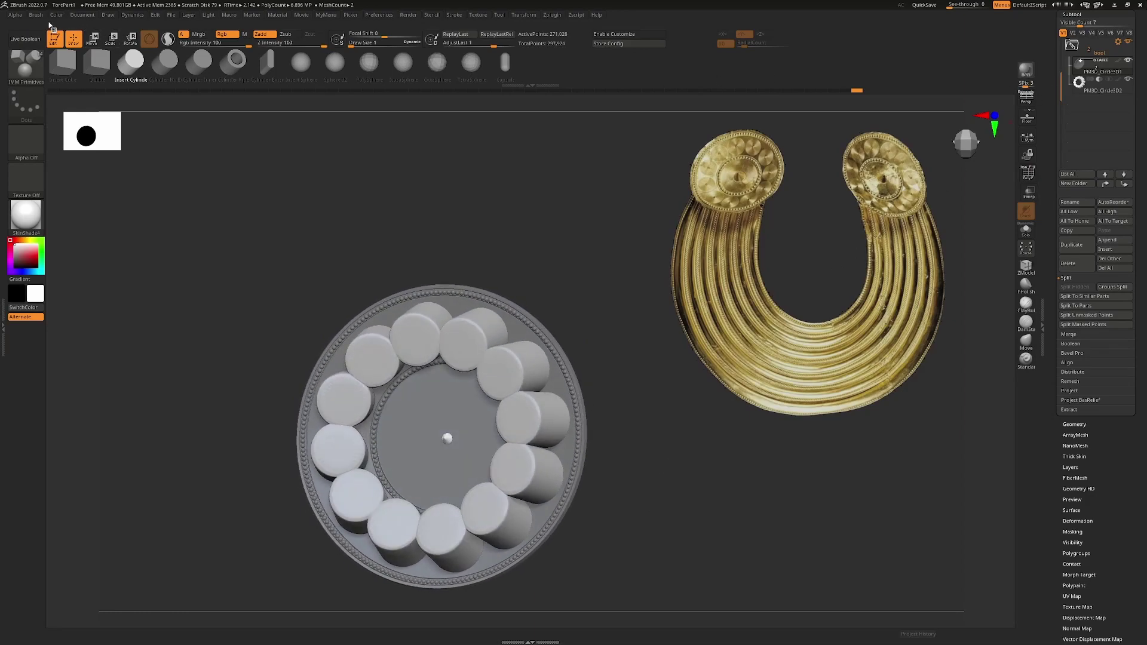
left_click(25, 39)
right_click_drag(537, 323, 537, 360, "ctrl")
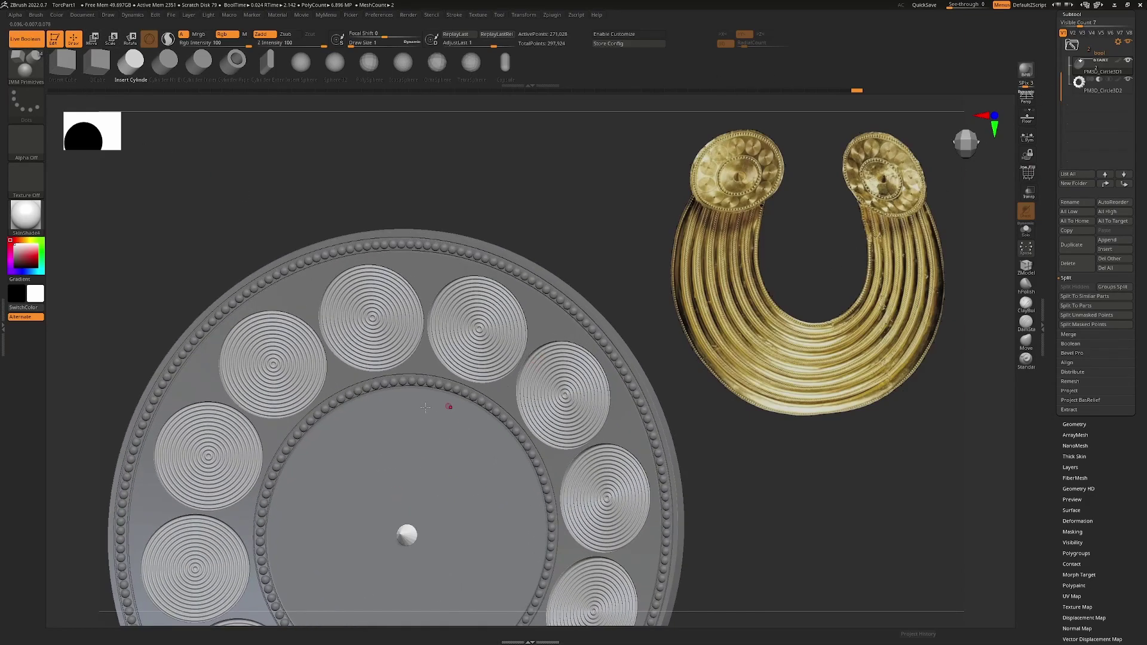
Scale the central cone up to roughly twice its size
right_click_drag(420, 476, 422, 411, "alt")
right_click_drag(463, 450, 424, 415, "ctrl")
right_click_drag(574, 482, 483, 475)
key("e")
right_click_drag(431, 438, 431, 467, "alt")
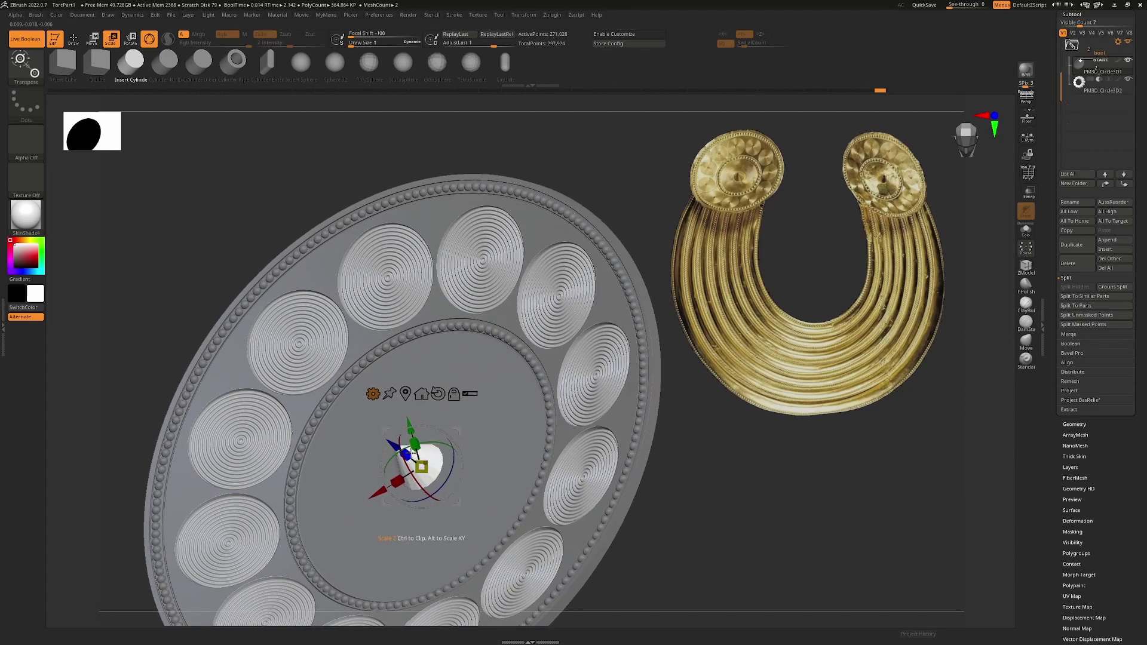
key("q")
Preview the disc and cone with Dynamic Subdivision, turn it off and inspect their wireframe in polyframe display
right_click_drag(429, 465, 436, 413, "ctrl")
right_click_drag(529, 426, 514, 496, "ctrl")
key("d")
right_click_drag(282, 512, 420, 407, "alt")
key("shift+d")
key("shift+f")
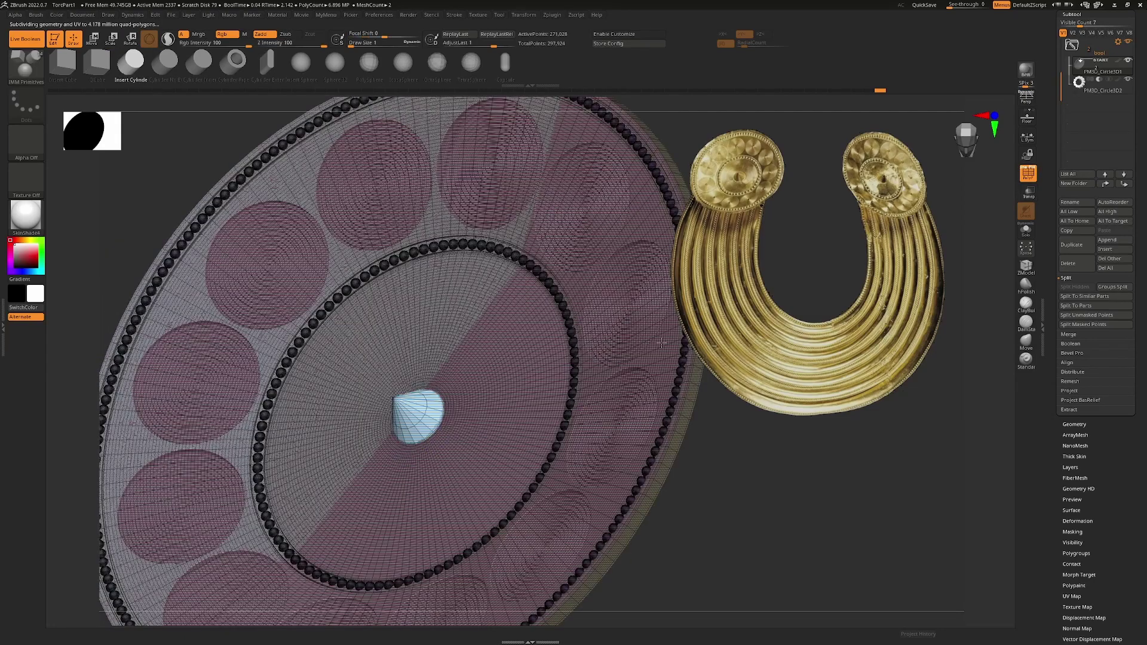
mouse_move(1096, 71)
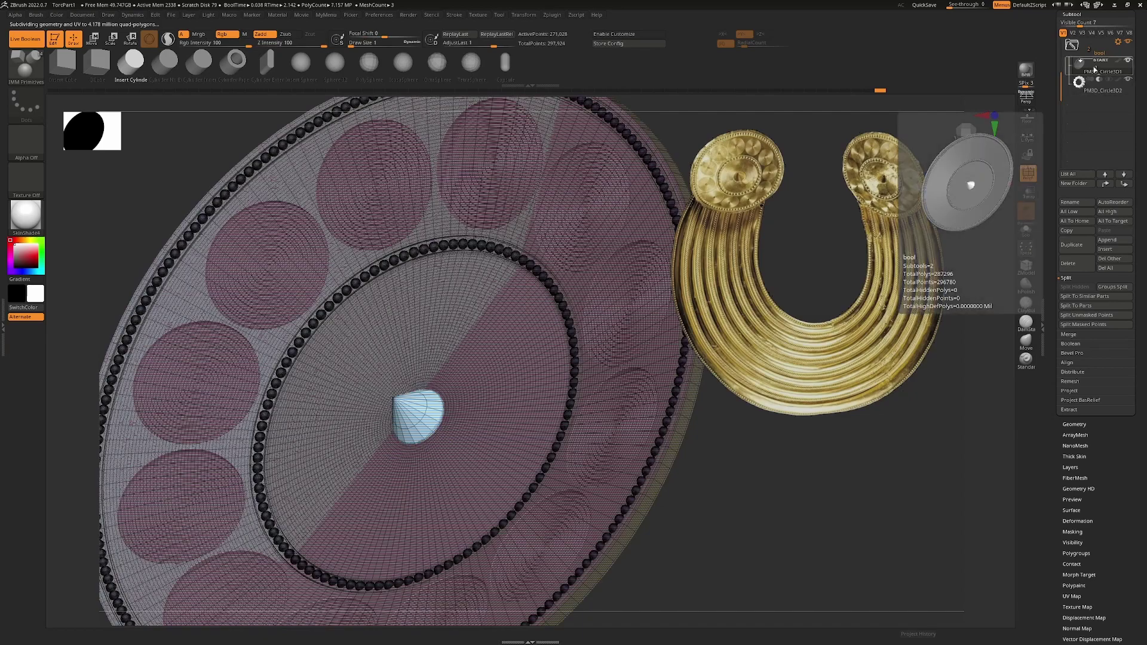
key("shift+f")
right_click_drag(617, 112, 551, 259, "alt")
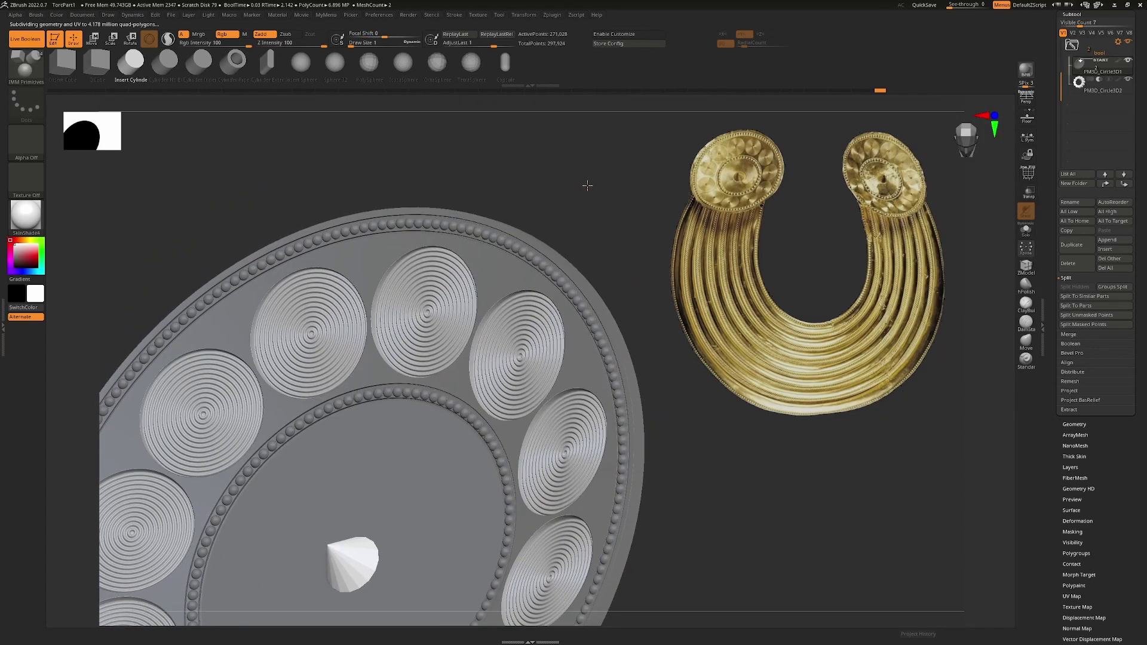
Compare the cone's tip up close with Dynamic Subdivision smoothing on and off
right_click_drag(586, 184, 444, 228)
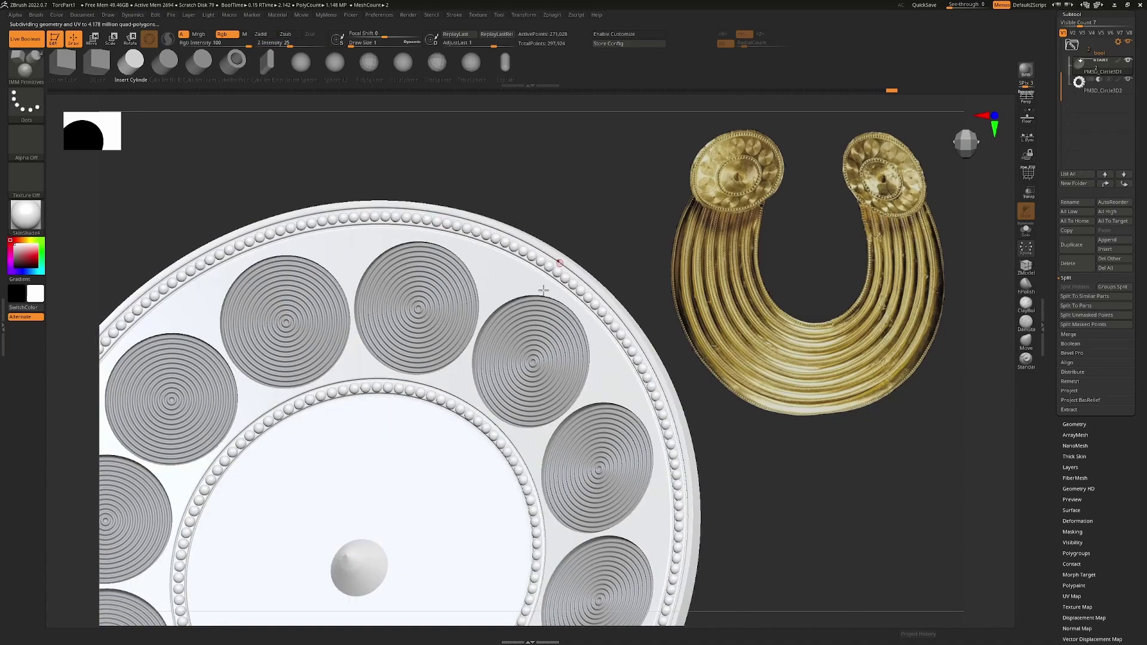
key("space")
mouse_move(396, 524)
right_mouse_down("alt")
mouse_move(436, 307)
mouse_move(395, 351)
mouse_move(378, 459)
right_mouse_up("alt")
key("shift+f")
key("shift+f")
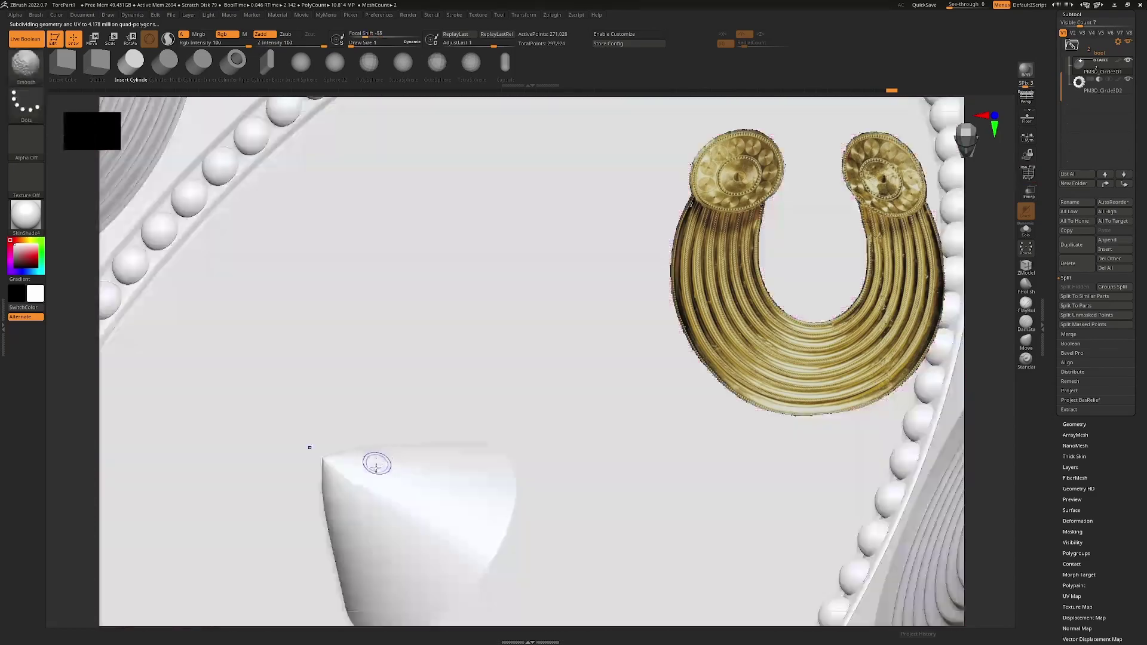
key("shift+d")
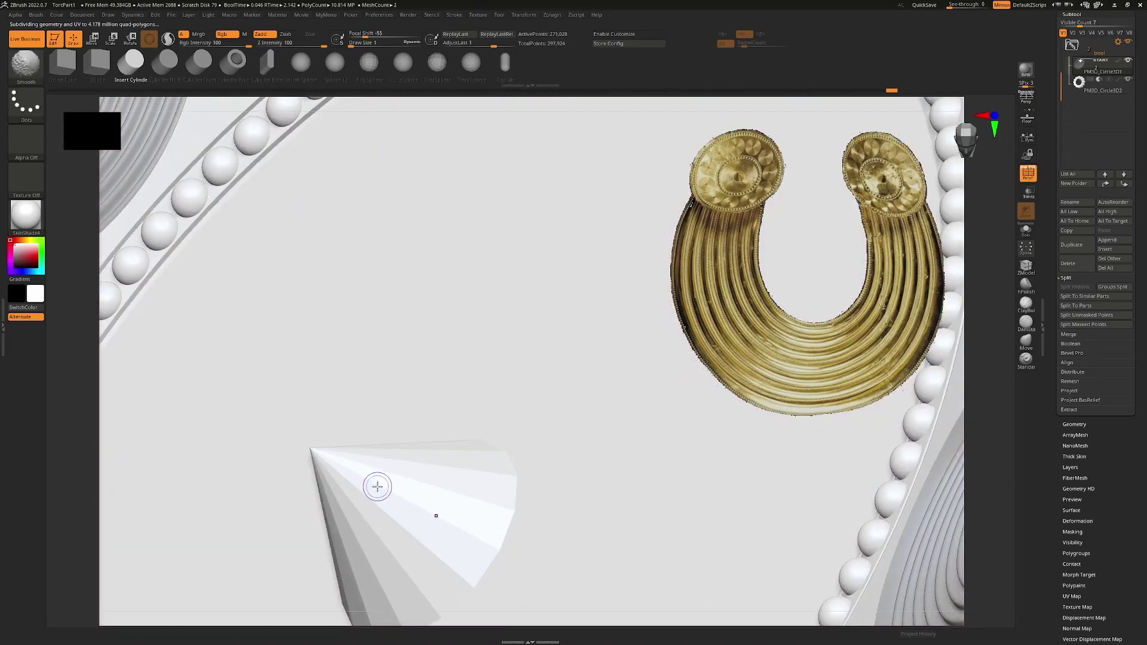
Show the polyframe, switch Live Boolean off and insert edge loops around the cone near its tip and base with ZModeler
key("shift+f")
key("b")
key("z")
key("m")
left_click(26, 40)
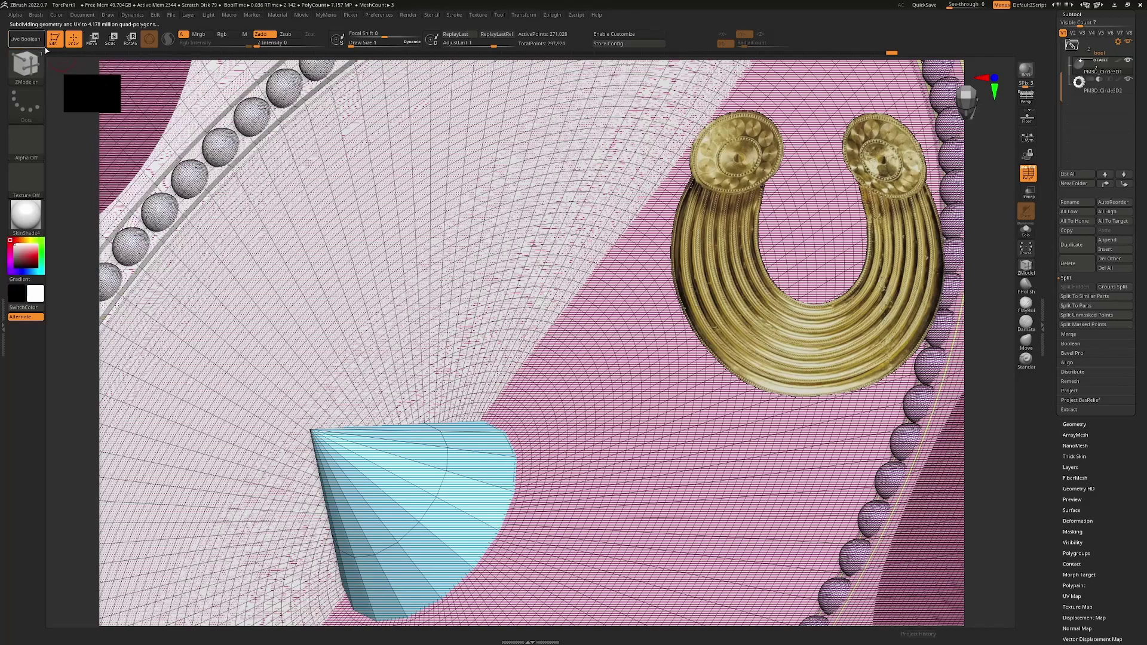
right_click_drag(378, 430, 410, 523)
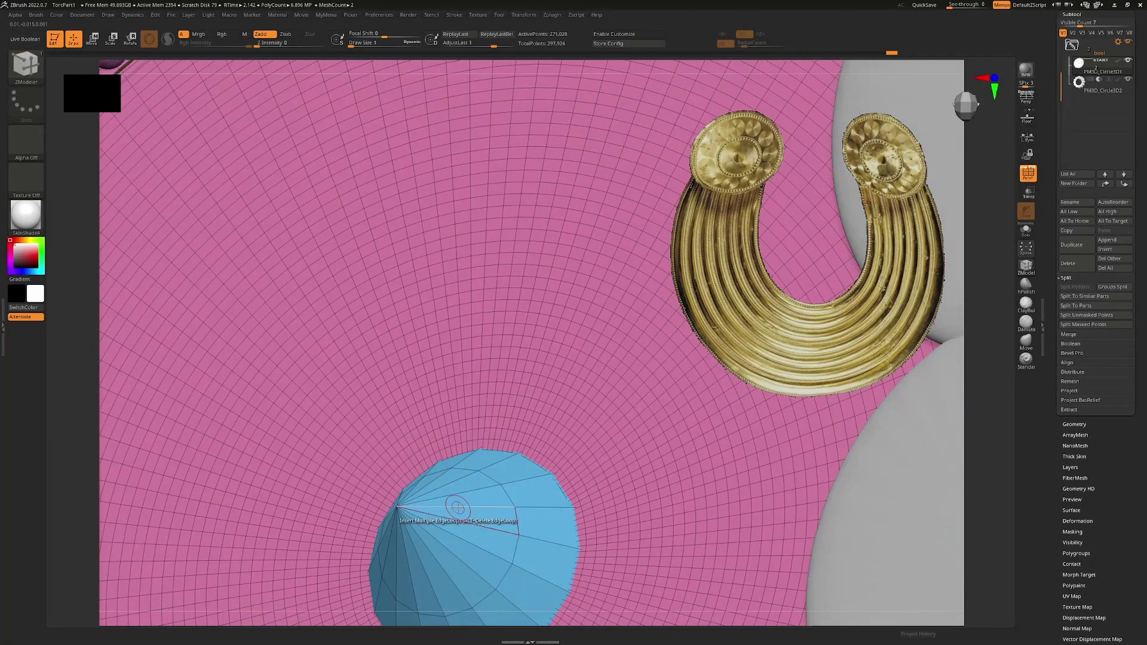
left_click(458, 506)
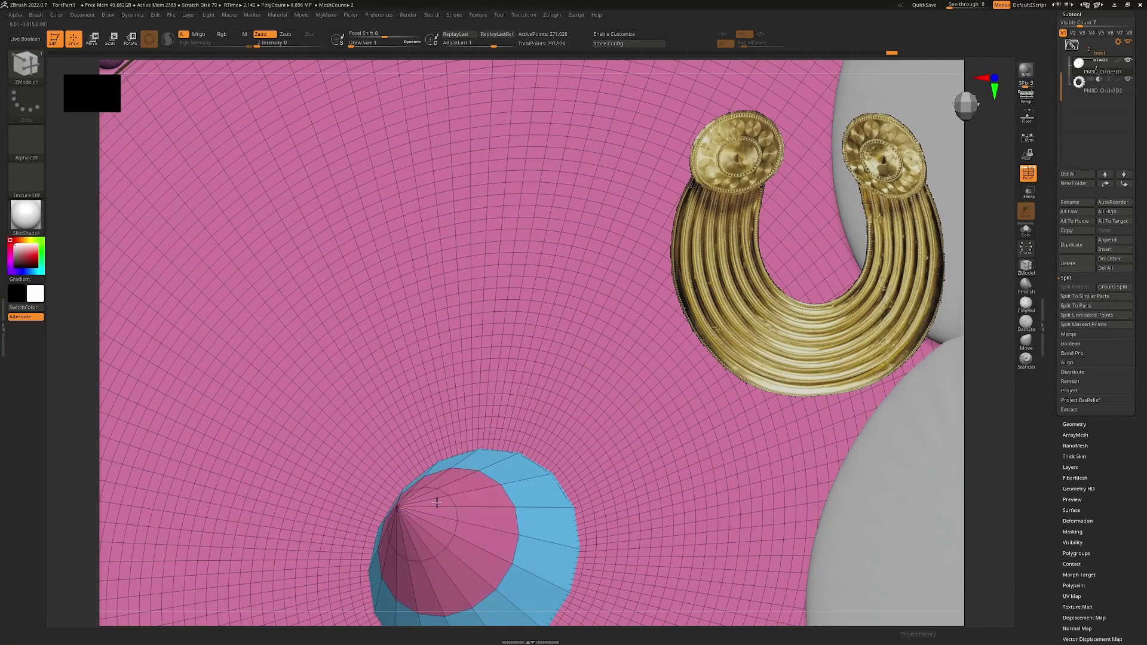
left_click_drag(414, 479, 422, 485)
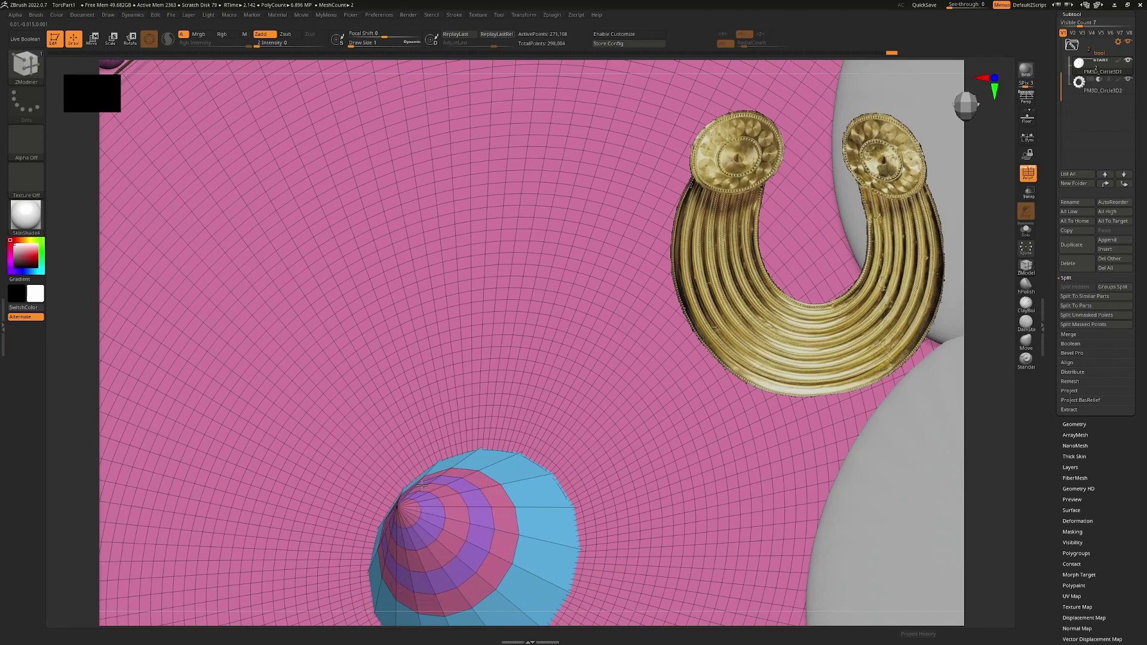
left_click(547, 507)
left_click(552, 497)
Smooth the disc and cone with Dynamic Subdivision, hide the polyframe and check the whole disc with Live Boolean
key("d")
key("shift+f")
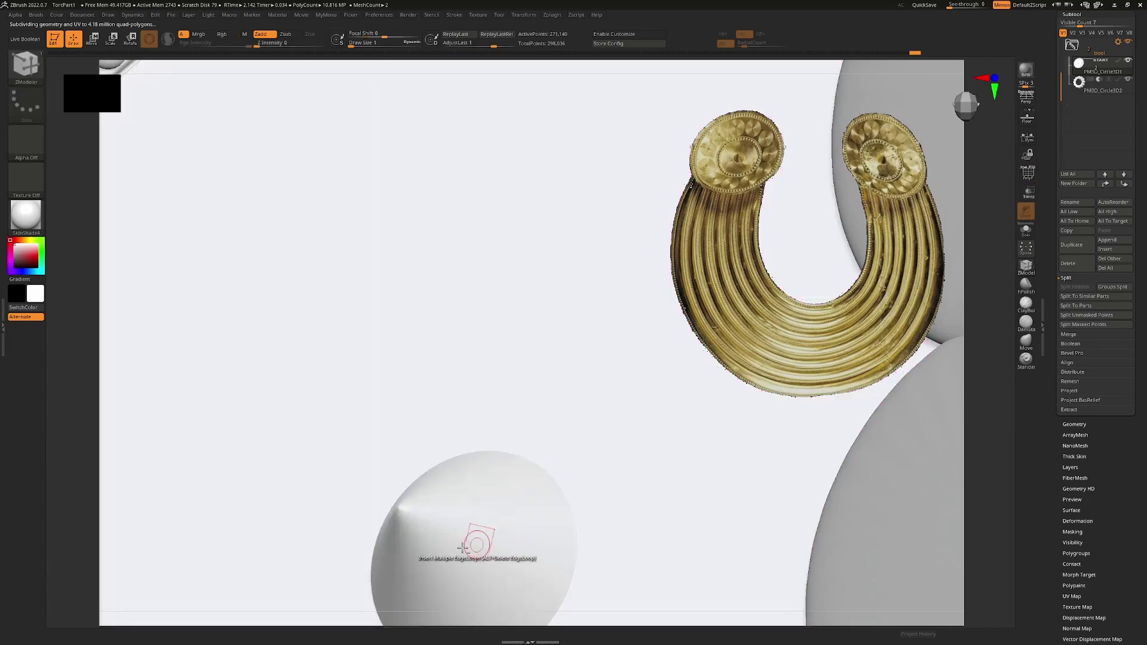
right_click_drag(445, 547, 397, 372, "ctrl")
left_click_drag(630, 156, 572, 187)
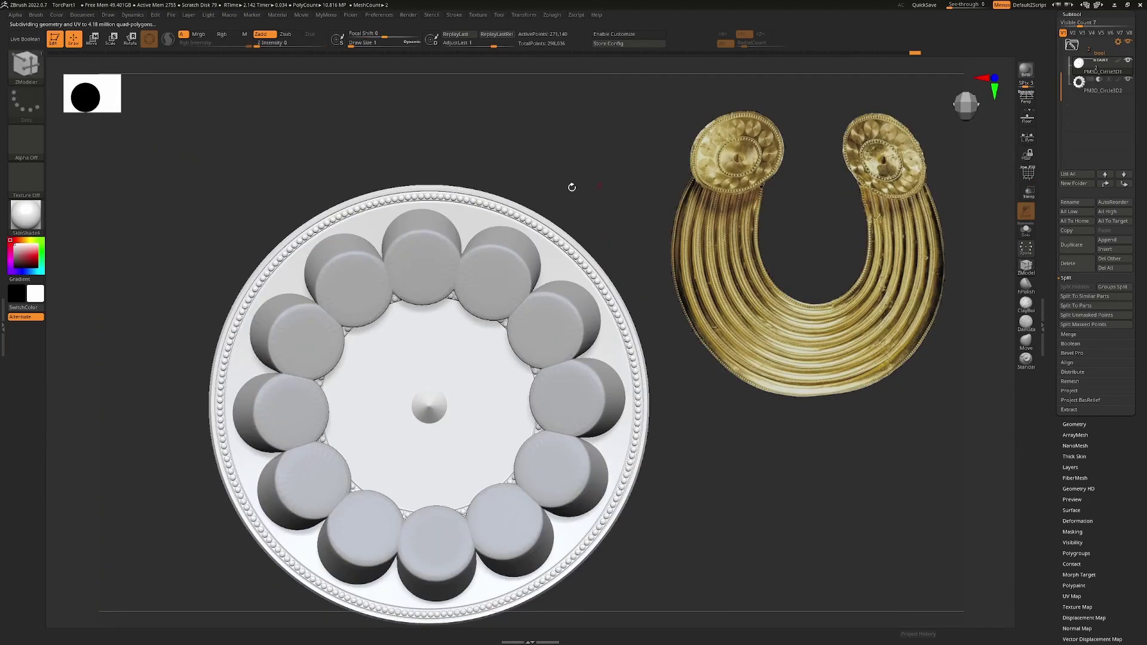
left_click(32, 40)
Assign separate polygroups to the disc, beads and cone with Auto Groups
right_click_drag(742, 517, 602, 476)
key("w")
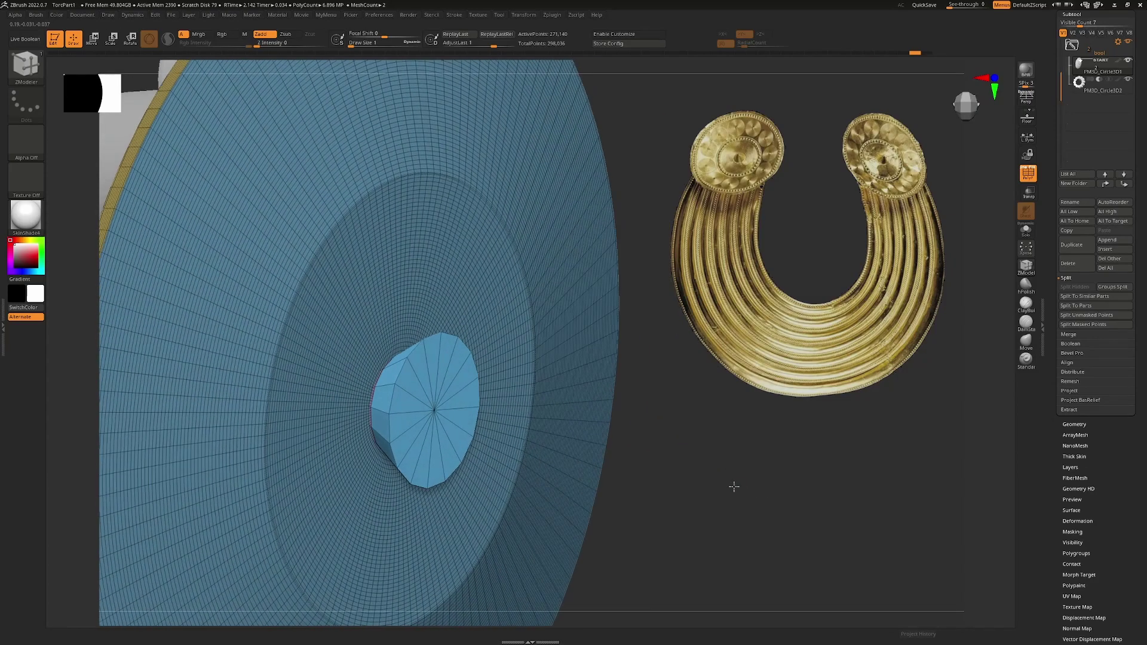
left_click_drag(734, 487, 706, 458)
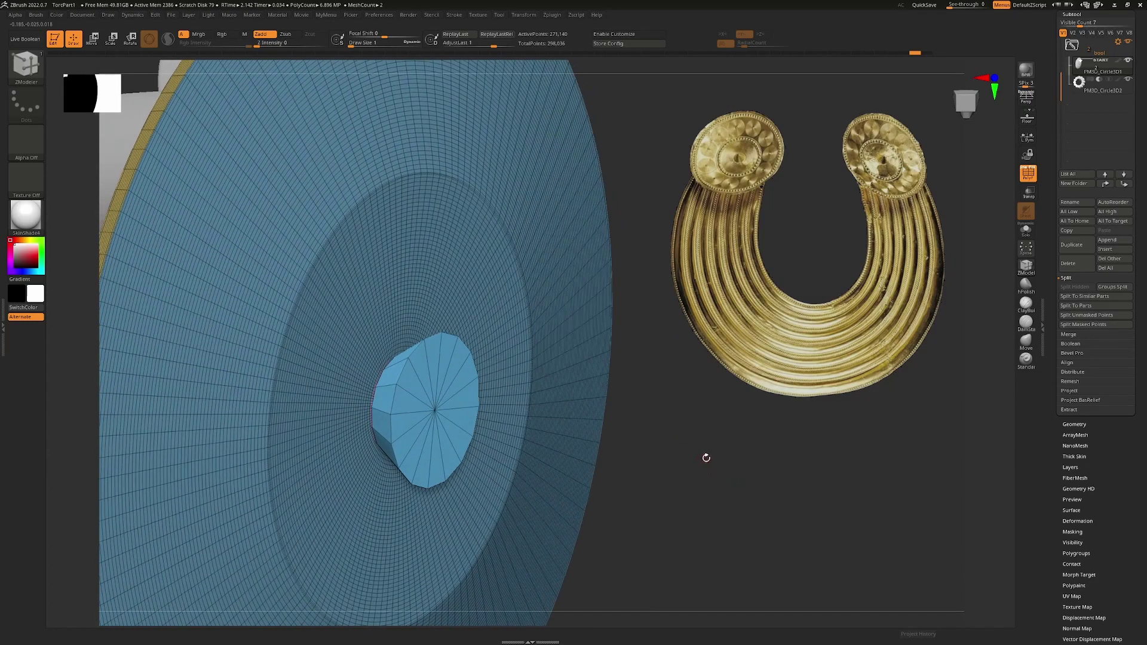
left_click(1082, 553)
left_click(1075, 163)
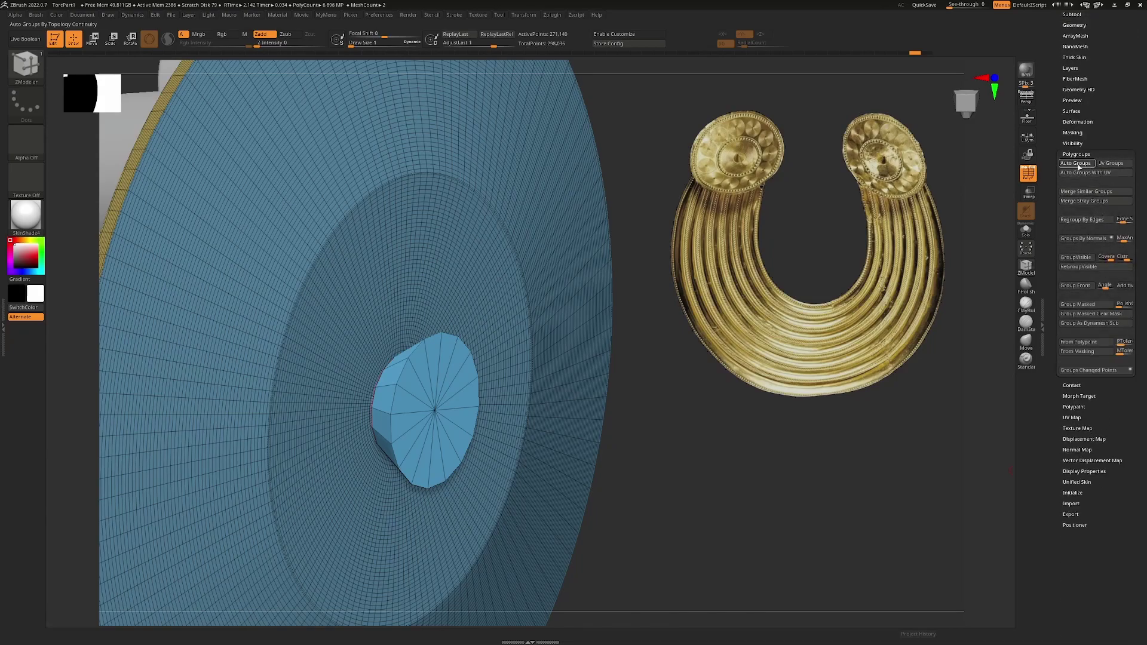
left_click_drag(687, 462, 739, 466)
key("ctrl")
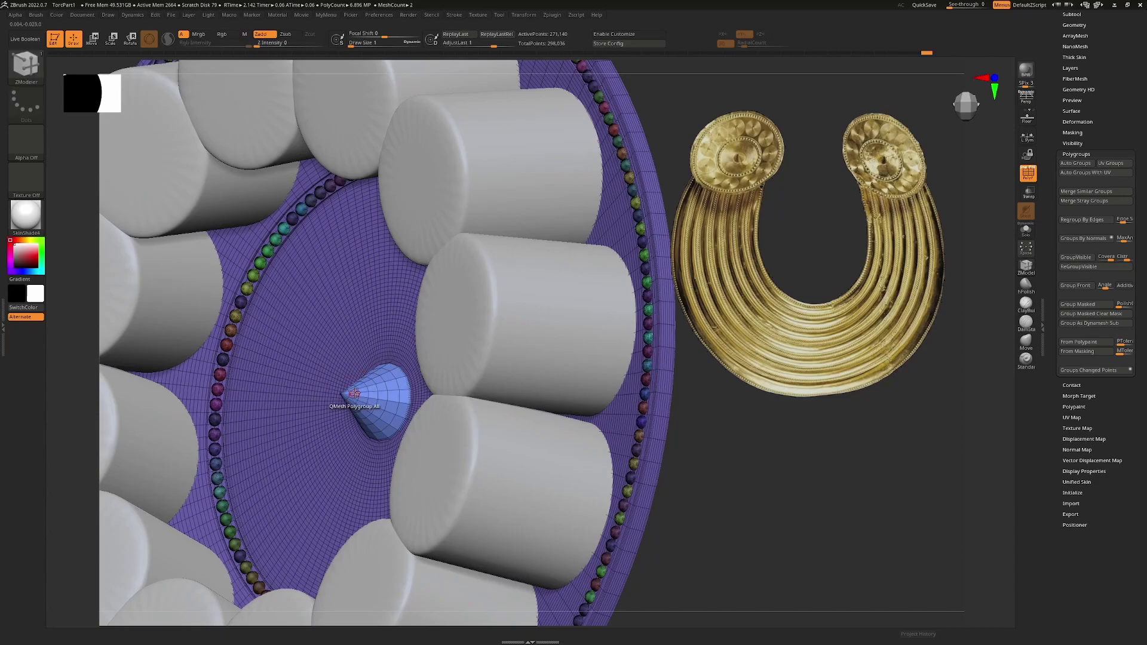
Mask everything except the cone and use the gizmo to pull its base, projecting from the disc's back, into the disc
key("w")
left_click_drag(744, 464, 418, 394)
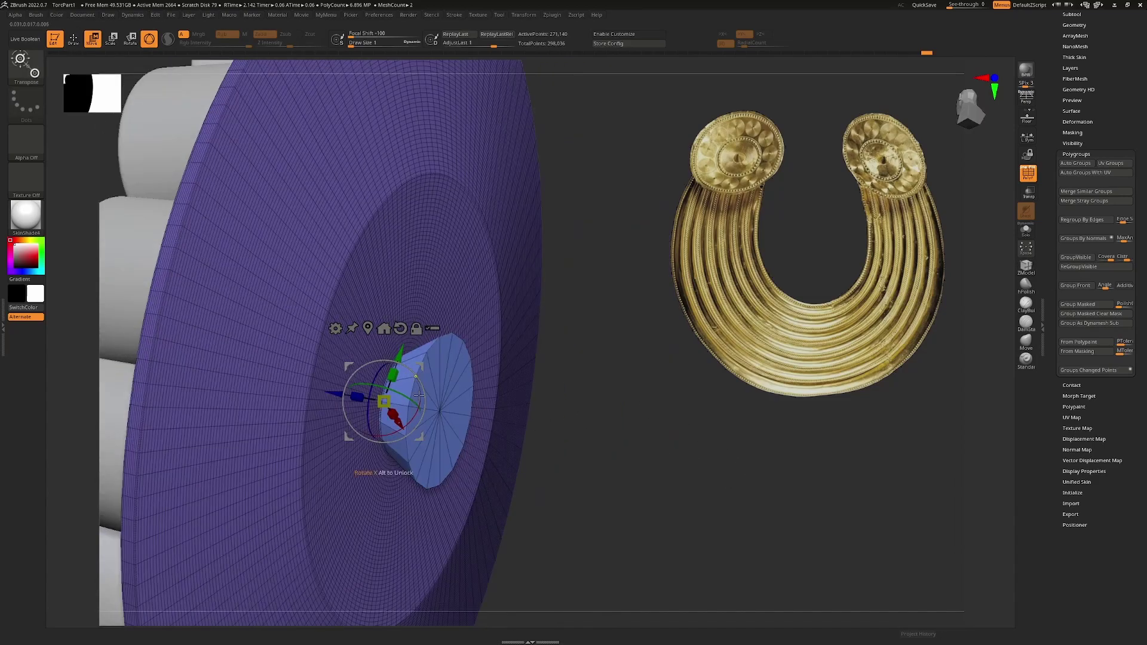
left_click(440, 411, "ctrl")
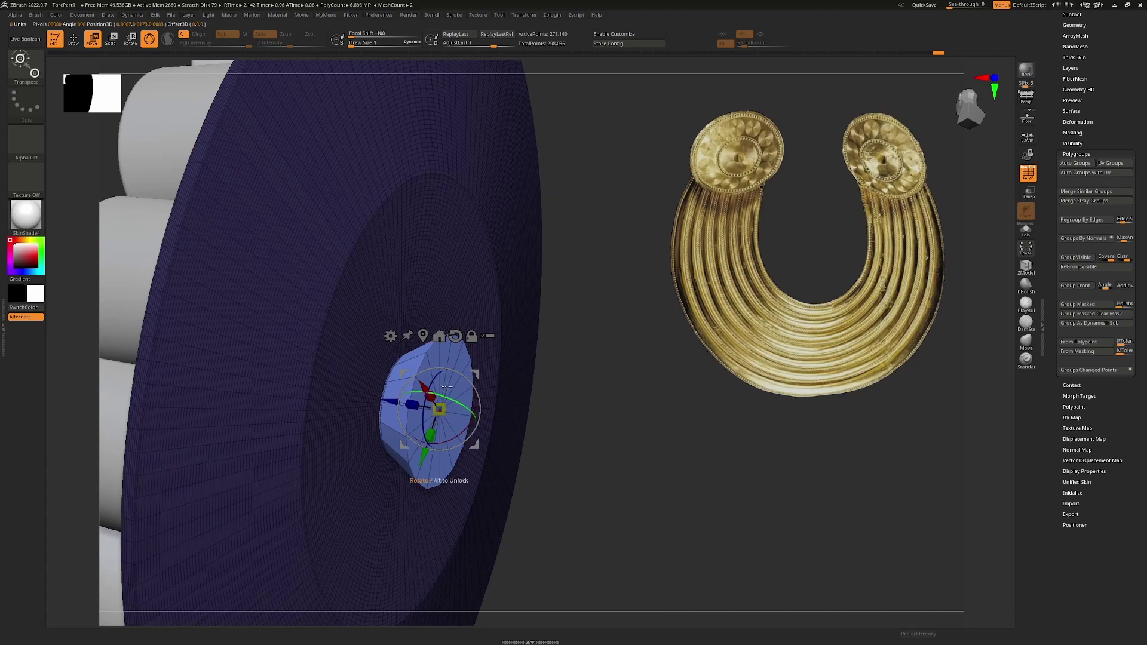
left_click_drag(444, 393, 341, 393)
left_click_drag(551, 425, 682, 450)
key("q")
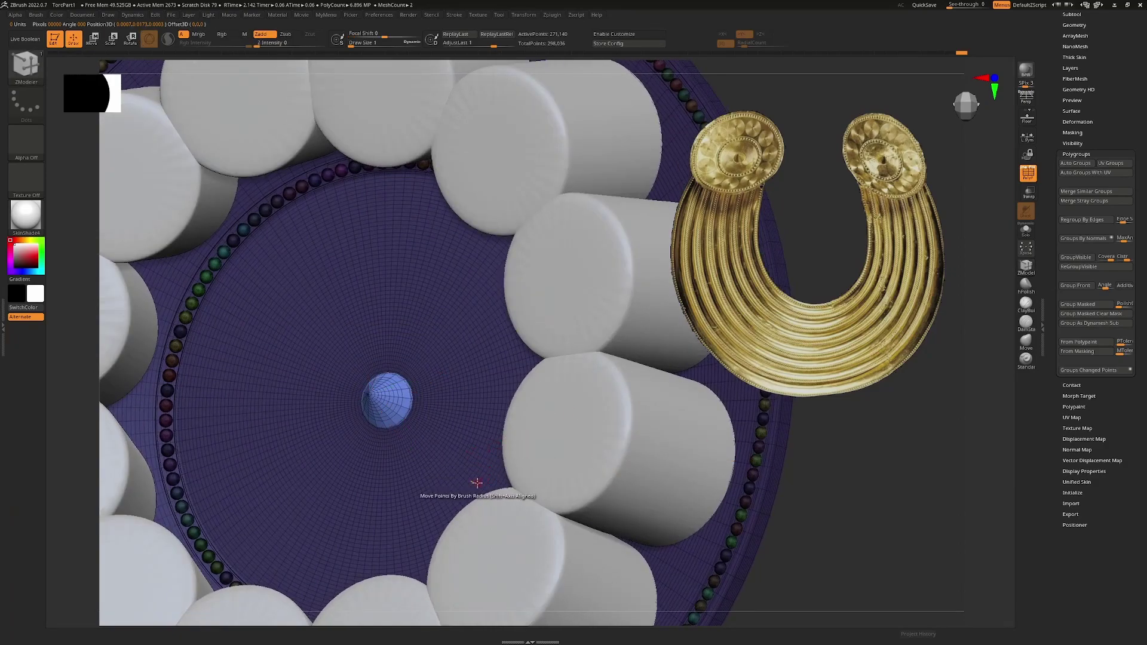
Hide the polyframe, turn on Dynamic Subdivision and switch Live Boolean on to preview the finished disc
key("f")
key("shift+f")
key("ctrl+d")
mouse_move(686, 511)
left_mouse_down()
mouse_move(696, 471)
mouse_move(709, 487)
mouse_move(681, 430)
mouse_move(699, 531)
left_mouse_up()
left_click_drag(622, 283, 585, 289)
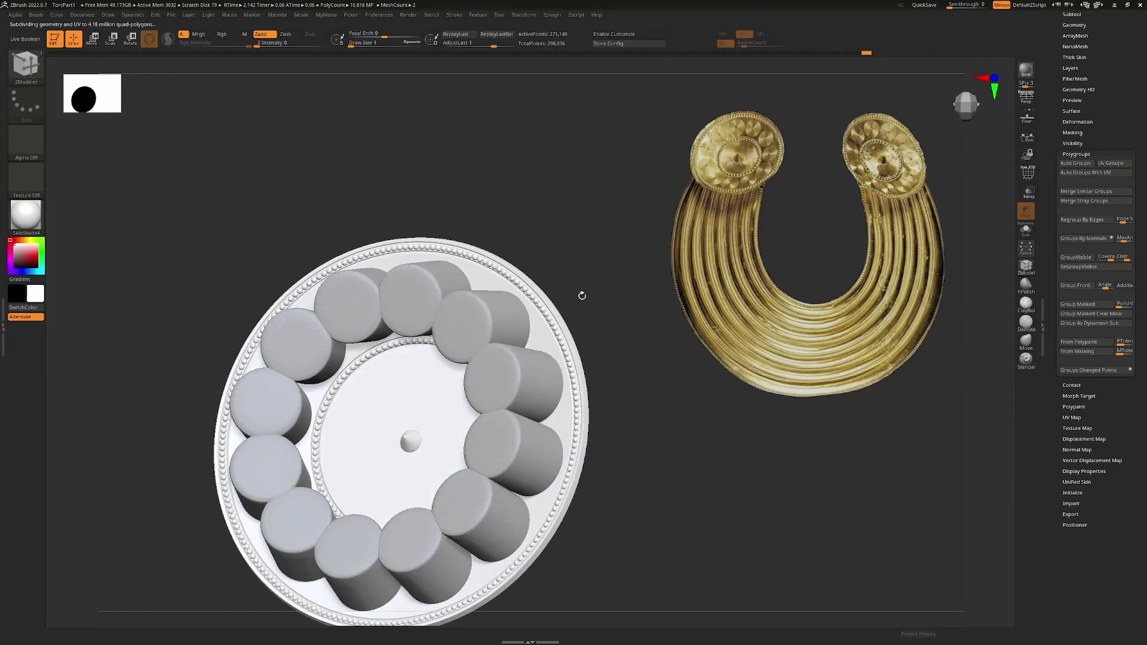
left_click(25, 39)
left_click_drag(705, 465, 776, 492)
Enable the DSDiv option in the subtool Boolean settings
left_click_drag(1127, 108, 1122, 259)
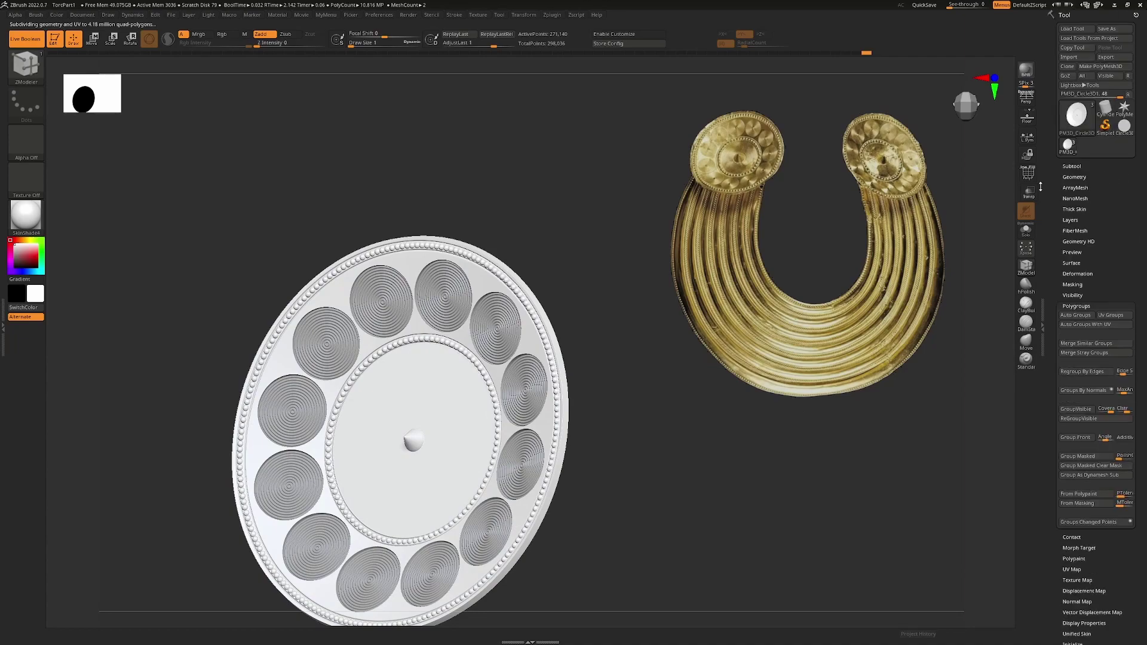
left_click(1095, 169)
left_click_drag(774, 430, 792, 443)
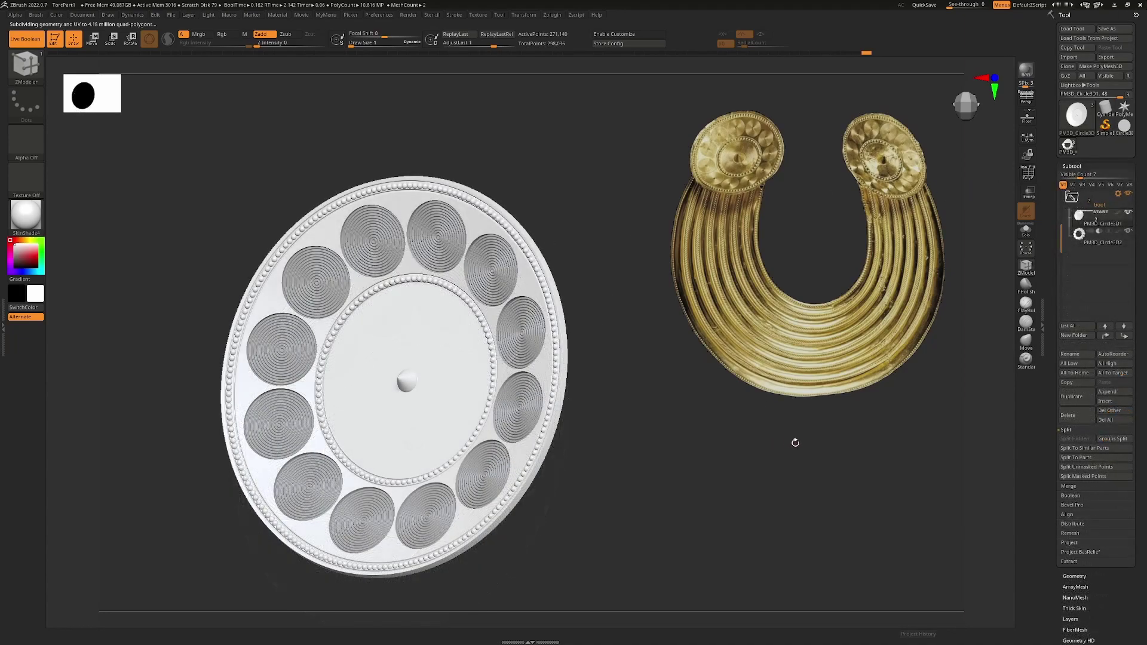
left_click(1070, 495)
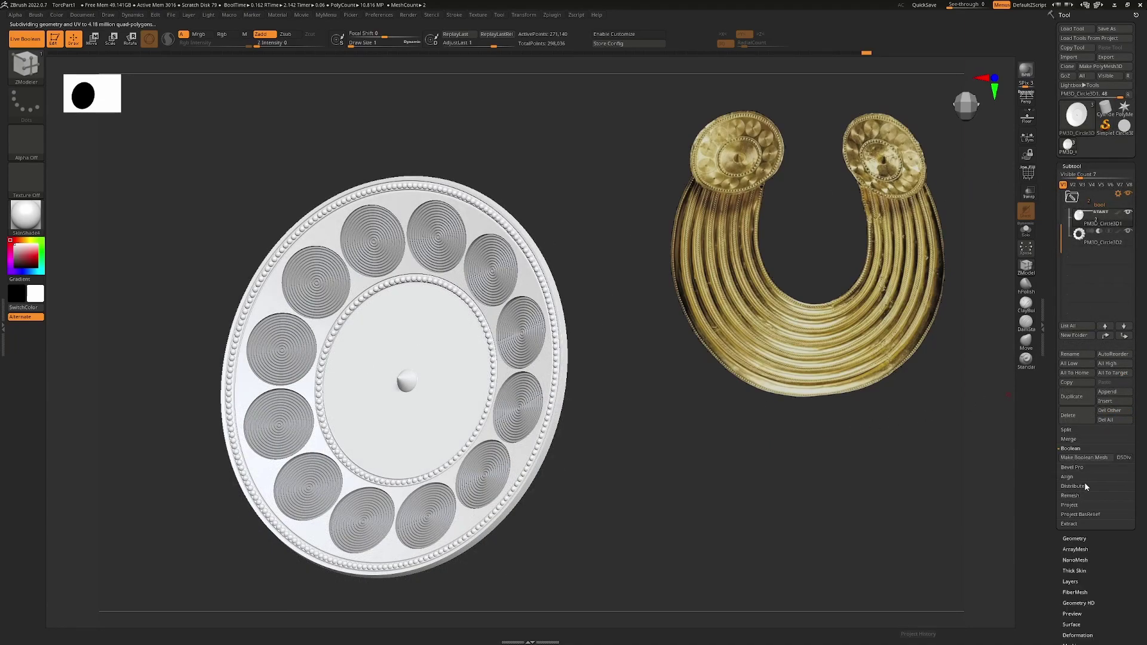
left_click(1125, 458)
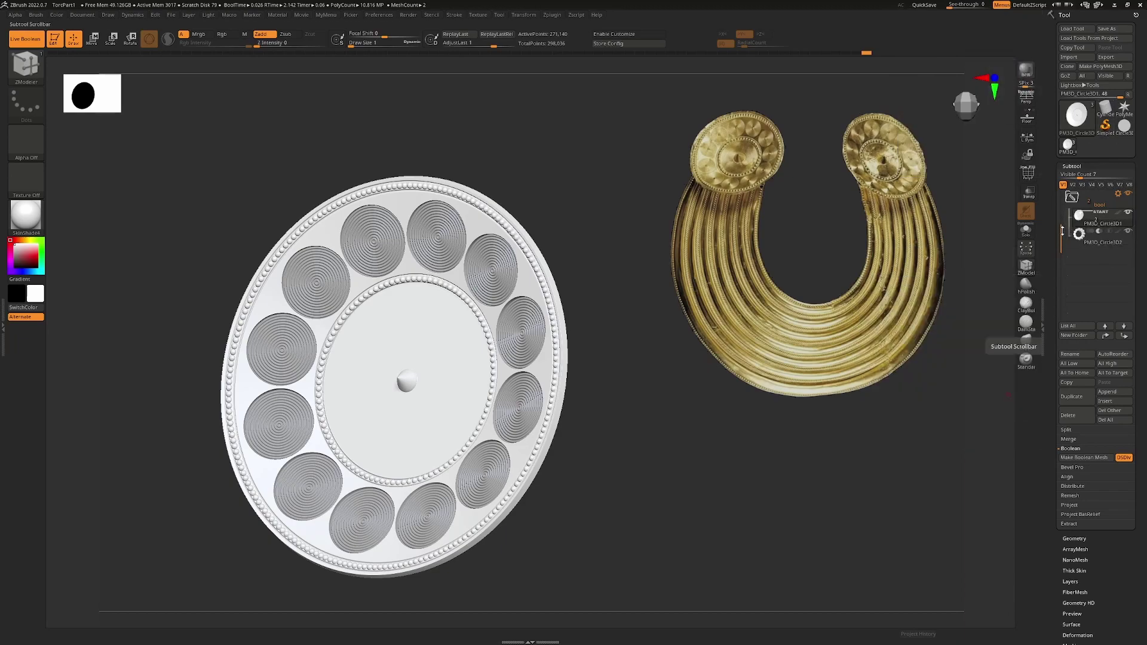
Bake the bool folder's subtools into one mesh with the Boolean With DSDiv folder action
left_click_drag(1062, 231, 1062, 200)
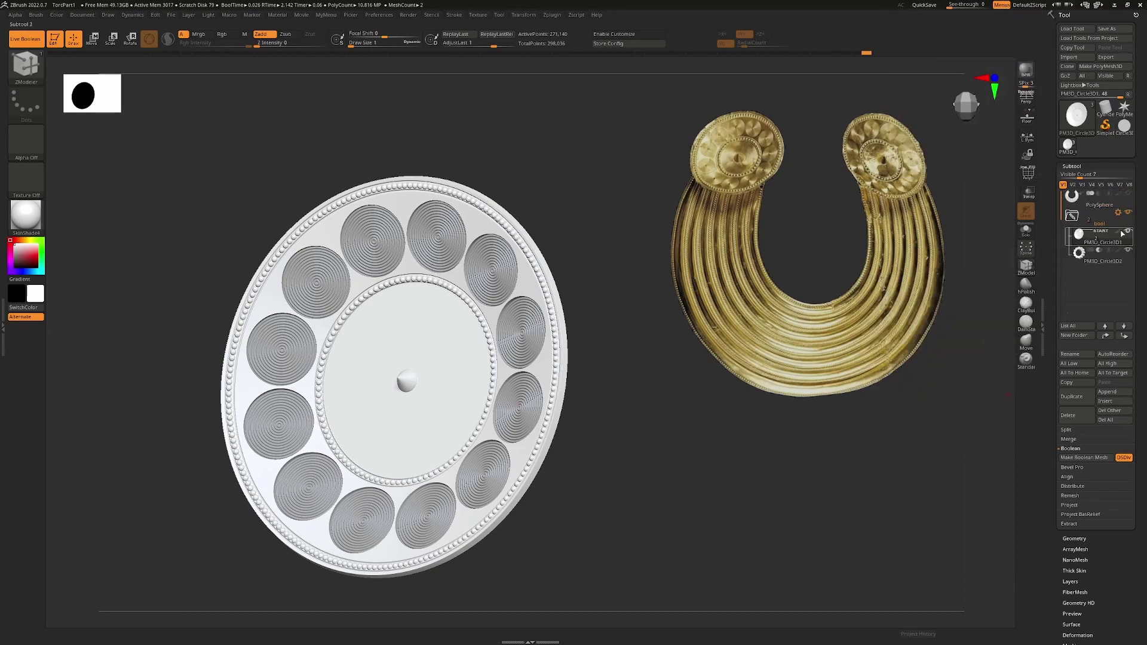
left_click(1118, 213)
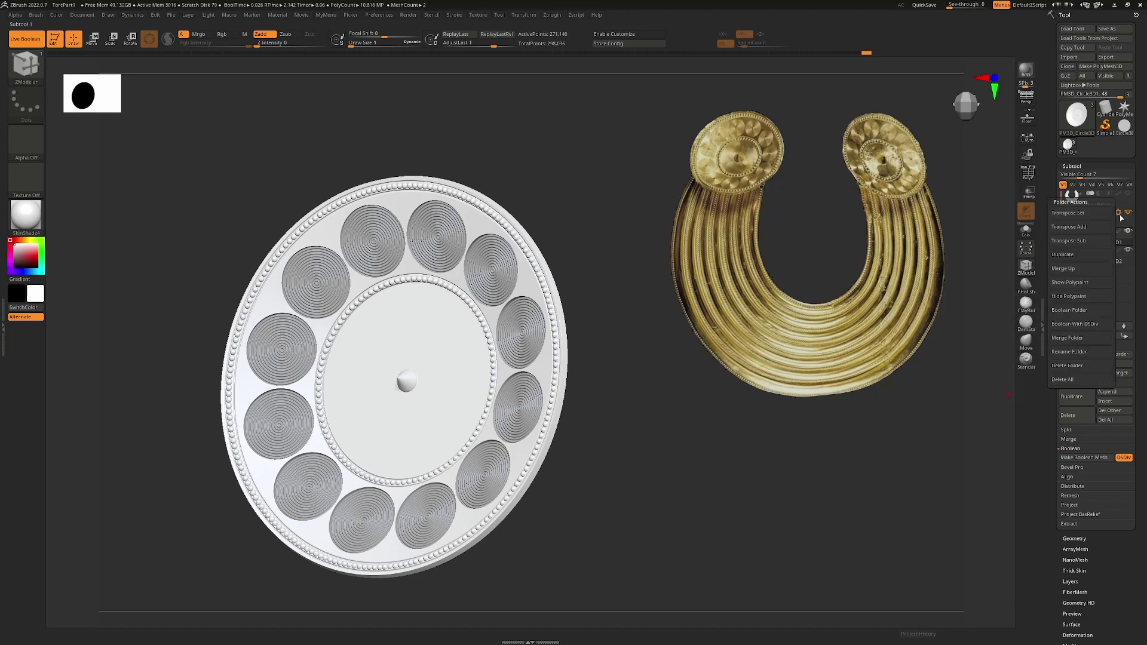
left_click(1091, 326)
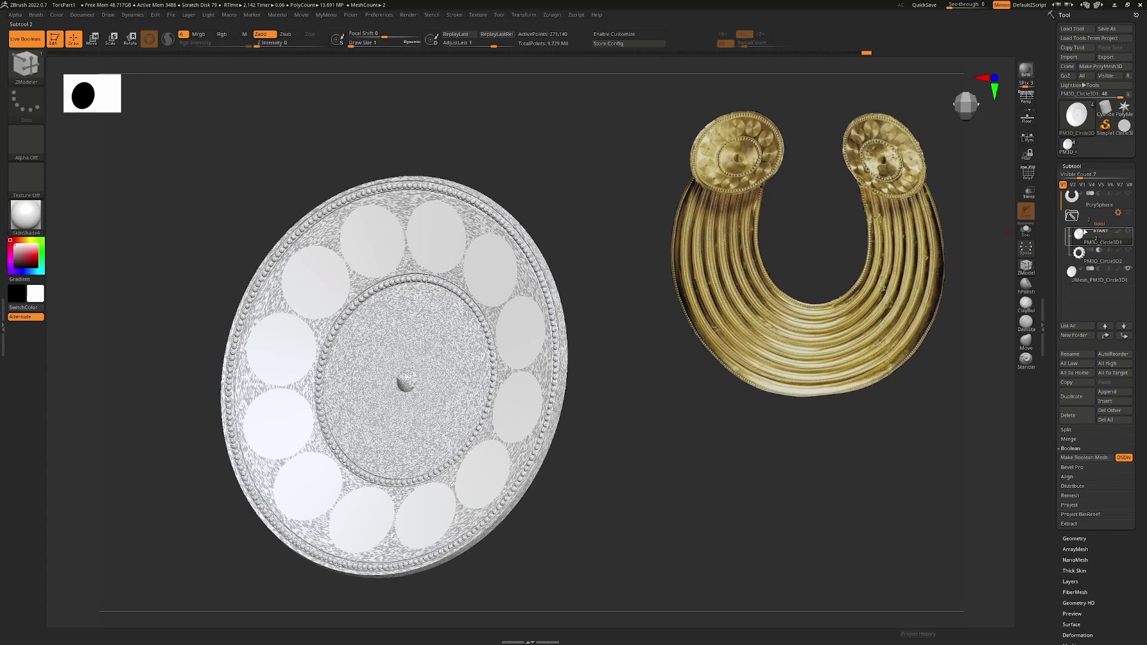
Select the baked disc mesh, collapse the bool folder and examine the mesh's topology around the cone and ringed recesses with the polyframe
left_click(1105, 280)
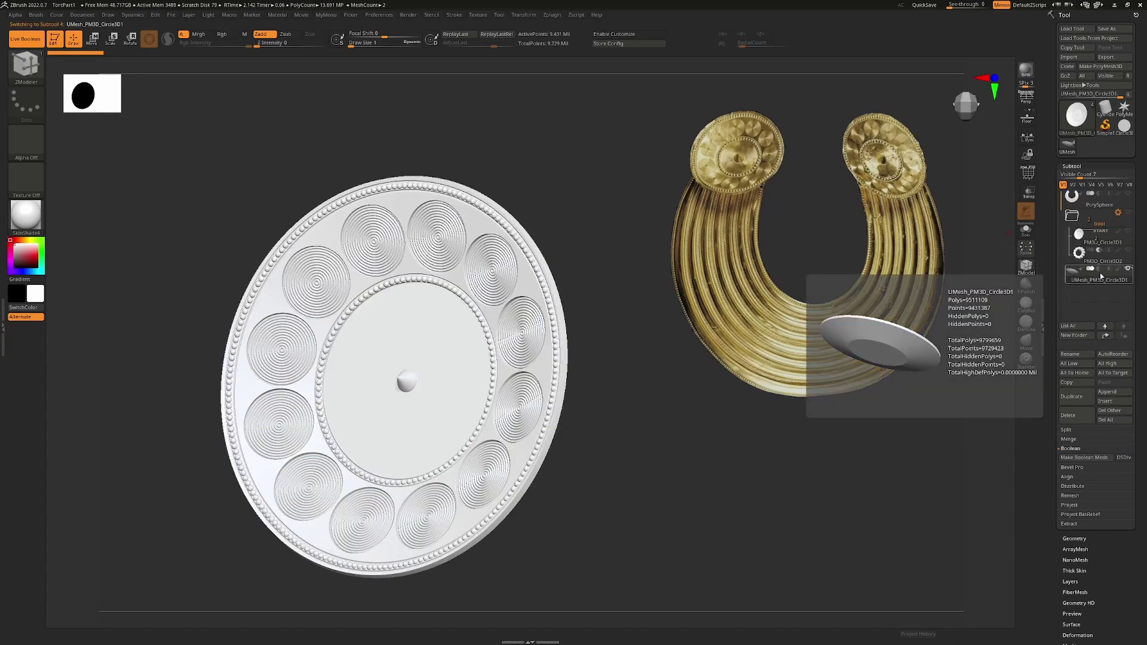
left_click(1076, 217)
left_click_drag(619, 439, 687, 439, "shift")
key("shift+f")
left_click_drag(645, 338, 648, 518, "alt")
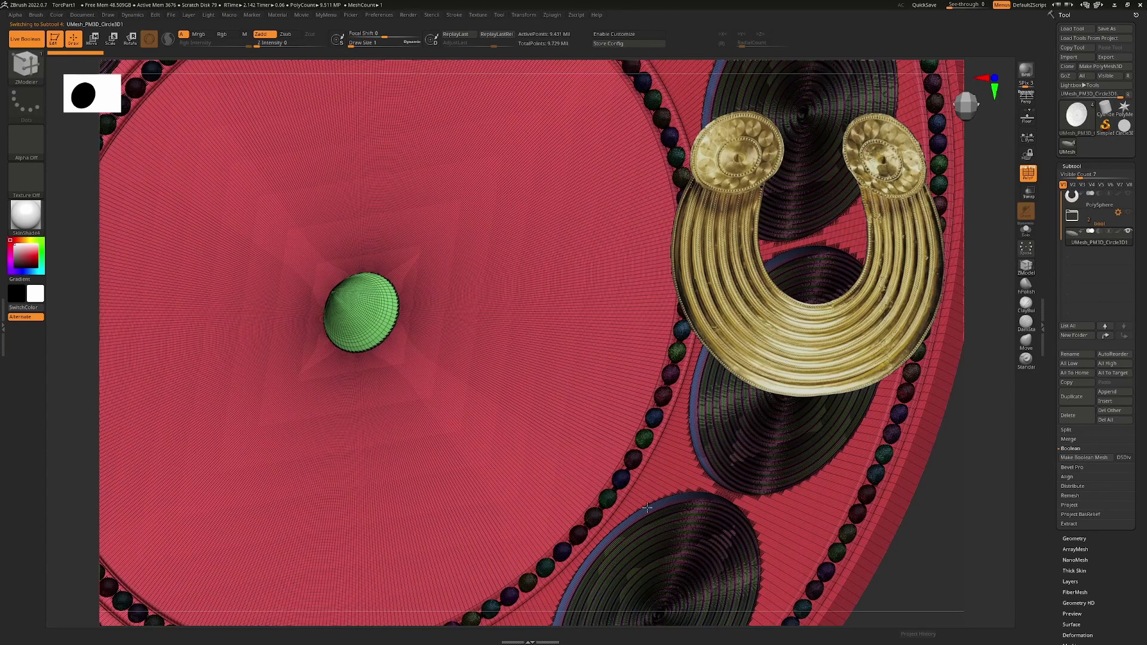
right_click_drag(637, 347, 398, 554, "alt")
key("shift+f")
right_click_drag(496, 389, 520, 376, "ctrl")
left_click_drag(744, 459, 775, 481)
left_click_drag(792, 491, 609, 211)
mouse_move(599, 141)
left_mouse_down("alt")
mouse_move(573, 243)
mouse_move(605, 121)
left_mouse_up("alt")
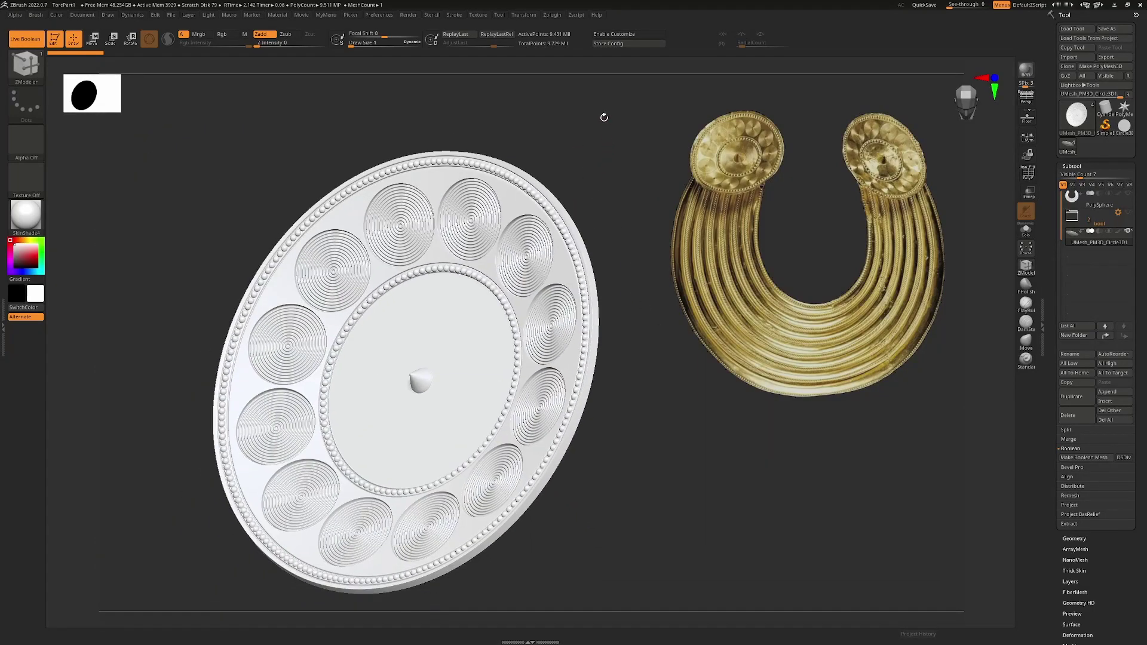
Pre-process the baked disc in Decimation Master and decimate it at 20 percent
left_click(555, 16)
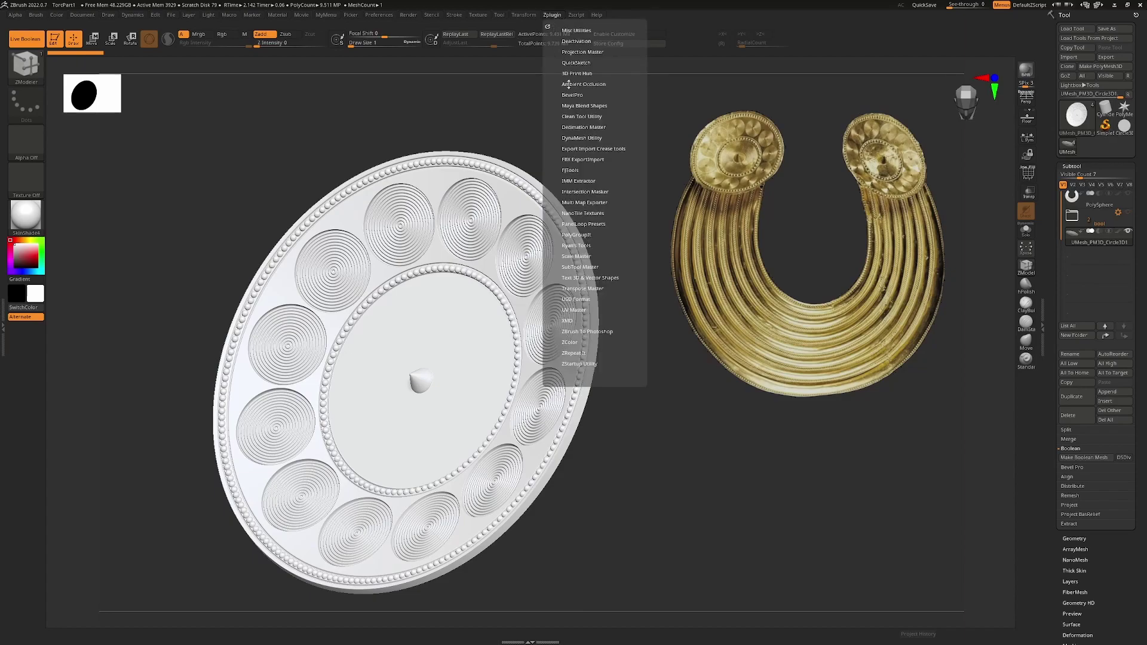
left_click(577, 127)
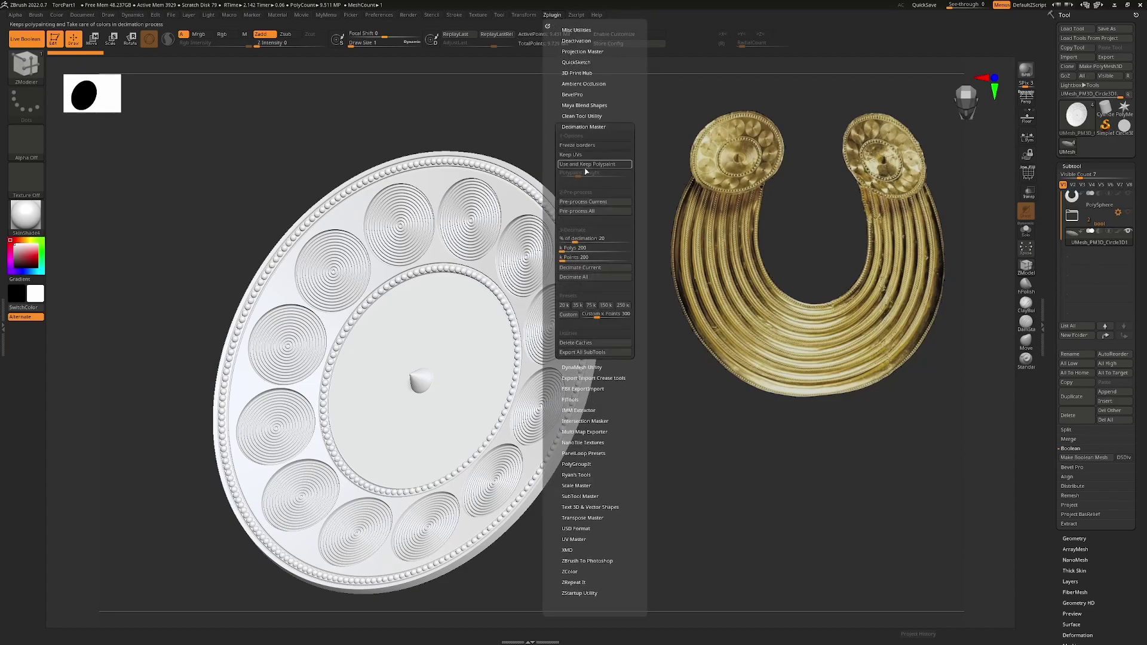
left_click(586, 202)
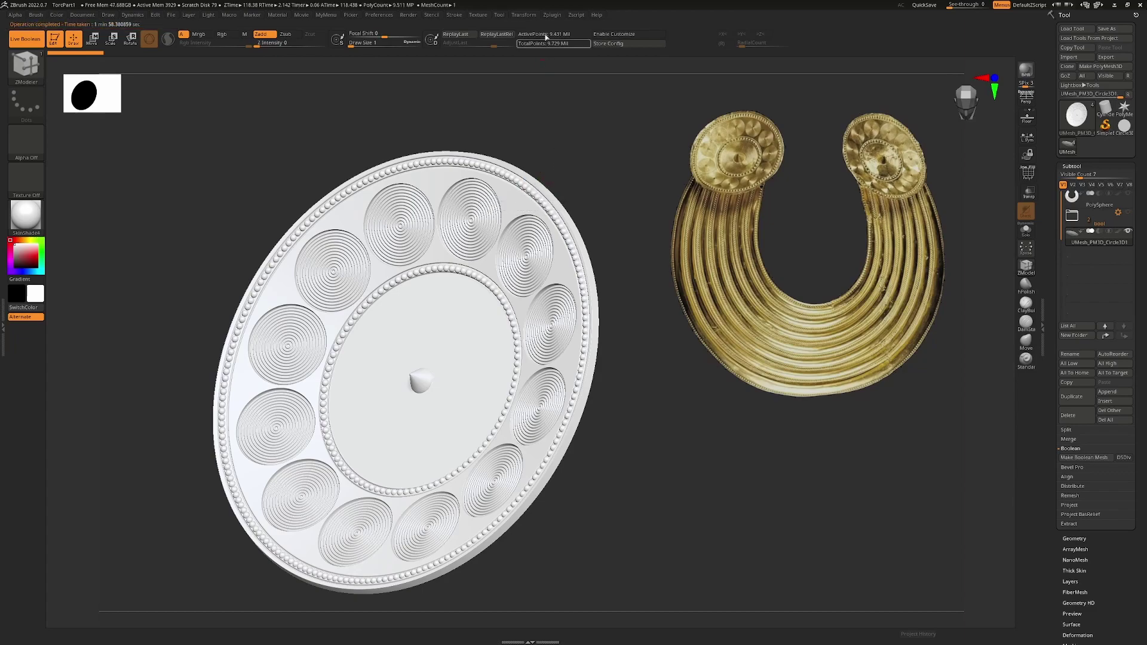
left_click(554, 15)
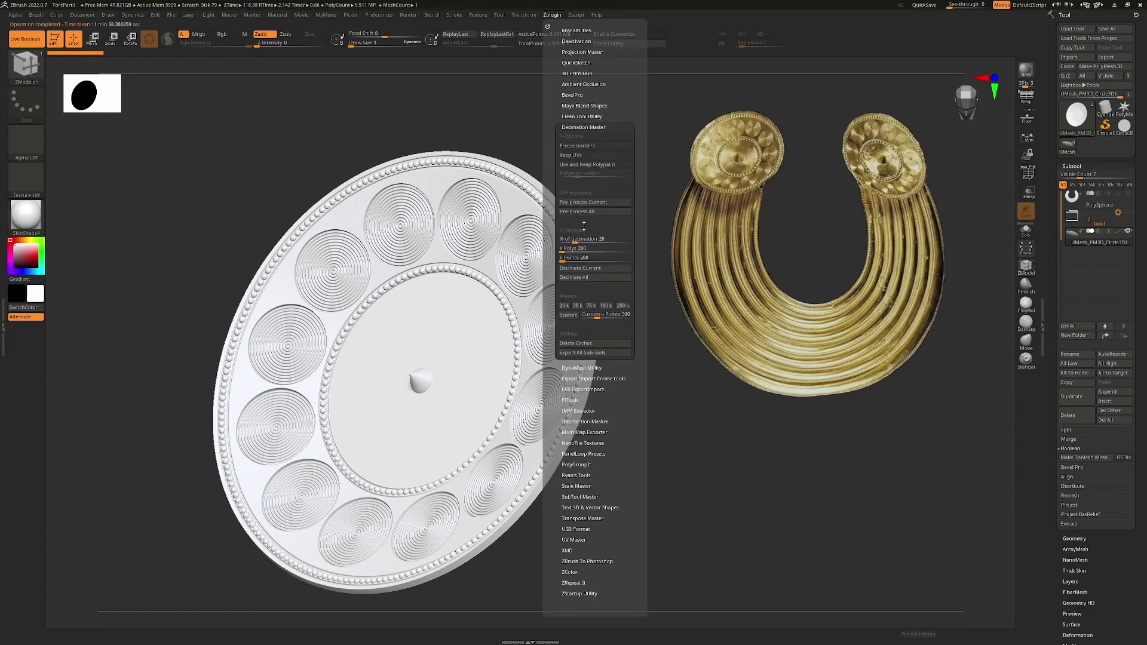
left_click(596, 268)
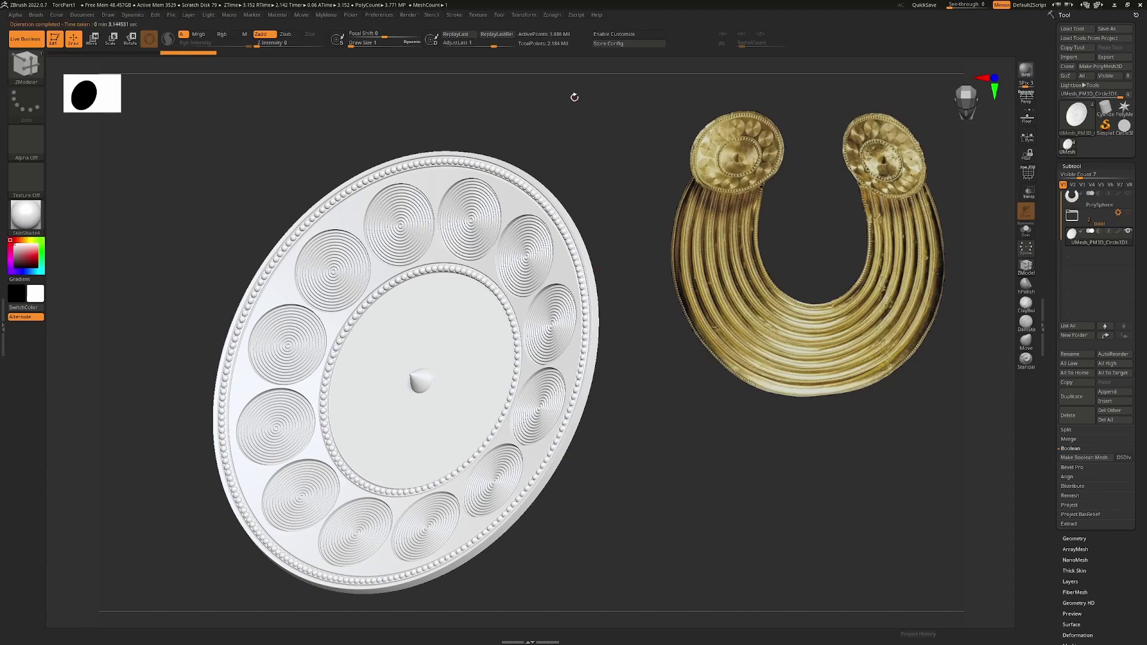
Examine the decimated disc's topology around the beads and rings with the polyframe, and check the surface with it hidden
right_click_drag(580, 149, 633, 179)
right_click_drag(499, 241, 510, 391, "alt")
mouse_move(392, 400)
right_mouse_down("alt")
mouse_move(463, 276)
mouse_move(433, 273)
mouse_move(429, 289)
right_mouse_up("alt")
key("shift+f")
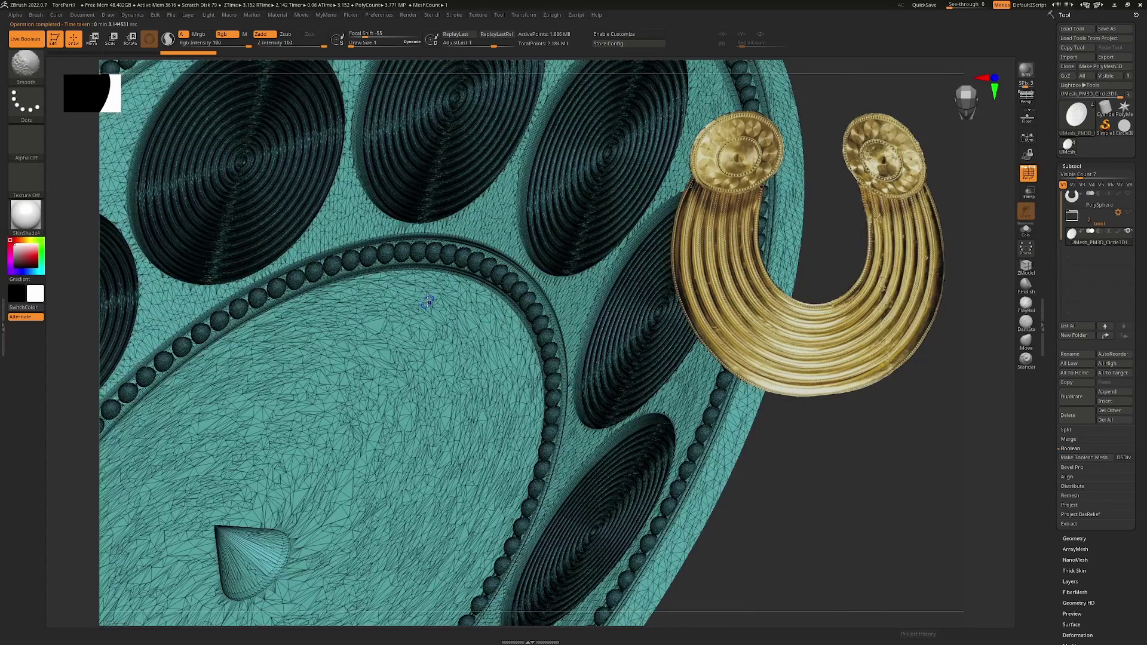
right_click_drag(428, 386, 430, 283)
key("shift+f")
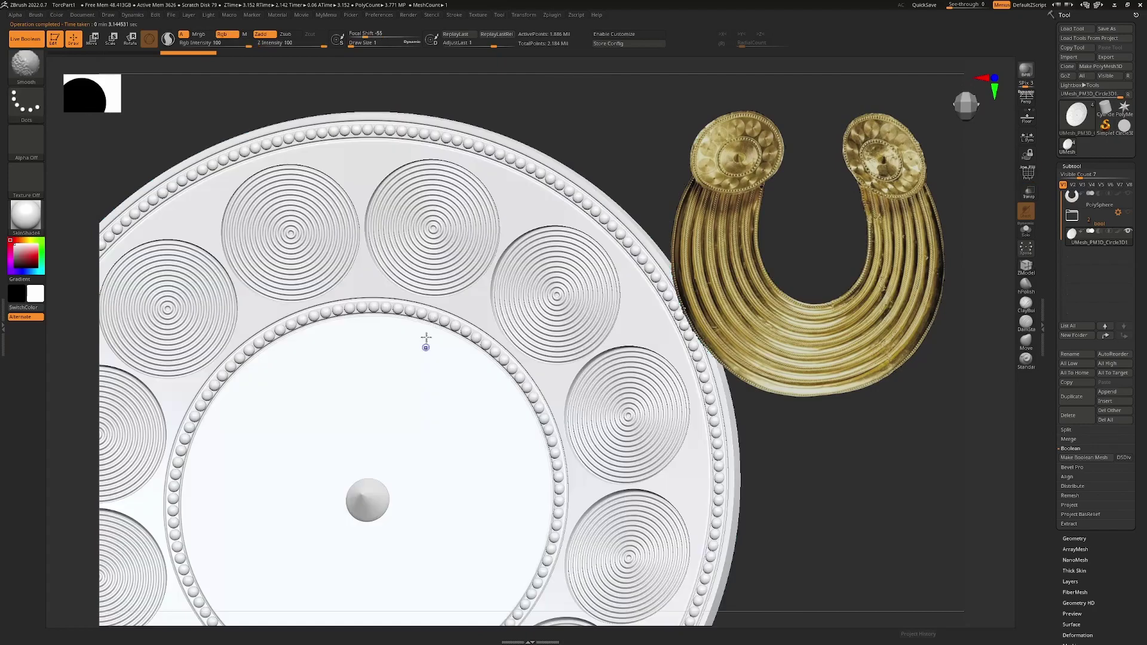
Lower the decimation percentage in Decimation Master and decimate the disc mesh again
left_click(552, 14)
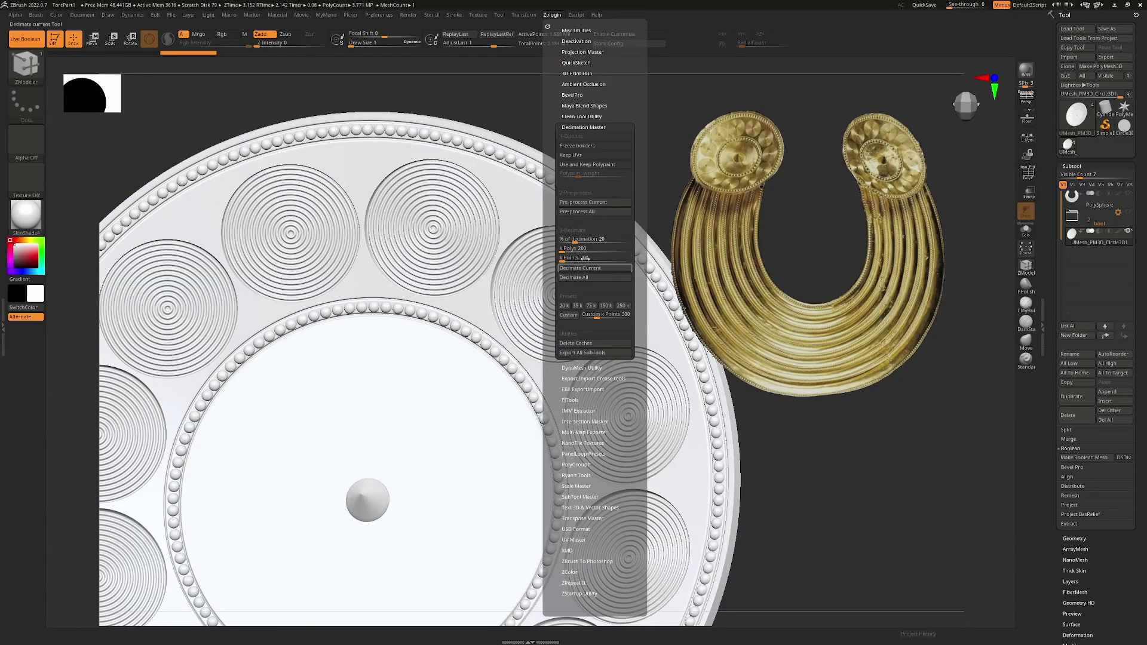
left_click(576, 240)
type("1")
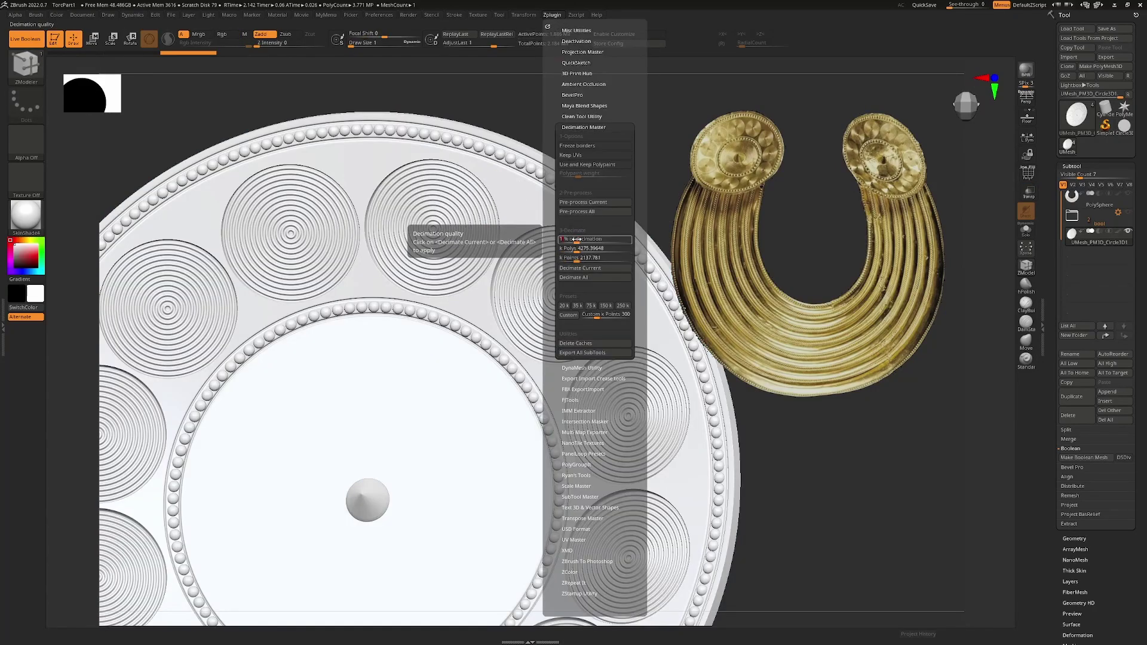
left_click(590, 269)
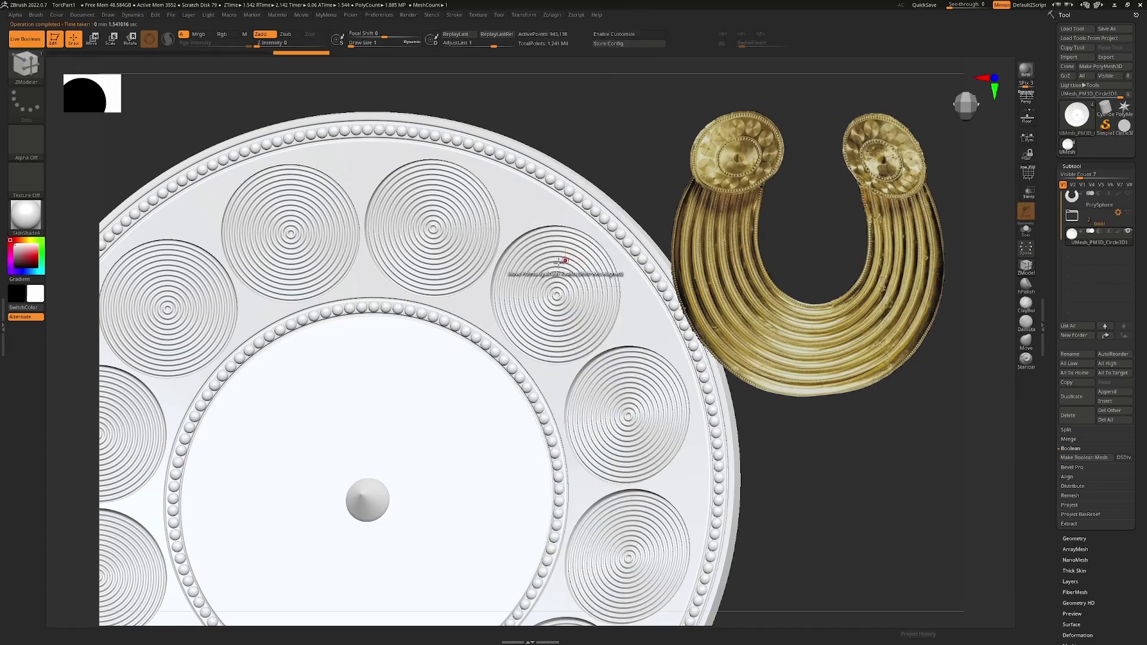
right_click_drag(509, 242, 449, 244, "ctrl")
right_click_drag(624, 382, 676, 431)
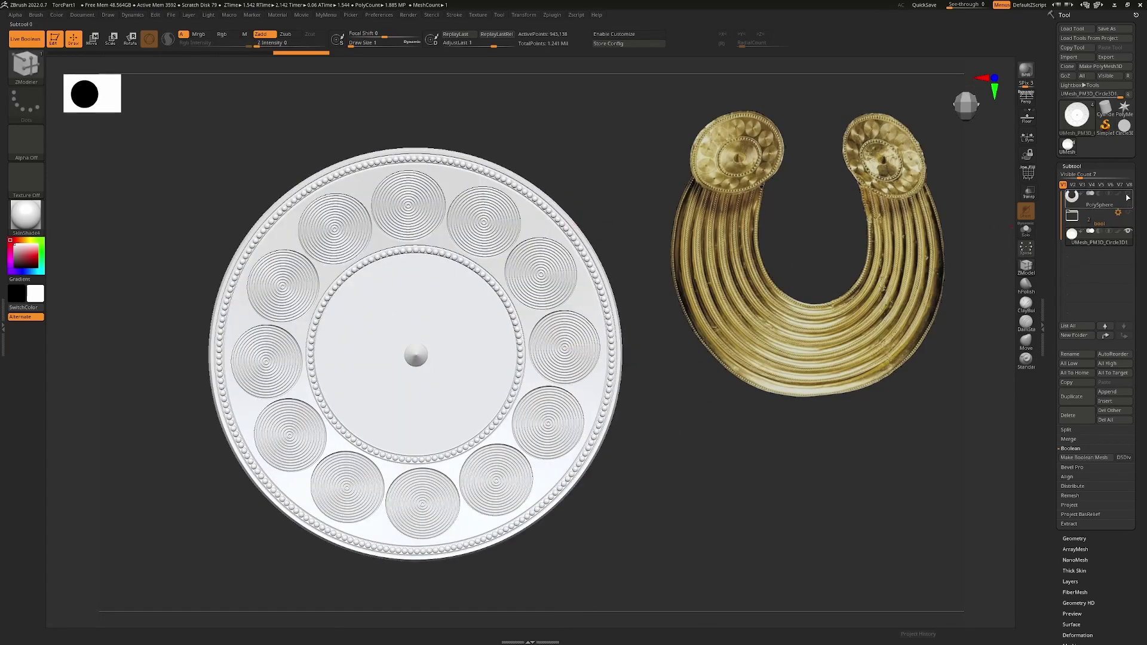
Show the ribbed torc body beside the disc and apply the Gold material
left_click(1128, 196)
left_click(26, 215)
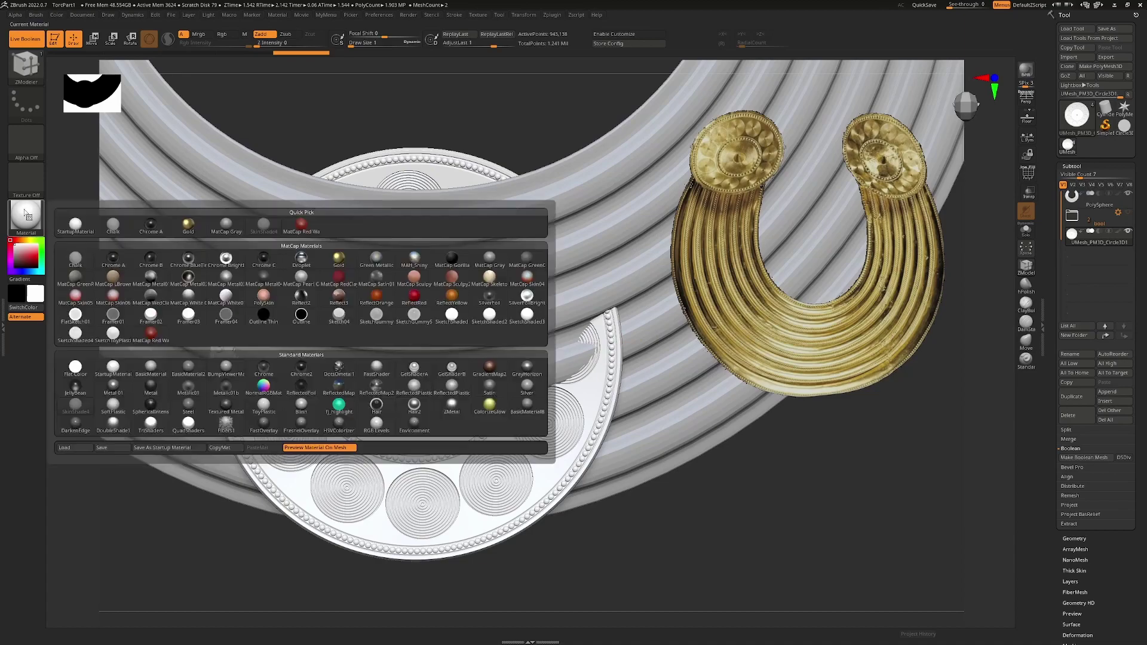
left_click(188, 225)
right_click_drag(445, 427, 455, 371, "ctrl")
right_click_drag(455, 371, 499, 447, "alt")
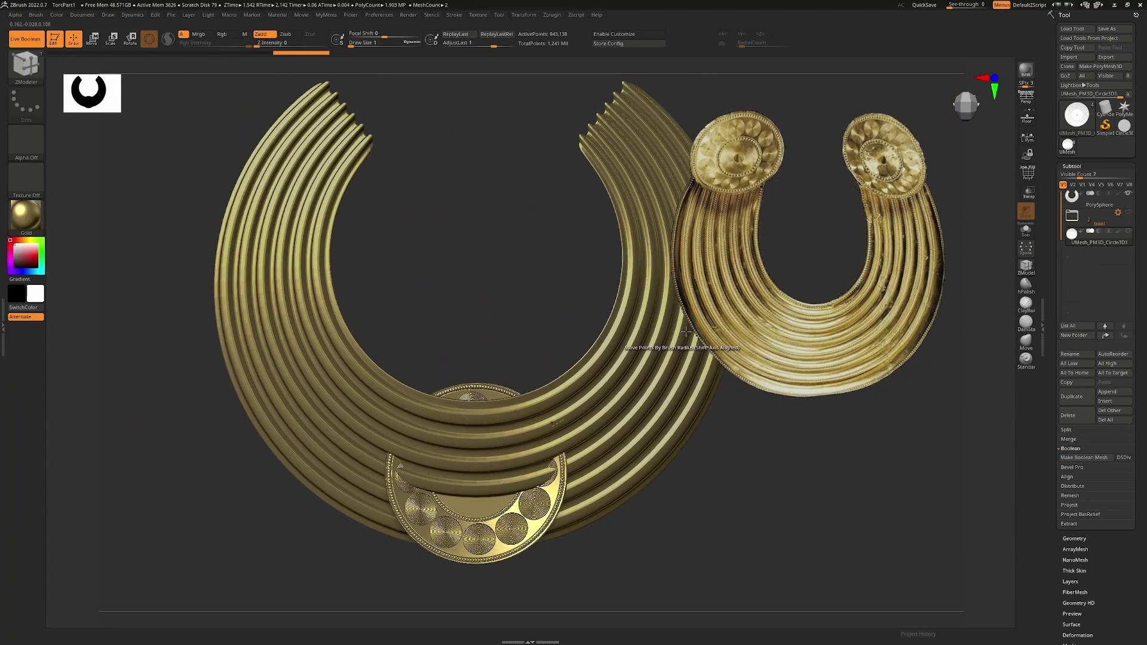
Move the disc onto the left open end of the torc body and adjust its position so it covers the rib ends
key("w")
left_click_drag(474, 469, 357, 132)
right_click_drag(458, 150, 472, 338, "alt")
right_click_drag(494, 388, 517, 356)
right_click_drag(518, 356, 458, 294, "ctrl")
right_click_drag(507, 249, 520, 250, "shift")
left_click_drag(394, 291, 424, 262)
right_click_drag(502, 281, 567, 273)
left_click_drag(425, 261, 411, 265)
right_click_drag(516, 179, 527, 209, "ctrl")
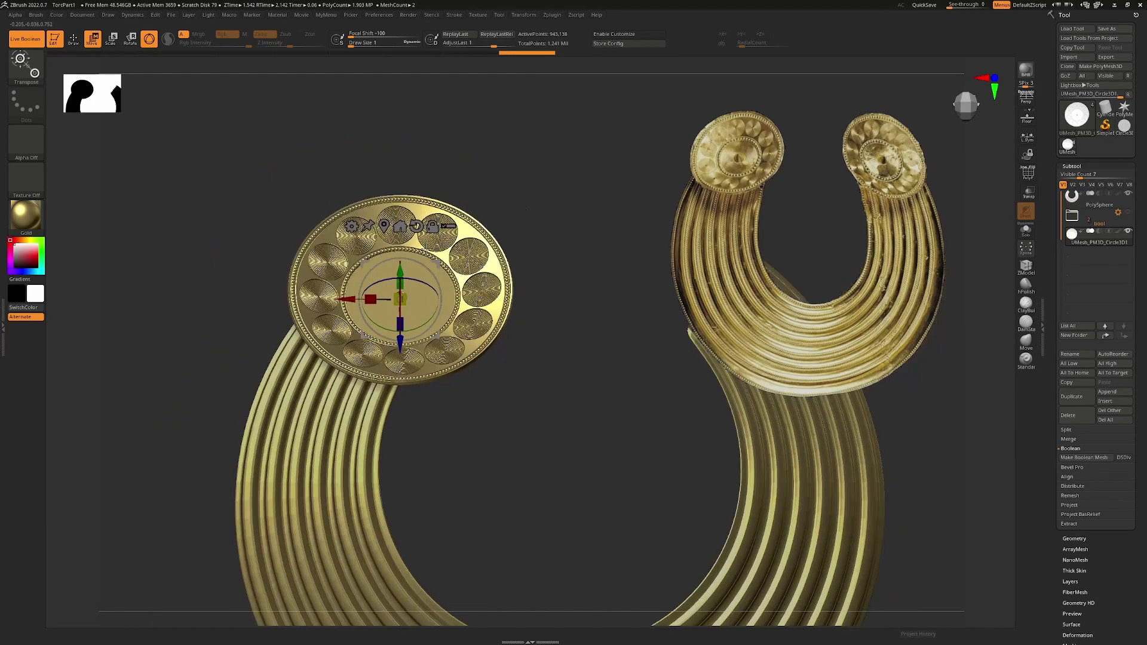
right_click_drag(454, 281, 343, 283)
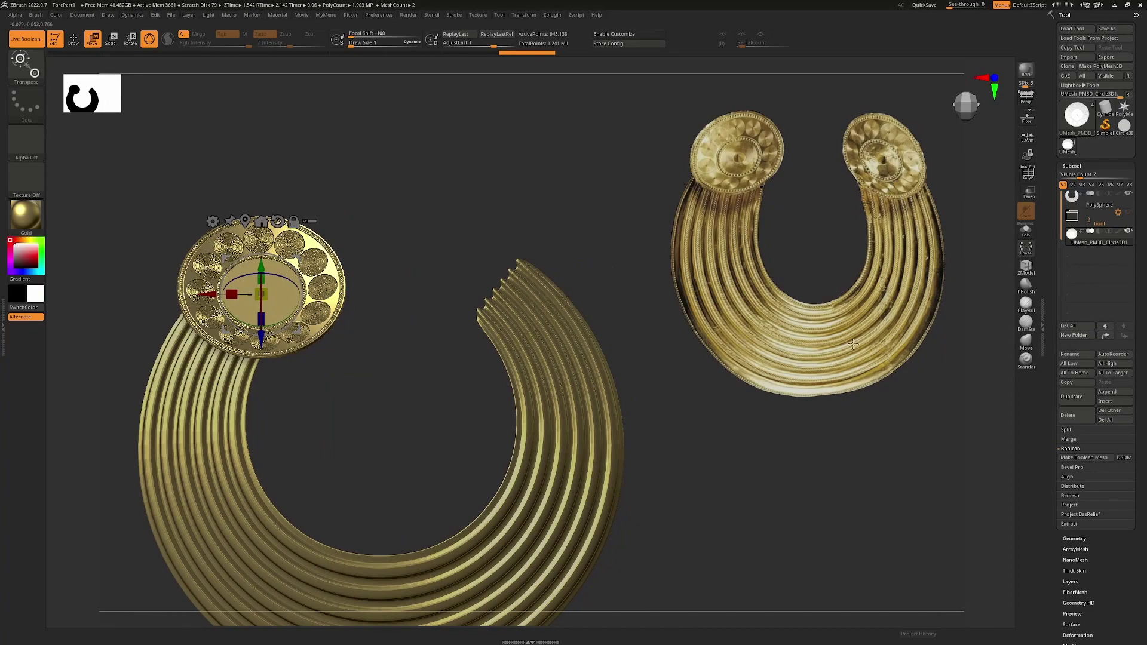
Mirror the disc onto the torc's other open end with Mirror And Weld
left_click(1075, 538)
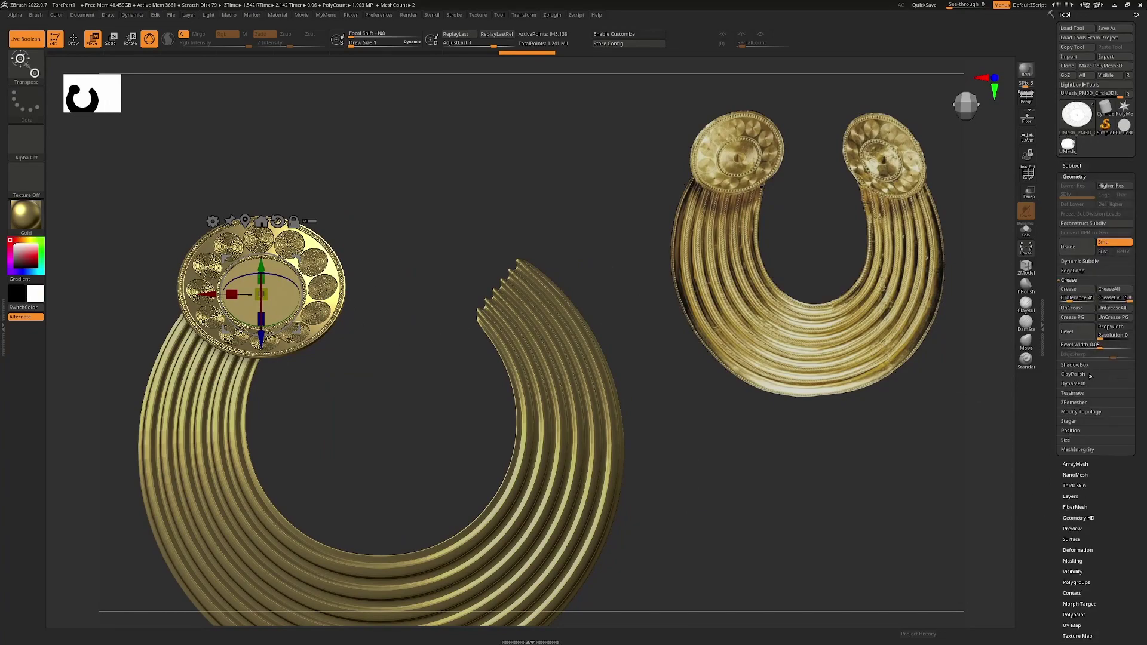
left_click(1083, 412)
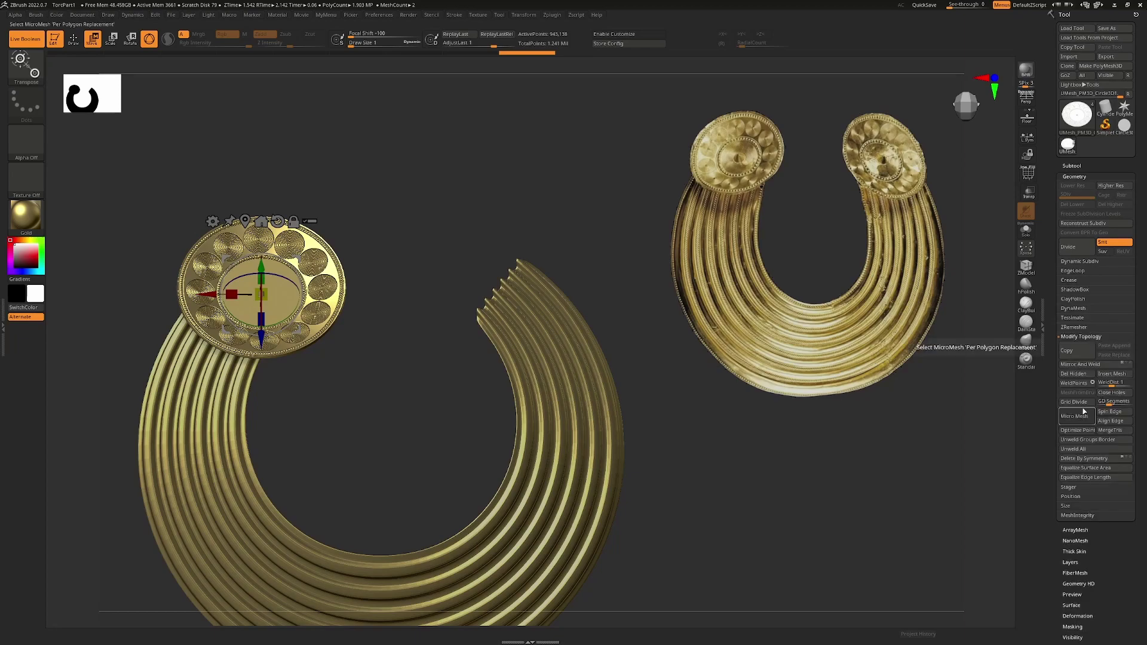
left_click(1079, 366)
key("q")
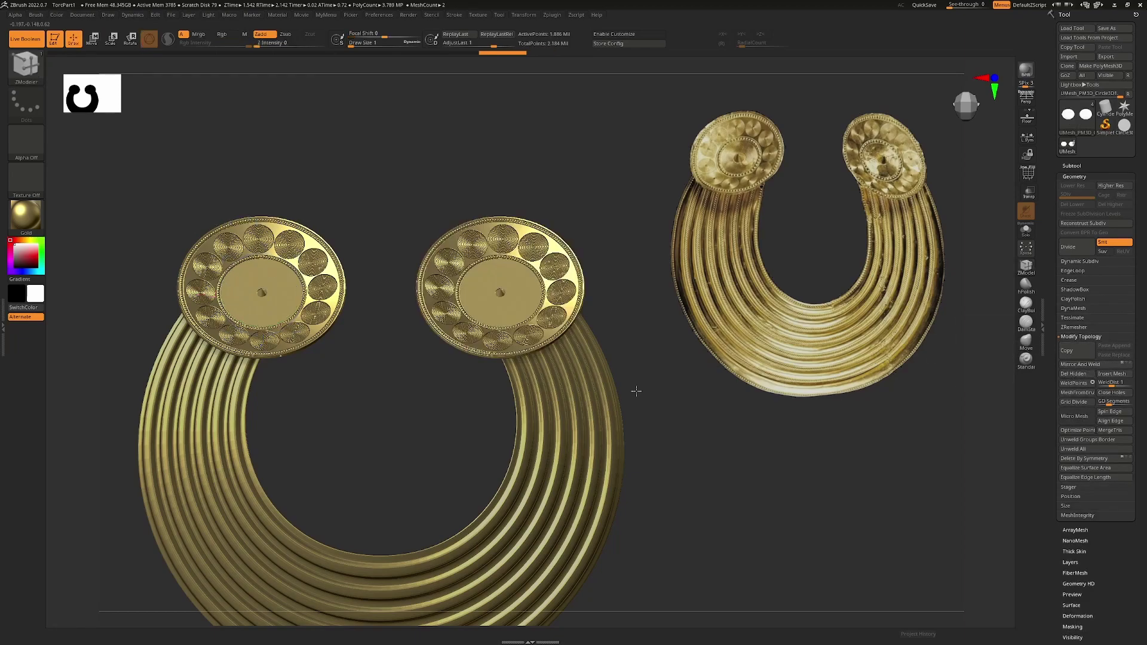
left_click_drag(599, 463, 611, 398)
right_click_drag(610, 398, 598, 392, "alt")
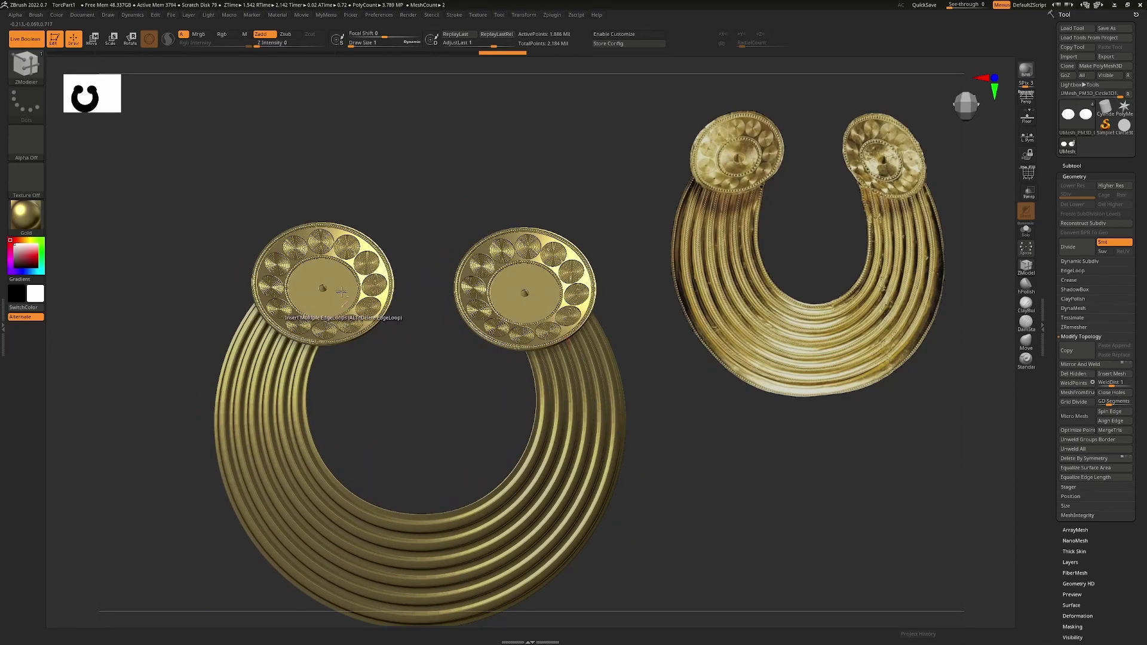
right_click_drag(362, 304, 347, 321, "alt")
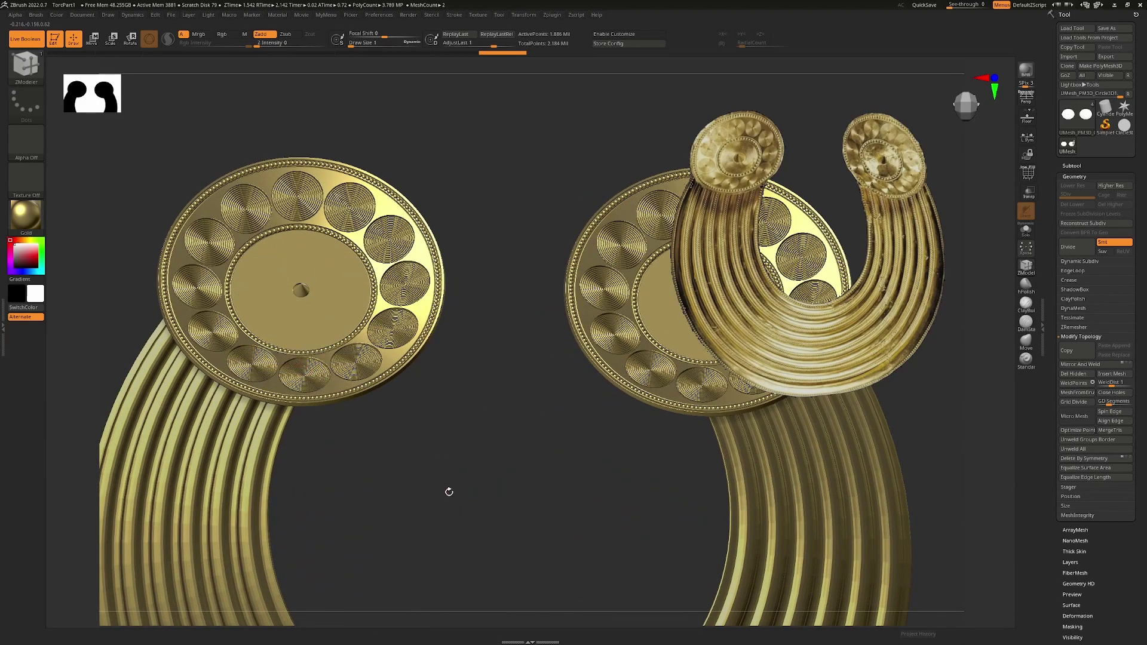
left_click_drag(451, 497, 396, 375)
Select the ribbed torc body and turn on Dynamic Subdivision to smooth its faceted ribs
left_click(354, 456, "alt")
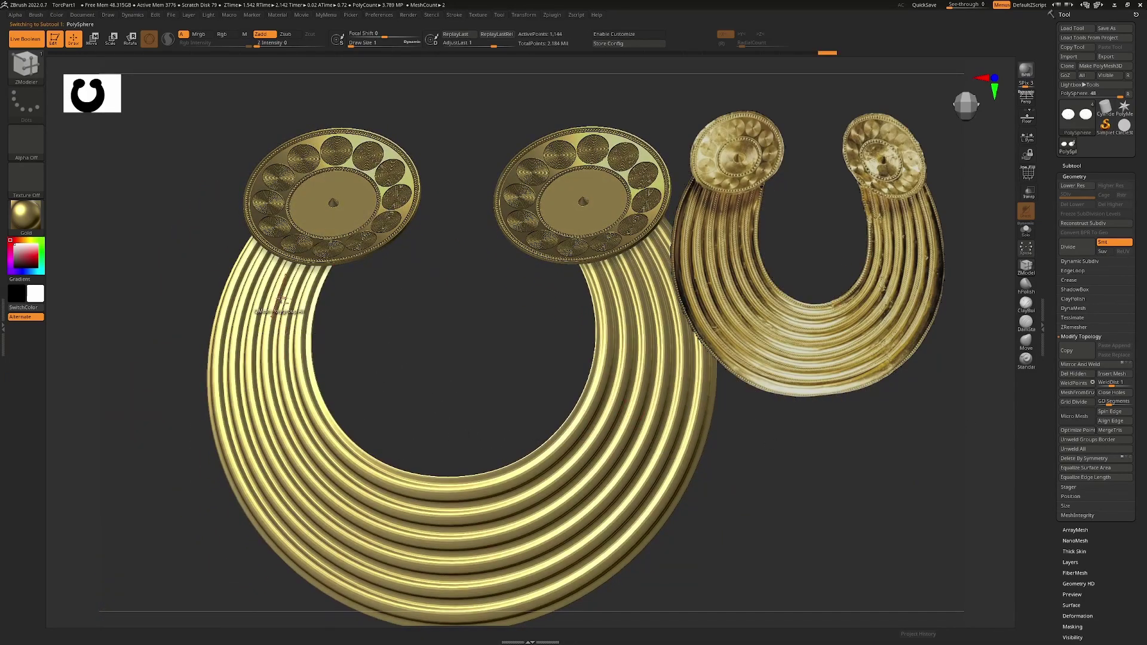
right_click_drag(227, 335, 444, 352, "alt")
left_click_drag(444, 352, 486, 367)
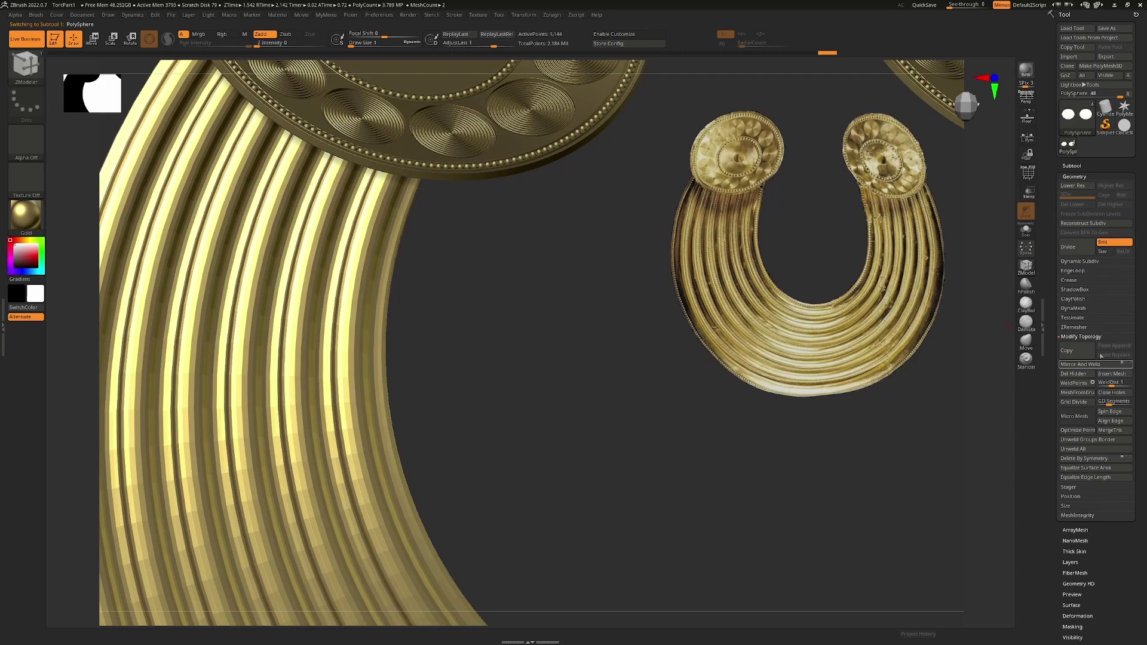
left_click(1080, 261)
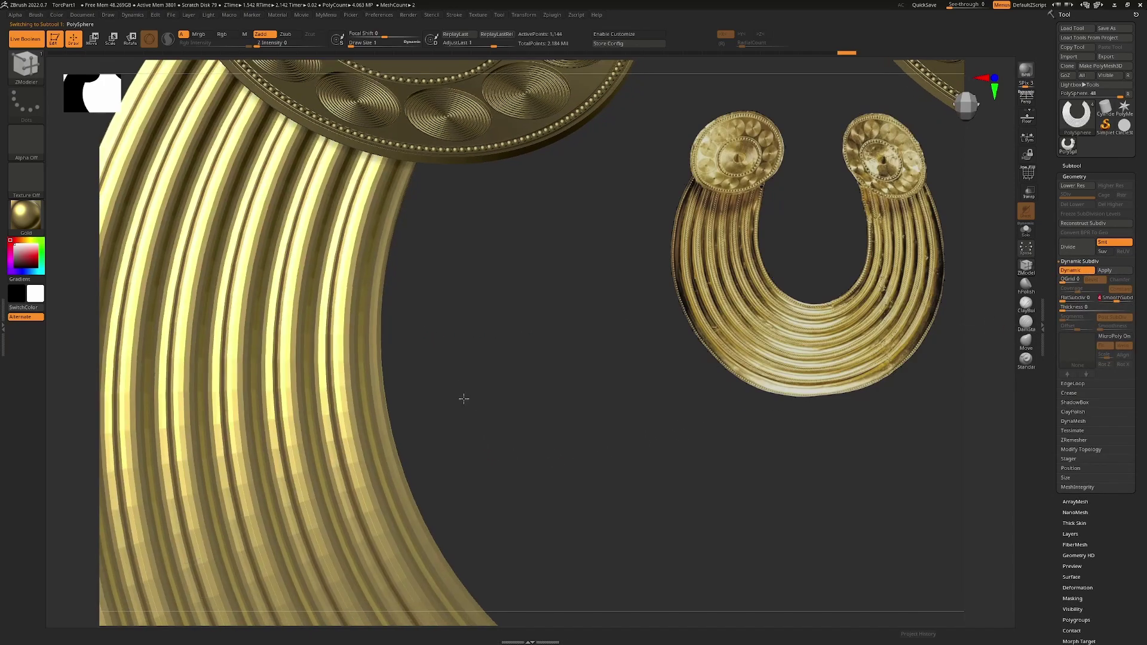
key("f")
left_click_drag(489, 399, 599, 480)
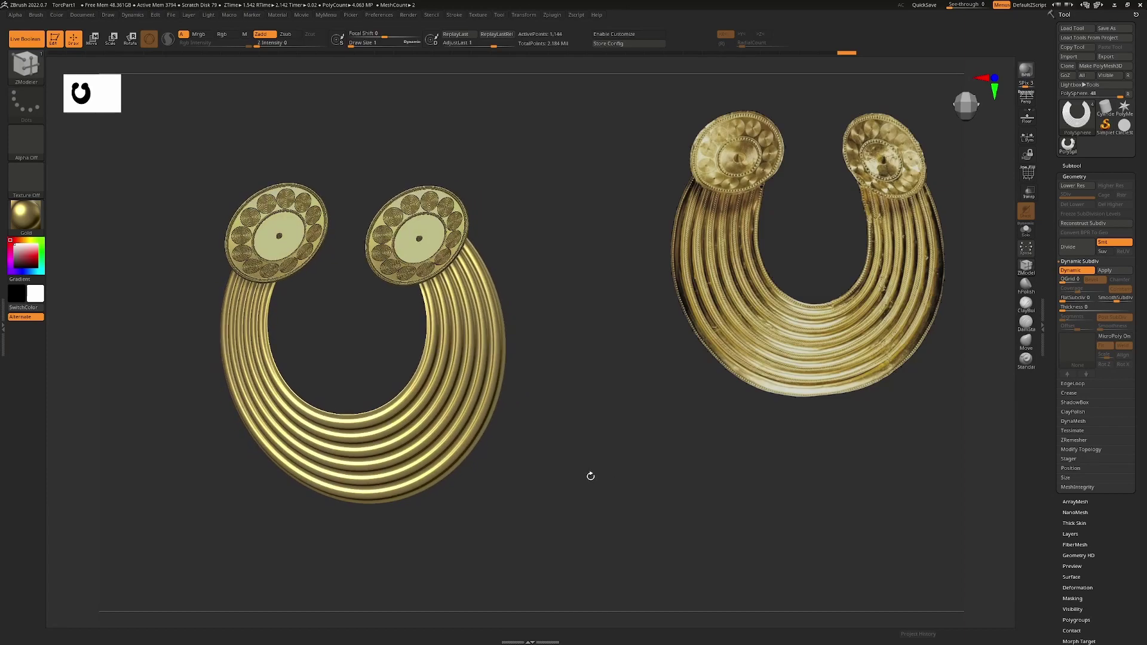